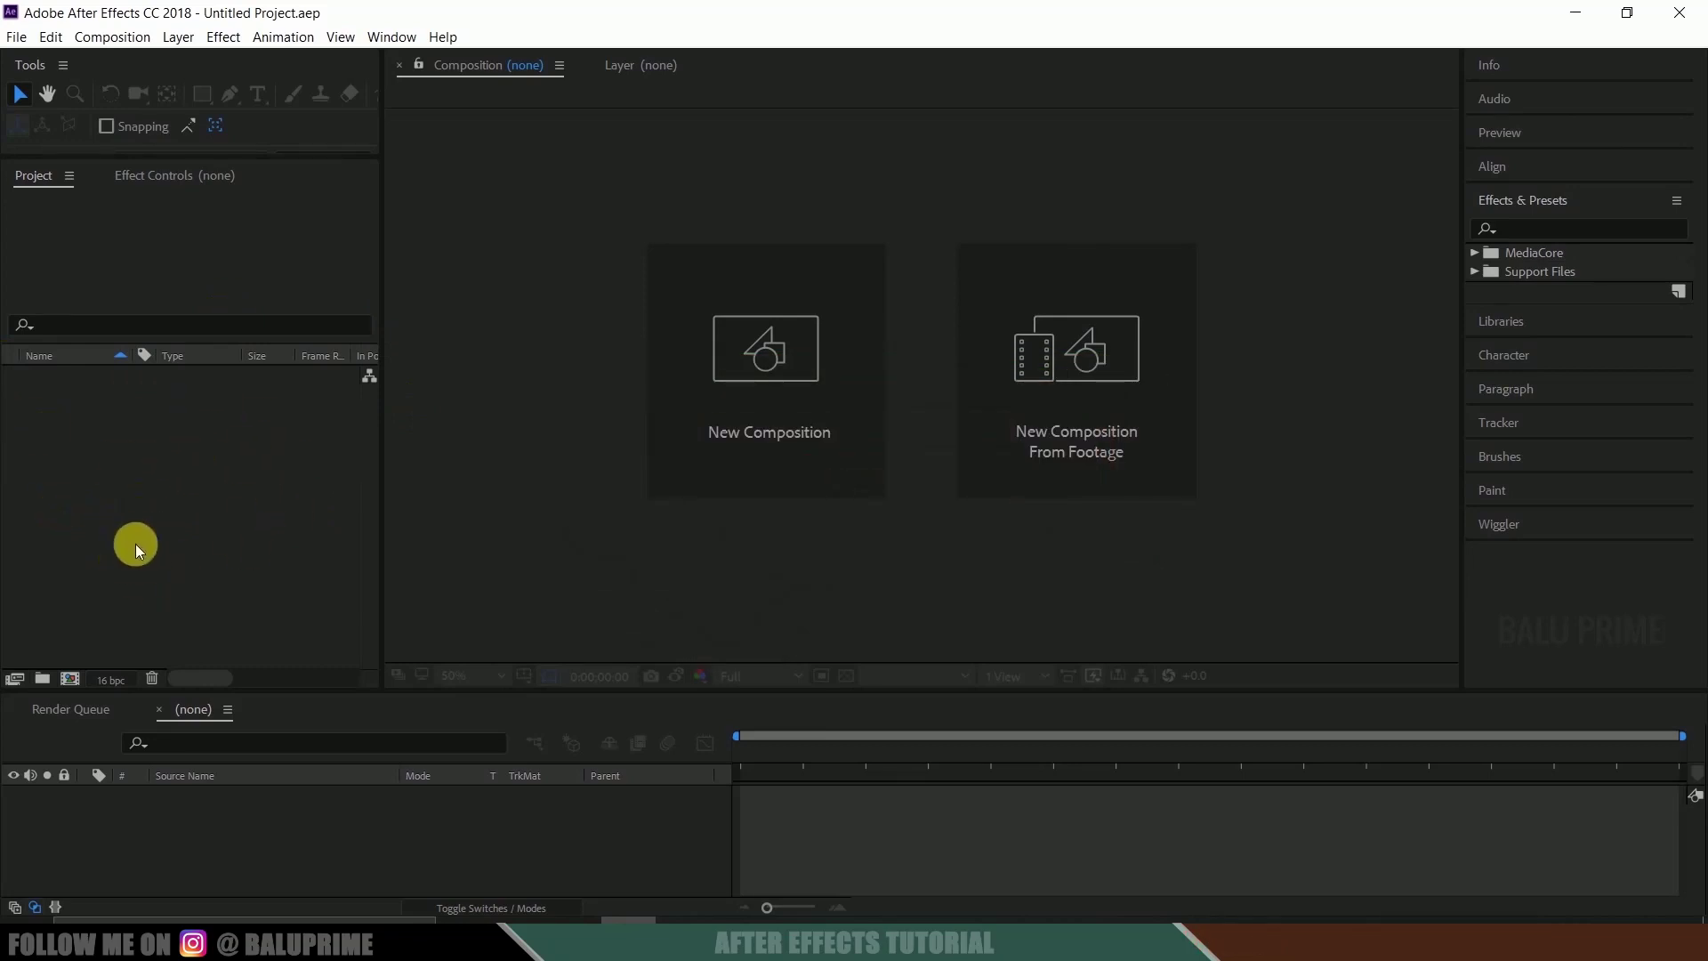
Step: Import new footage.mov into the project and create a composition from it
right_click(135, 428)
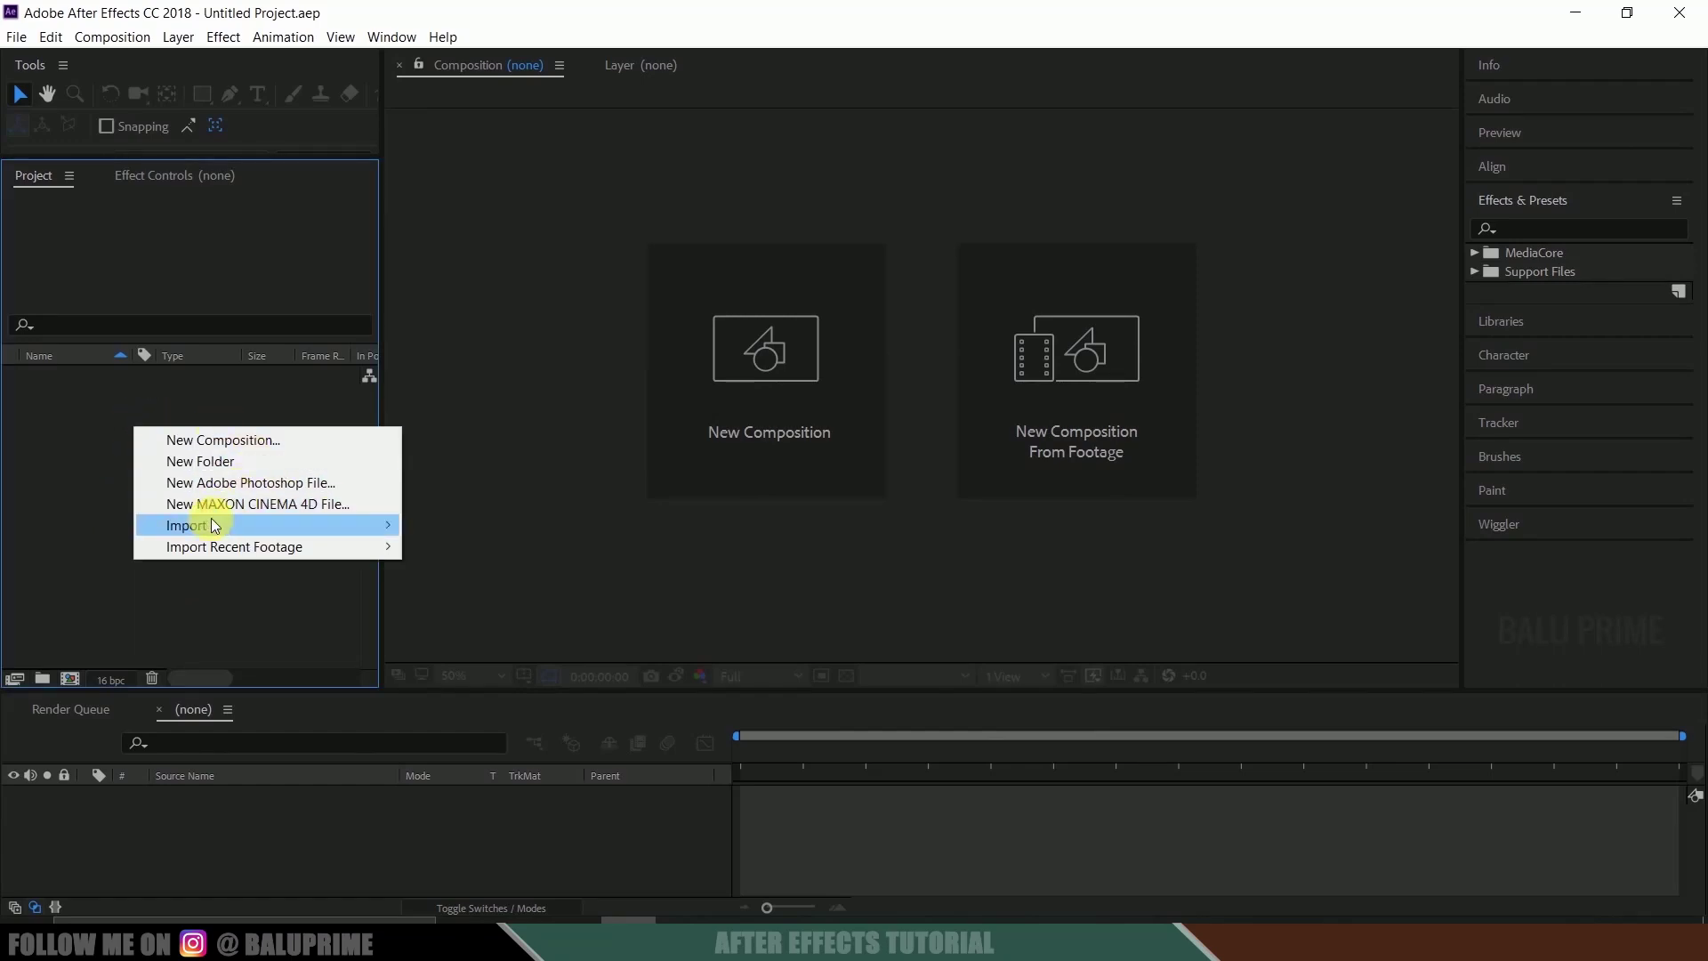
mouse_move(210, 528)
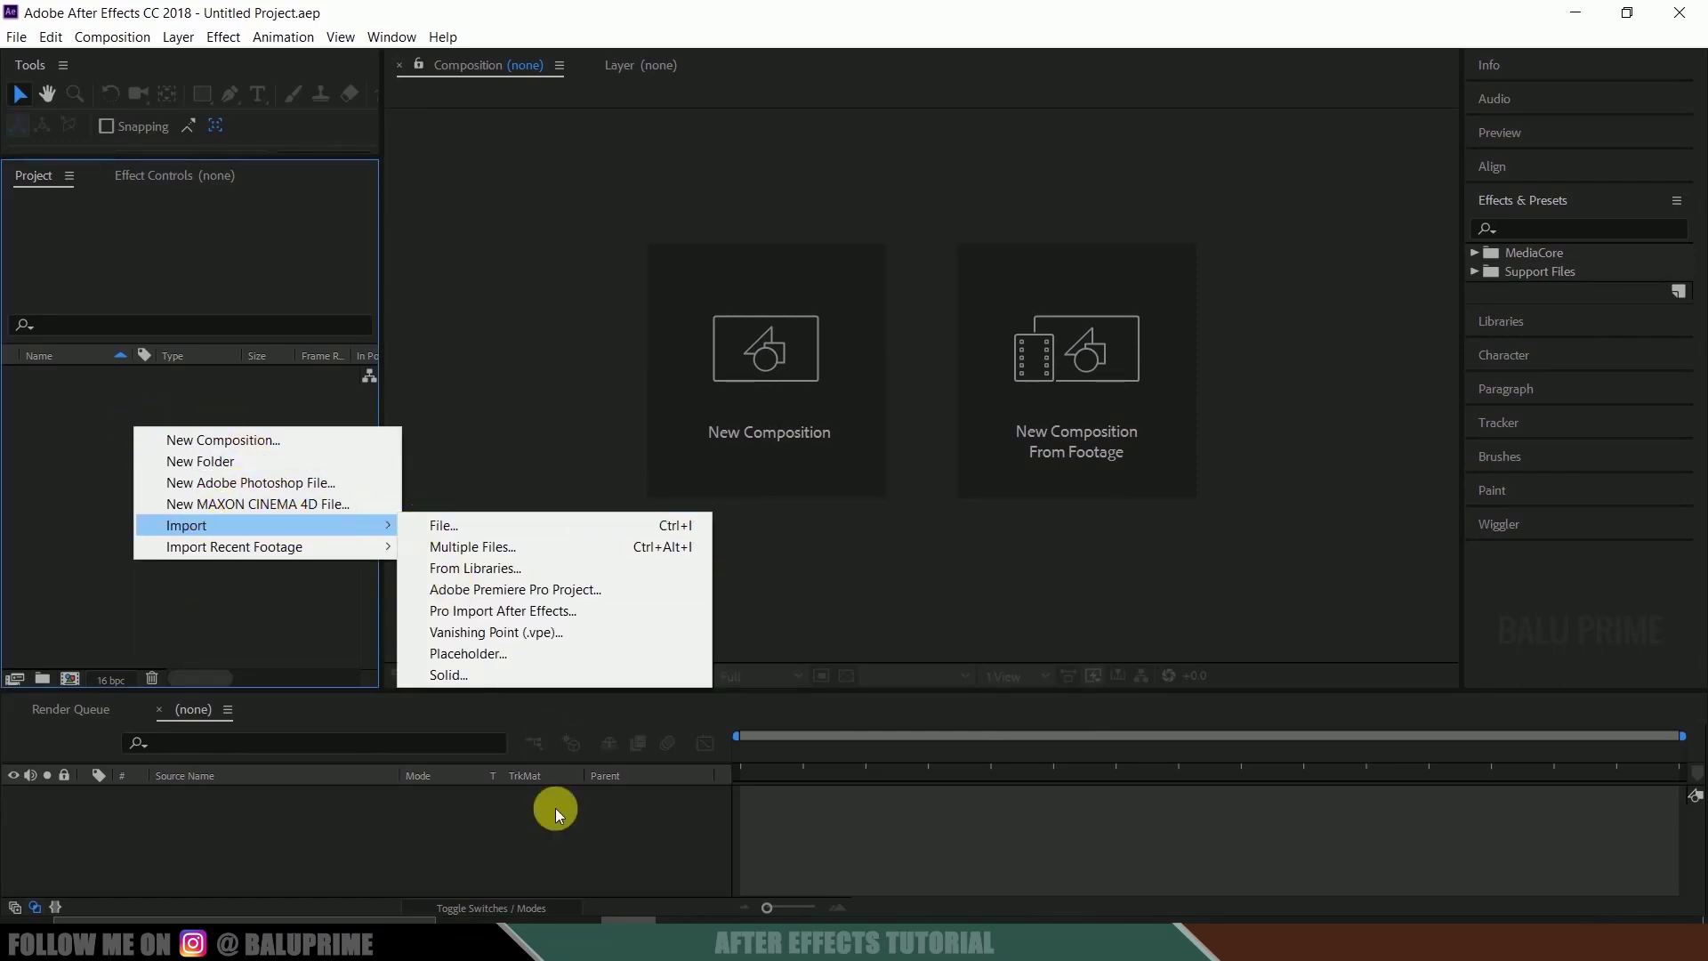
key("alt+Tab")
left_click_drag(782, 234, 238, 558)
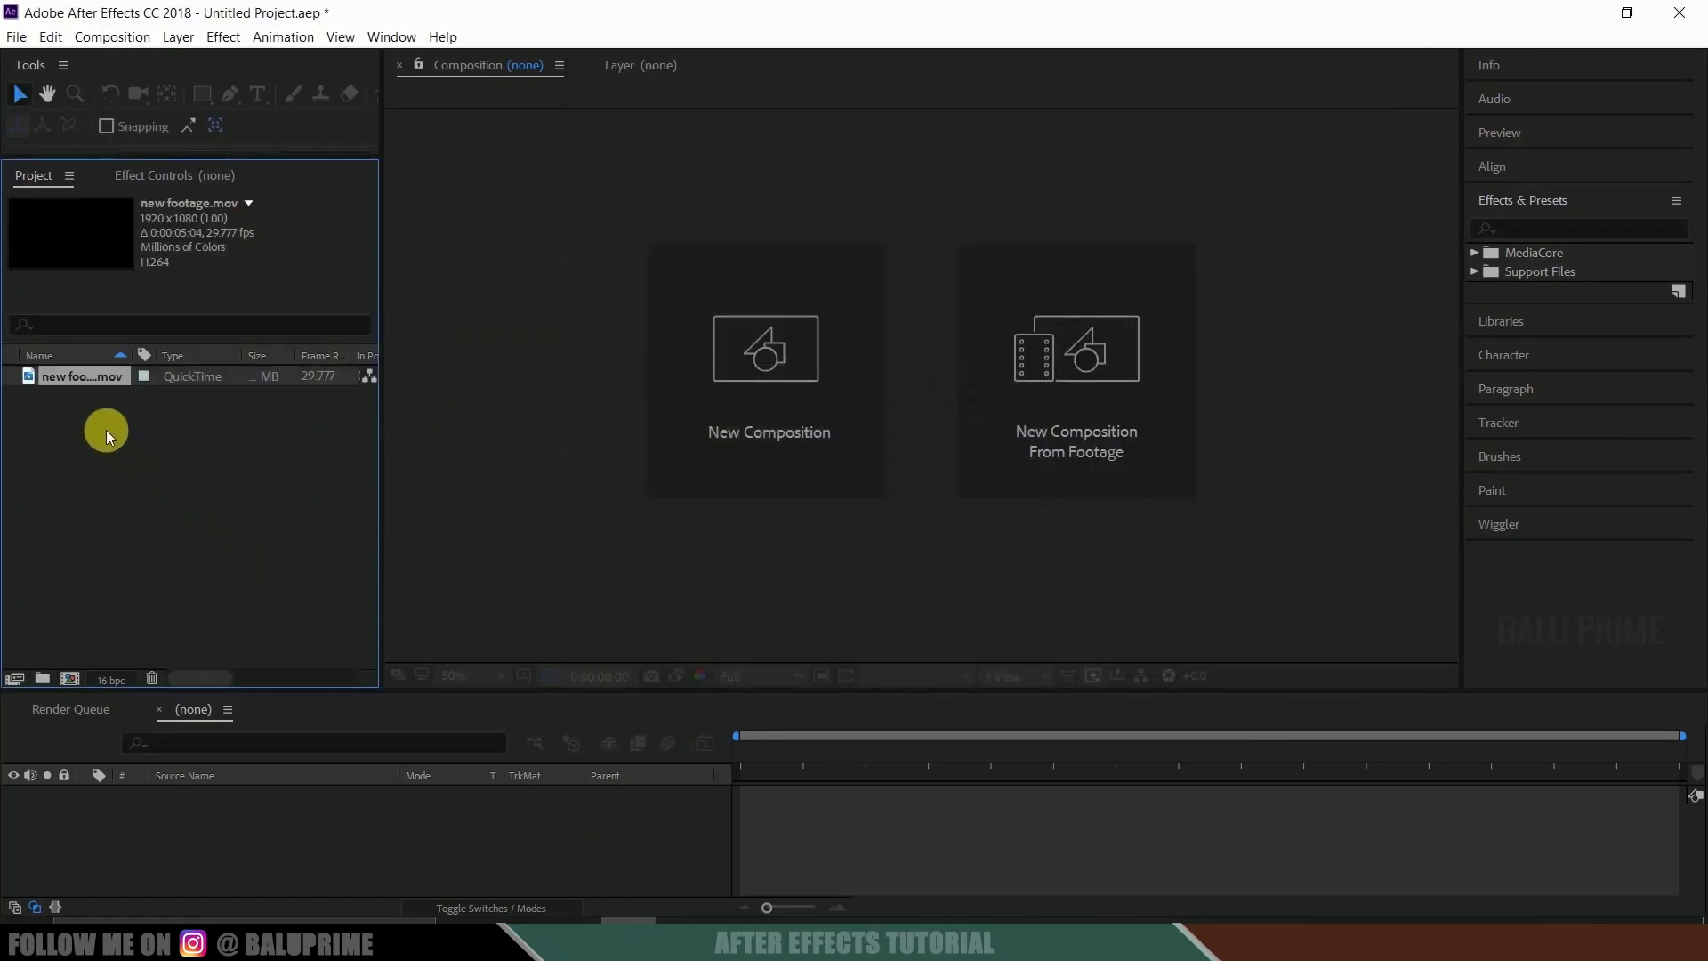
left_click_drag(69, 384, 70, 677)
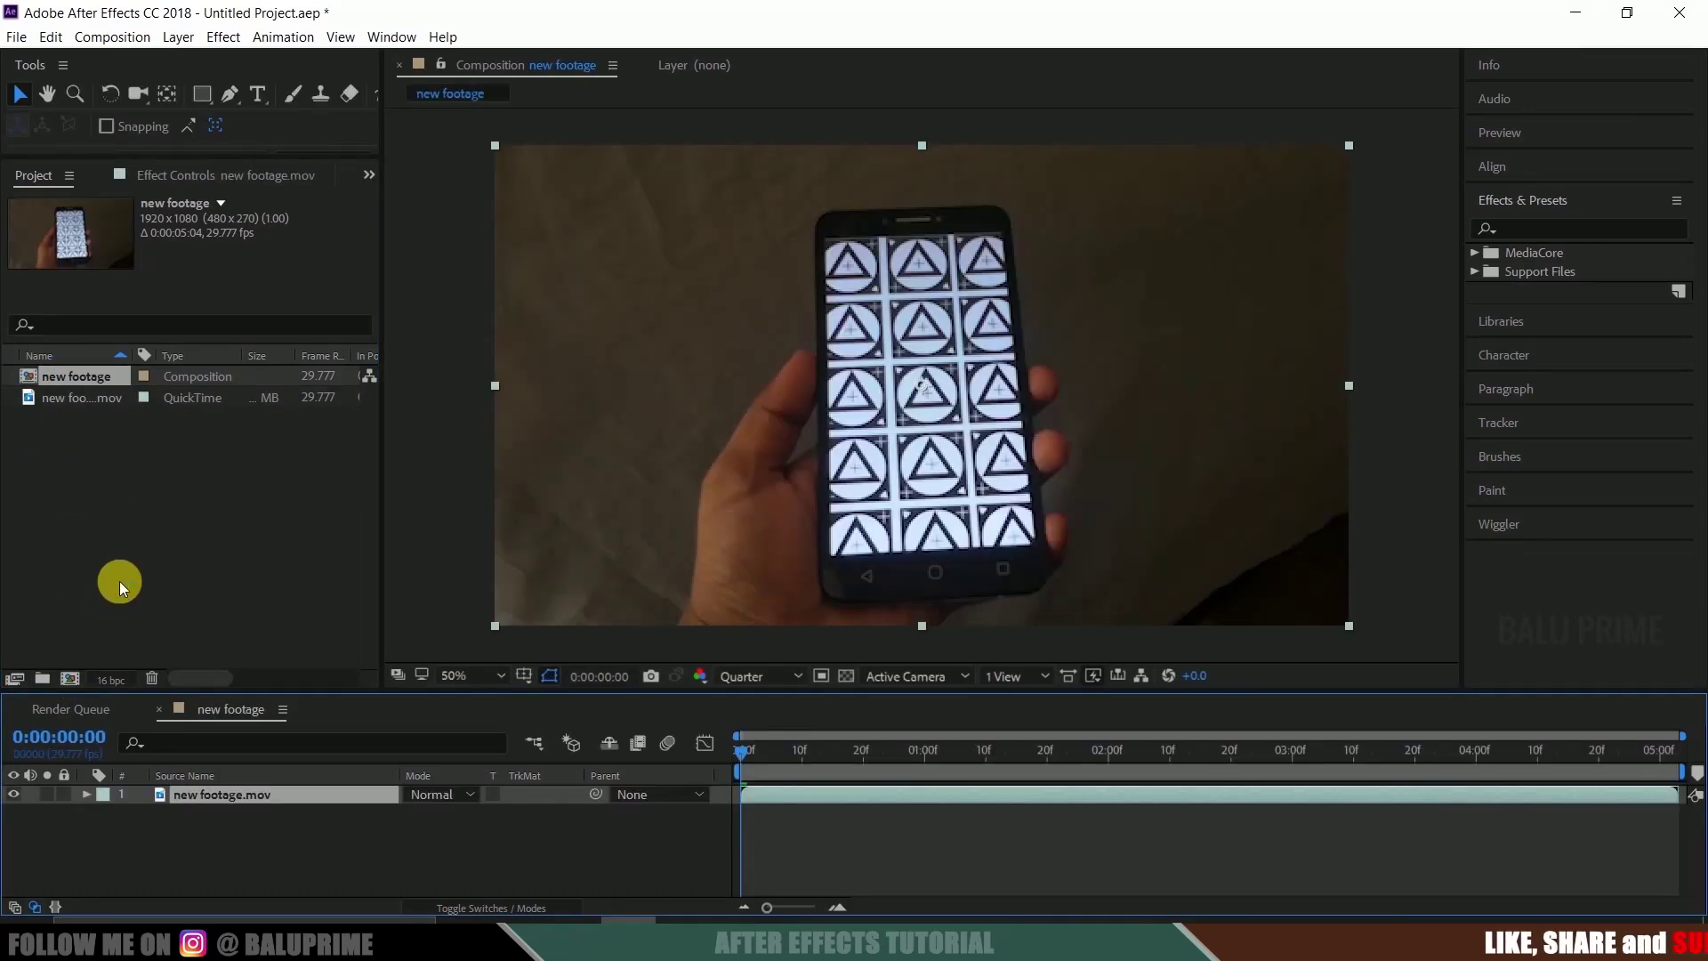
Step: Play through the footage once and run the 3D Camera Tracker on the new footage.mov layer
key("space")
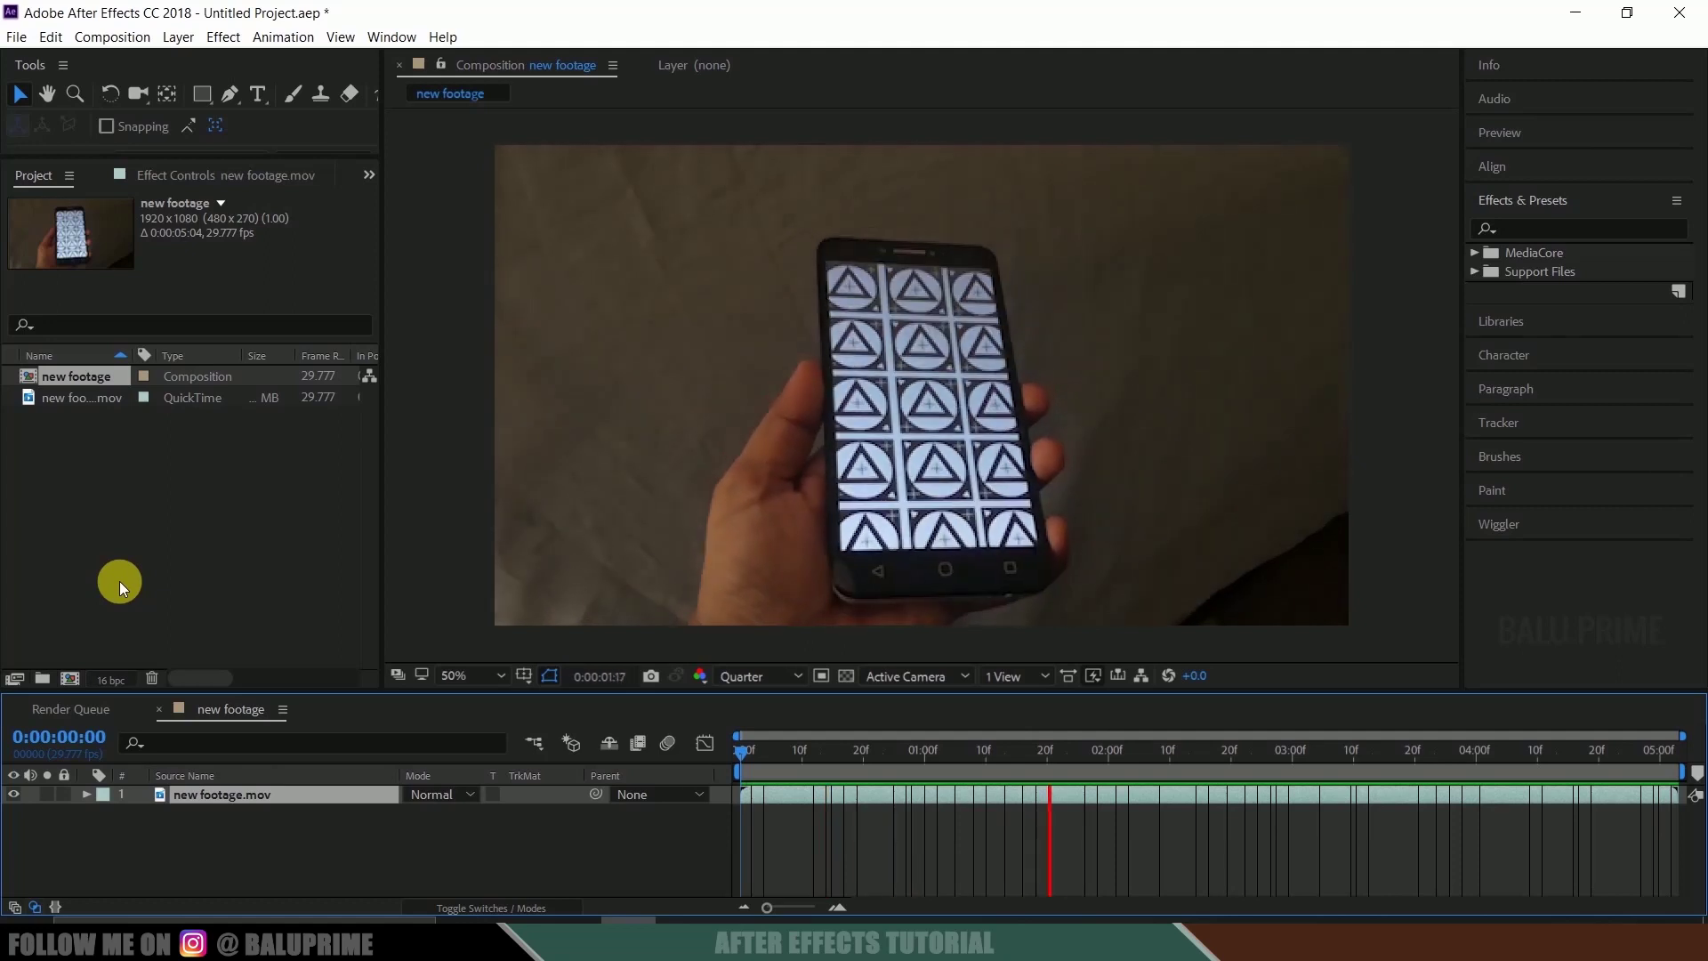
left_click(739, 752)
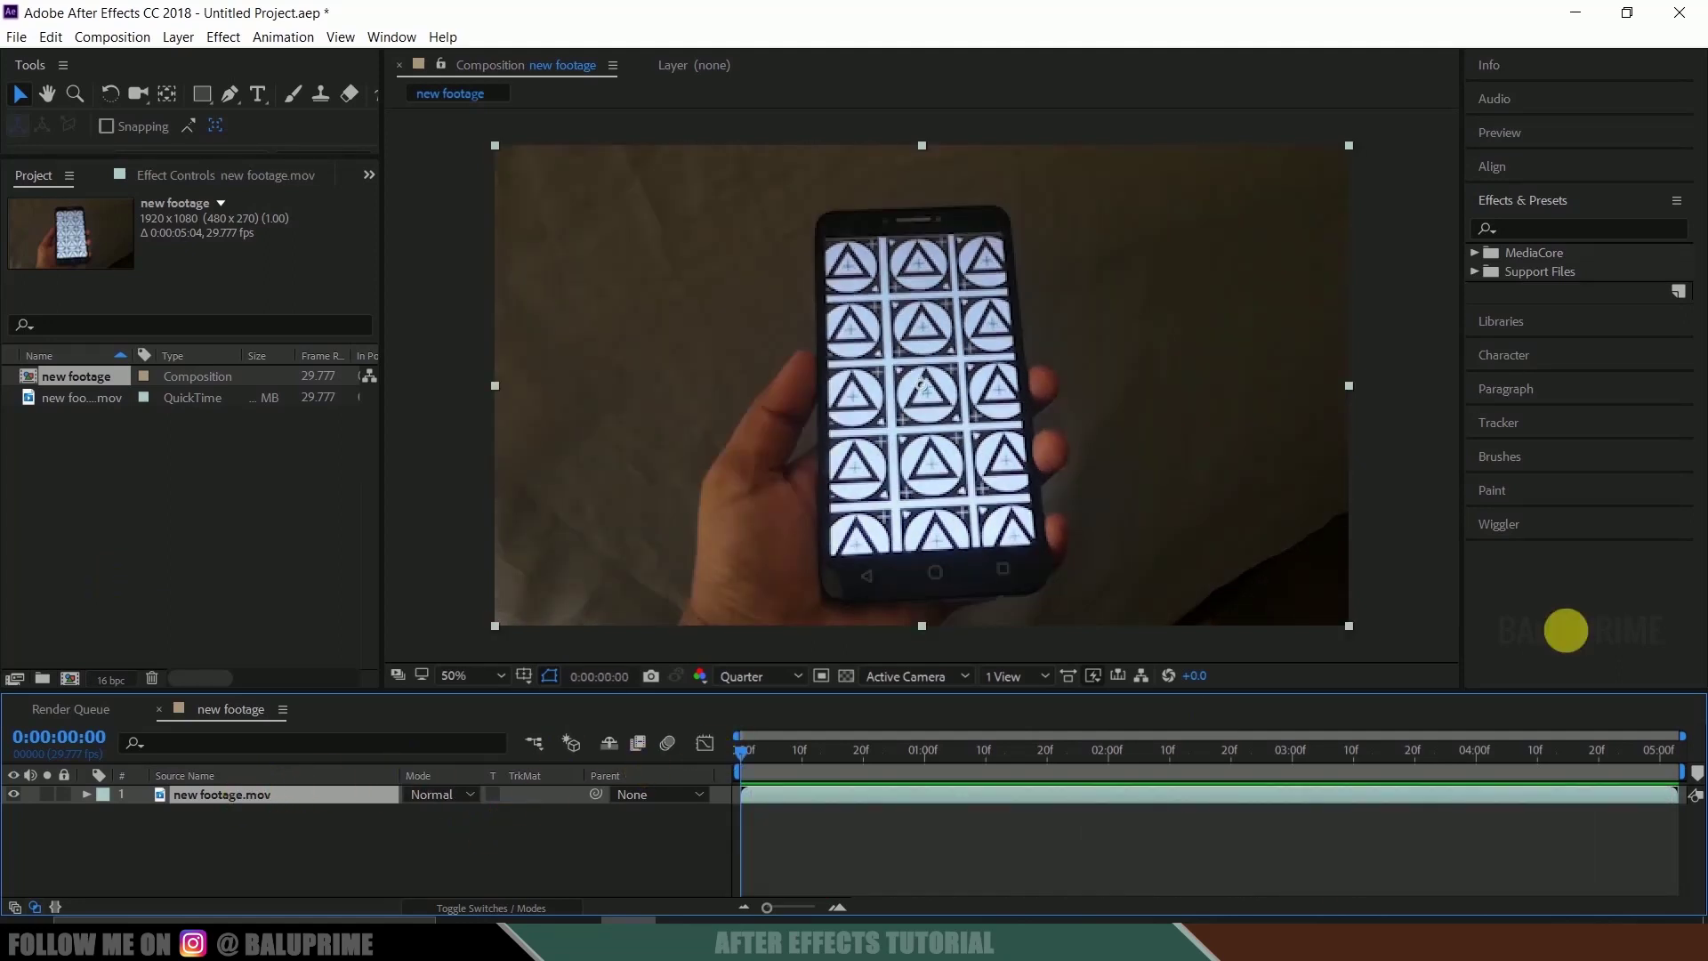
left_click(1503, 423)
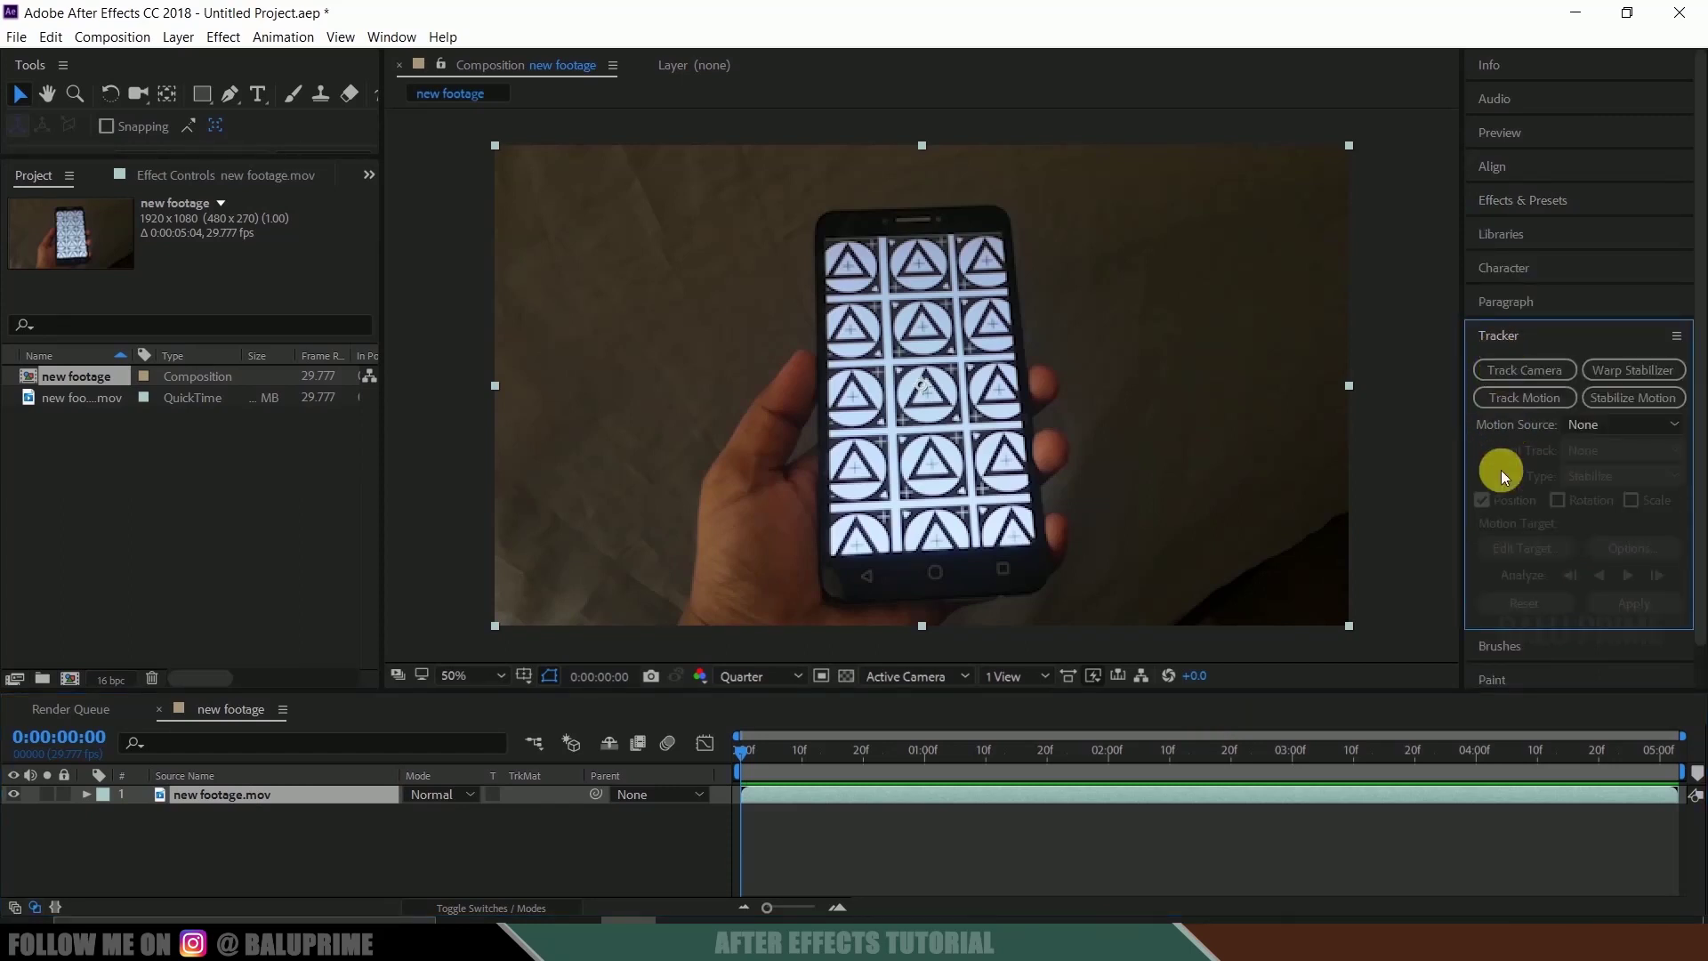
left_click(390, 36)
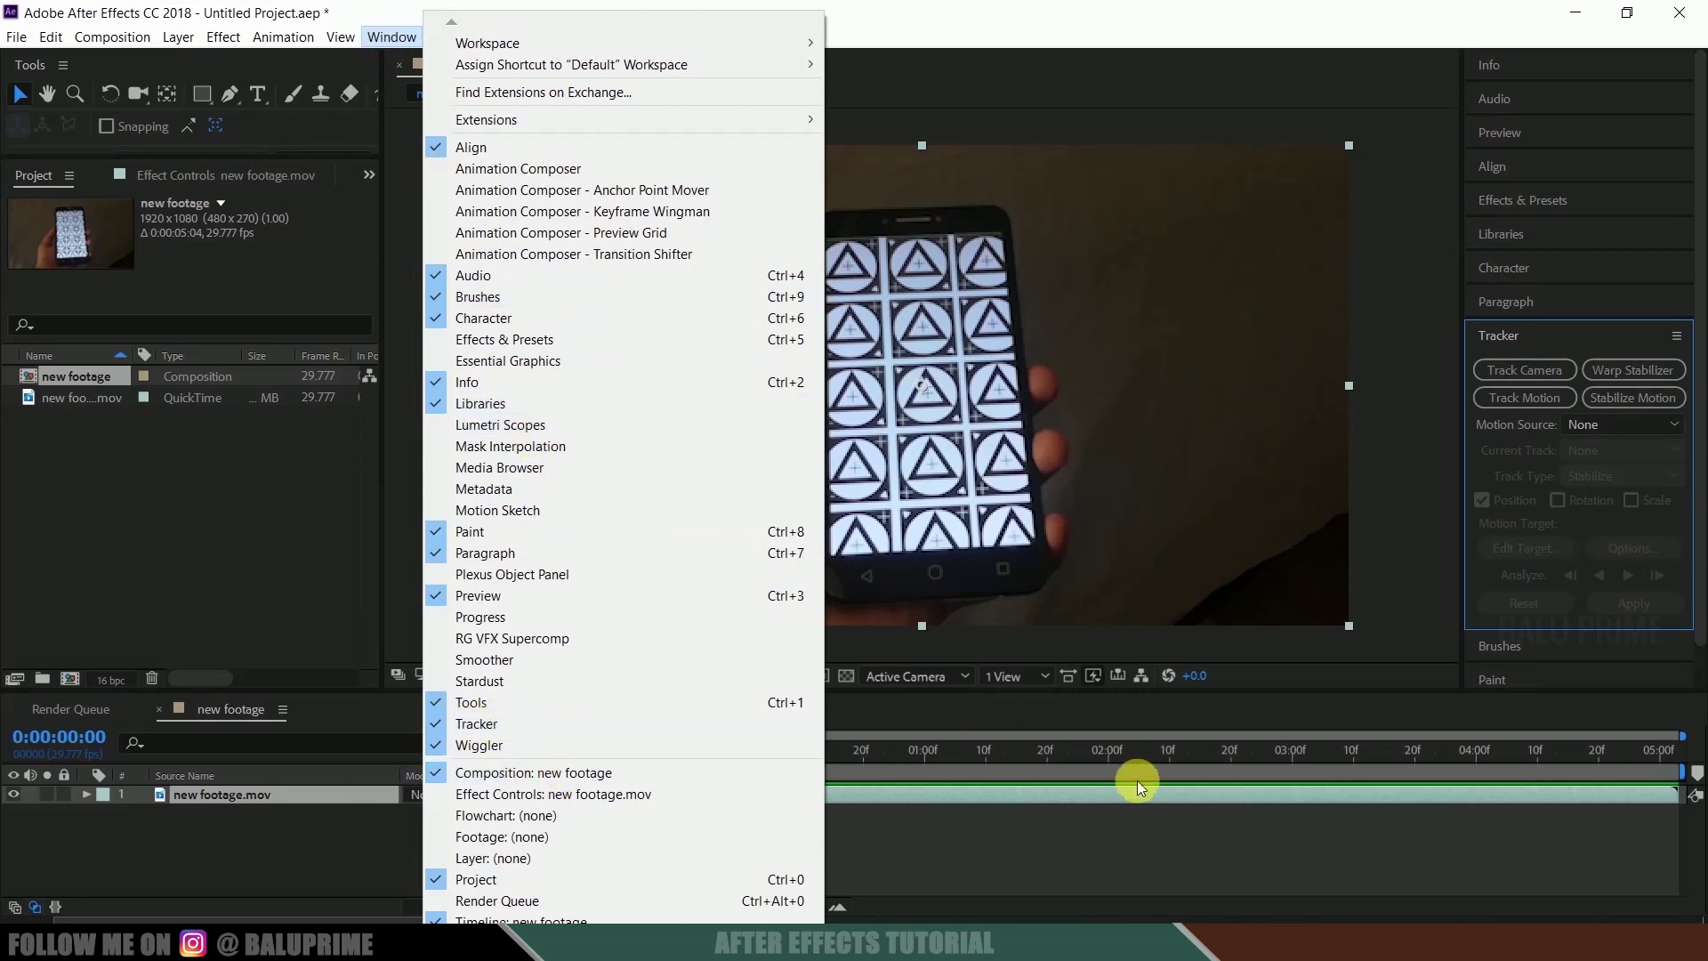
left_click(983, 802)
left_click(972, 794)
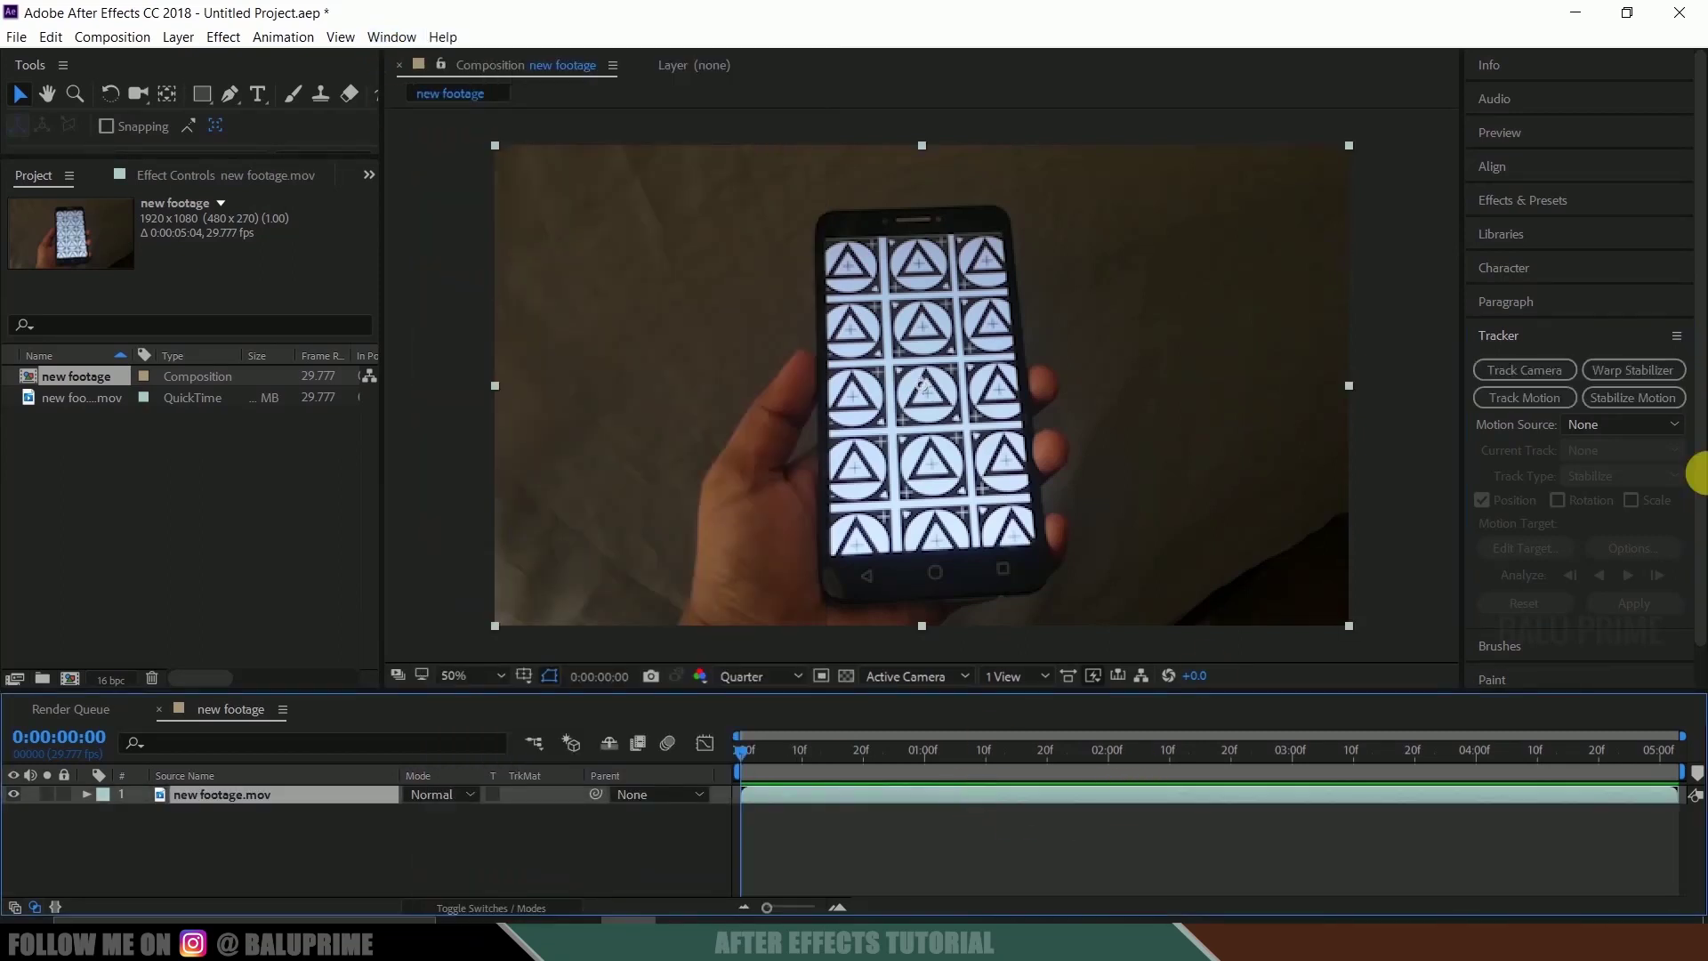
left_click(1529, 368)
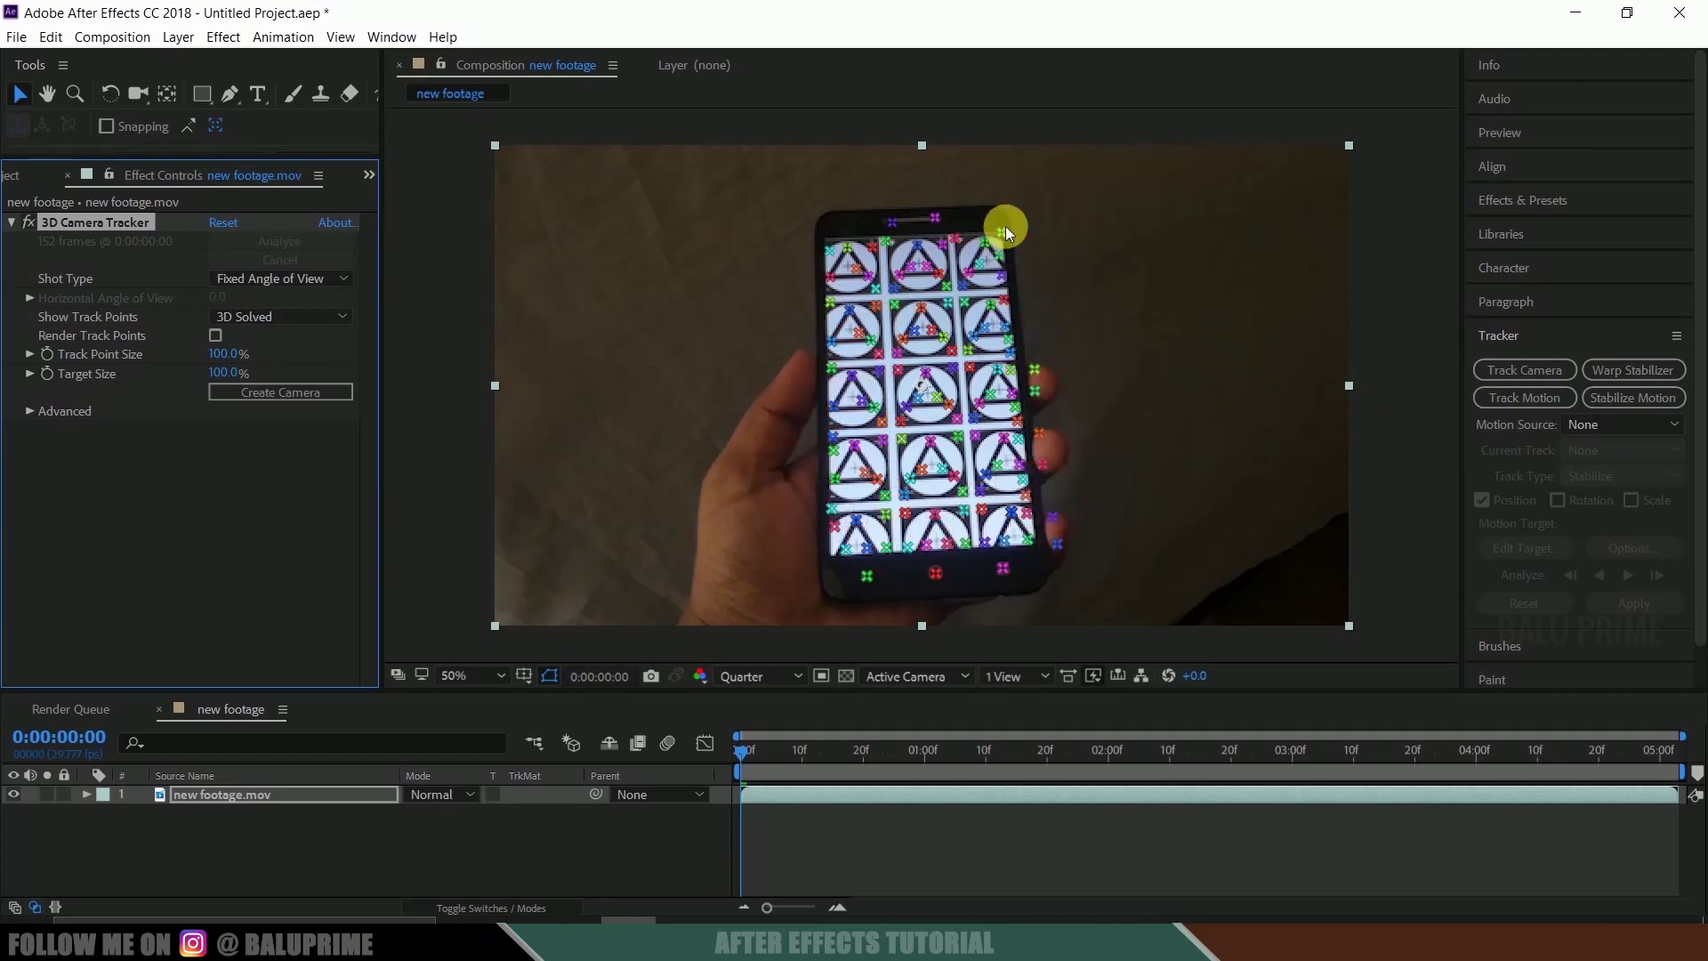
Step: Select the track points covering the phone and create a solid and camera from them
mouse_move(1006, 224)
left_mouse_down()
mouse_move(862, 217)
mouse_move(821, 253)
mouse_move(816, 392)
mouse_move(826, 543)
mouse_move(867, 592)
mouse_move(1001, 614)
mouse_move(1074, 523)
mouse_move(1028, 231)
mouse_move(931, 223)
left_mouse_up()
right_click(926, 356)
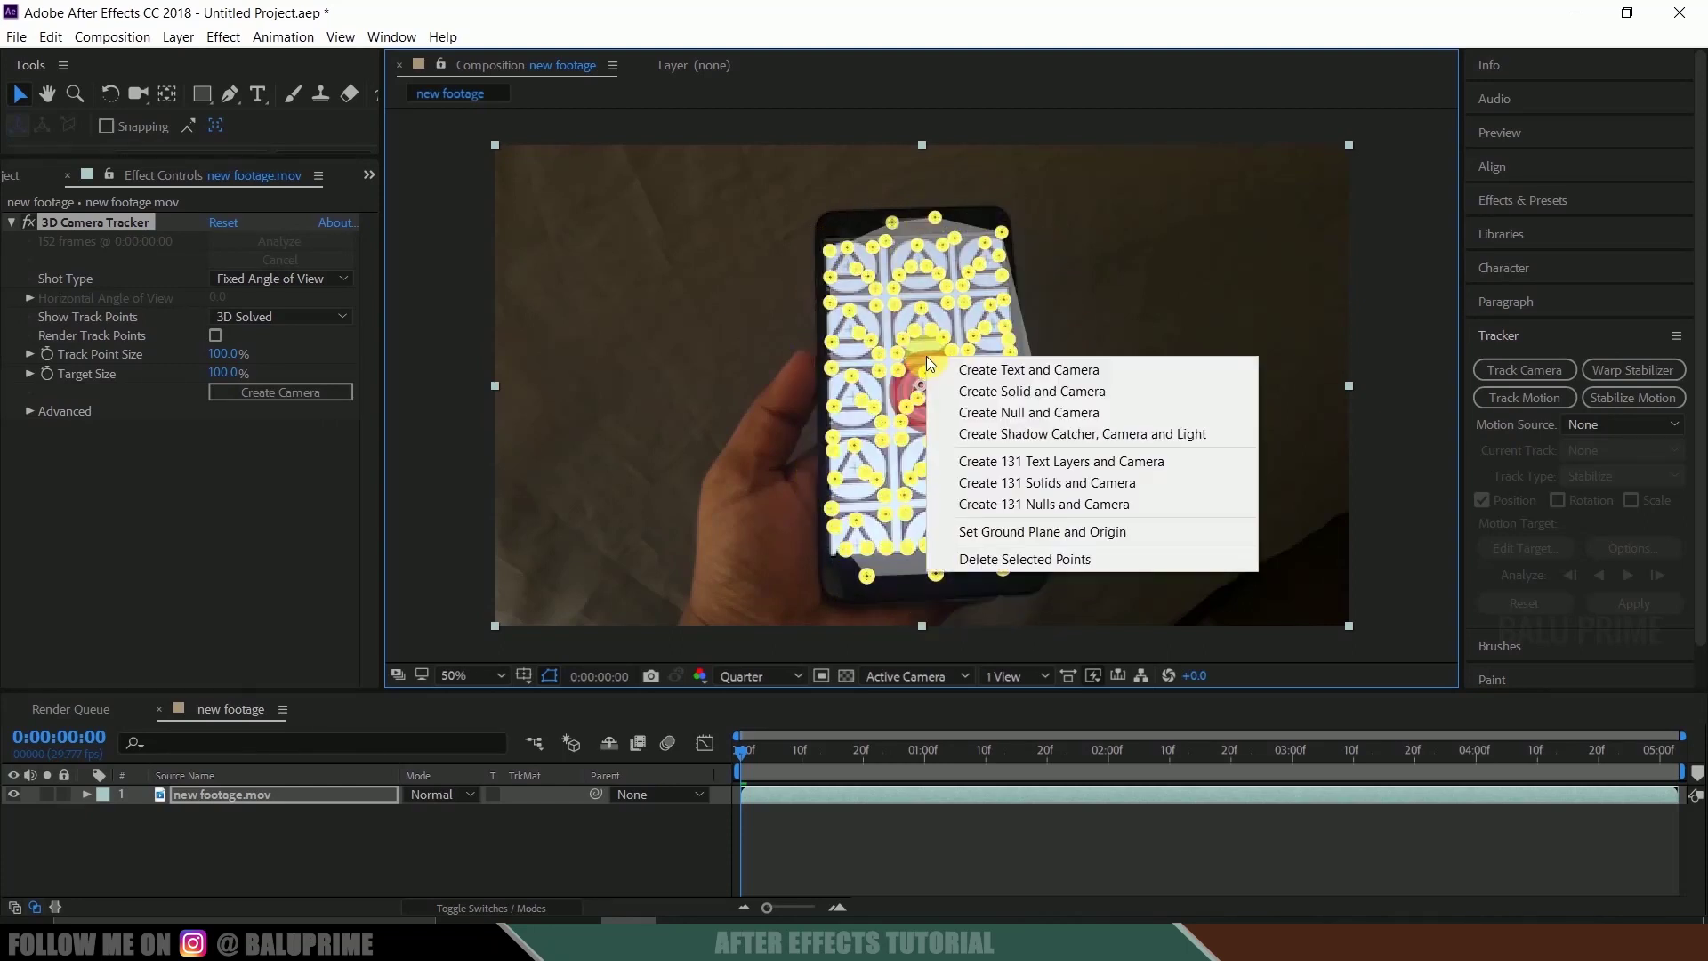
left_click(1021, 393)
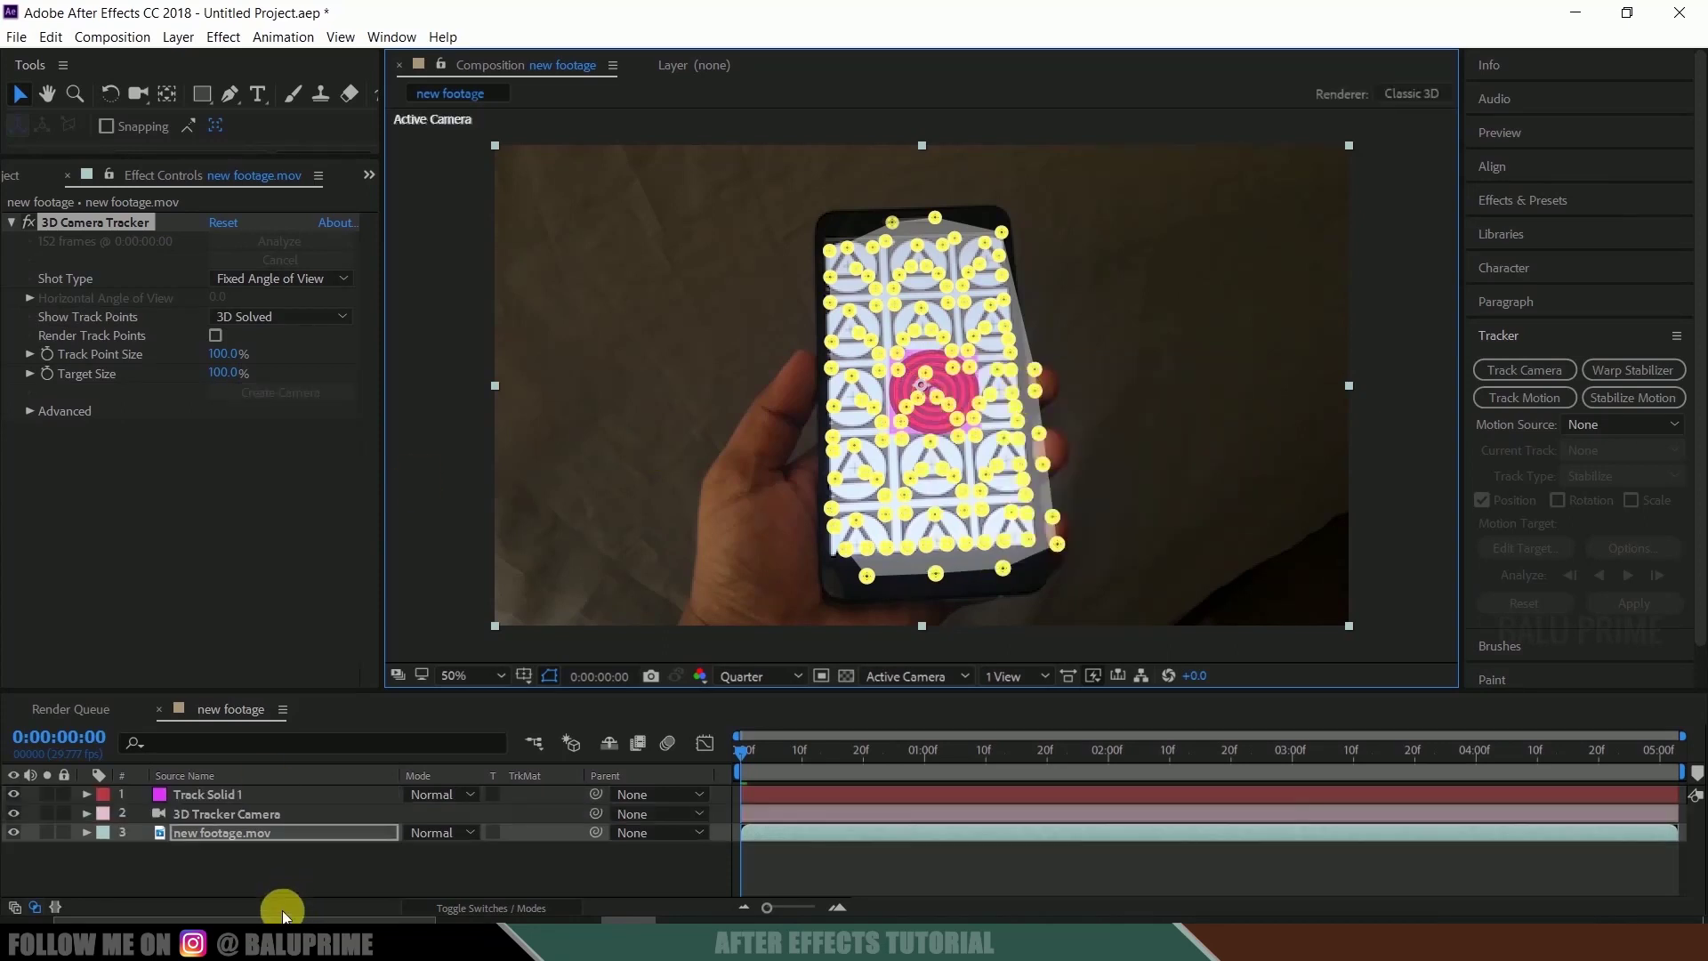
Step: Unlink the scale of Track Solid 1 and stretch it over the phone screen to about 224.7 by 369.5%
left_click(206, 801)
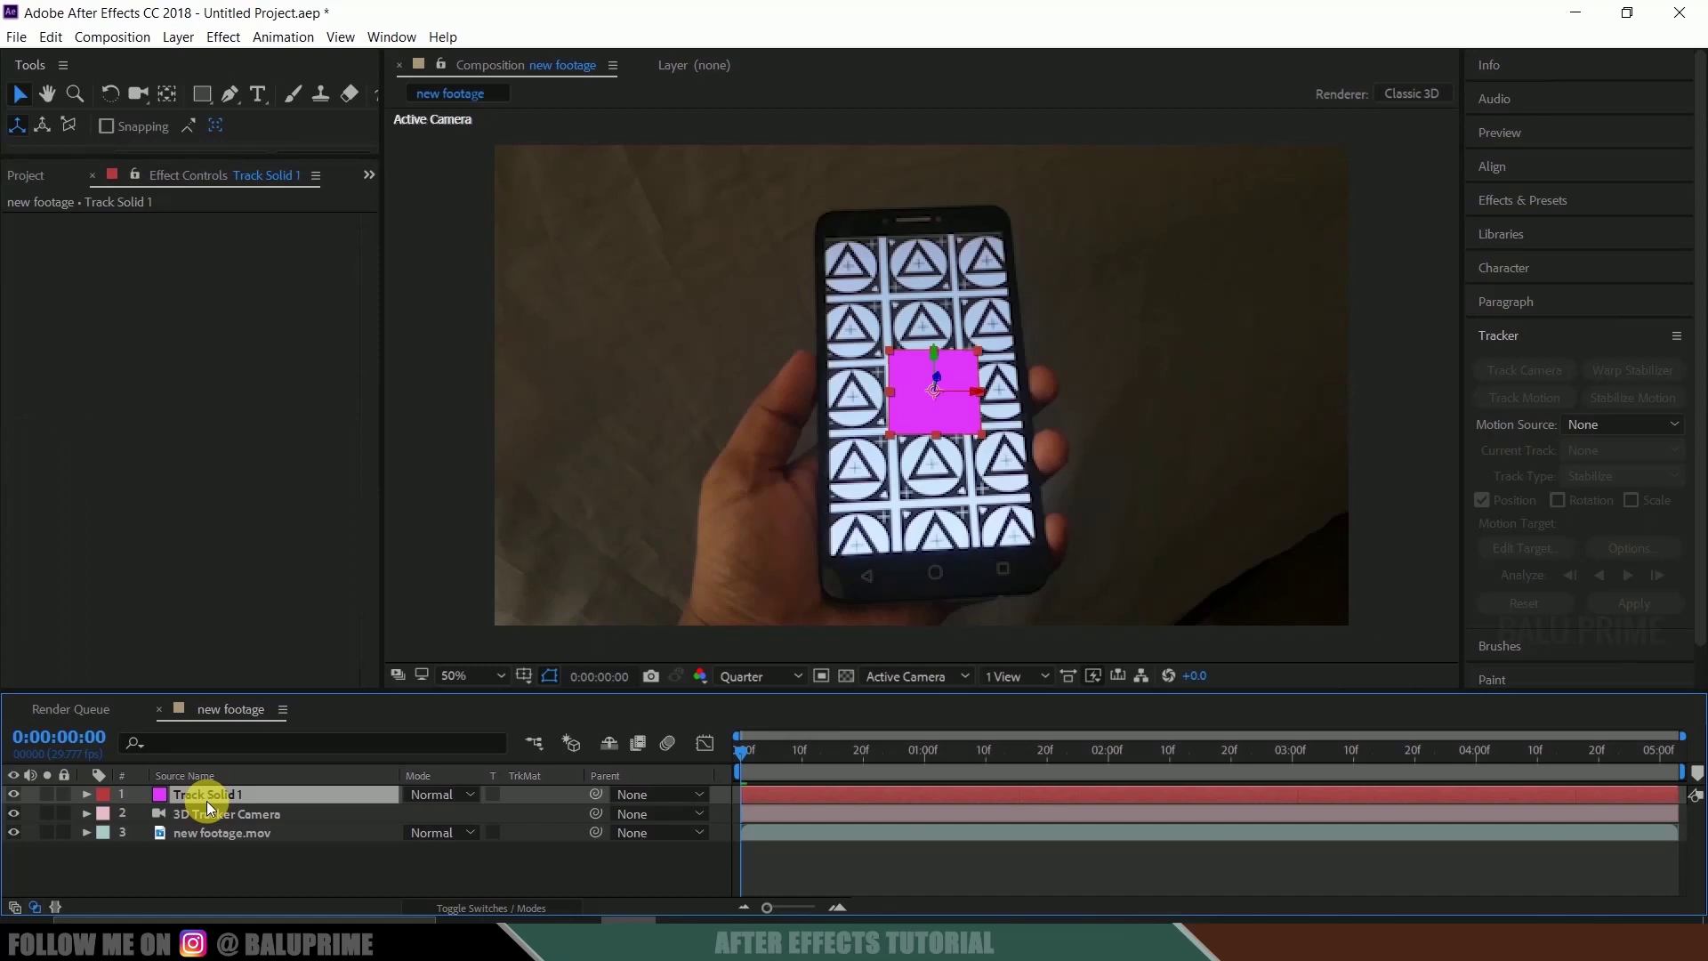
key("s")
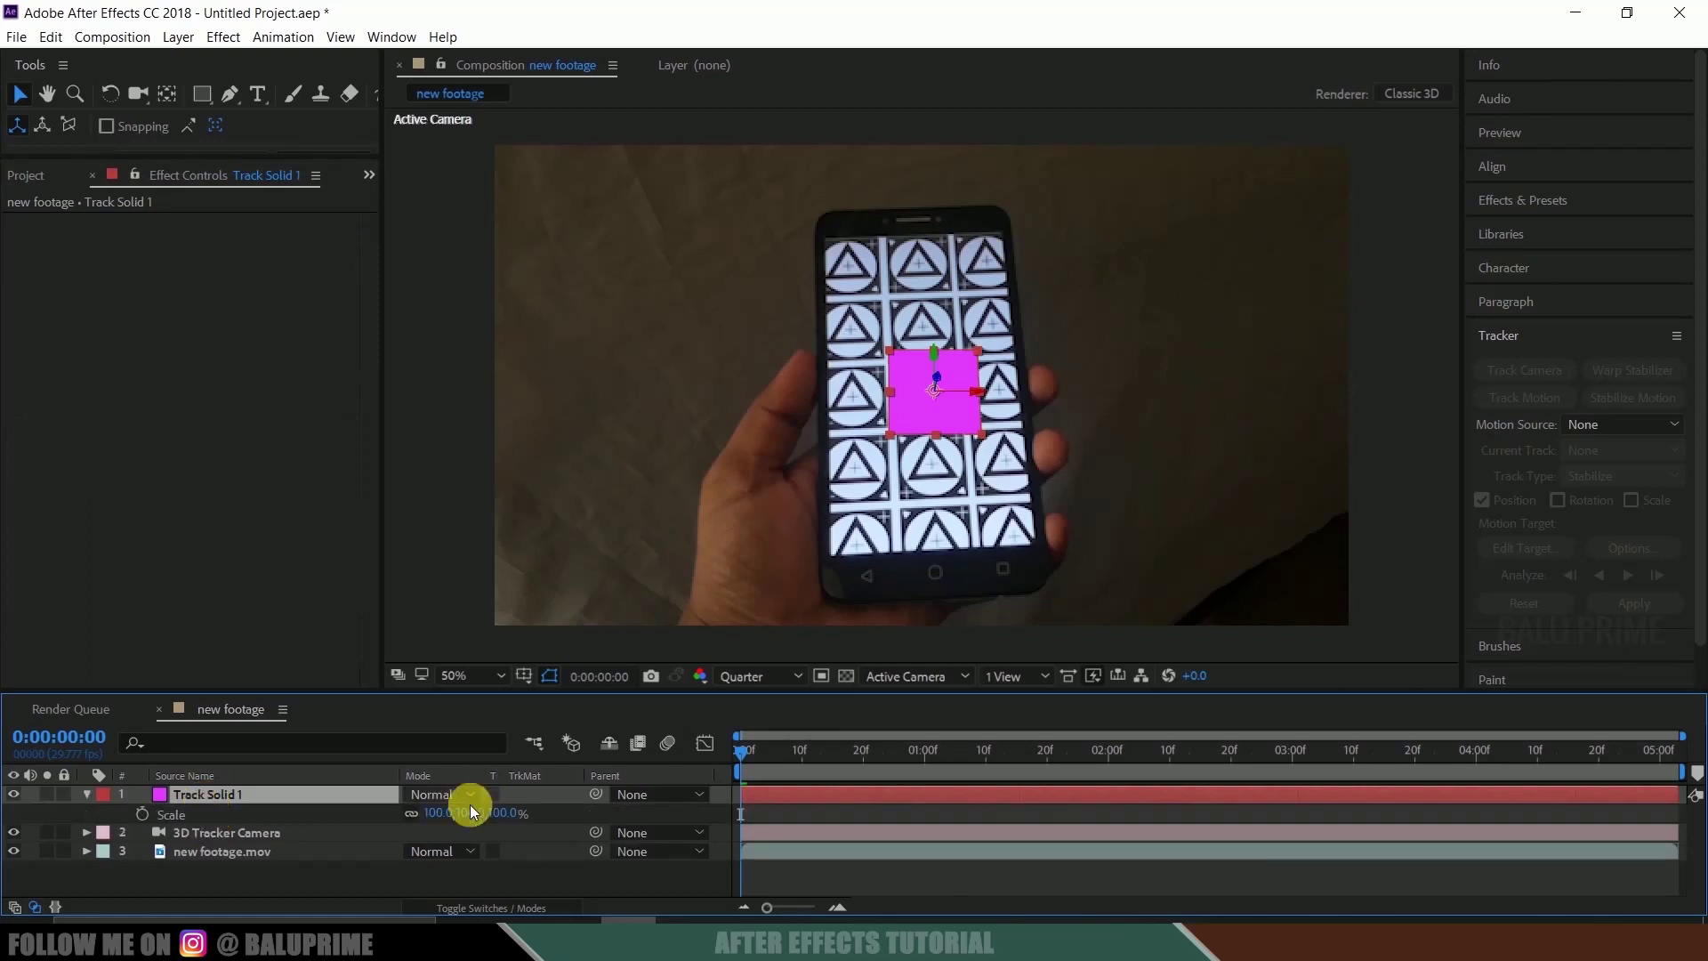
left_click(412, 814)
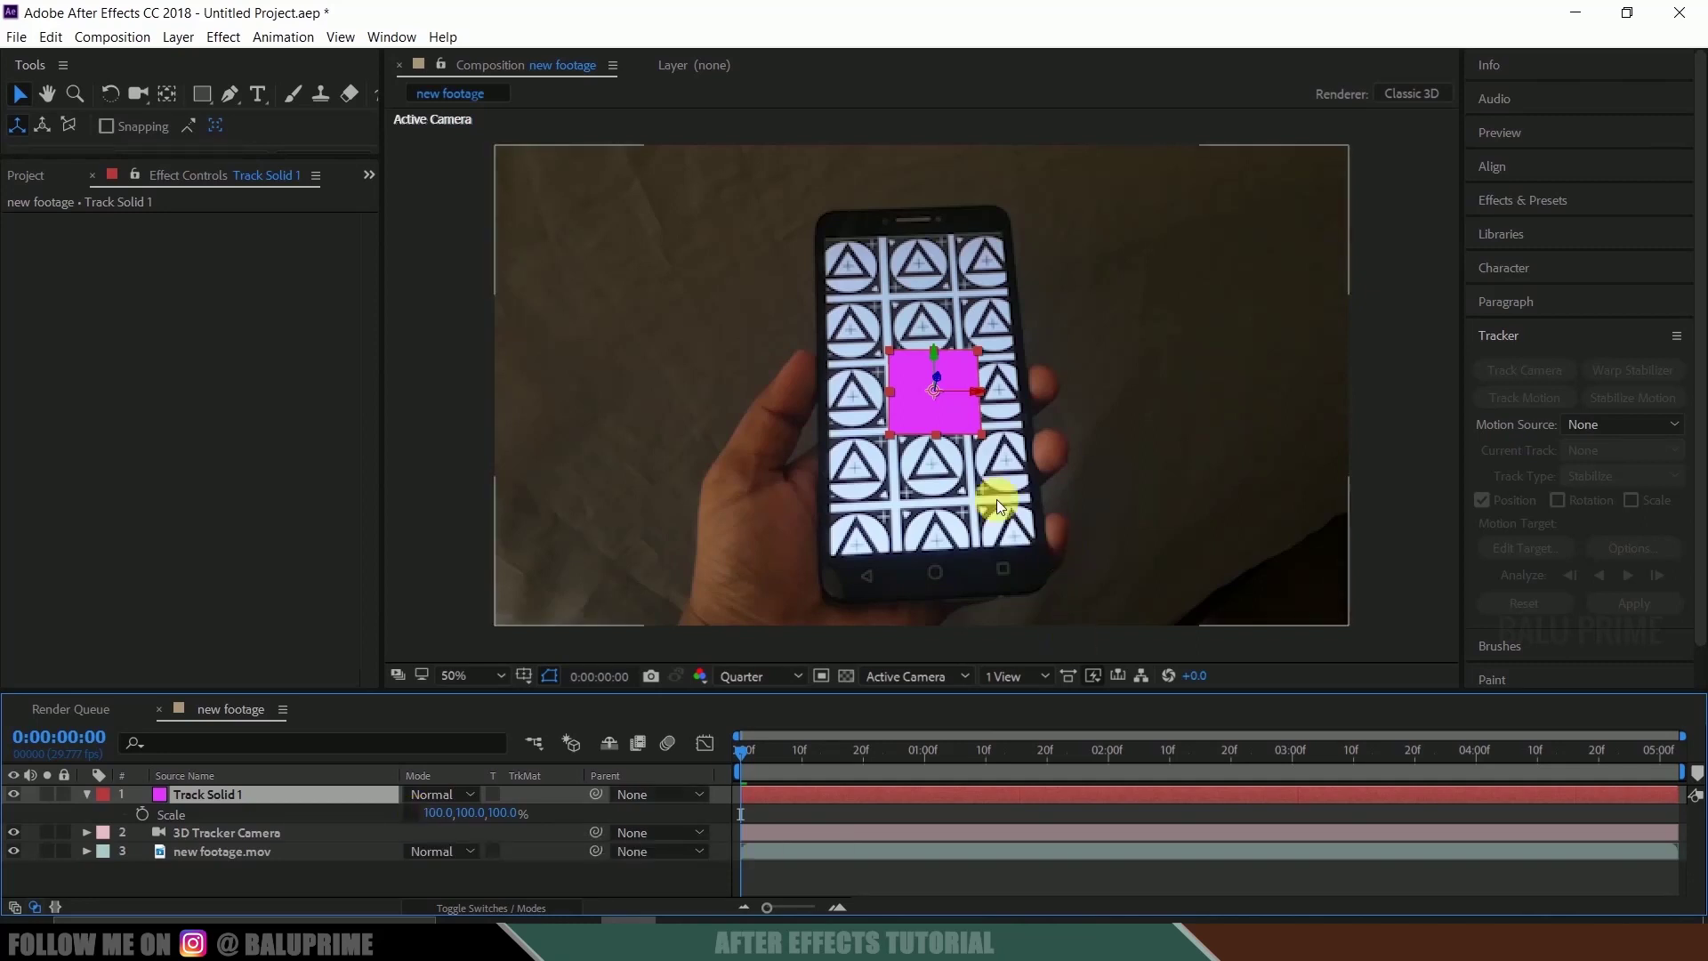
left_click_drag(934, 436, 927, 565)
left_click_drag(889, 392, 828, 397)
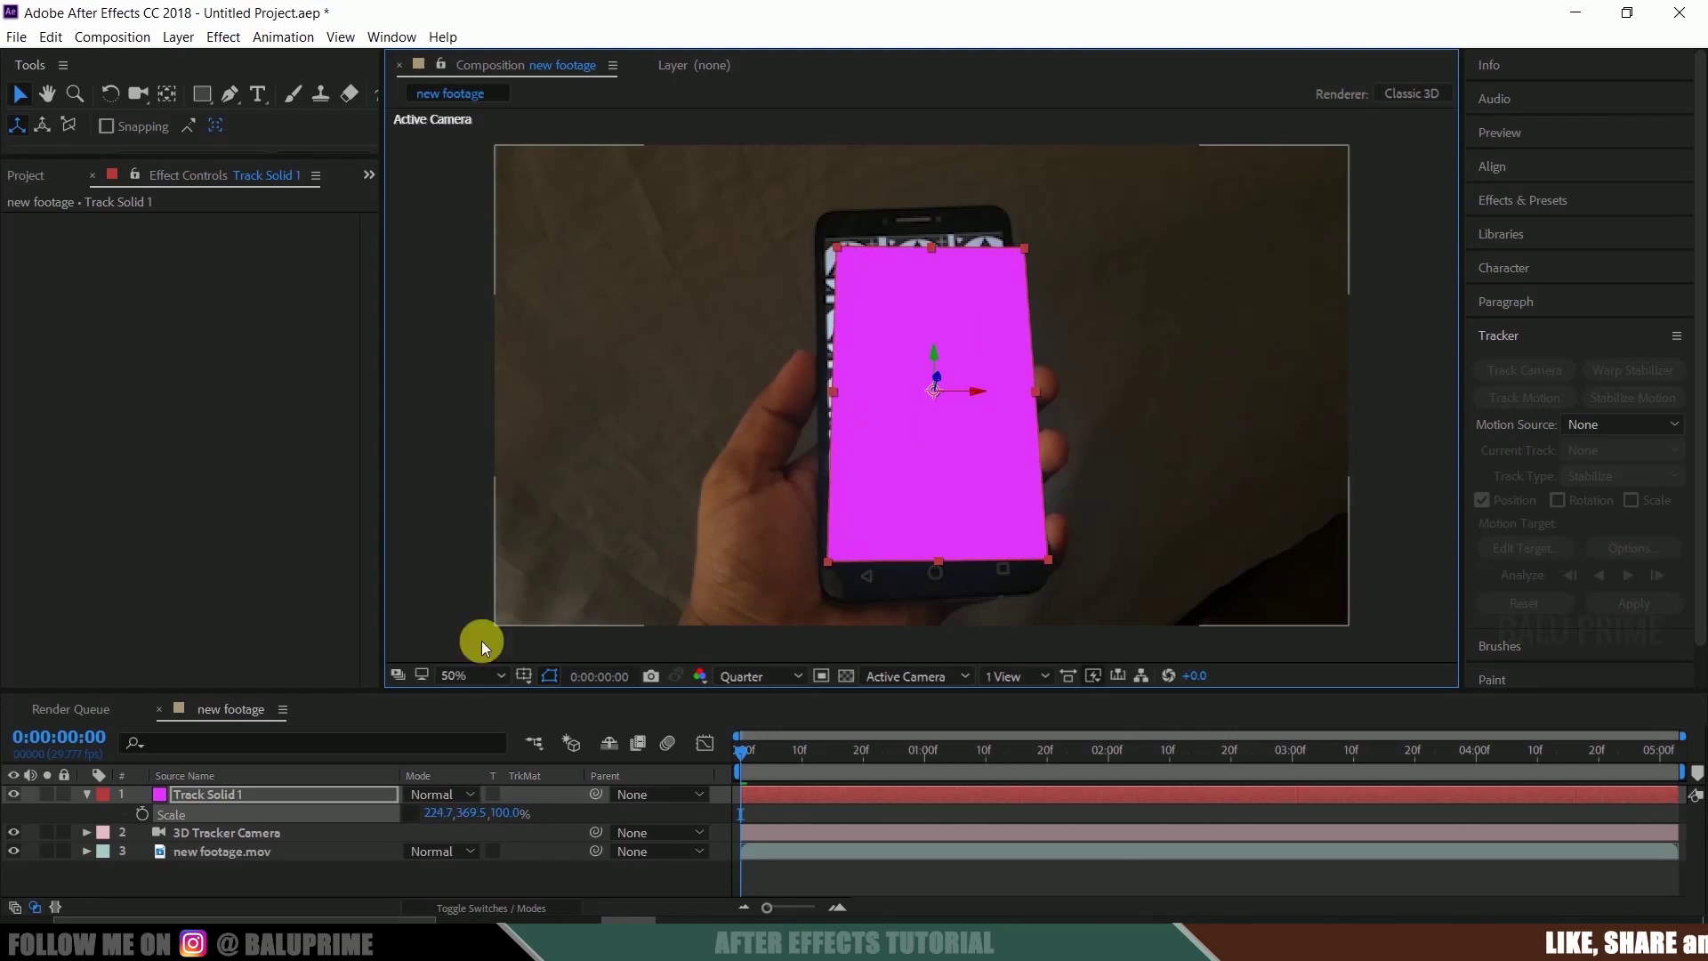
Step: Set the Z Rotation of Track Solid 1 to -2° and shift it slightly along X to line up with the phone screen
left_click(227, 788)
key("r")
left_click_drag(430, 872, 441, 881)
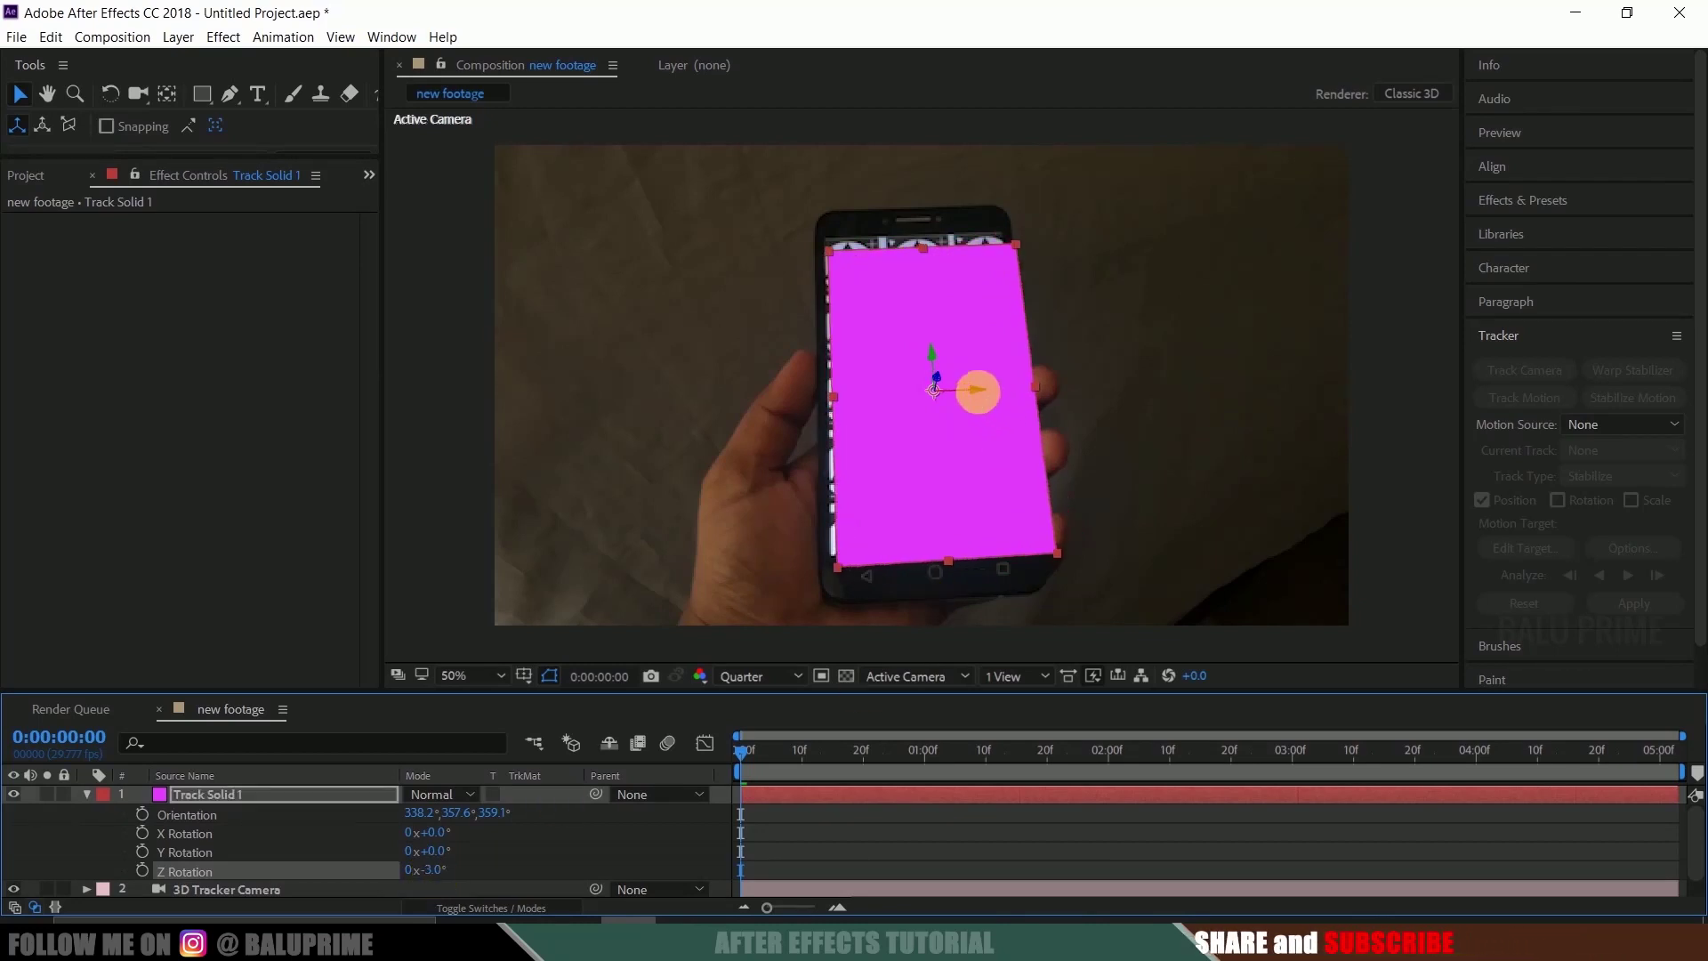
left_click_drag(974, 392, 946, 382)
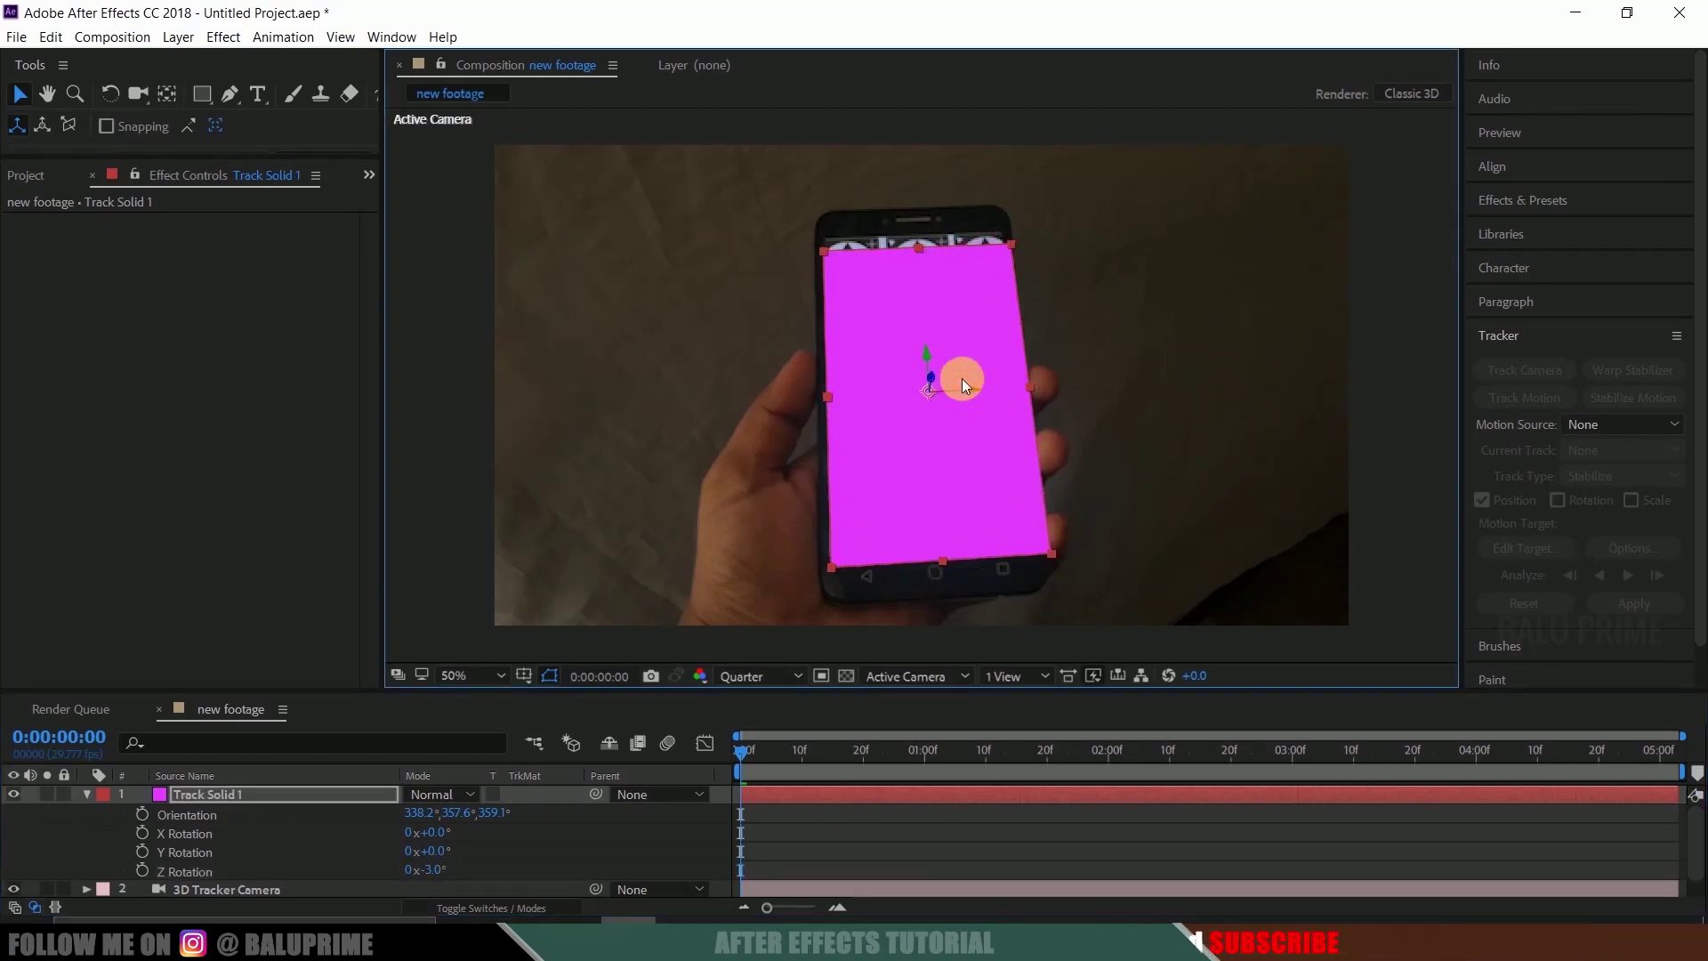
left_click_drag(448, 879, 447, 876)
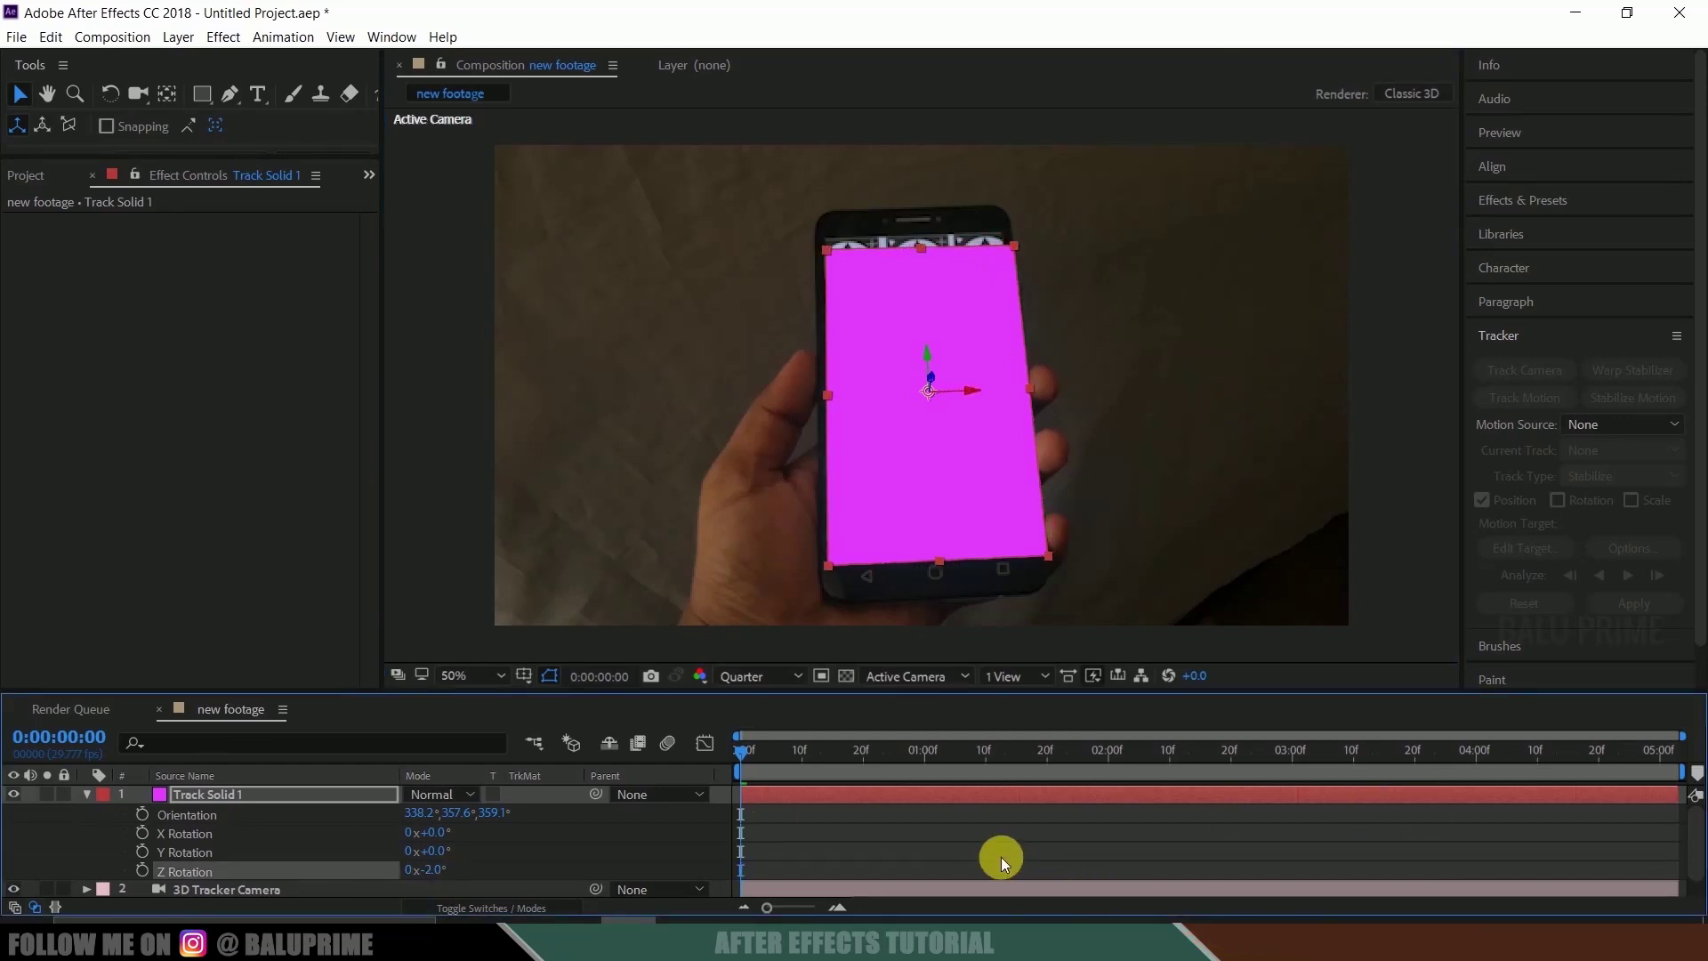
Step: Play back the composition to check how Track Solid 1 follows the phone, and collapse the layer's properties
key("space")
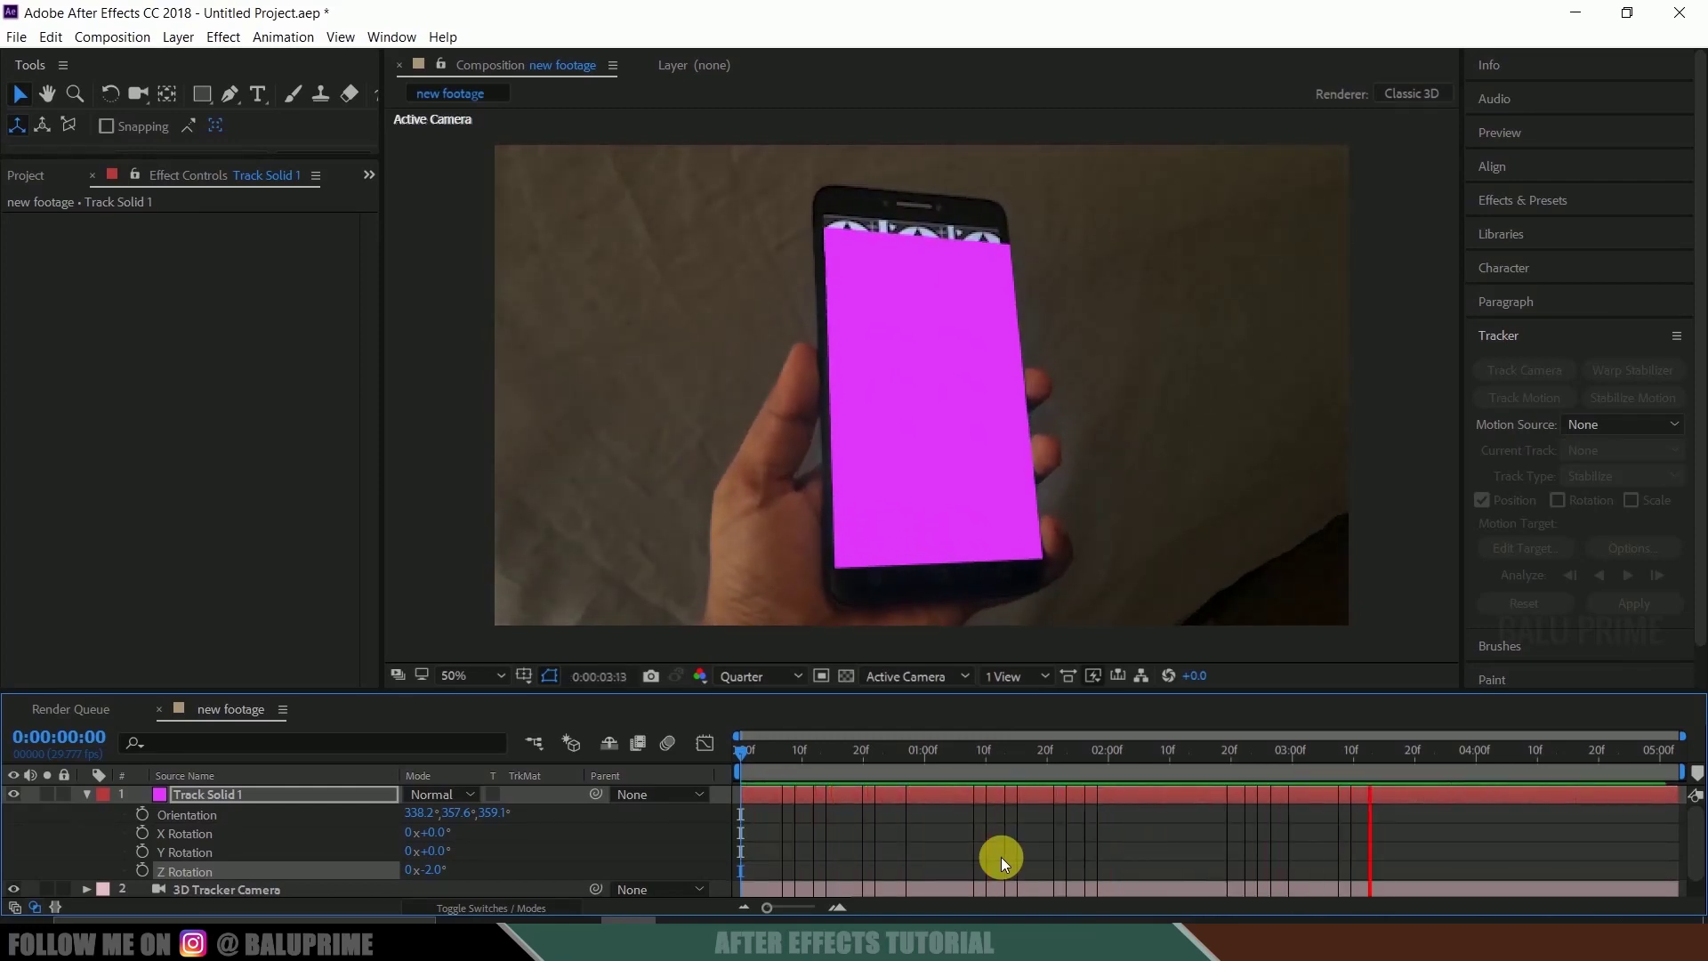
key("space")
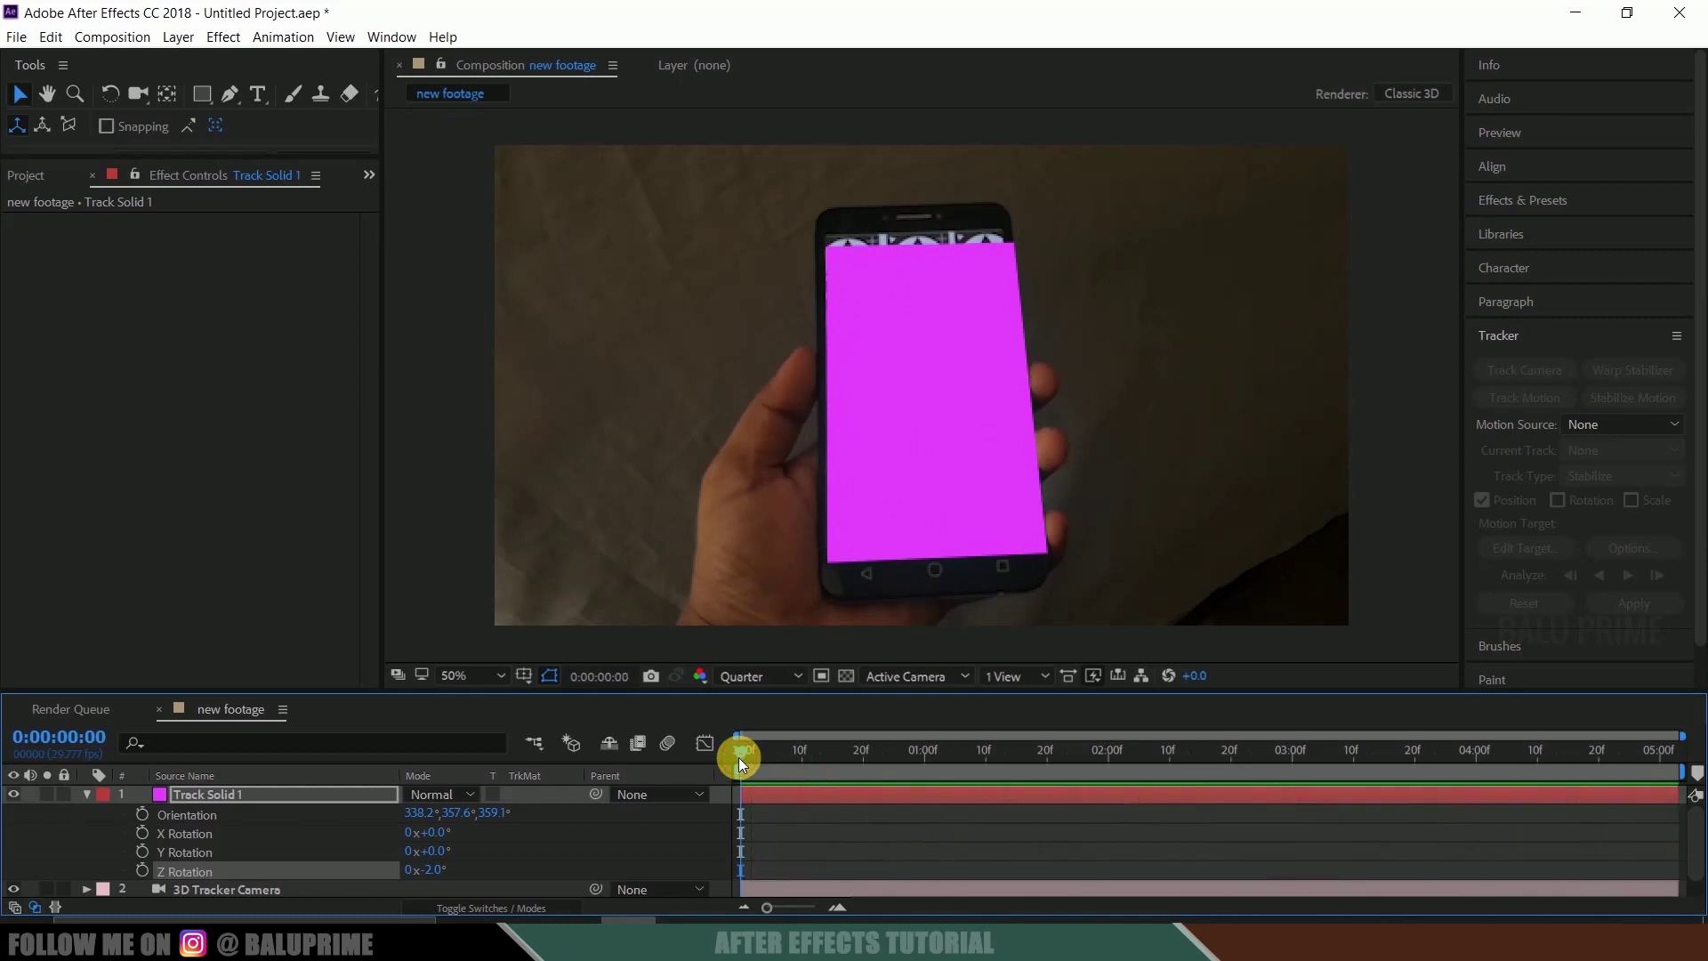
left_click(86, 794)
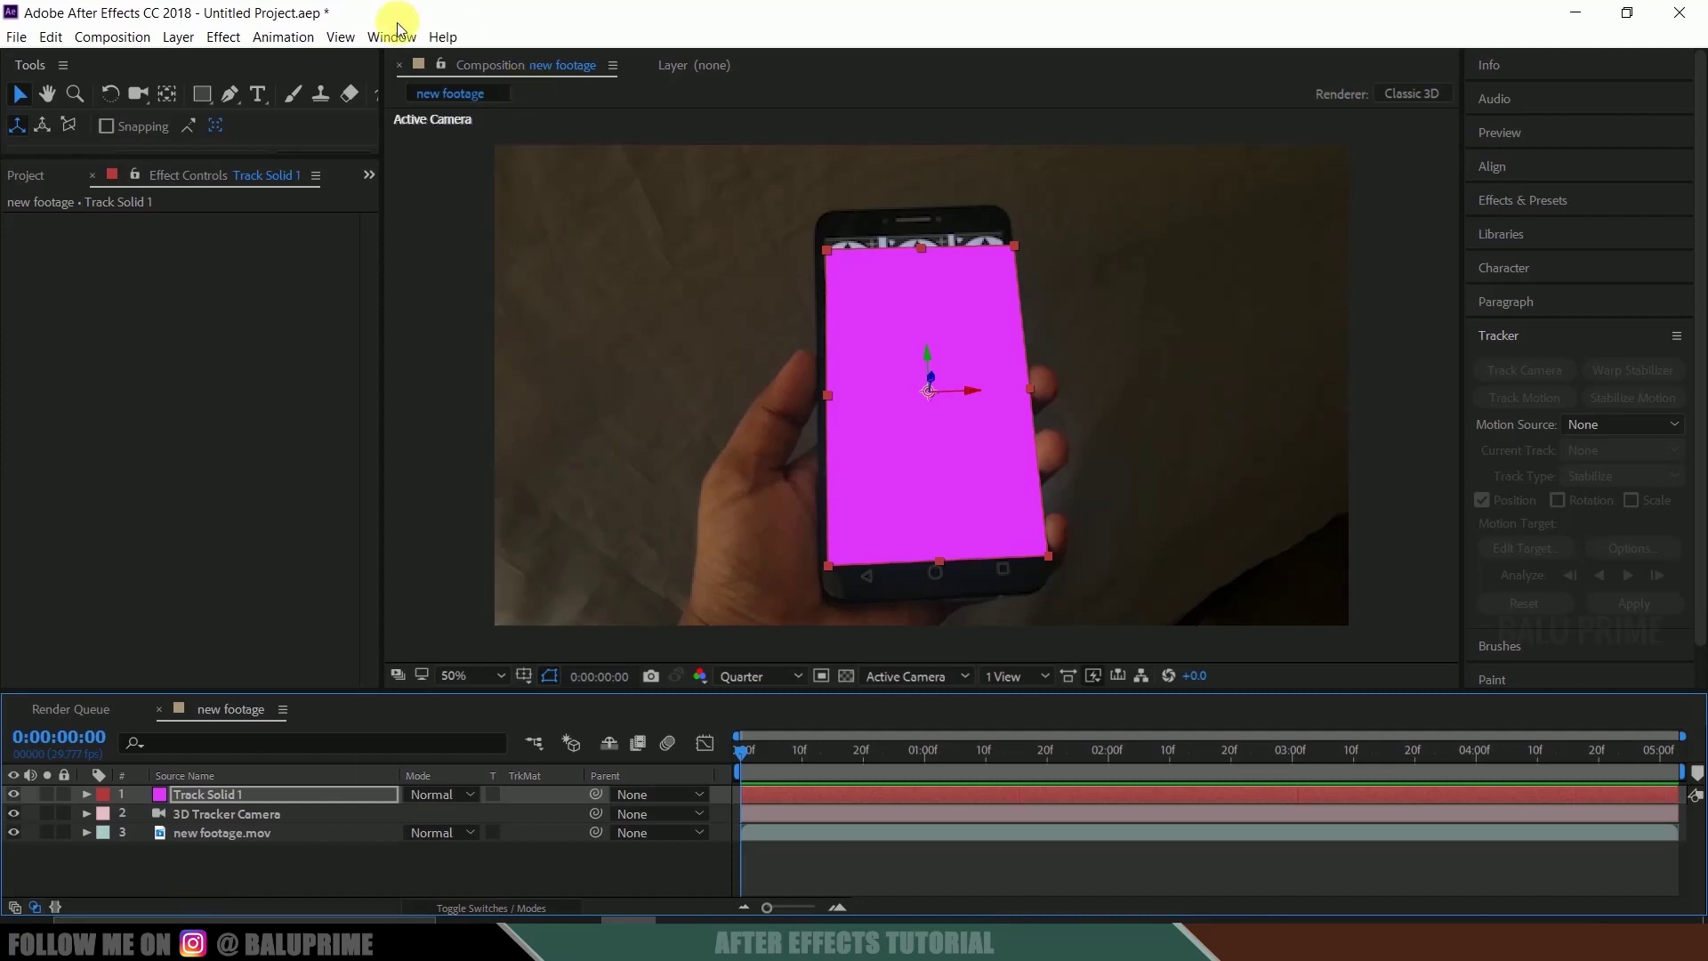
Step: Create a black 1920 x 1080 px solid layer named element
left_click(179, 37)
mouse_move(198, 59)
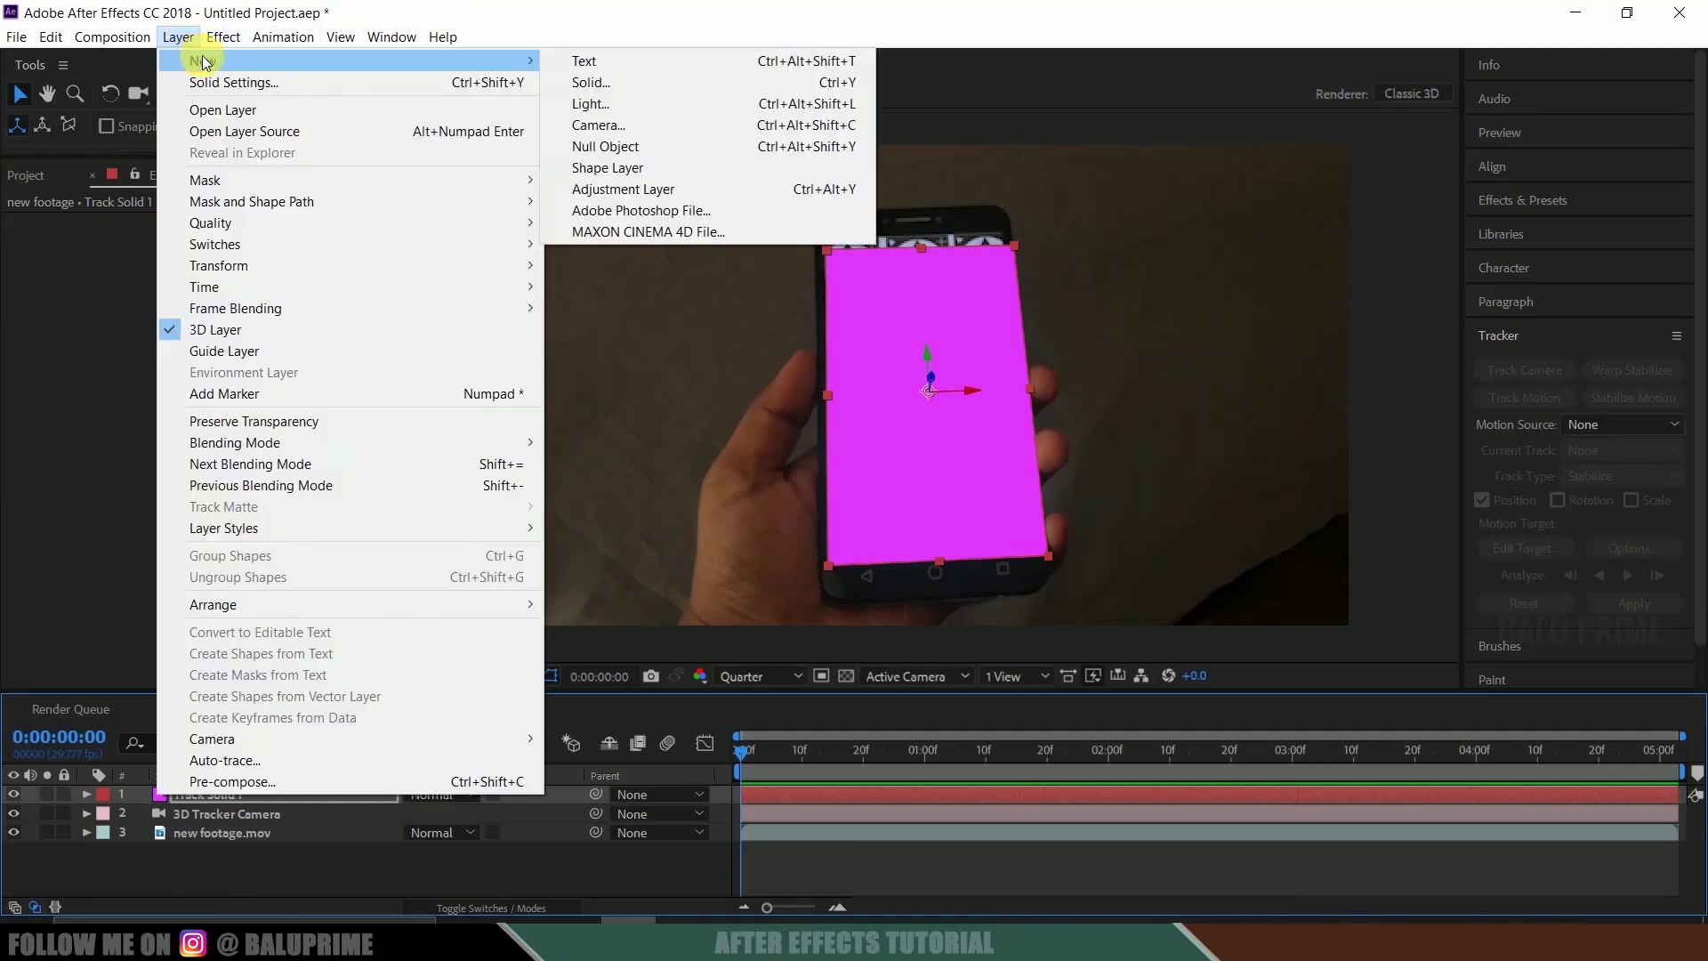
left_click(632, 85)
type("element")
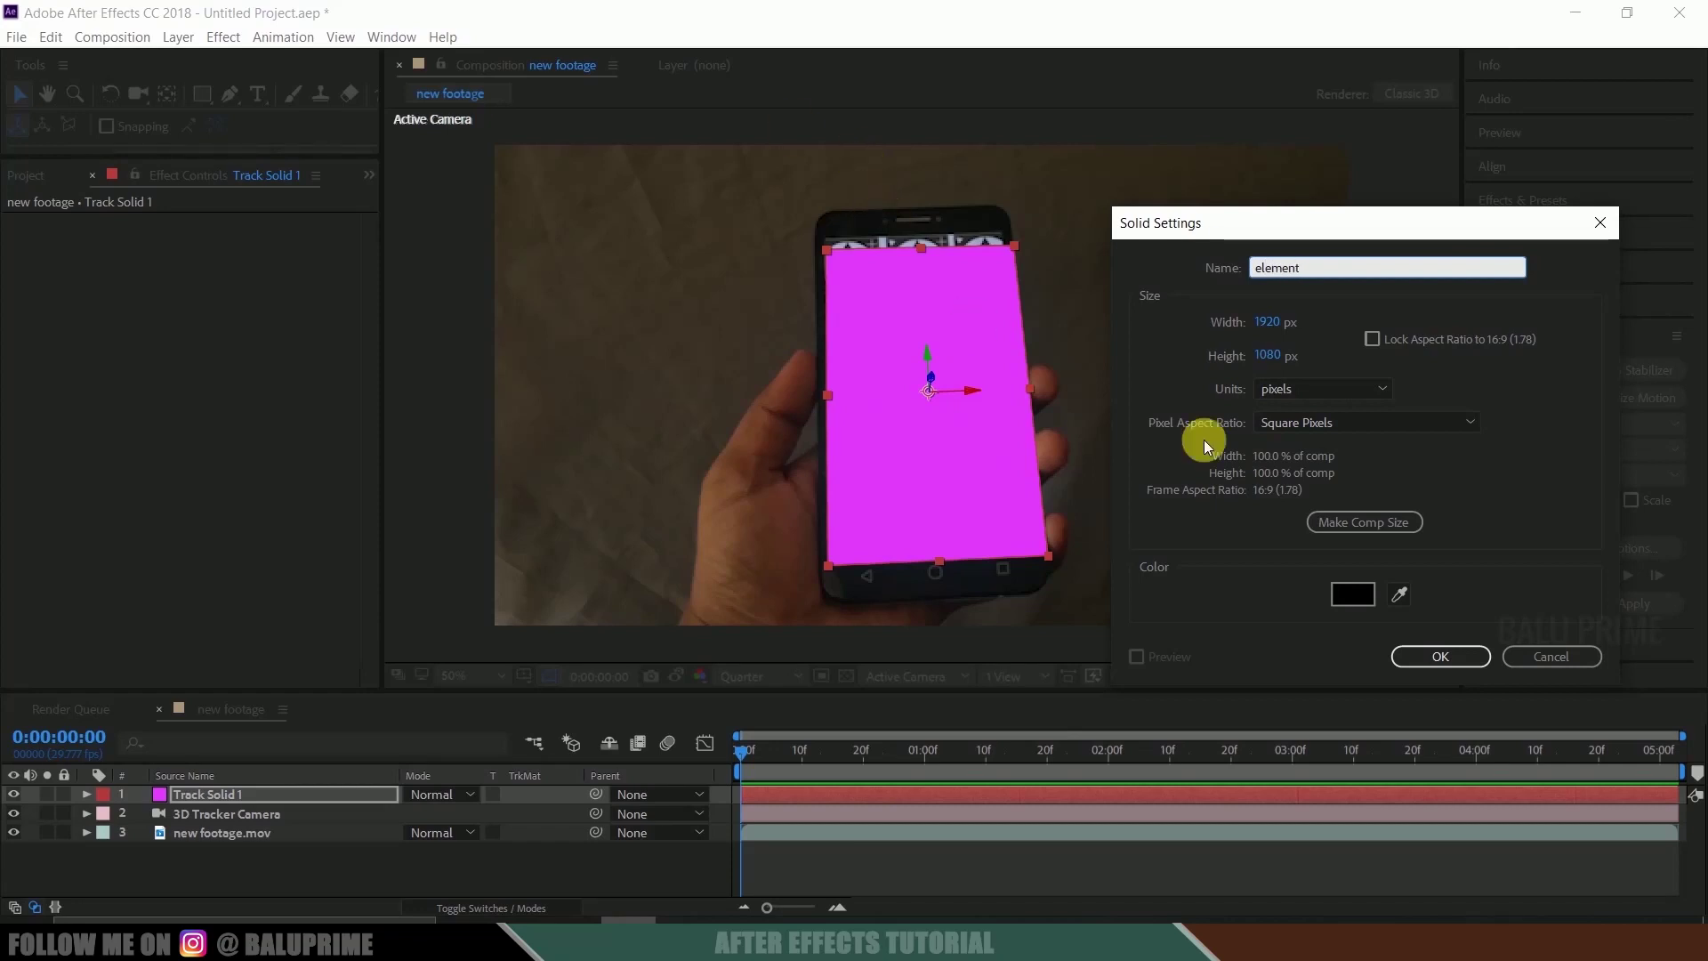
left_click(1433, 659)
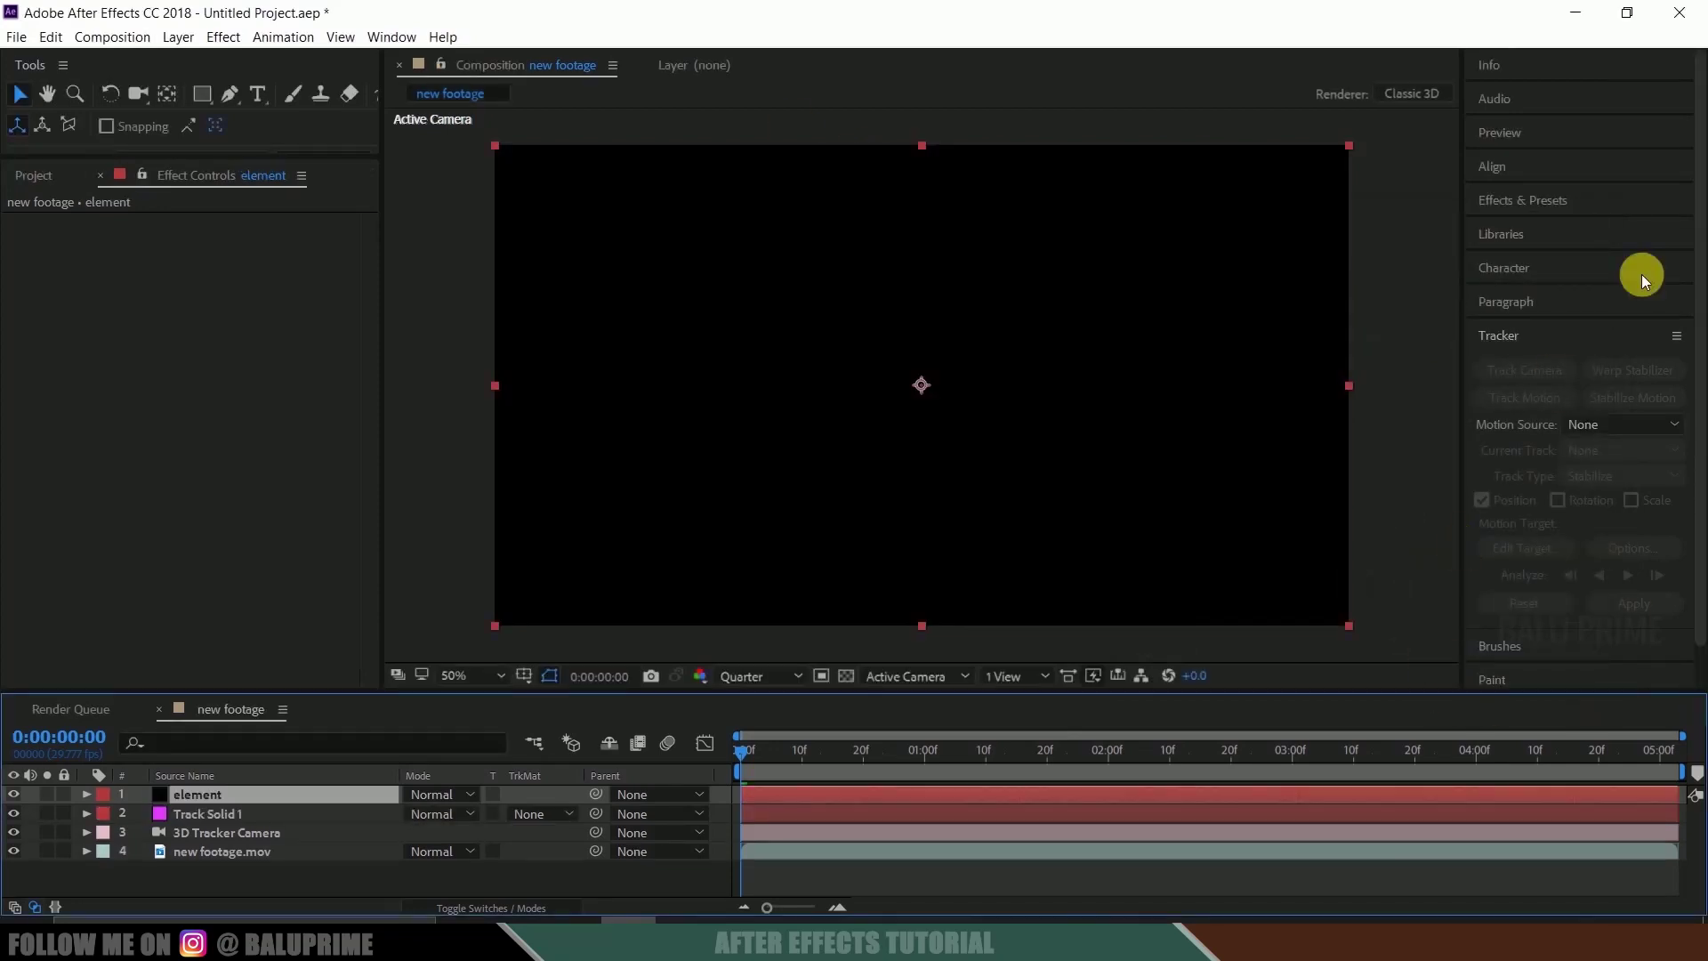
Step: Find the VideoCopilot Element effect and apply it to the element layer
left_click(1528, 199)
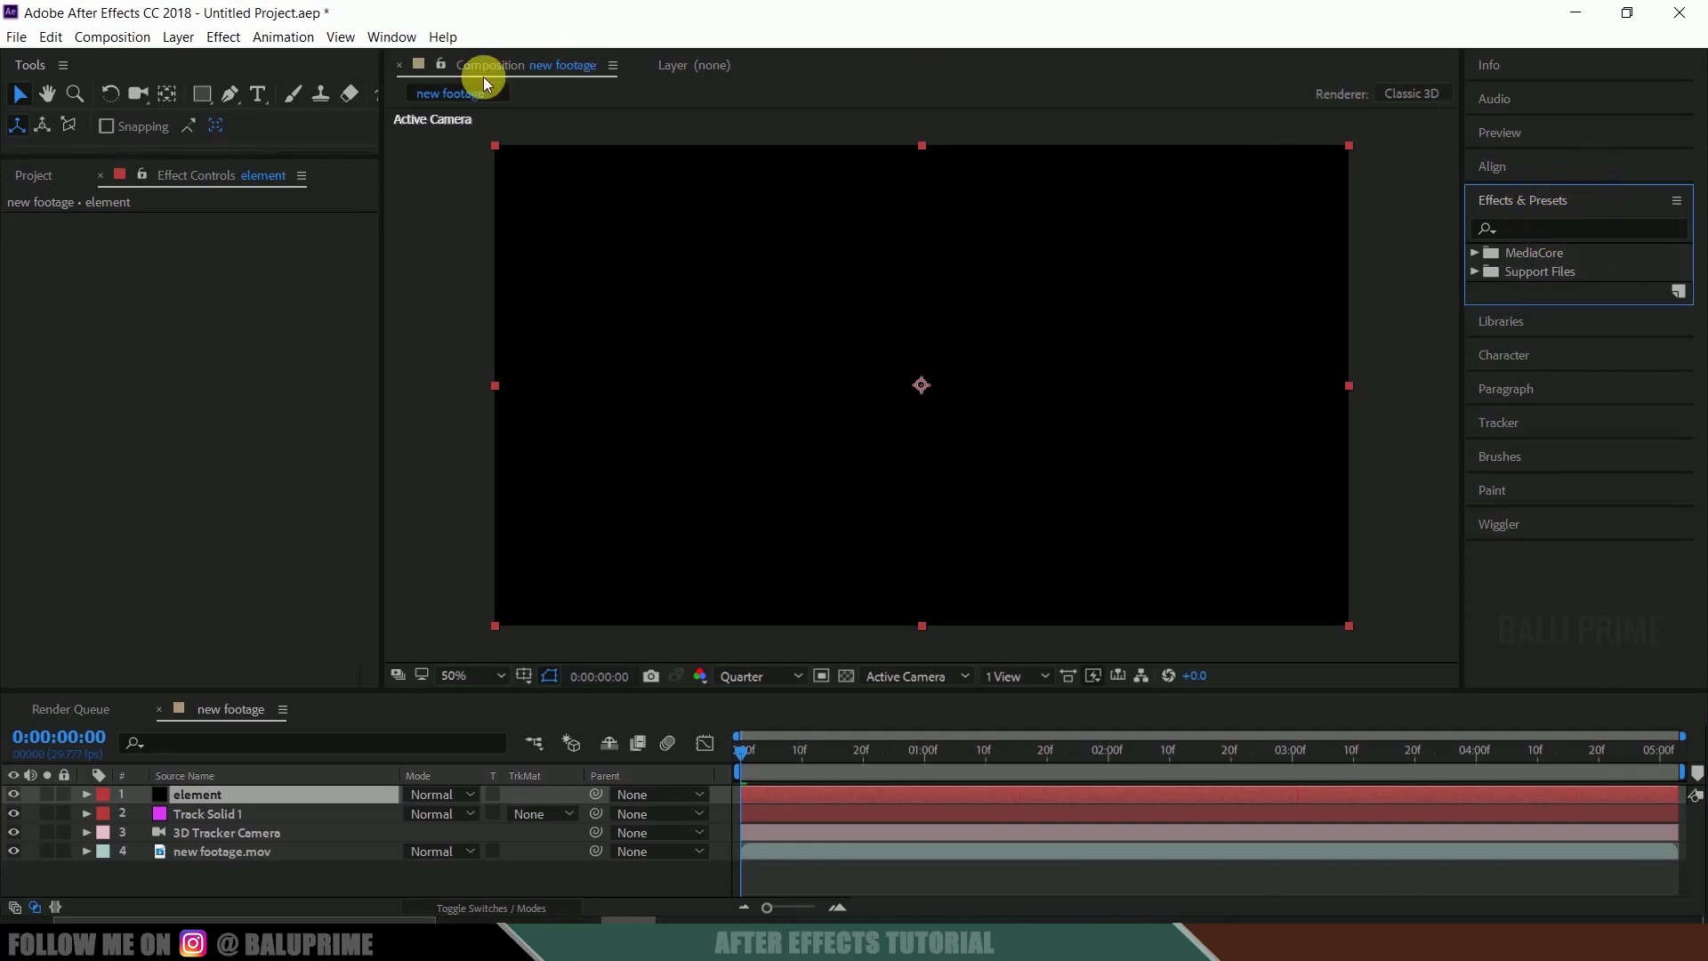
left_click(392, 36)
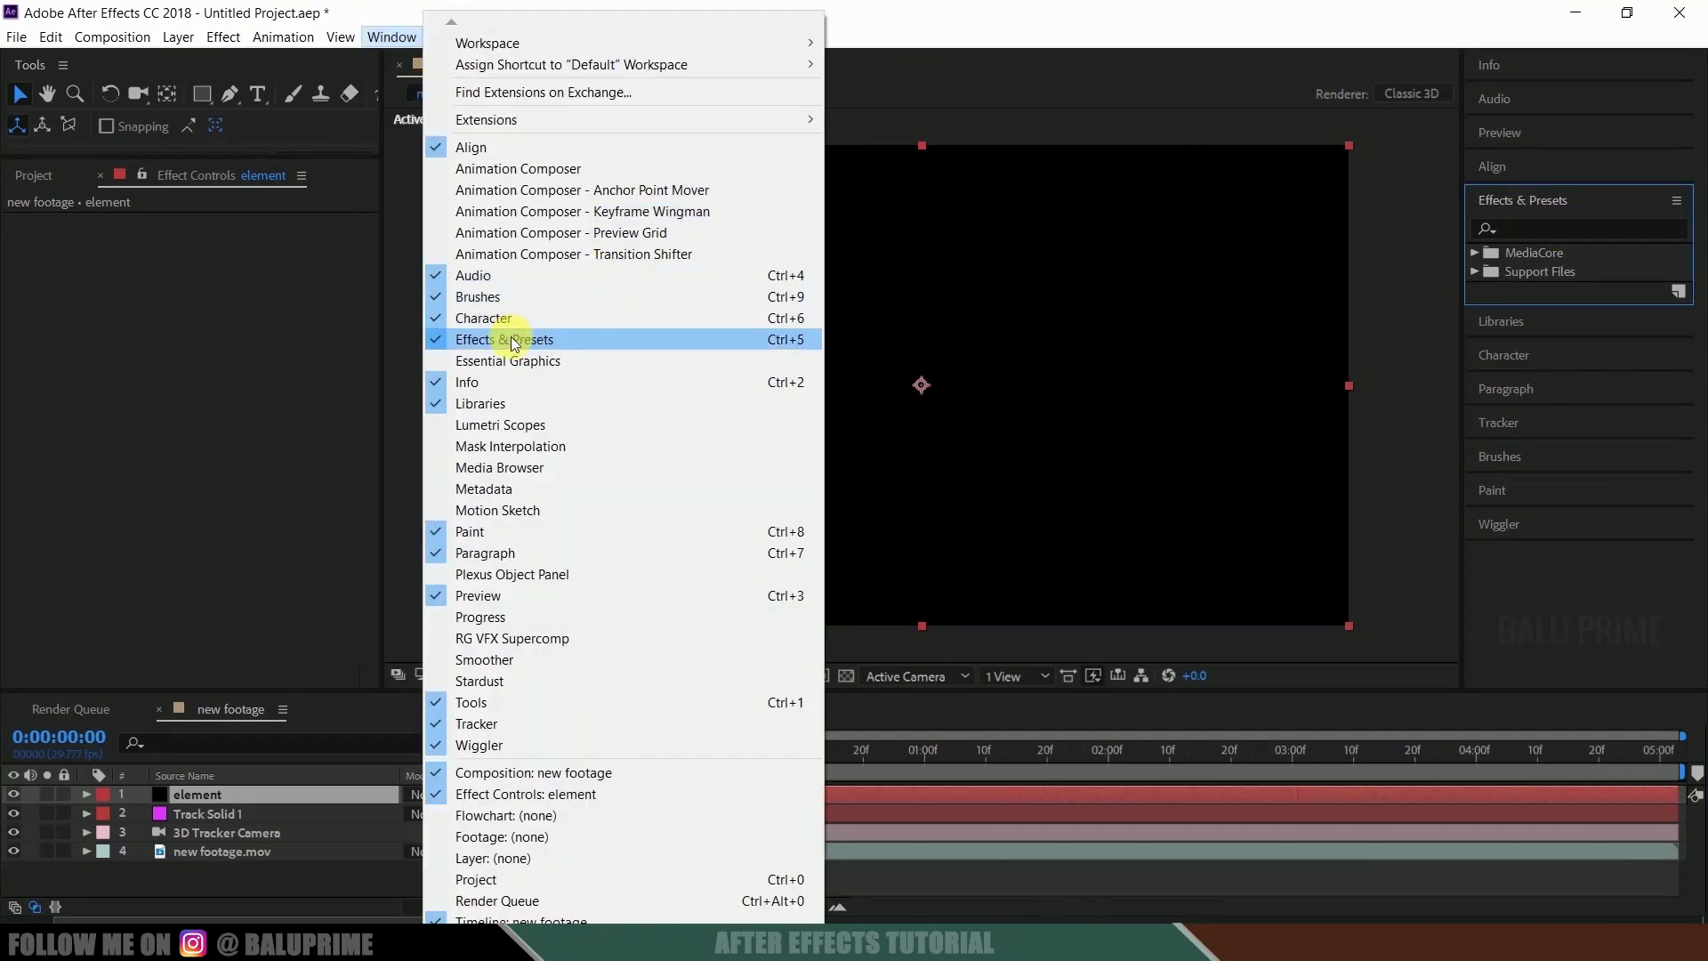
left_click(1555, 229)
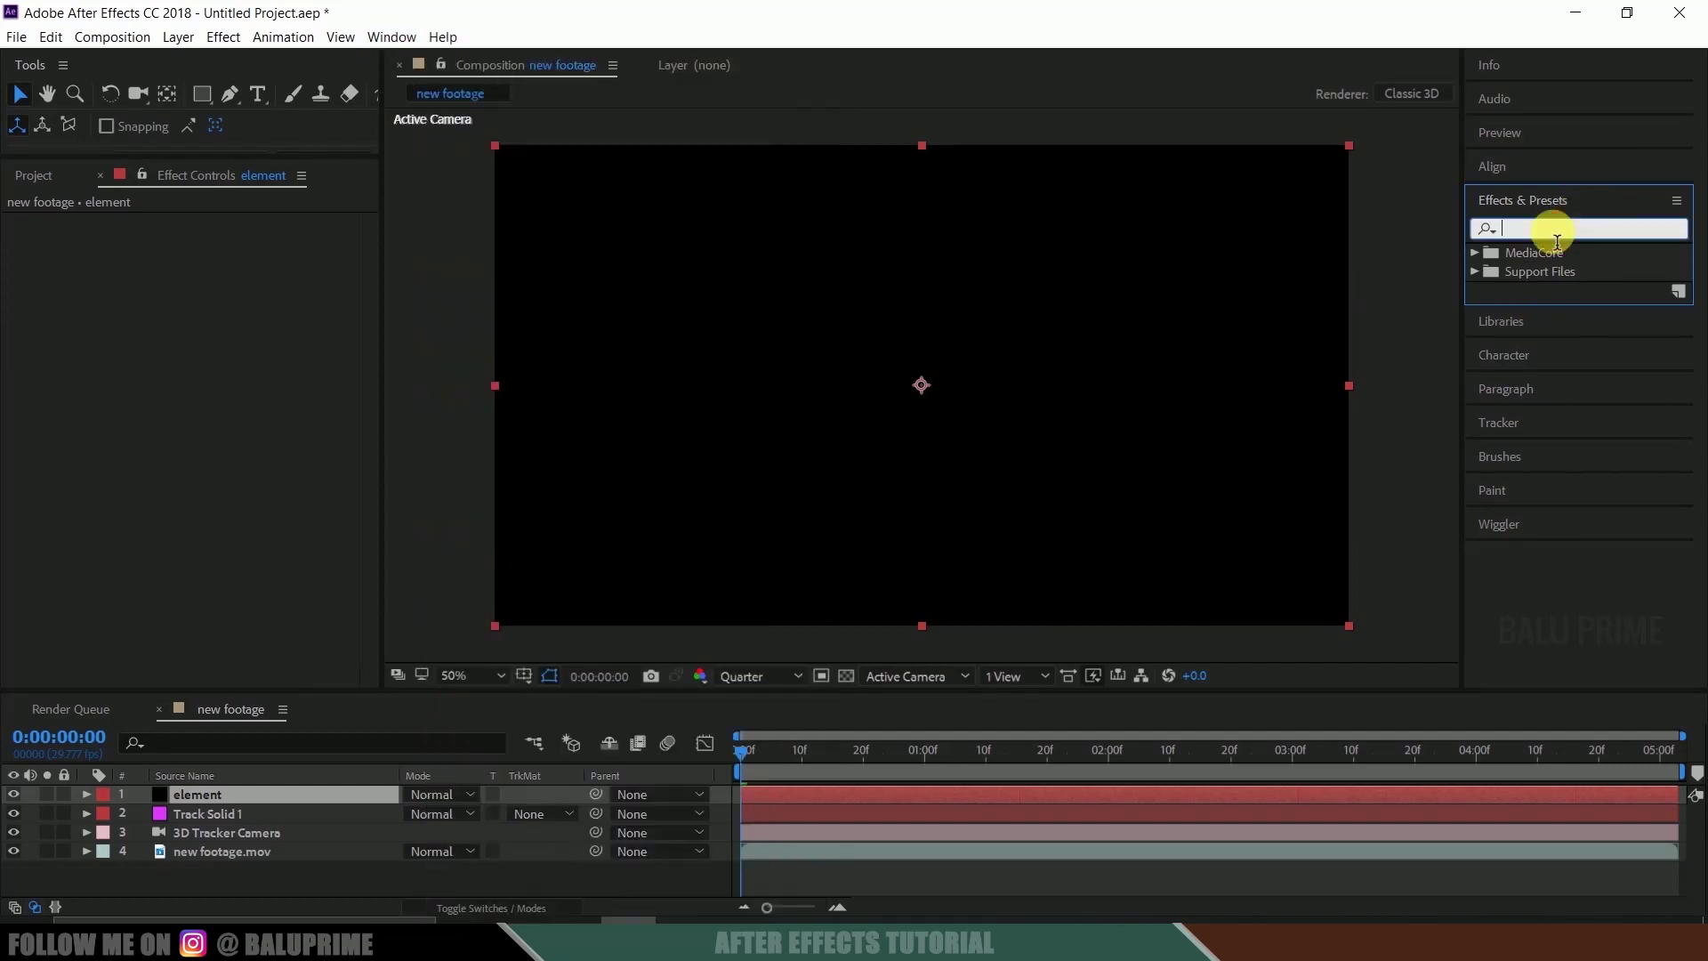
type("element")
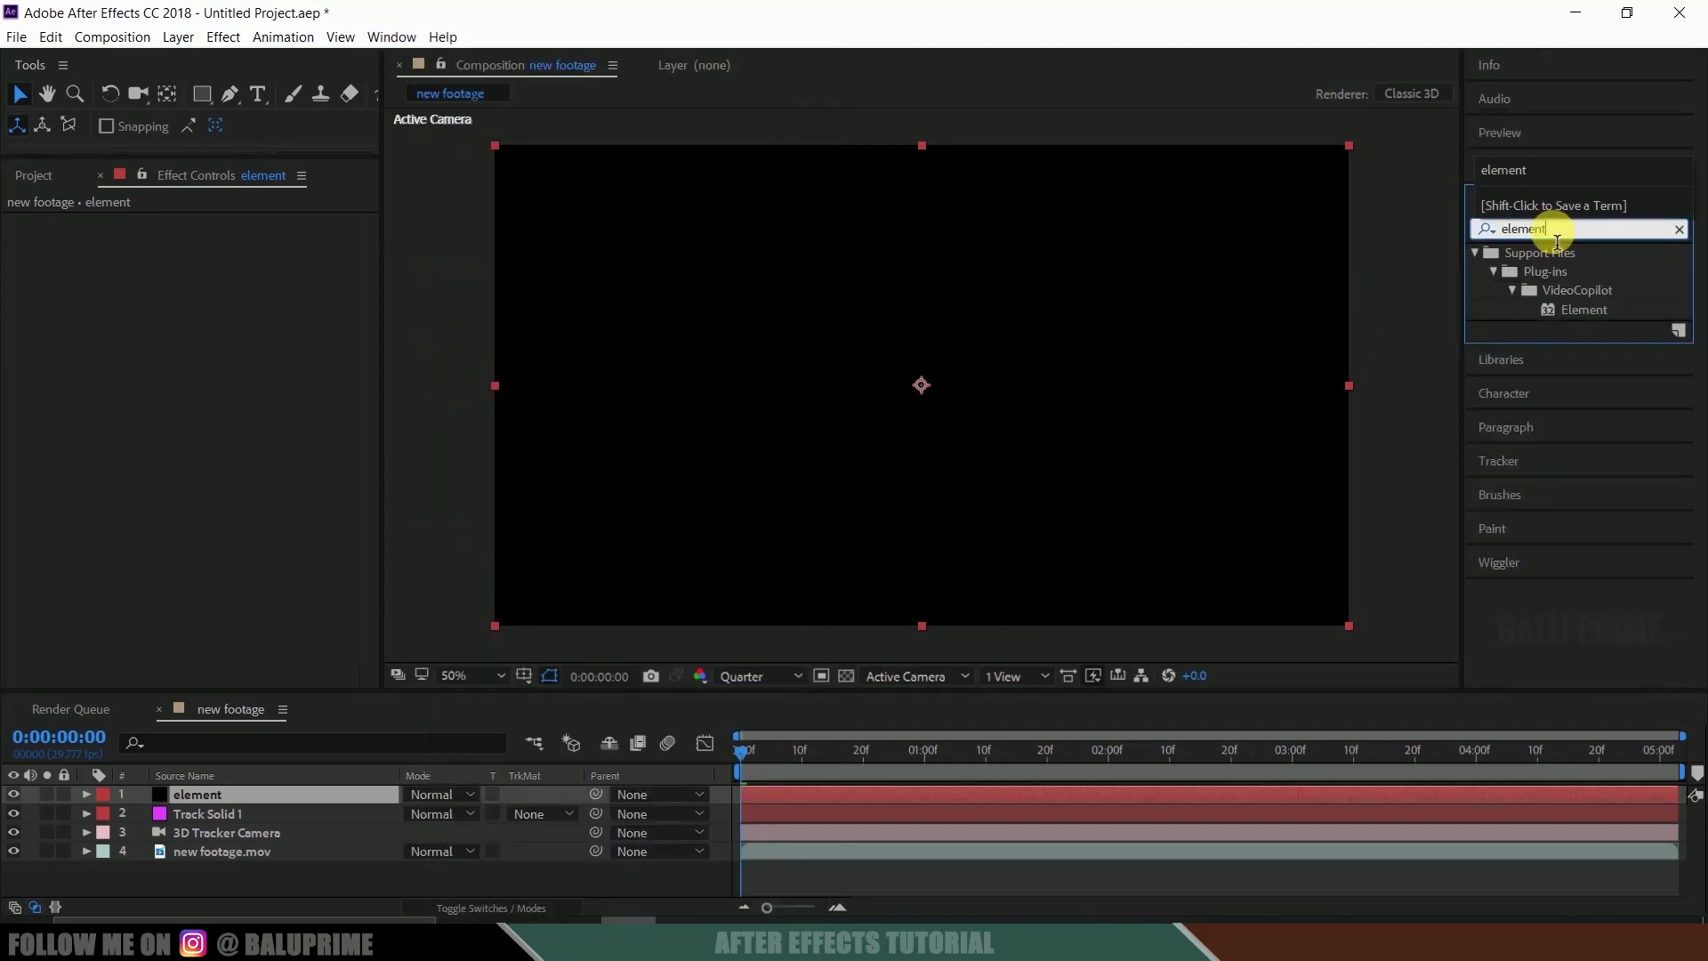
left_click(1588, 308)
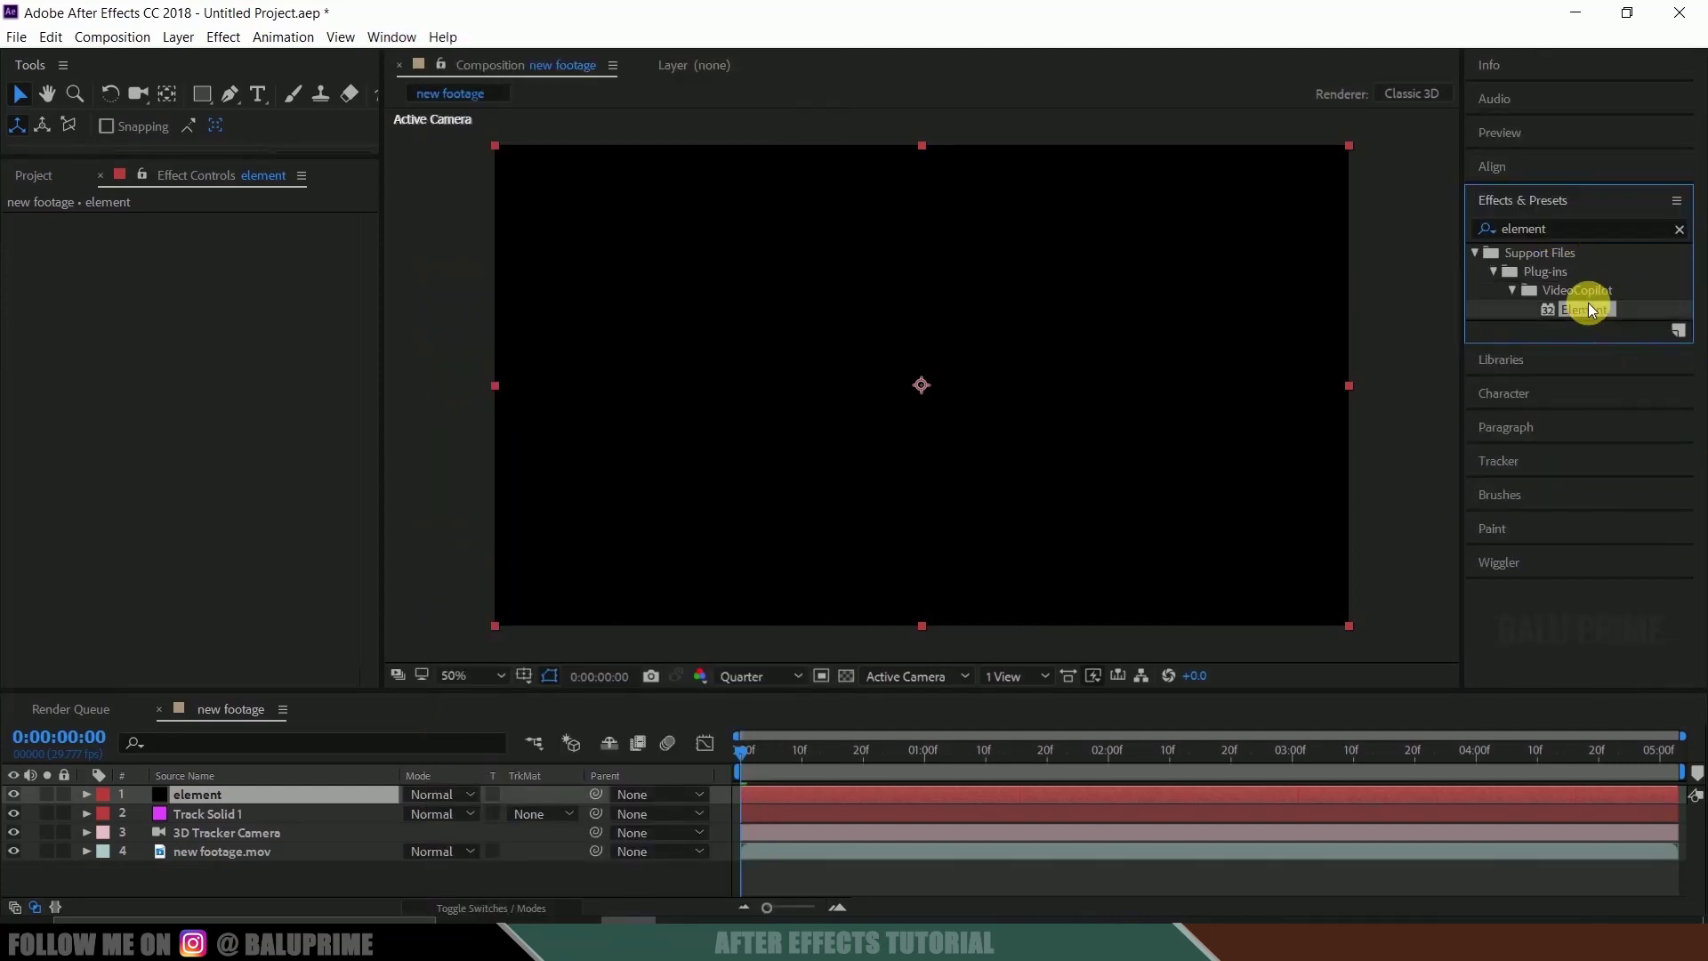
left_click_drag(1591, 309, 204, 795)
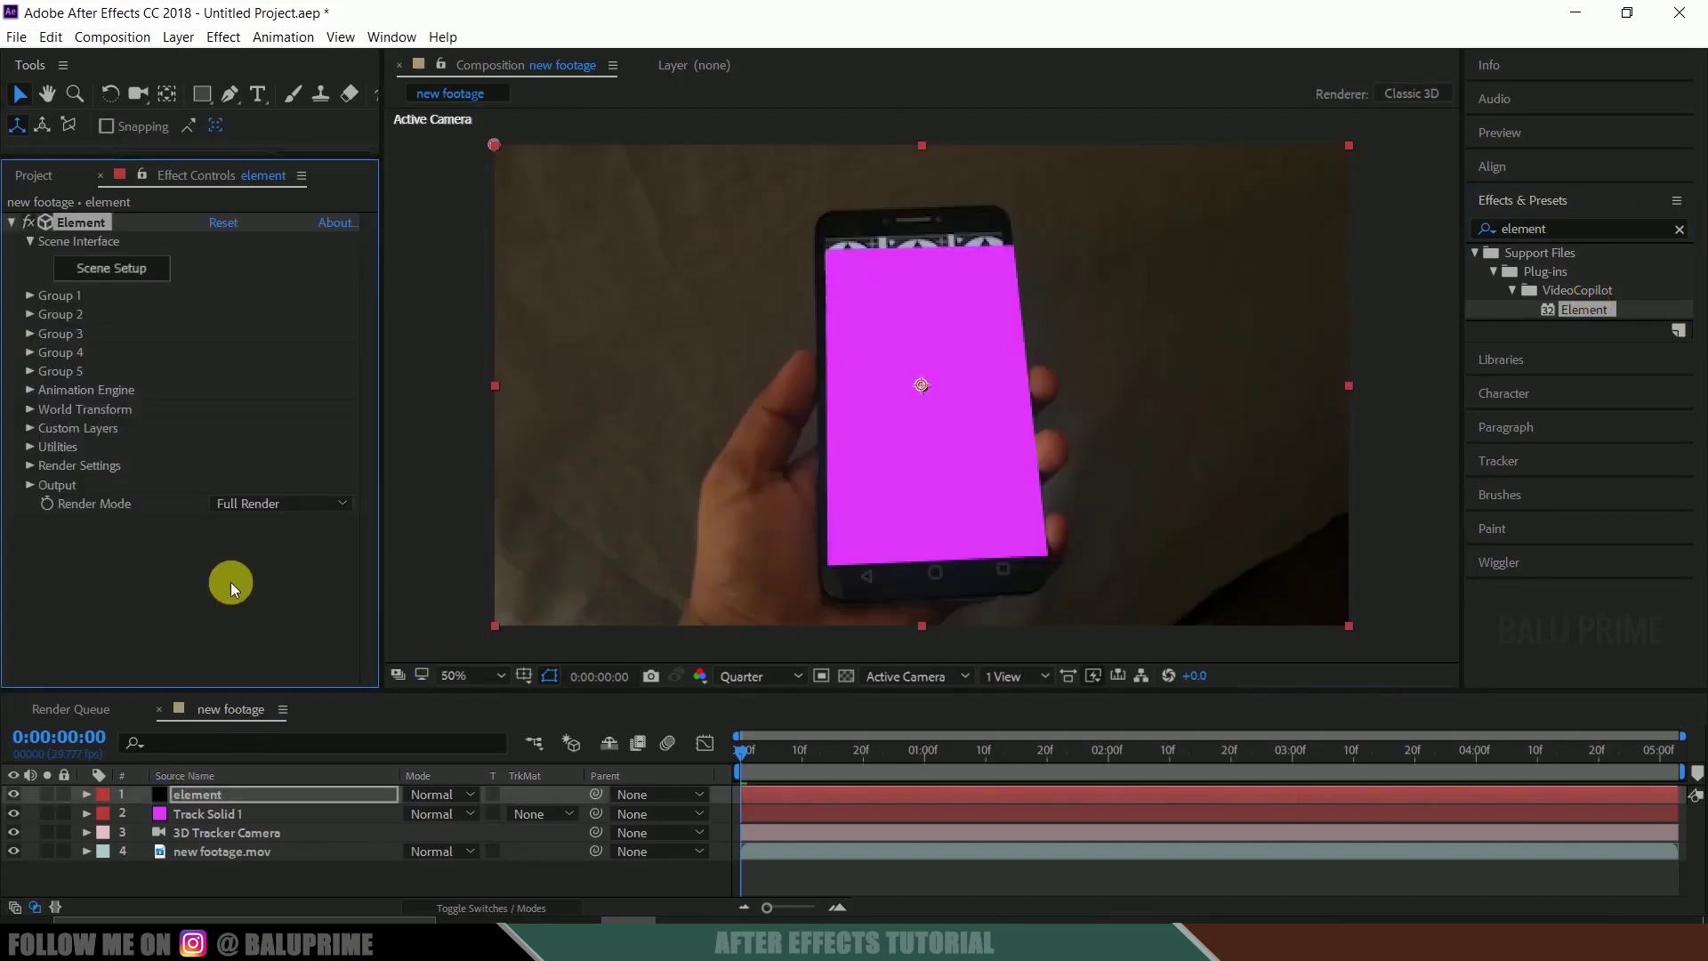
Step: Open the Element Scene Setup and import box.obj from the youtube > dance folder with the default import preferences
left_click(129, 279)
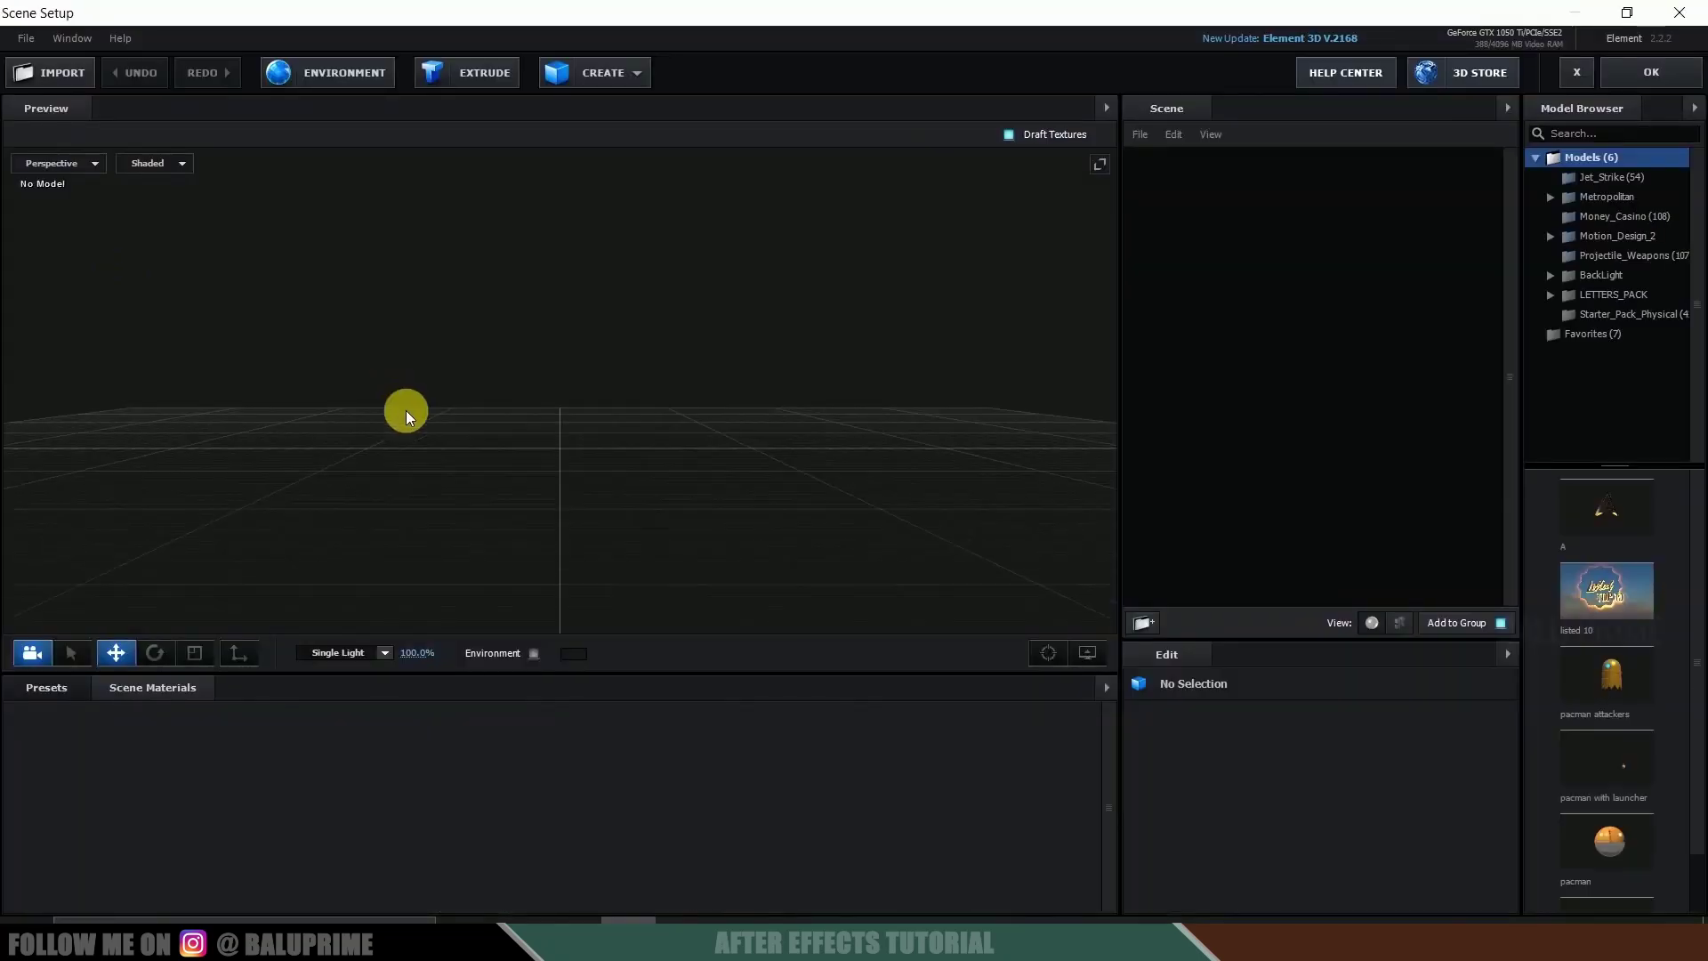
left_click_drag(488, 425, 596, 407)
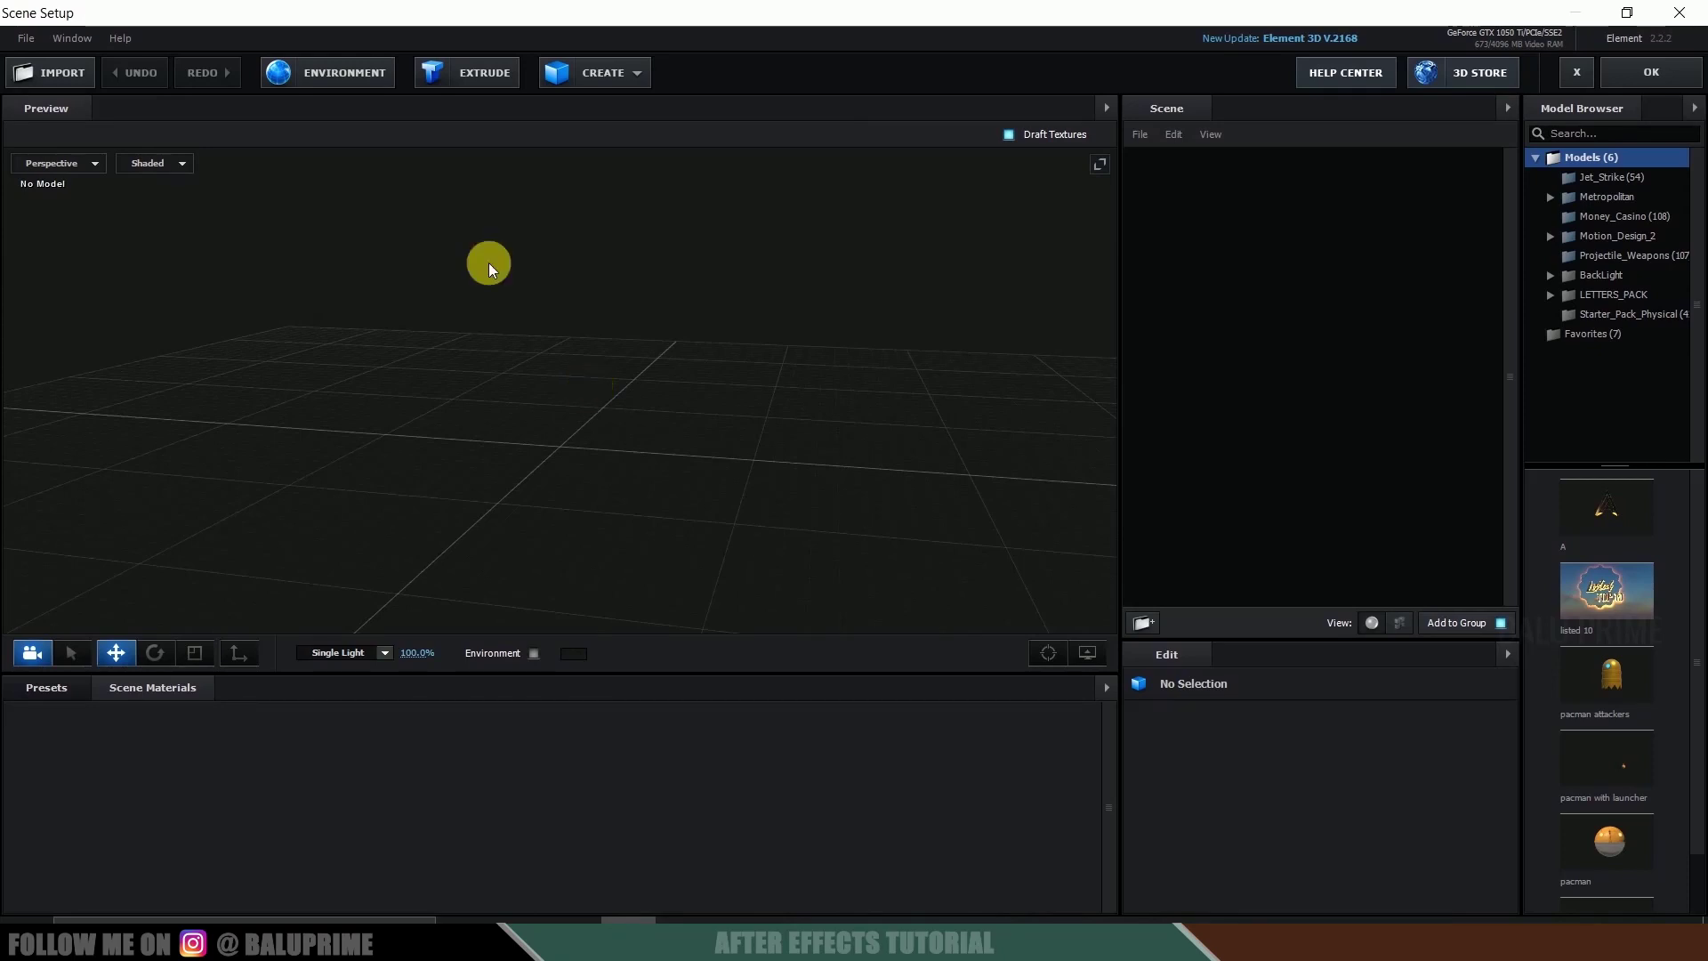
left_click(73, 75)
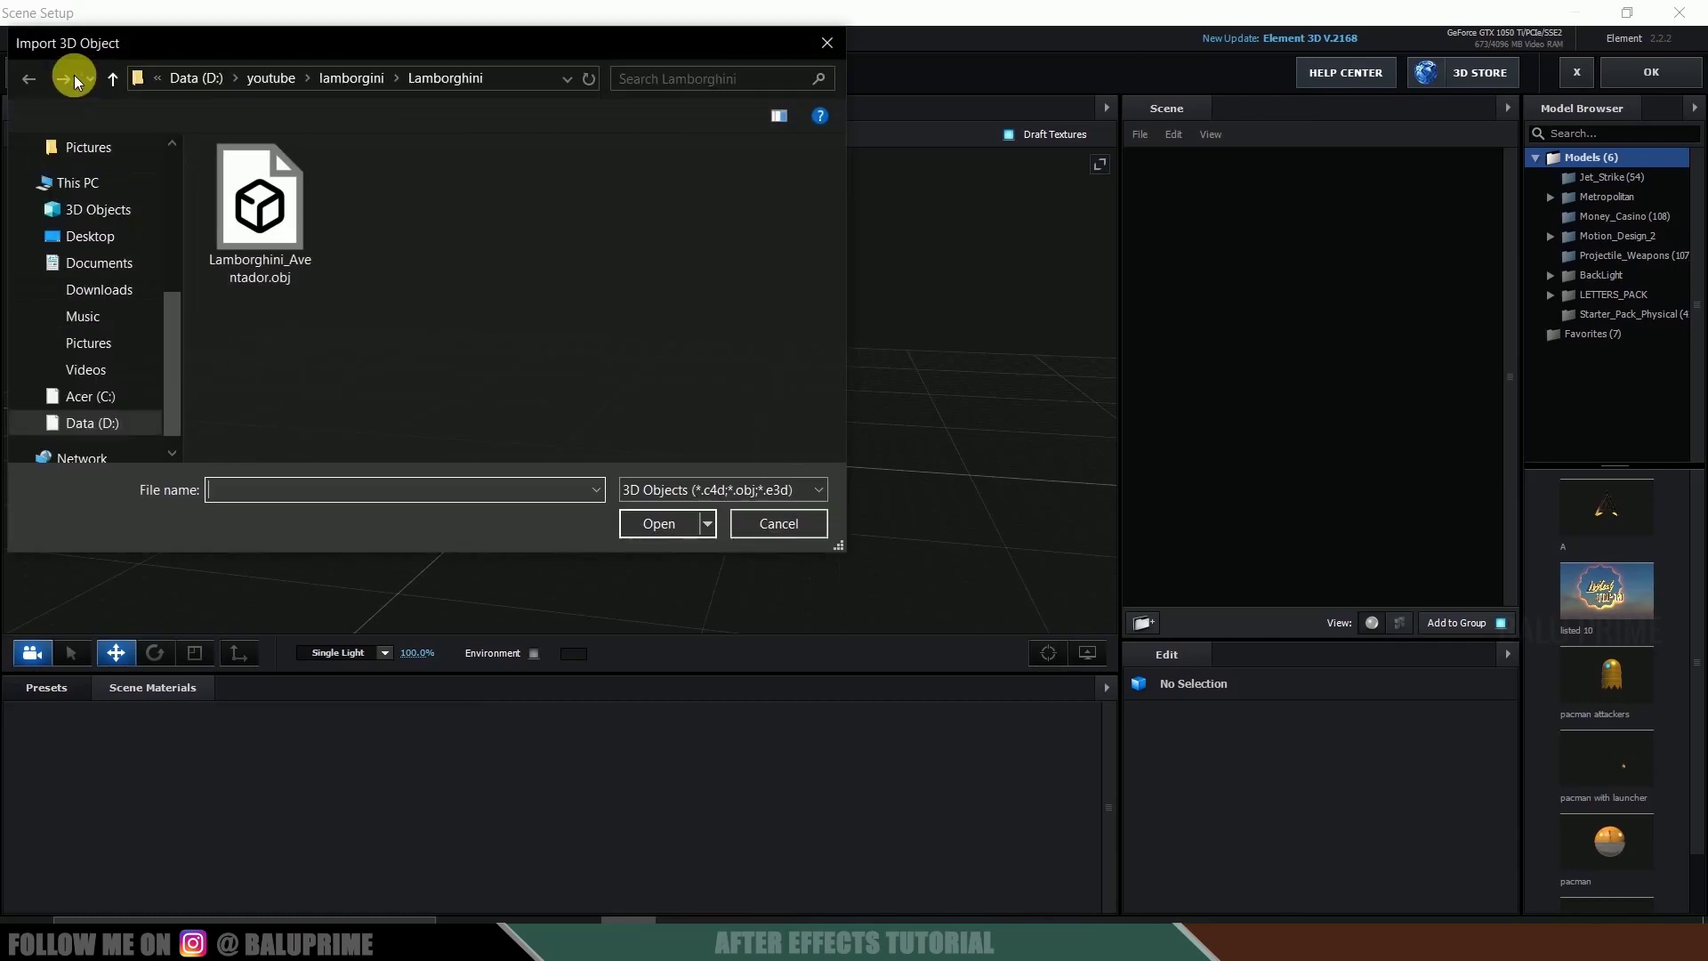
left_click(120, 425)
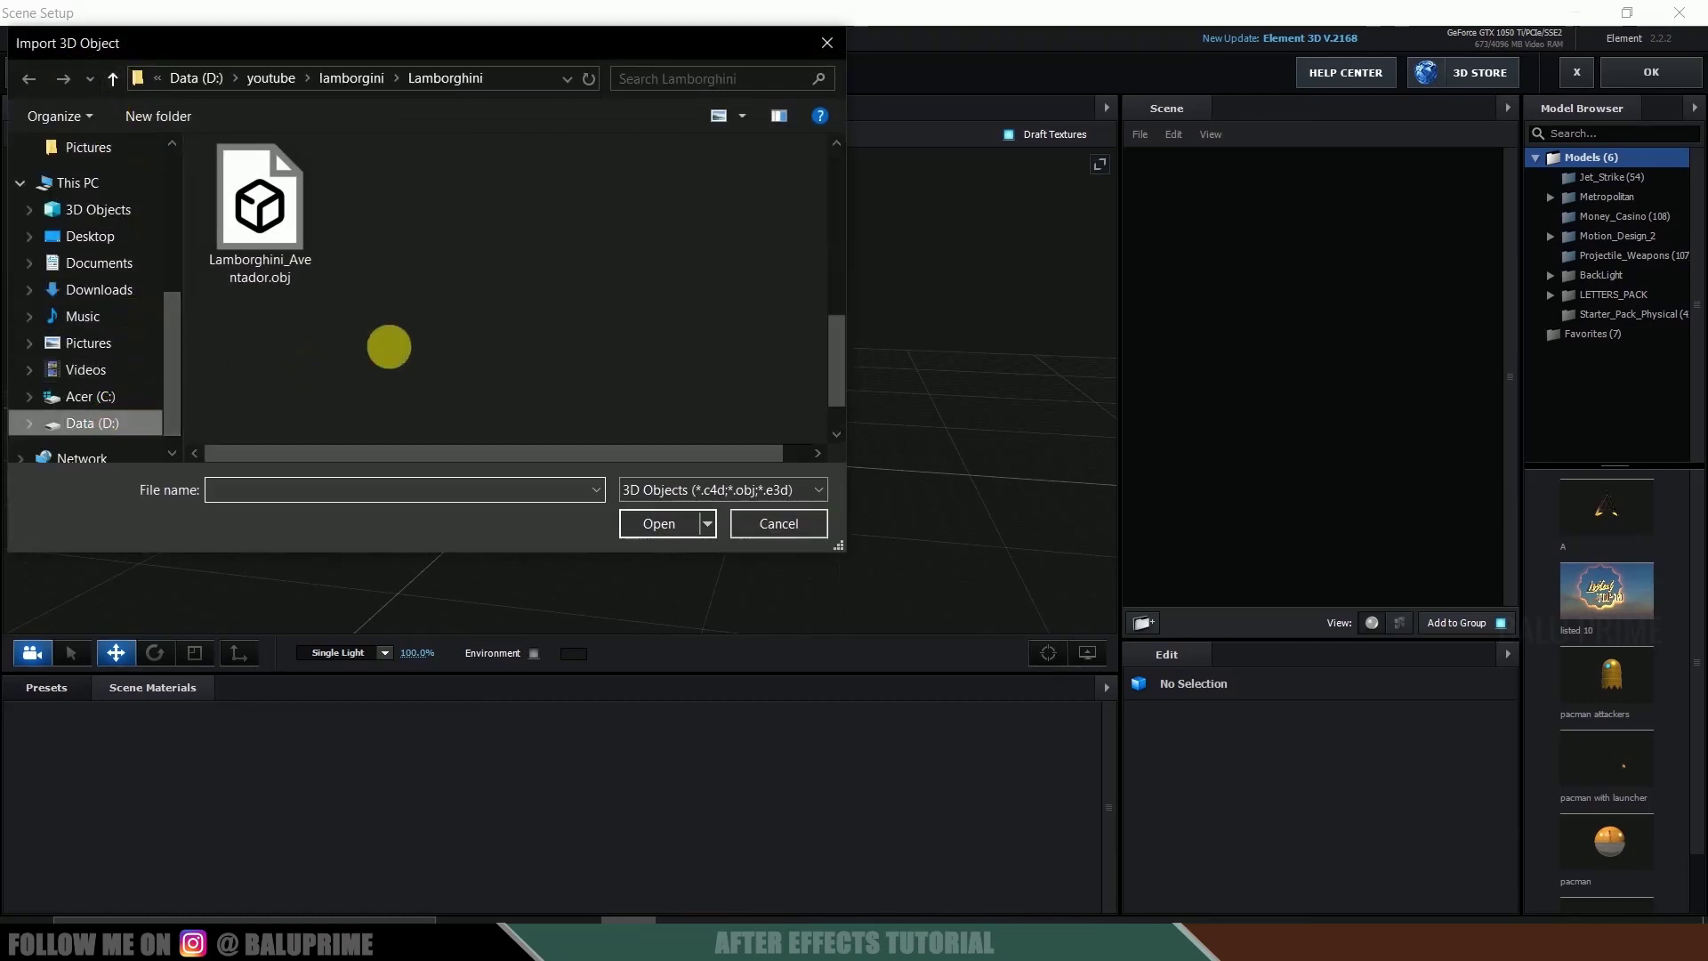
double_click(299, 385)
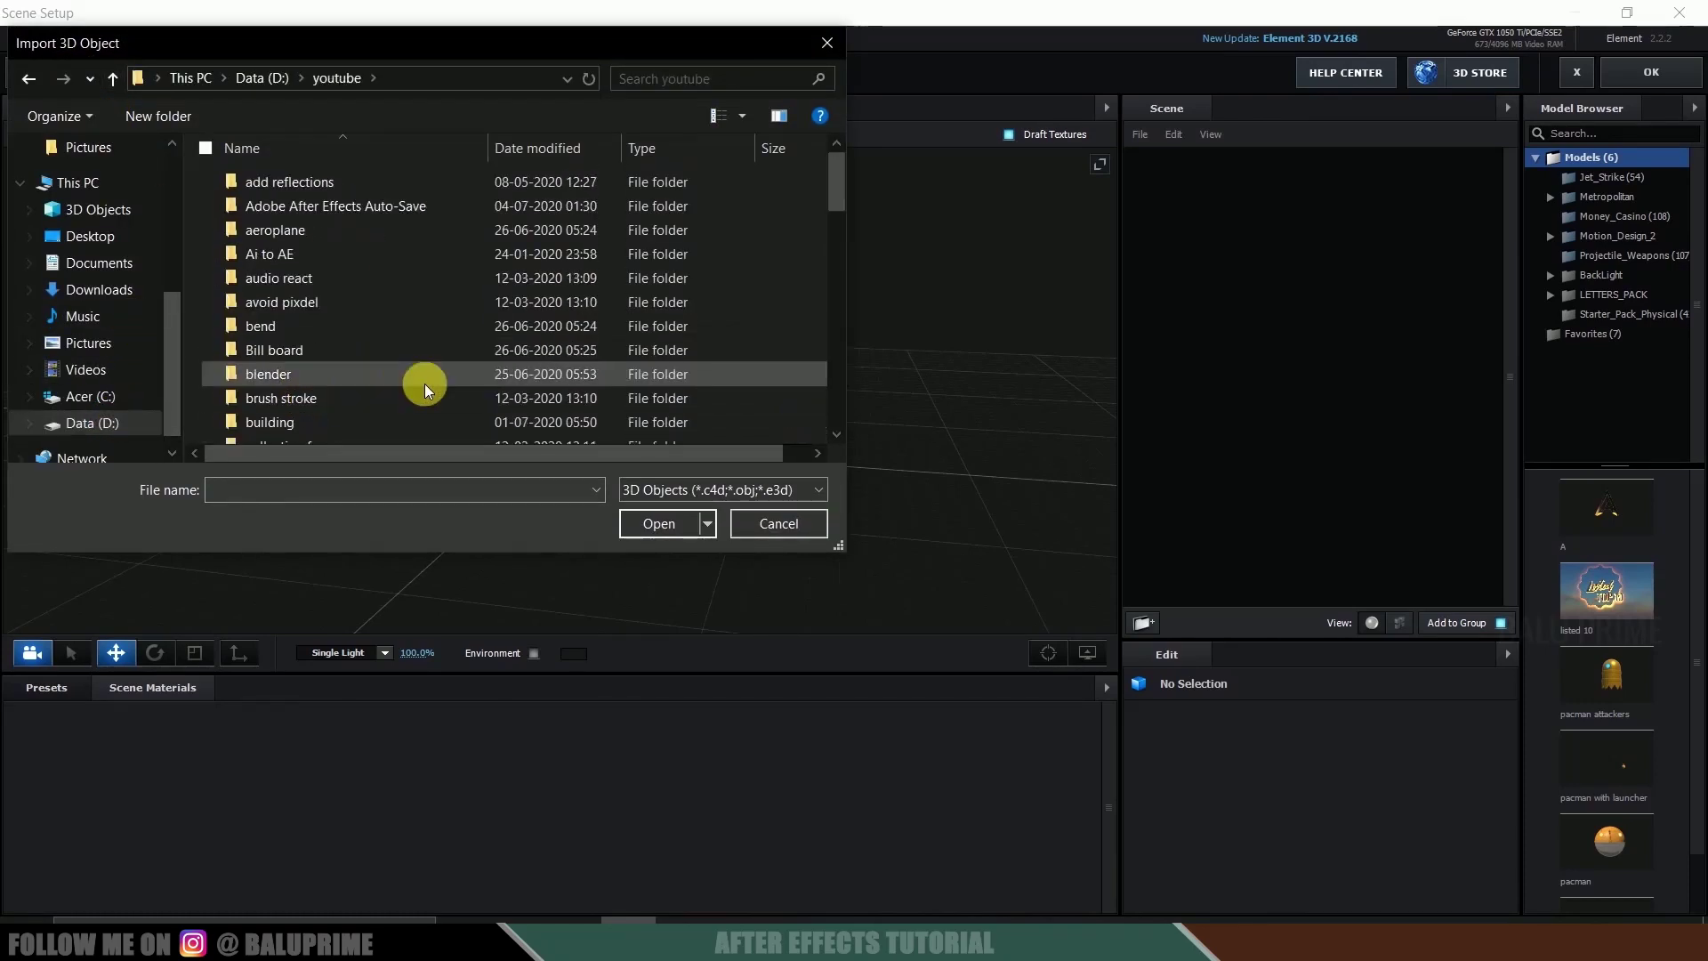
scroll(379, 354, "down", 2)
double_click(299, 360)
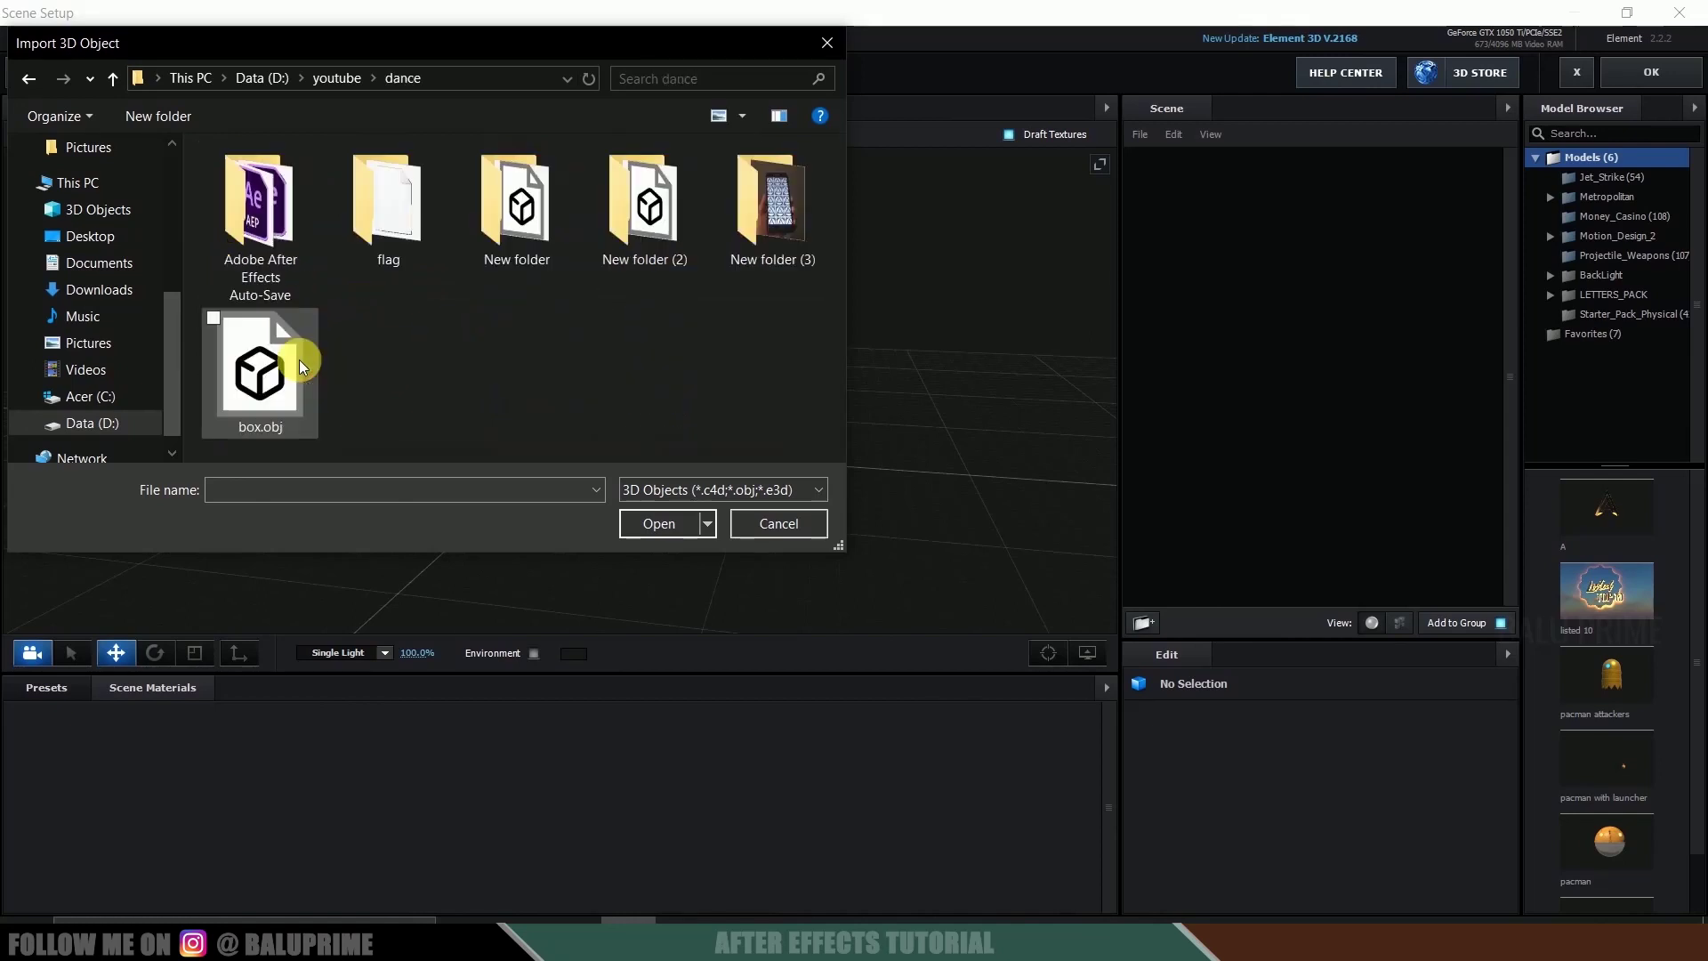
left_click(264, 387)
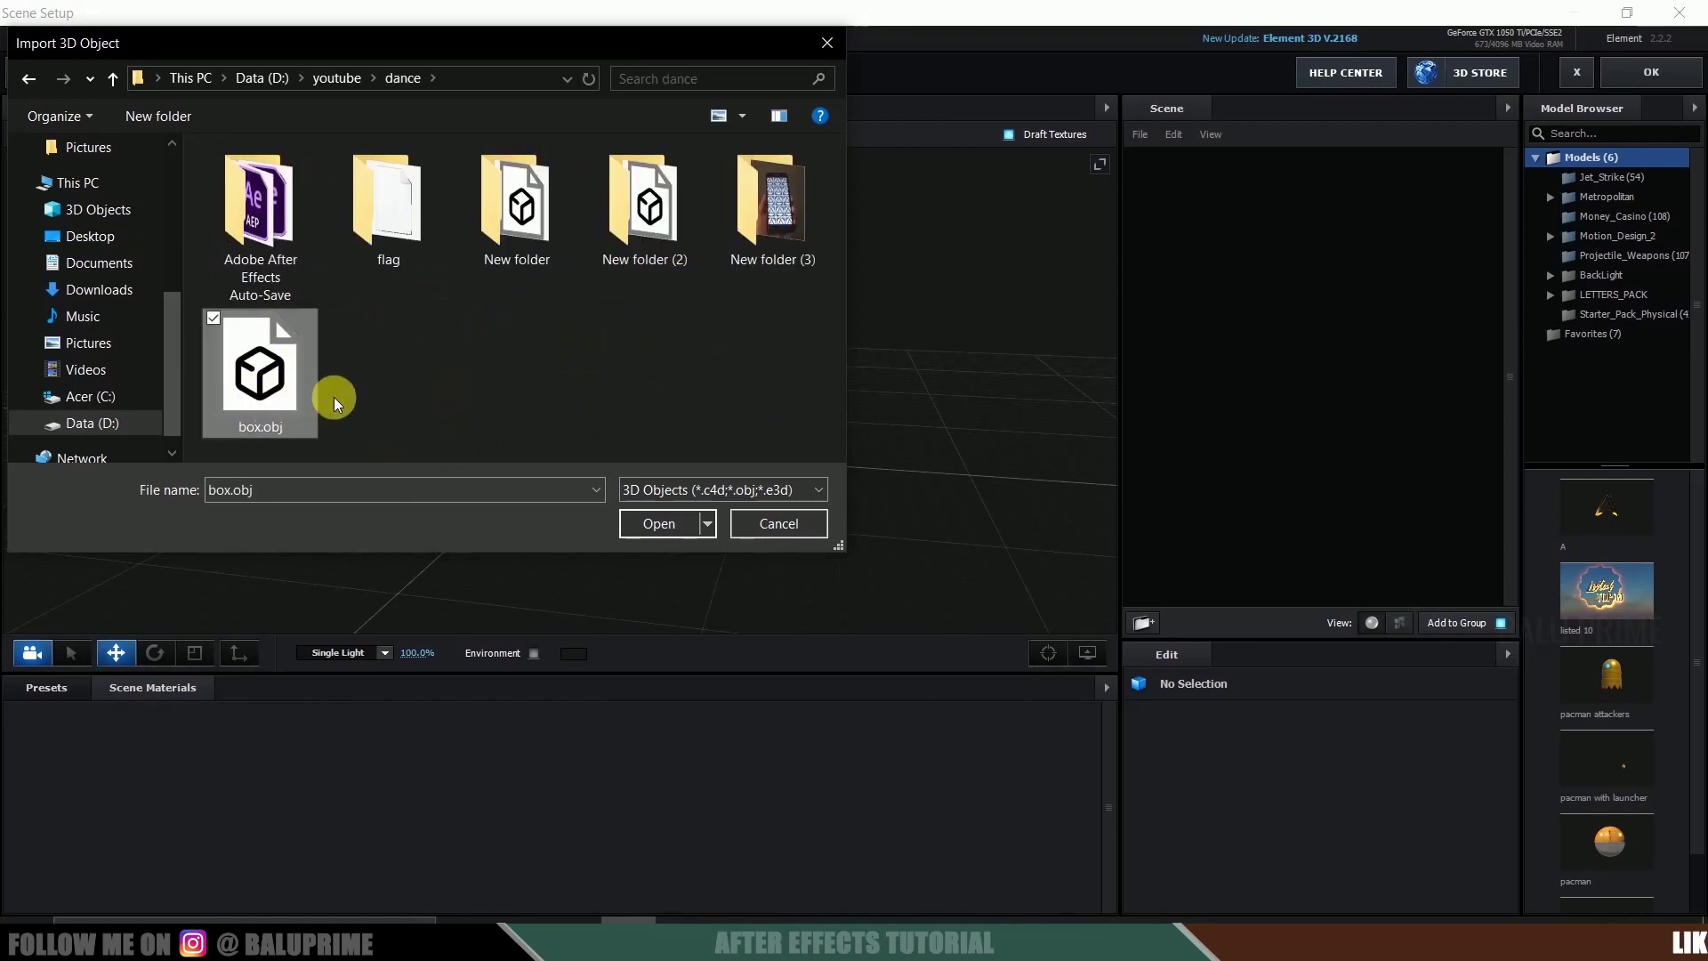
left_click(648, 522)
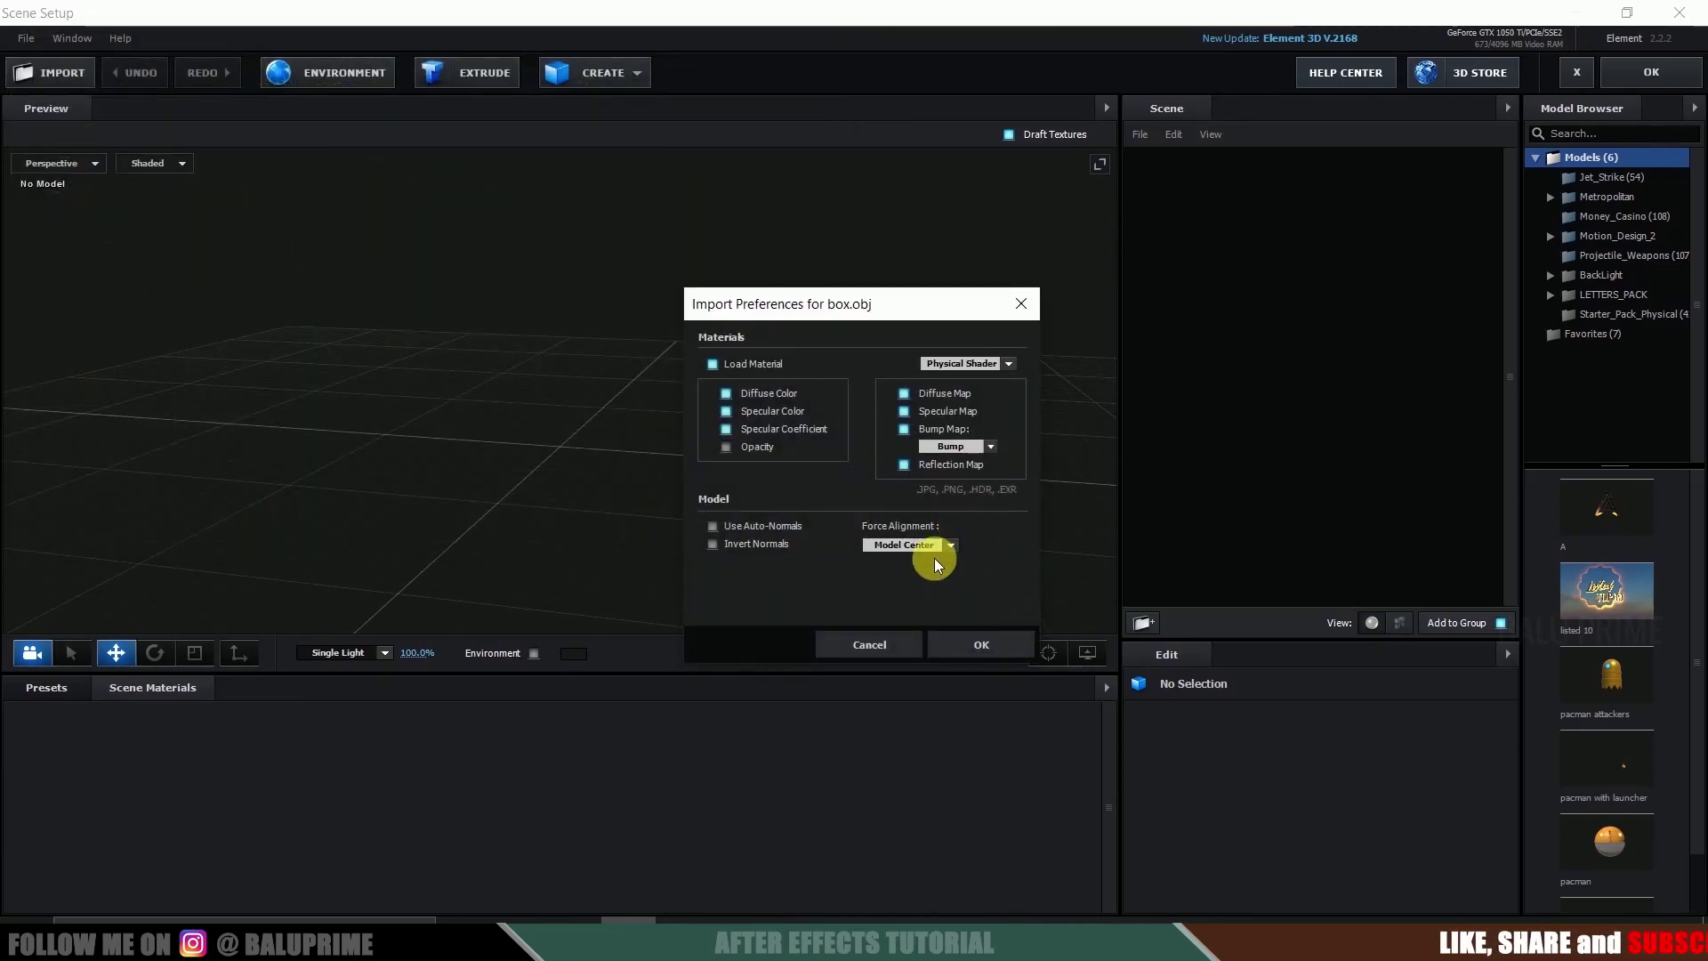
left_click(963, 650)
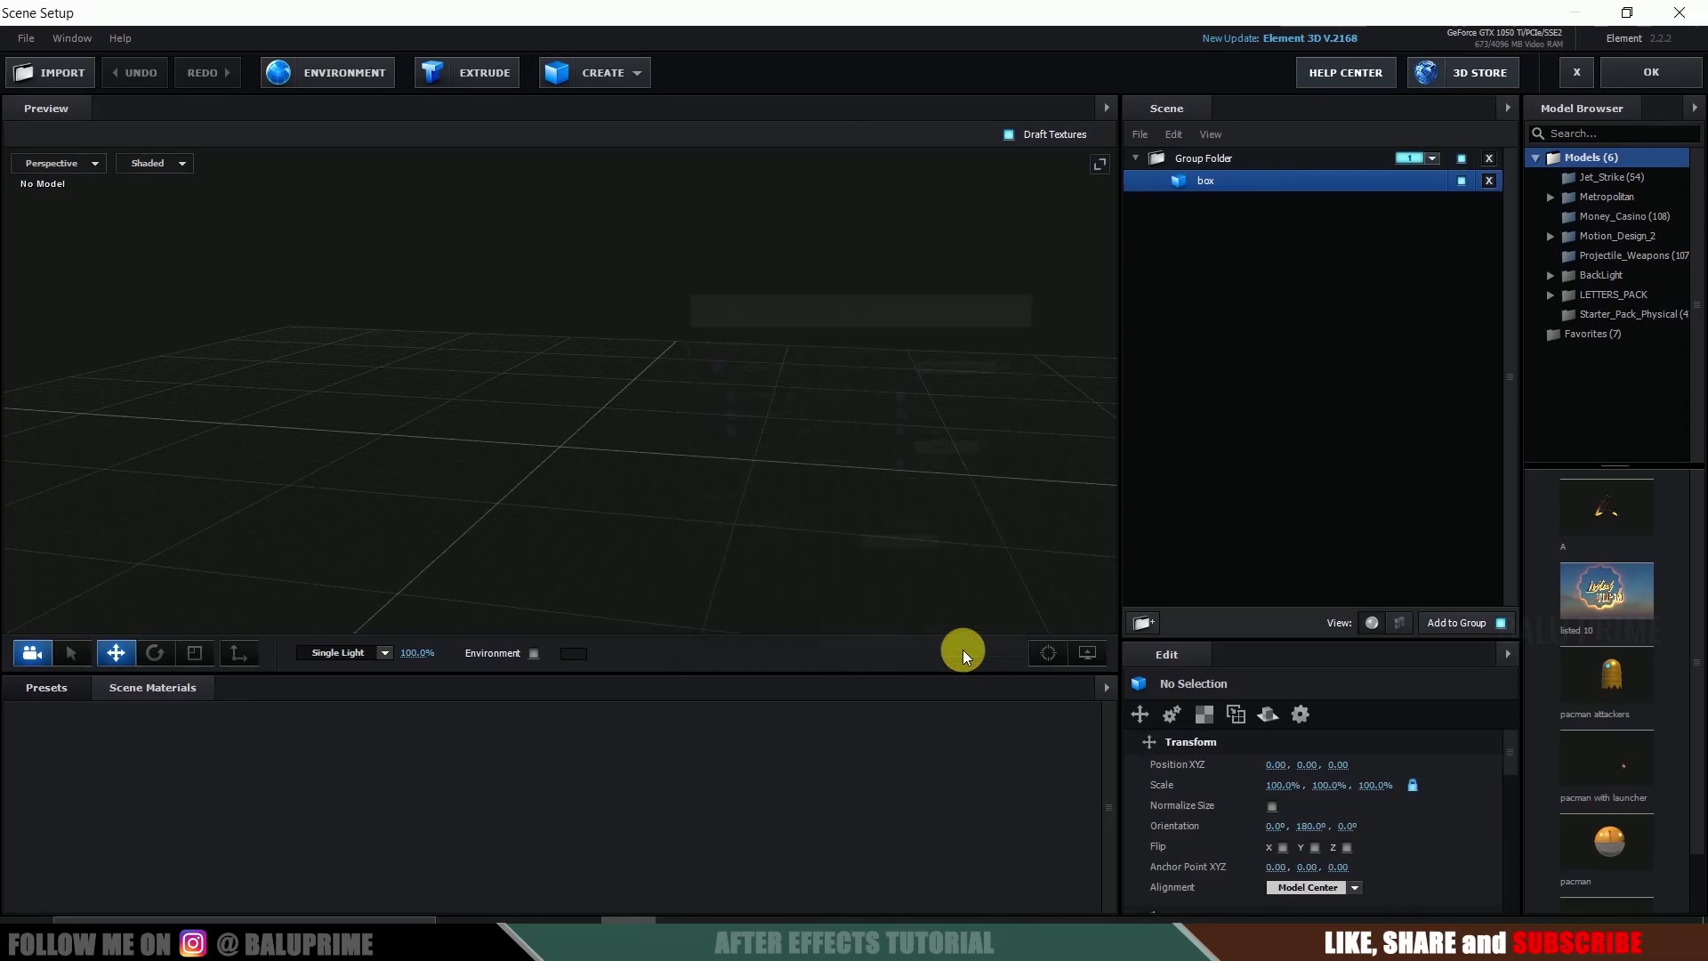
Step: Normalize the size of the box model and accept the scene to return to the composition
left_click(1272, 805)
left_click_drag(988, 537, 908, 476)
left_click_drag(942, 370, 931, 408)
middle_click_drag(869, 321, 863, 360)
scroll(863, 360, "down", 1)
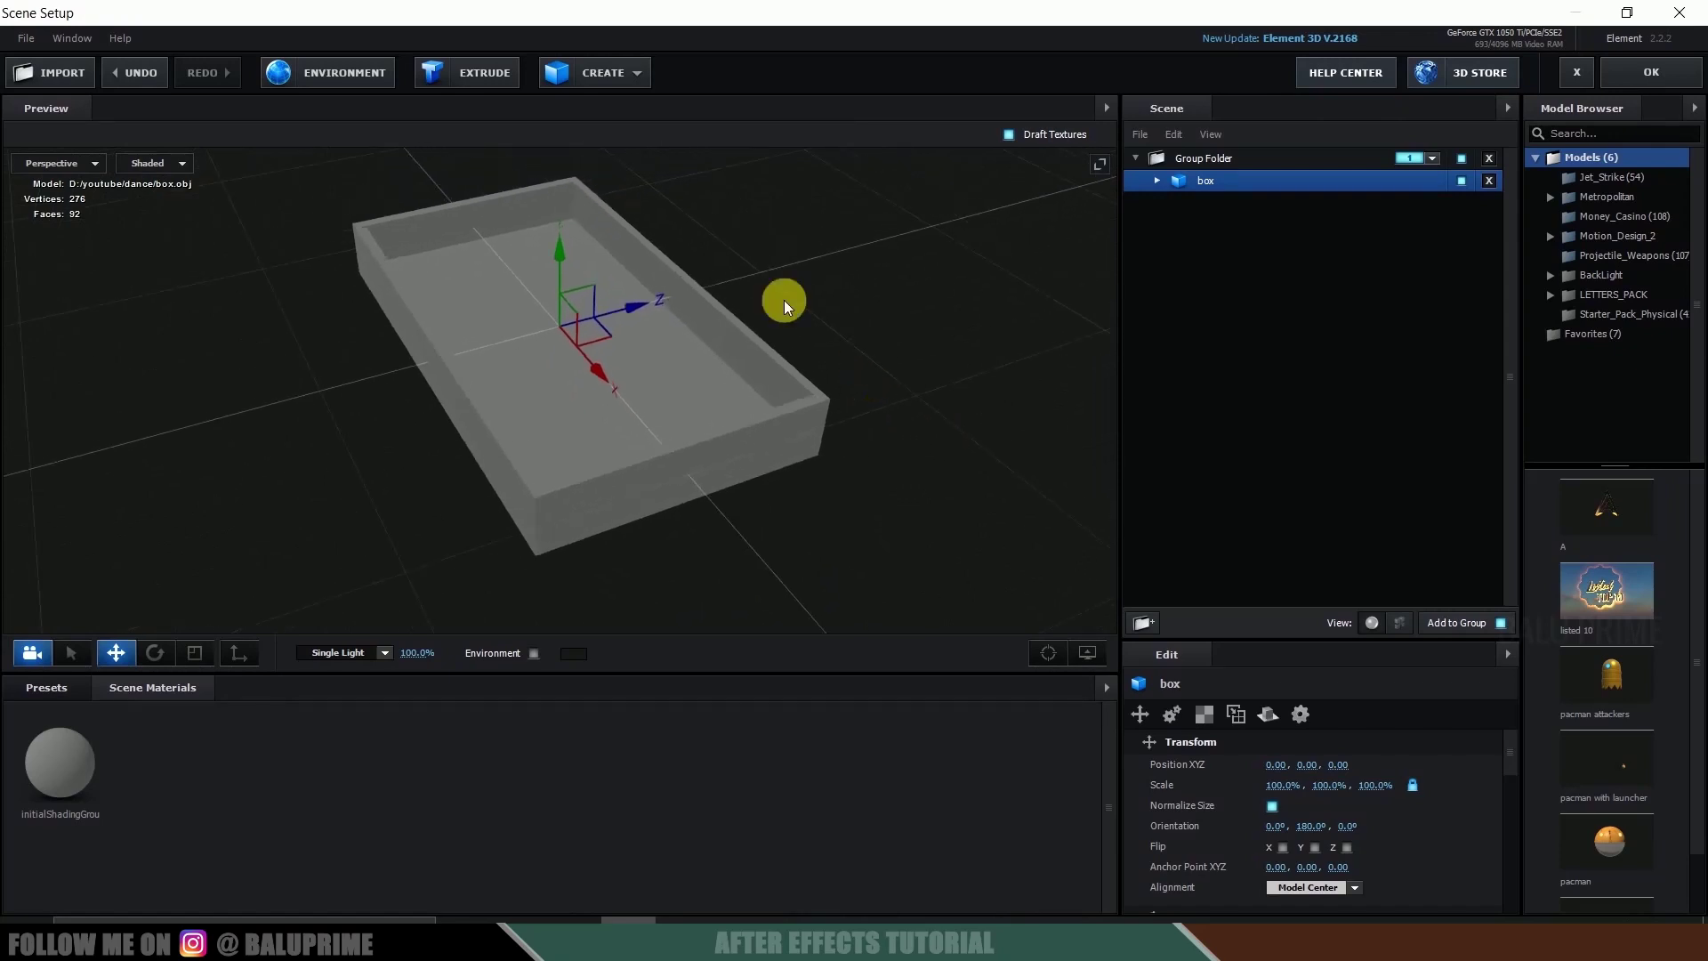
left_click(1647, 76)
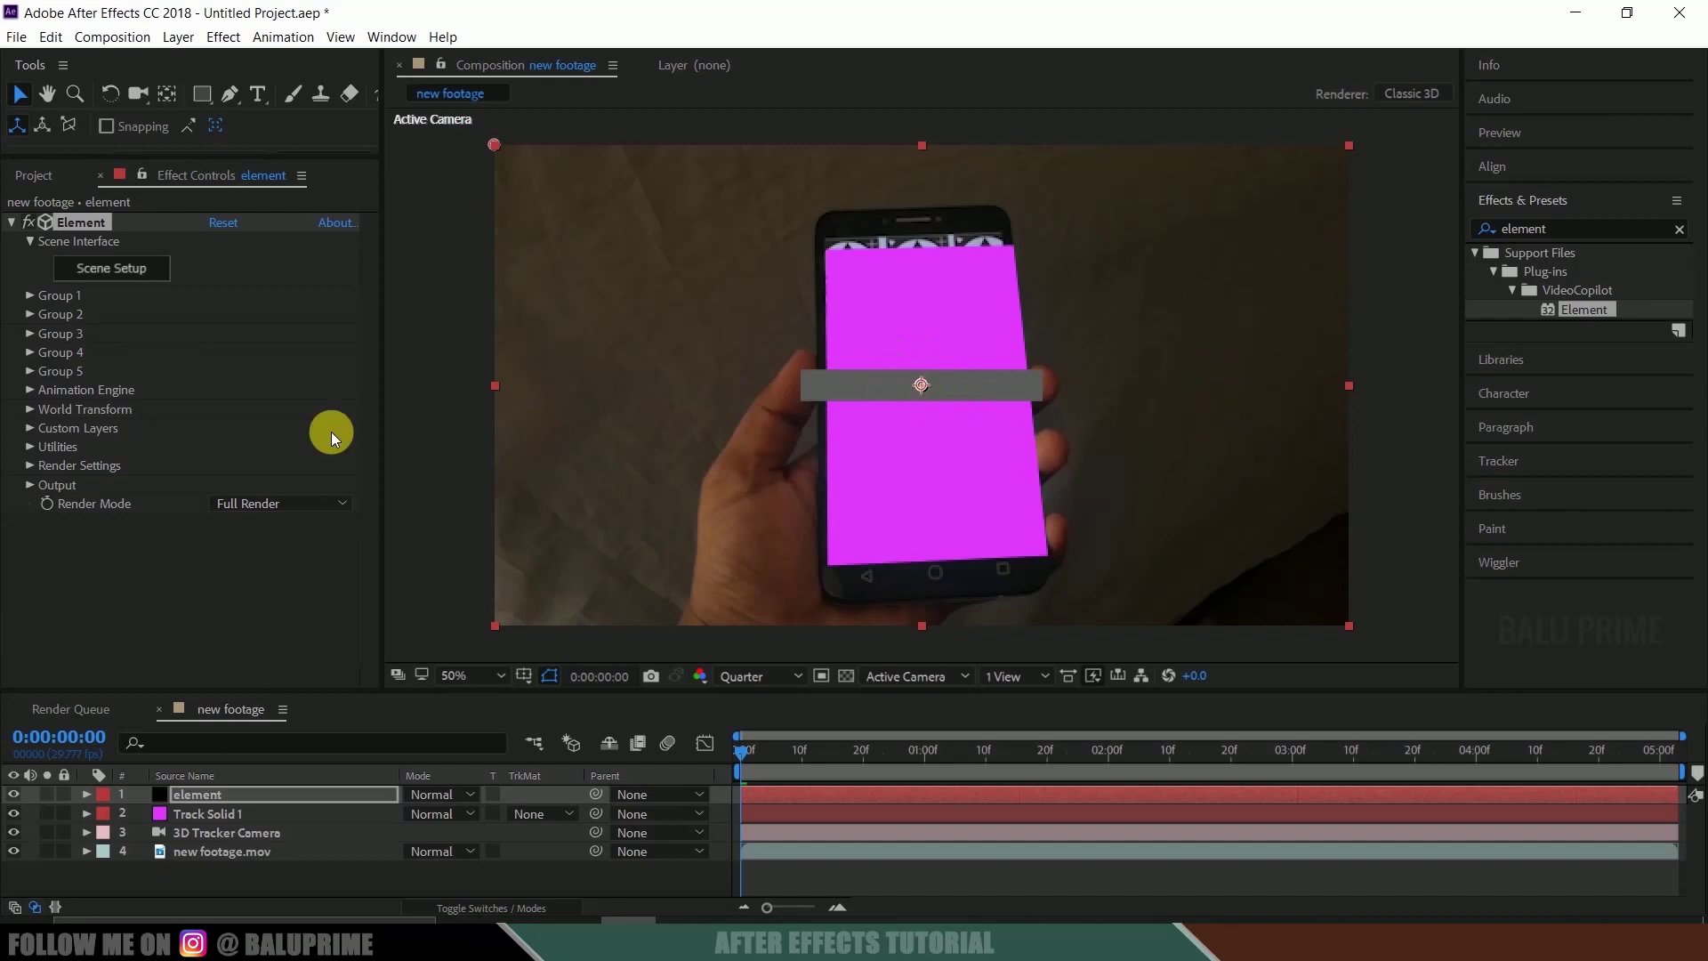
Step: Create a group null for Group 1 of the Element effect and select it in the timeline
left_click(34, 292)
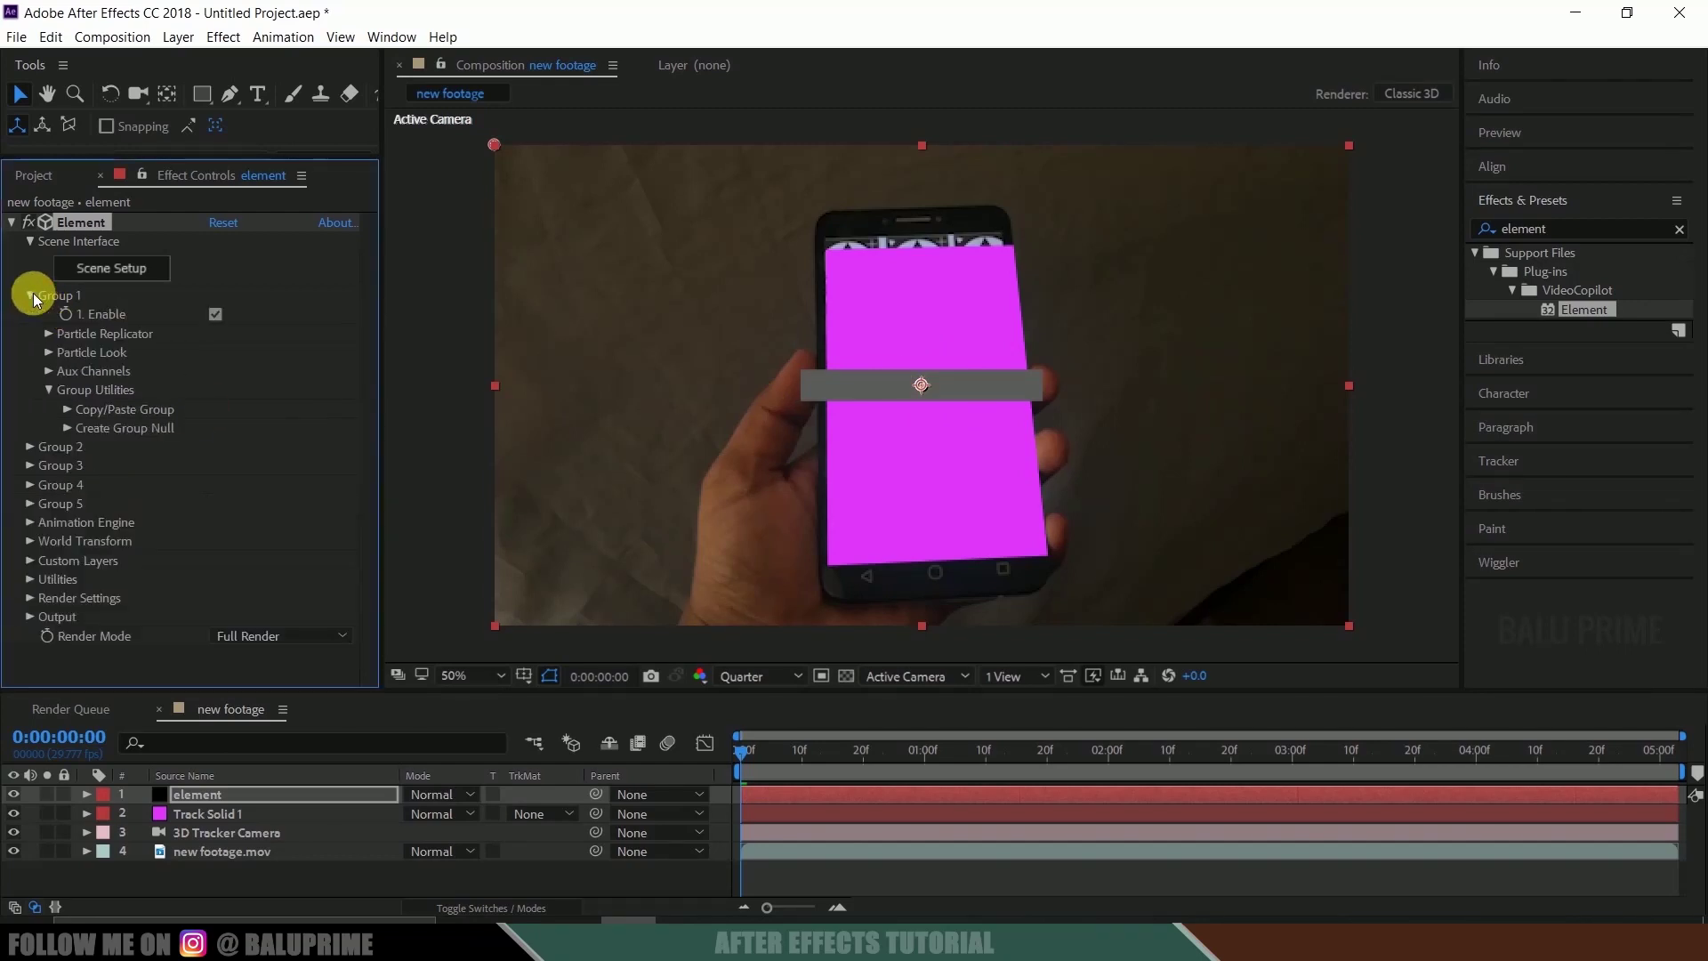
left_click(66, 428)
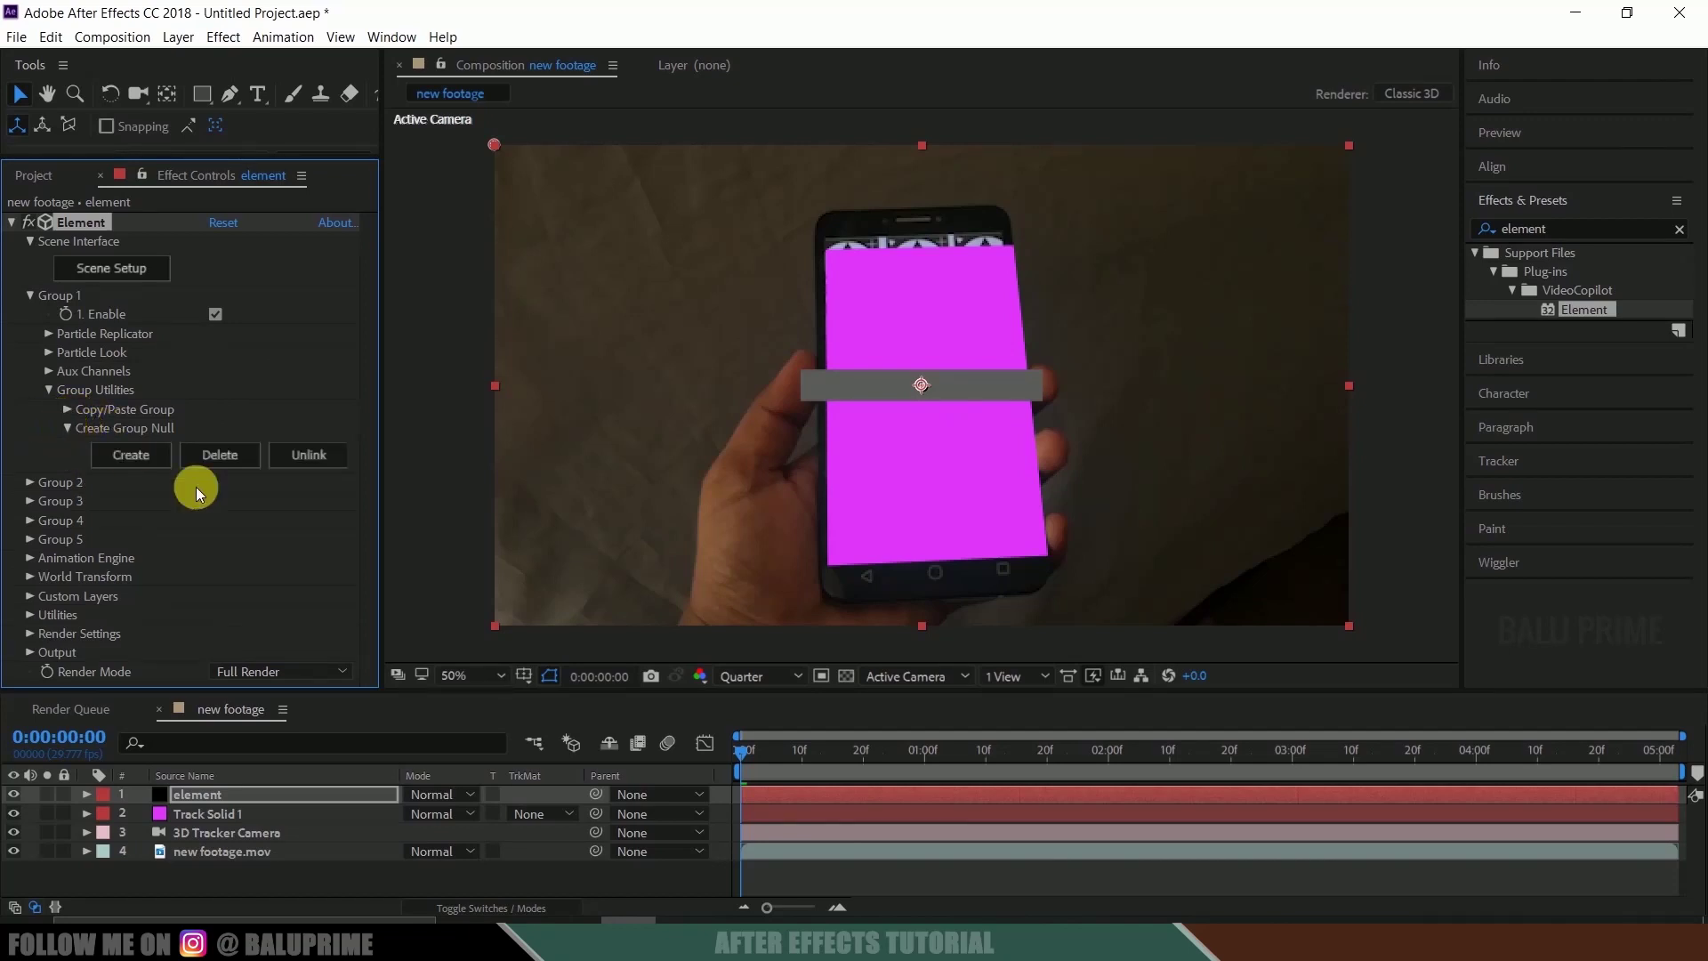
left_click(140, 461)
left_click(221, 794)
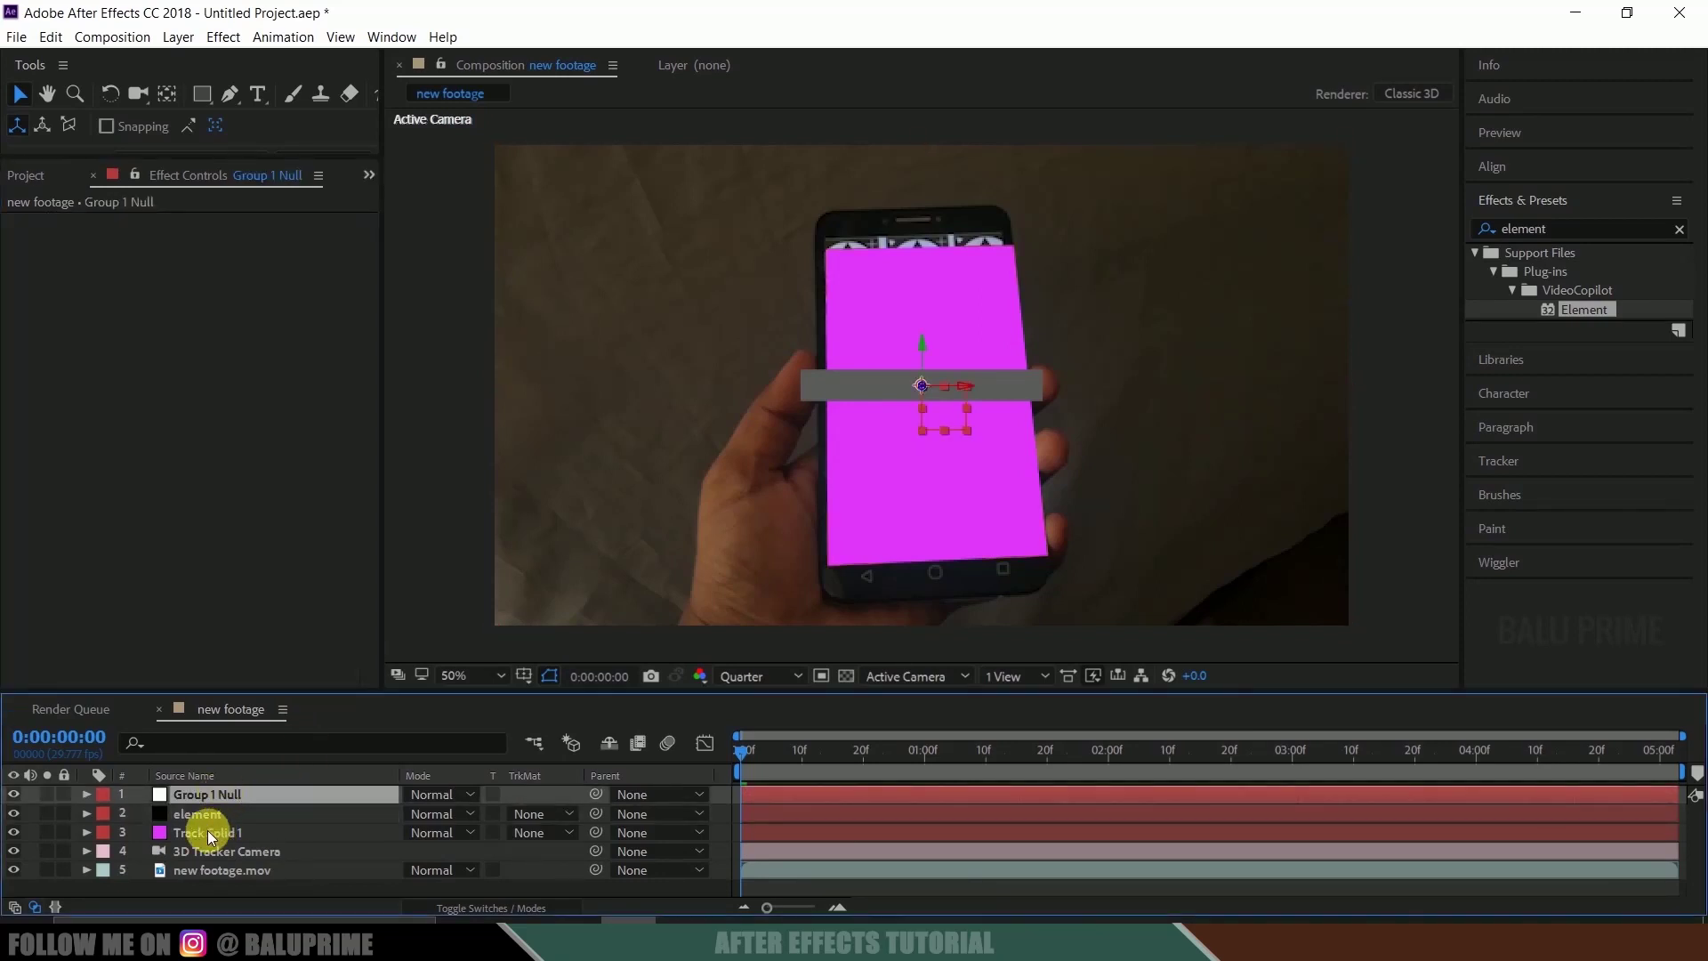
Step: Copy the Position property of Track Solid 1 and paste it onto the Position of Group 1 Null
left_click(206, 832)
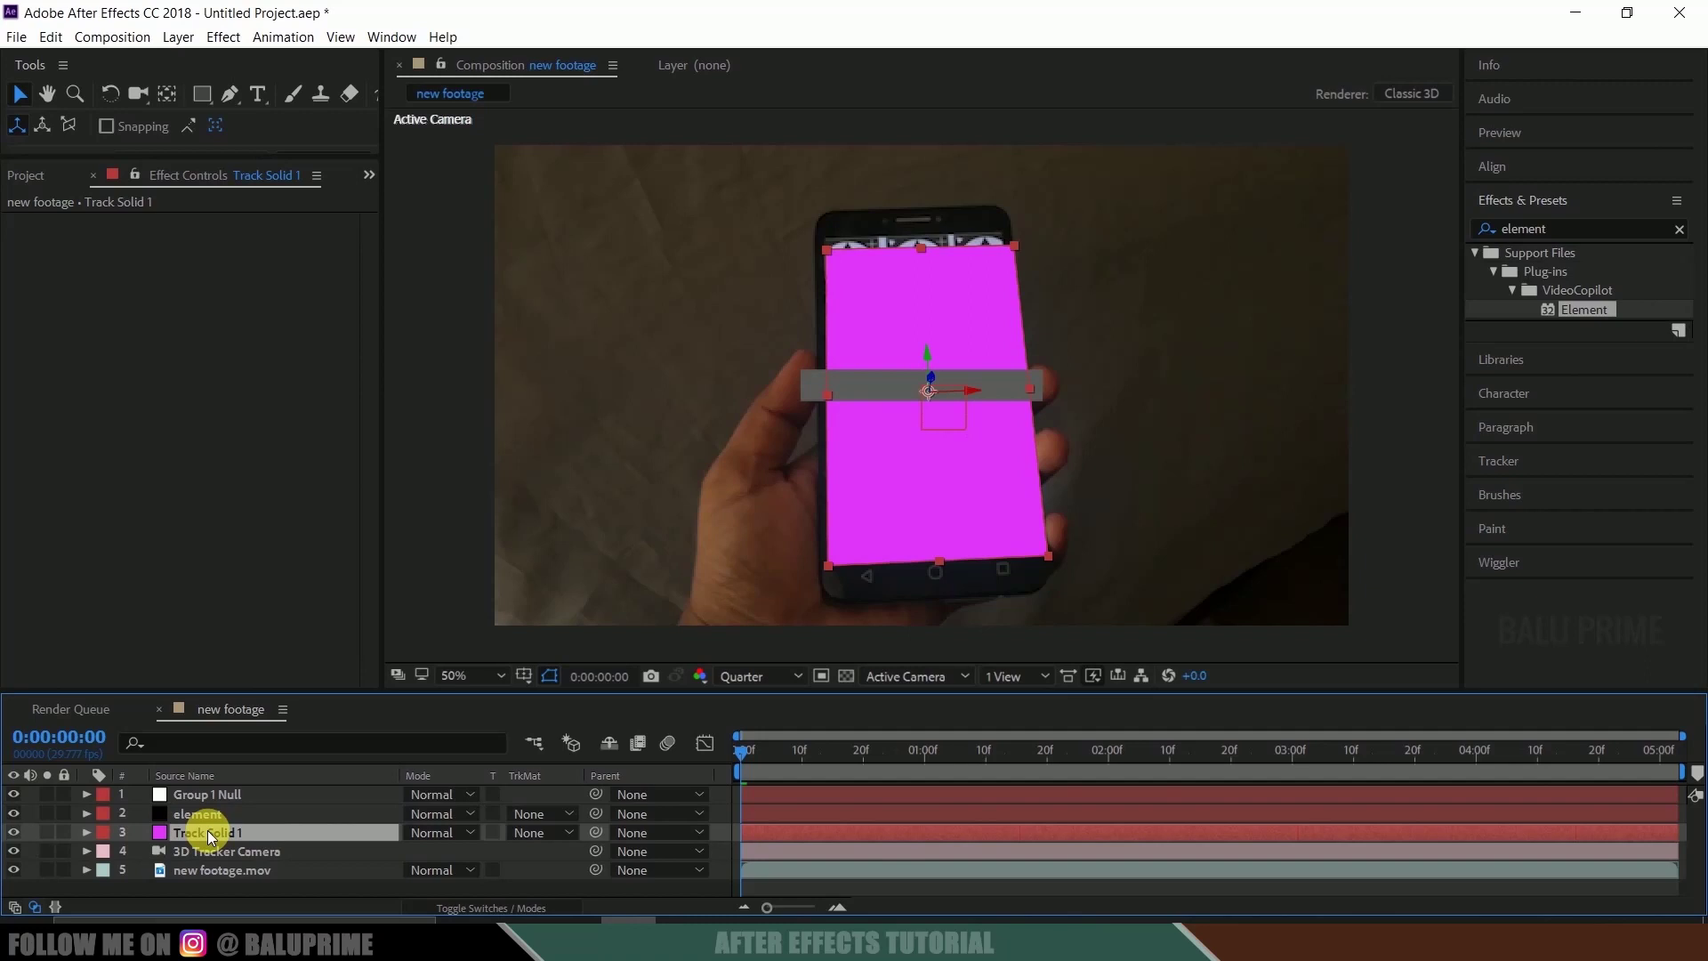
key("p")
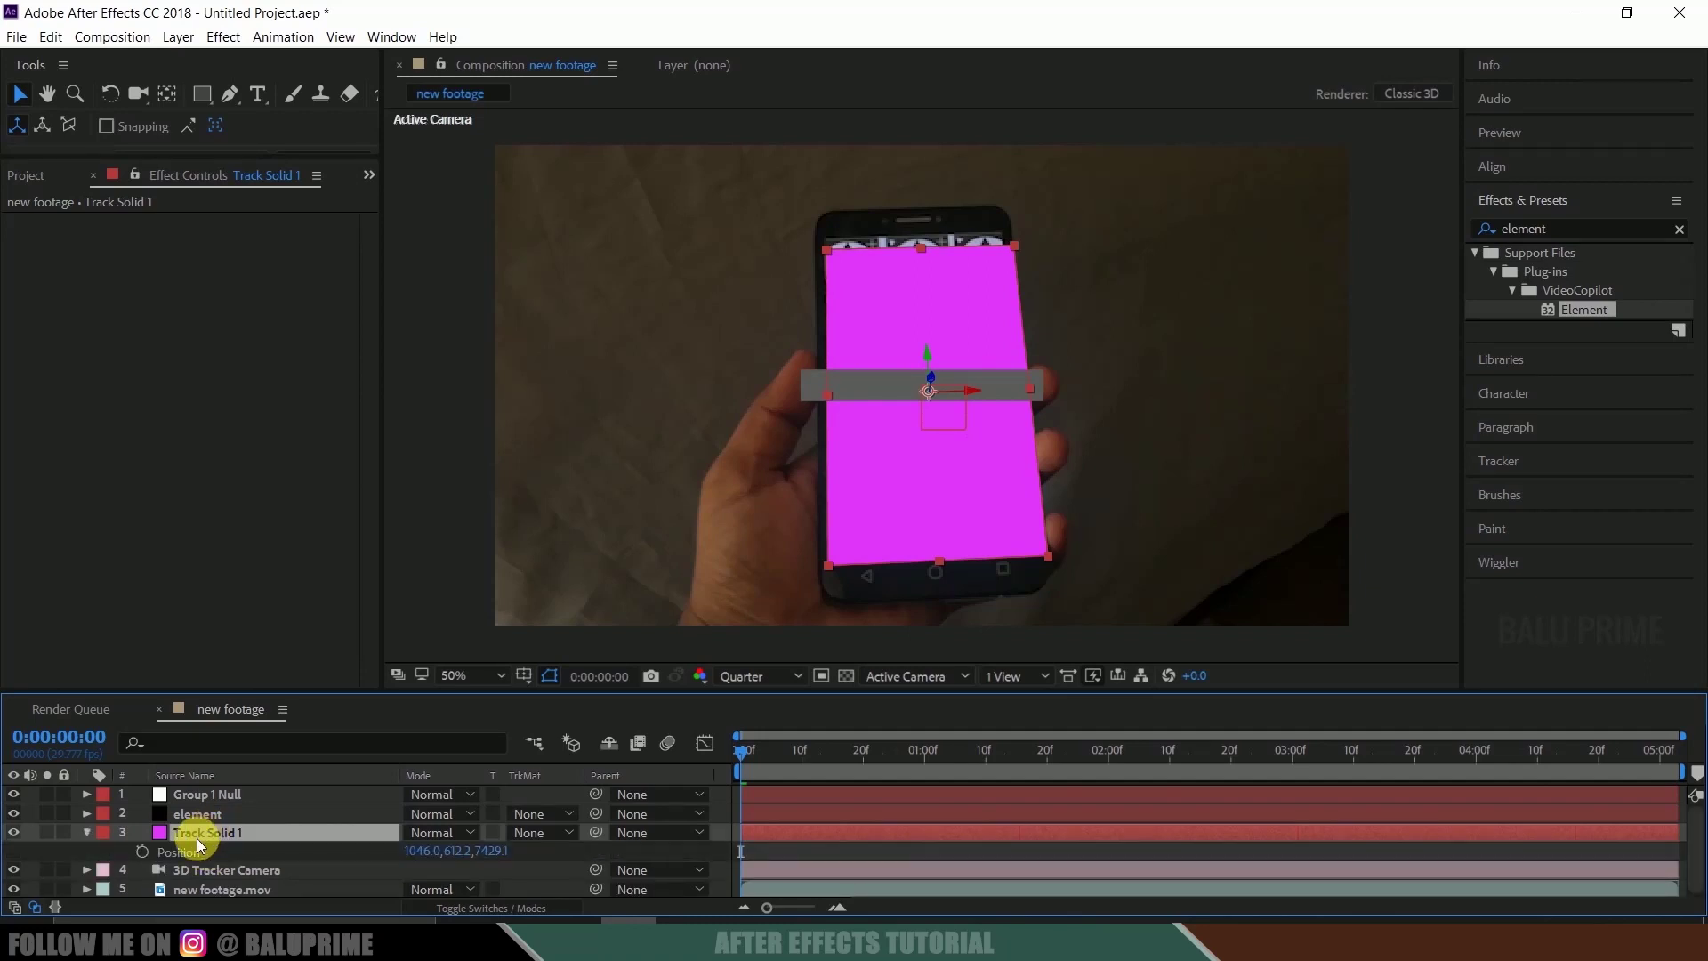
key("Return")
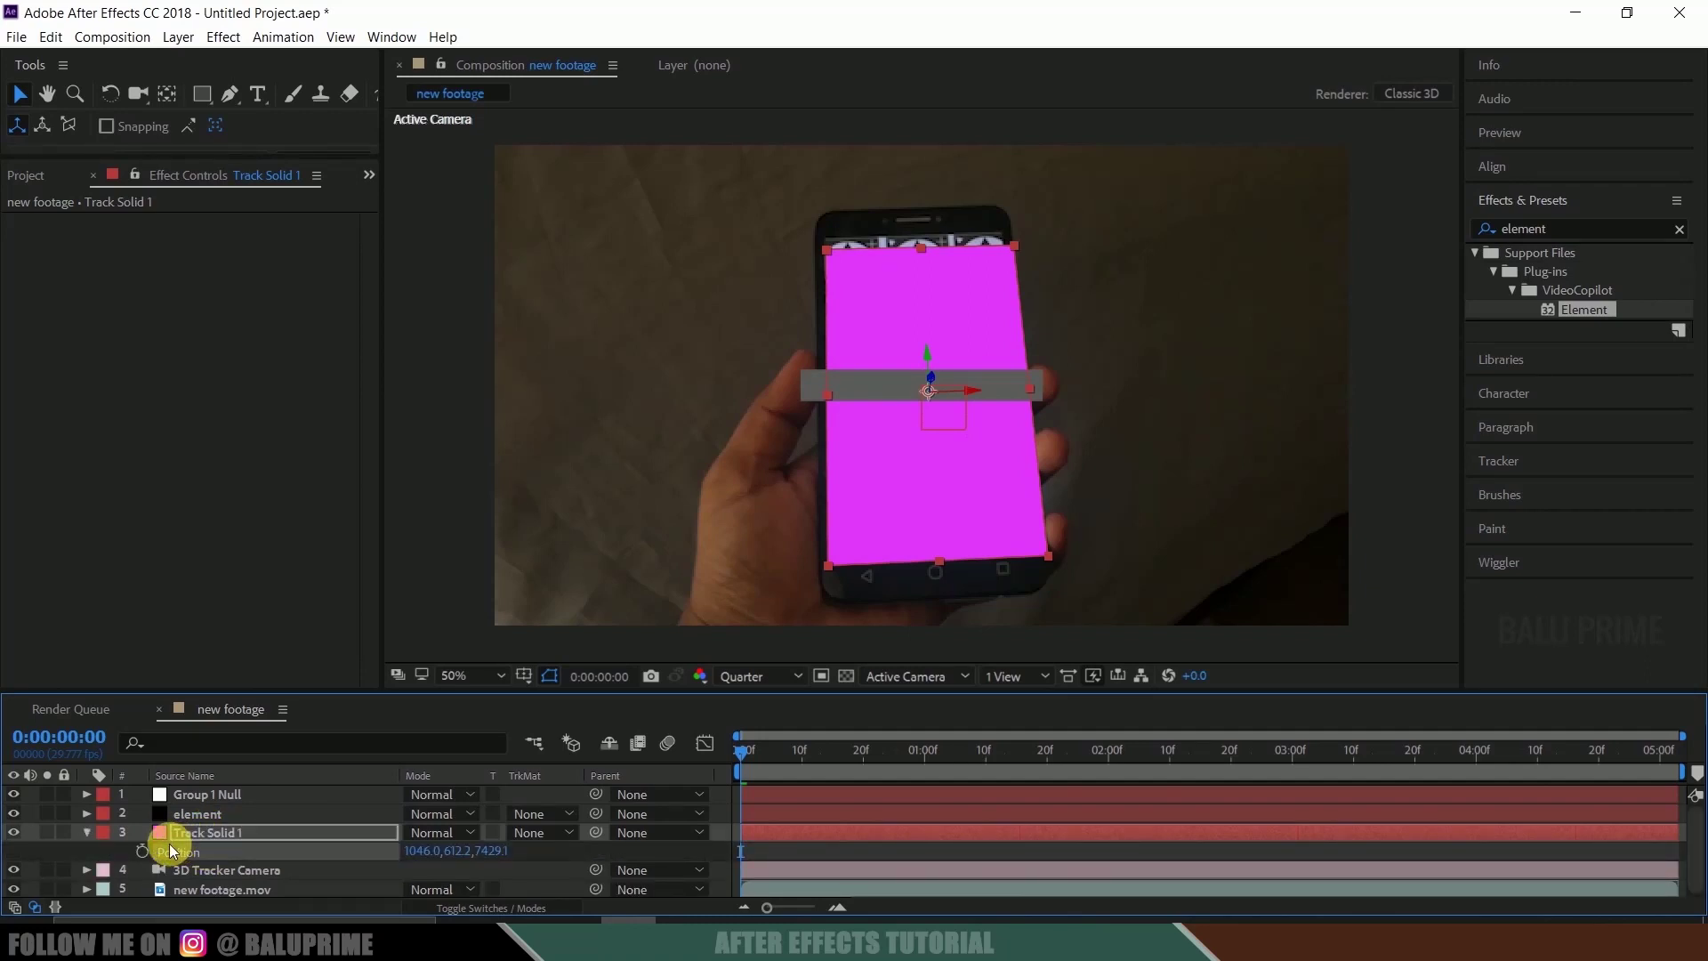
left_click(50, 37)
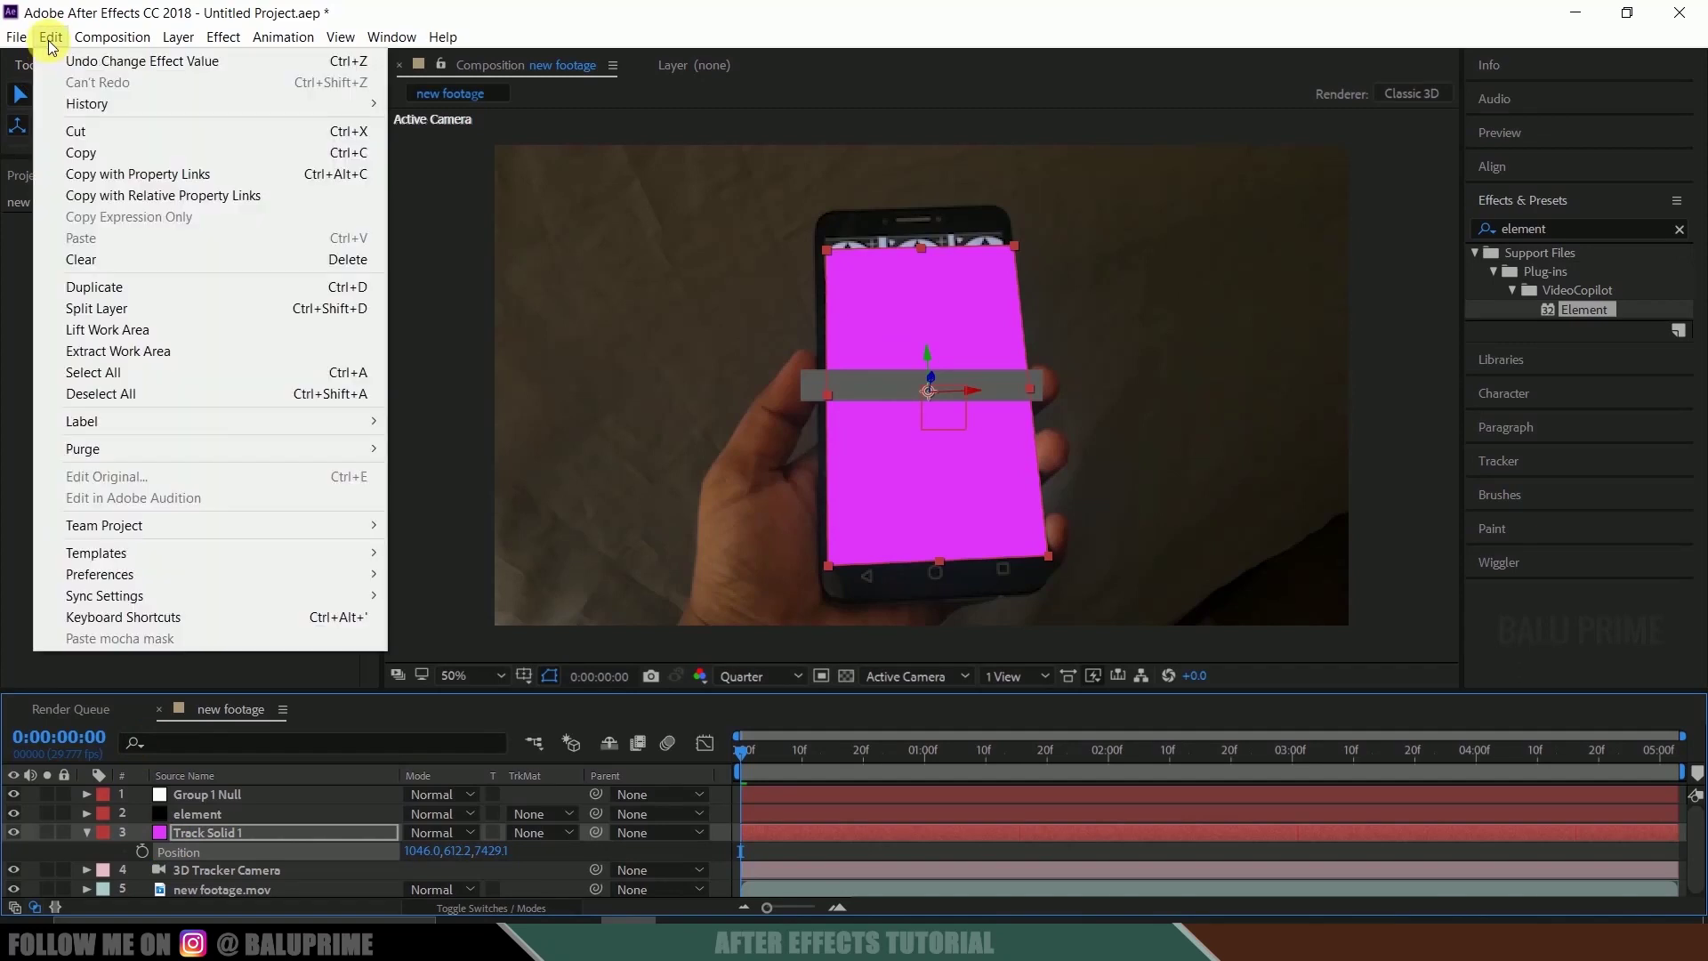
left_click(92, 152)
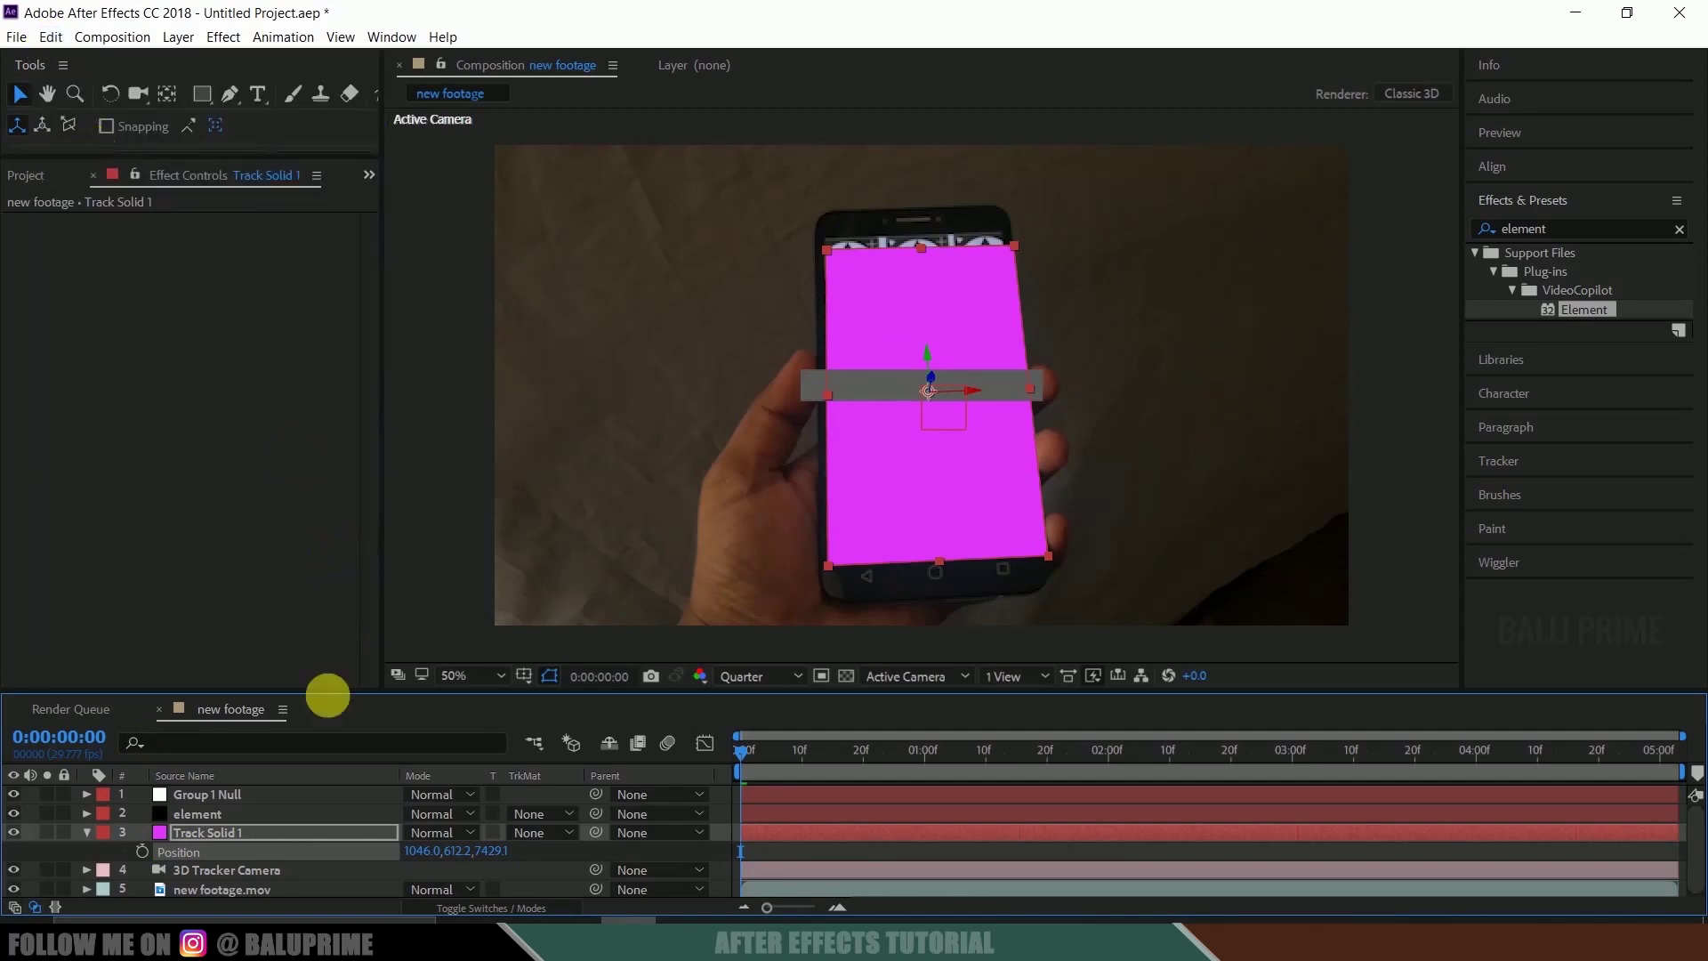
left_click(197, 795)
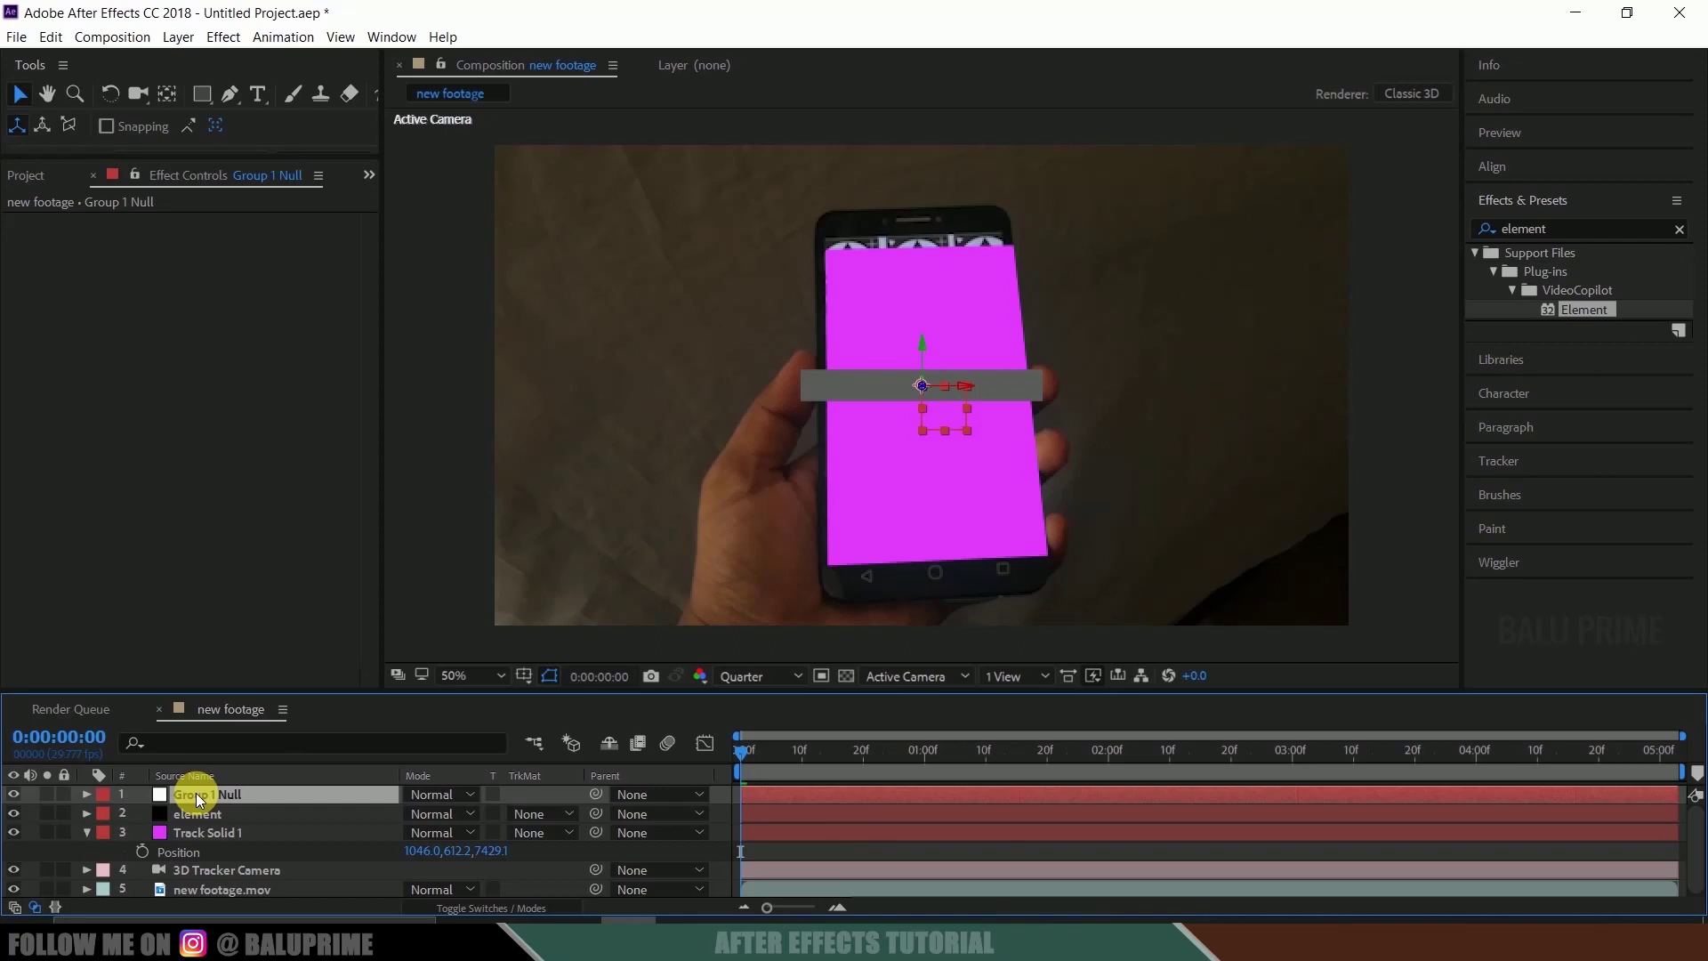
key("p")
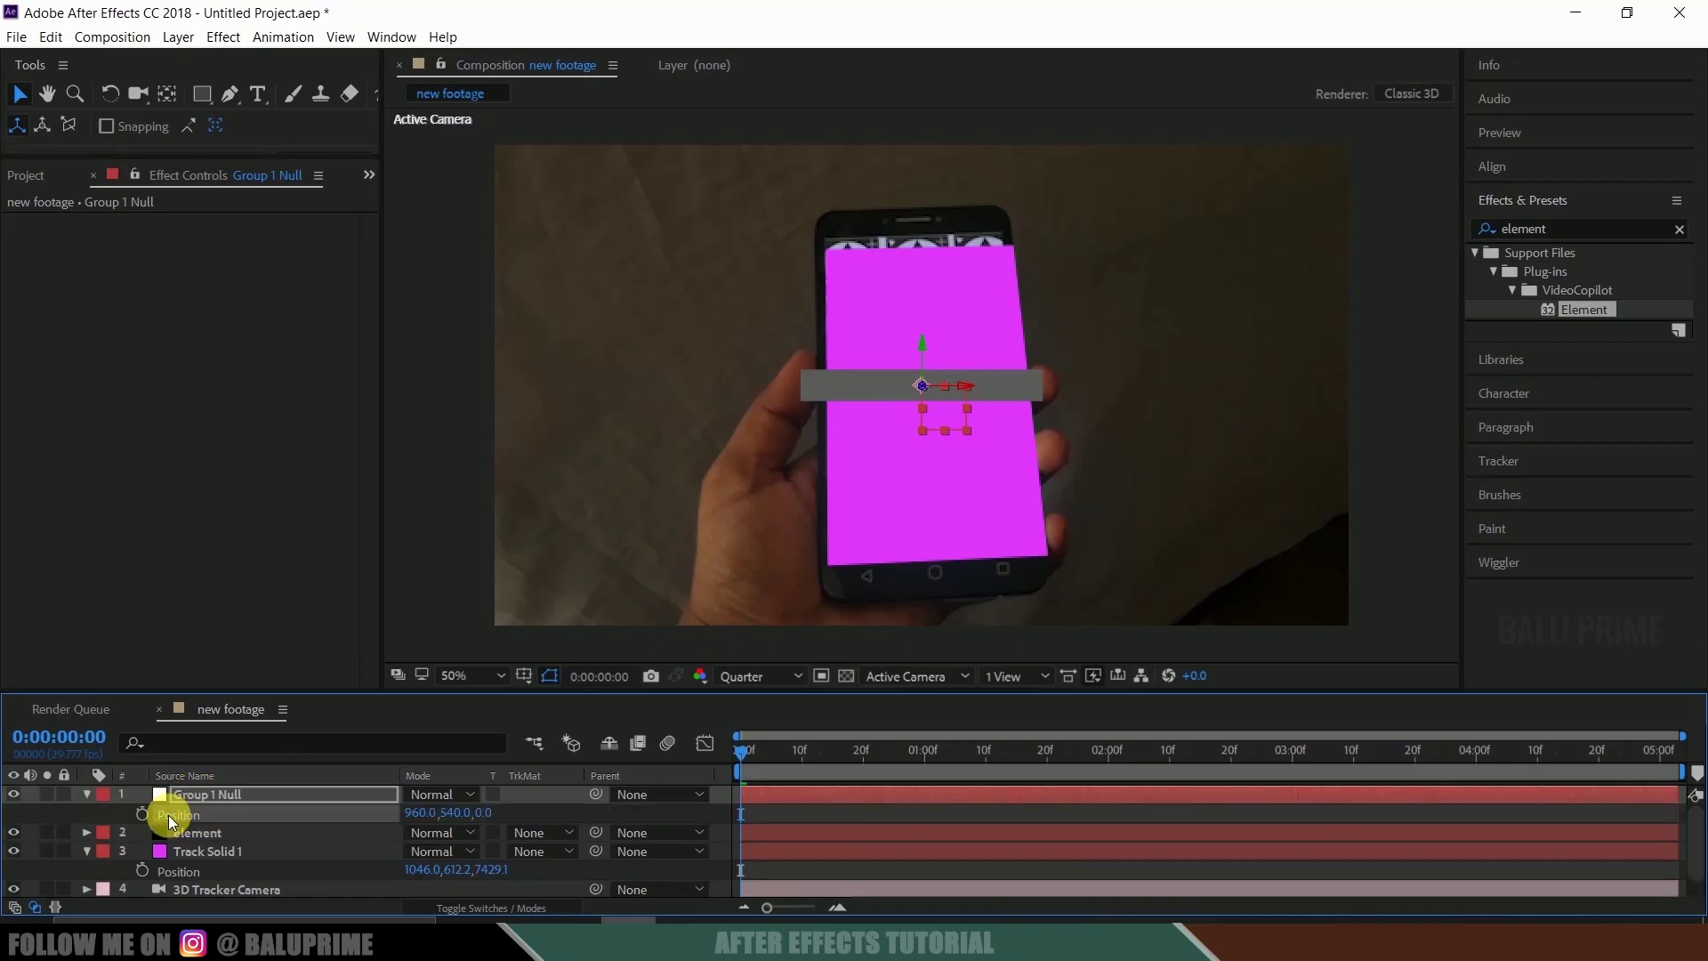
left_click(50, 36)
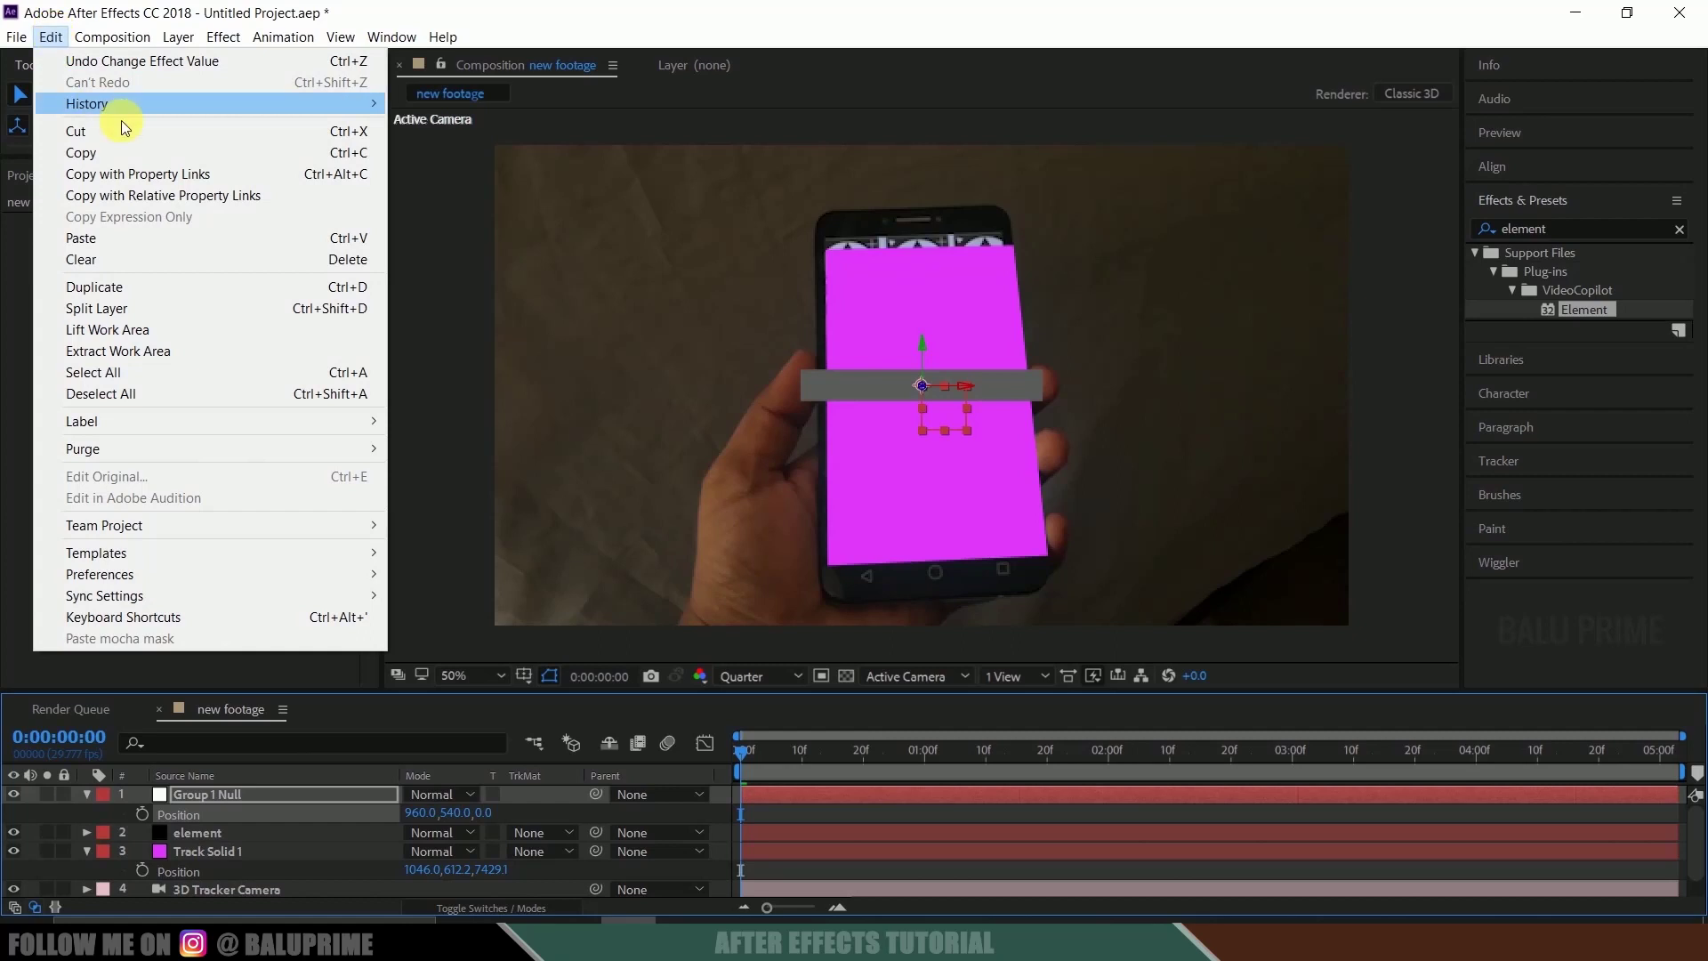
left_click(111, 236)
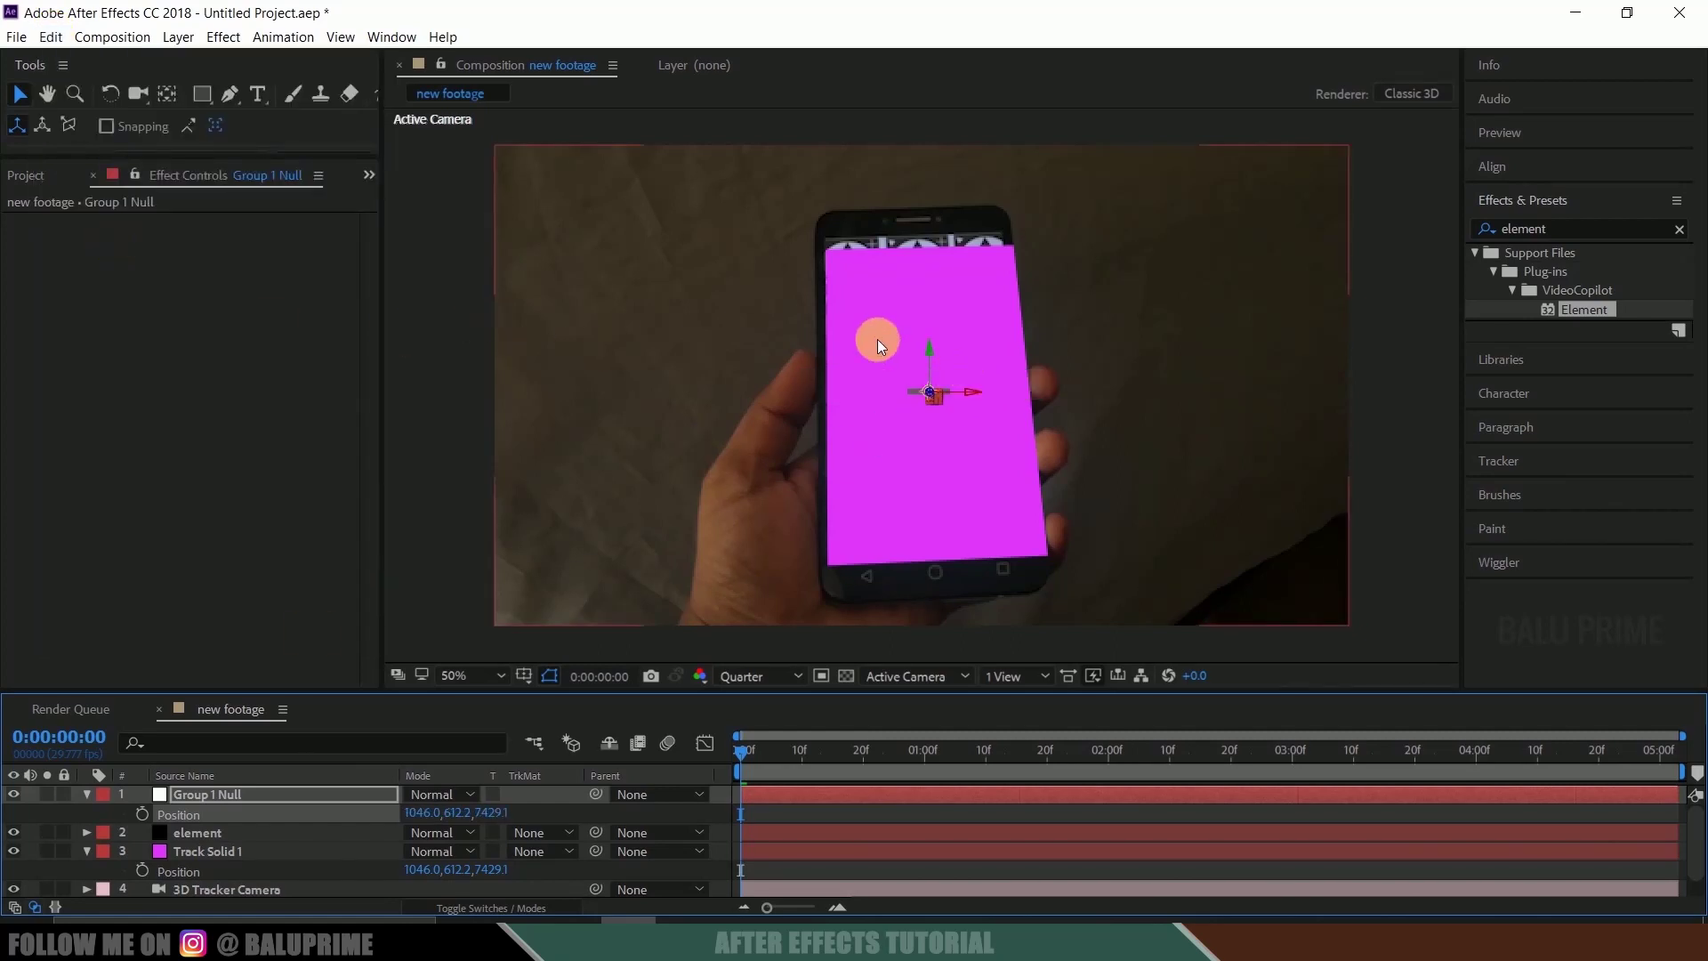
Step: Enlarge the box by setting Group 1's Particle Size to 86.90 in the Element effect on the element layer
left_click(193, 832)
left_click(193, 833)
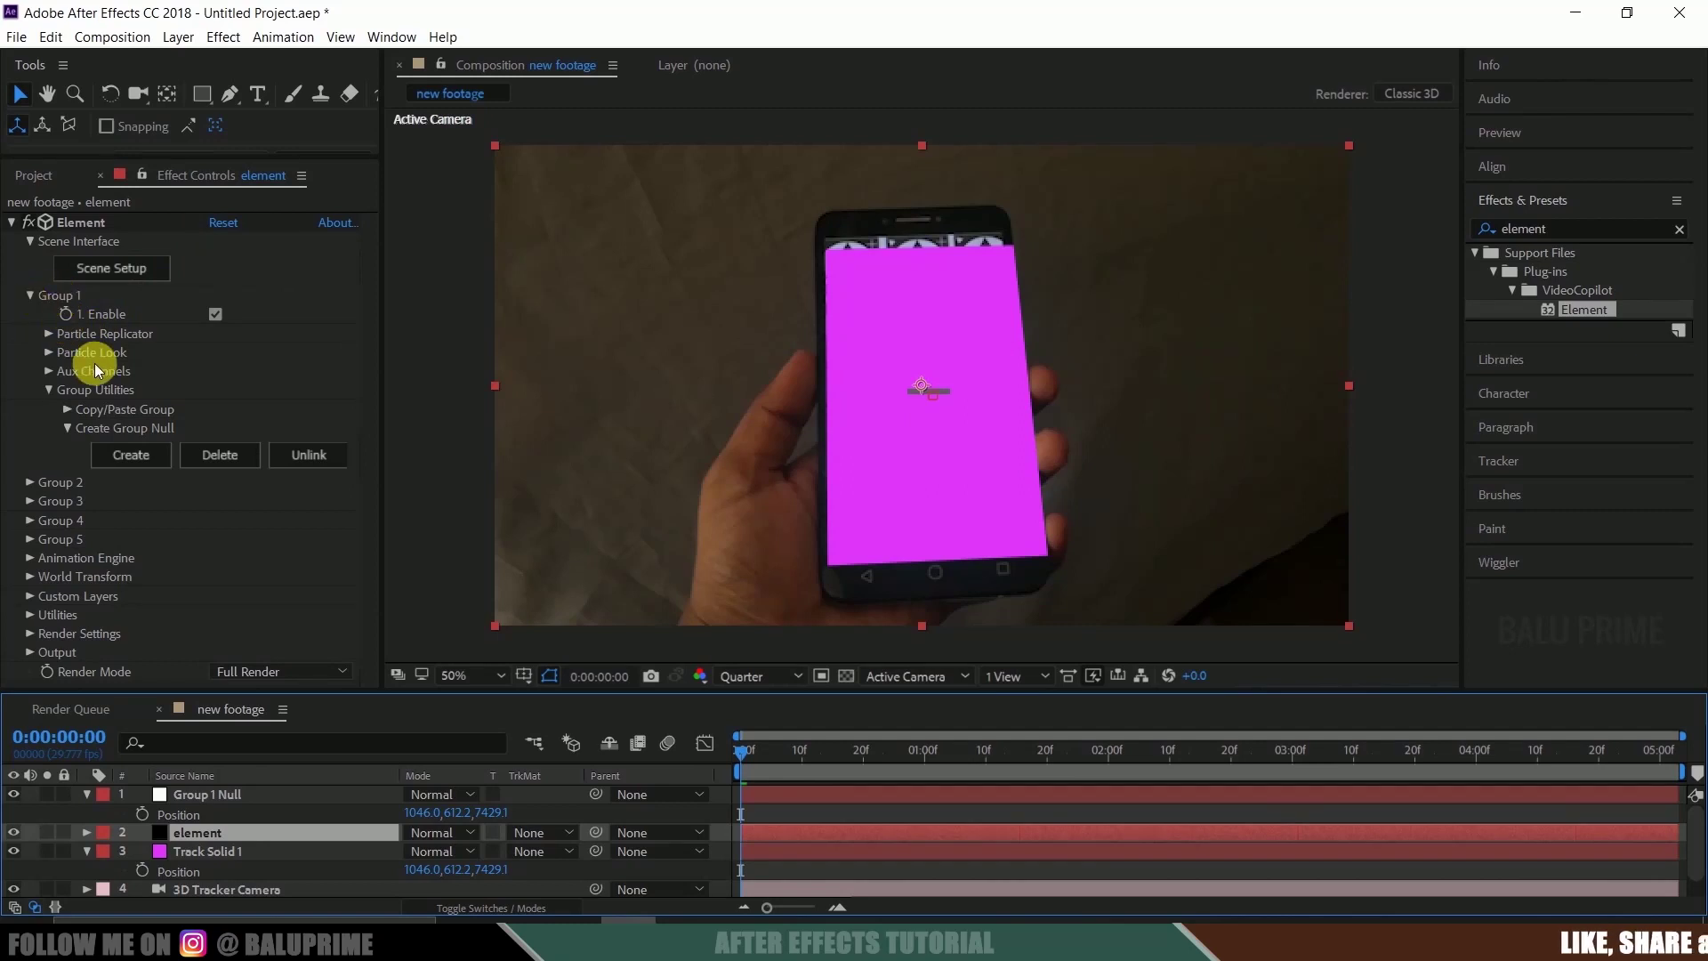
left_click(53, 358)
left_click(53, 358)
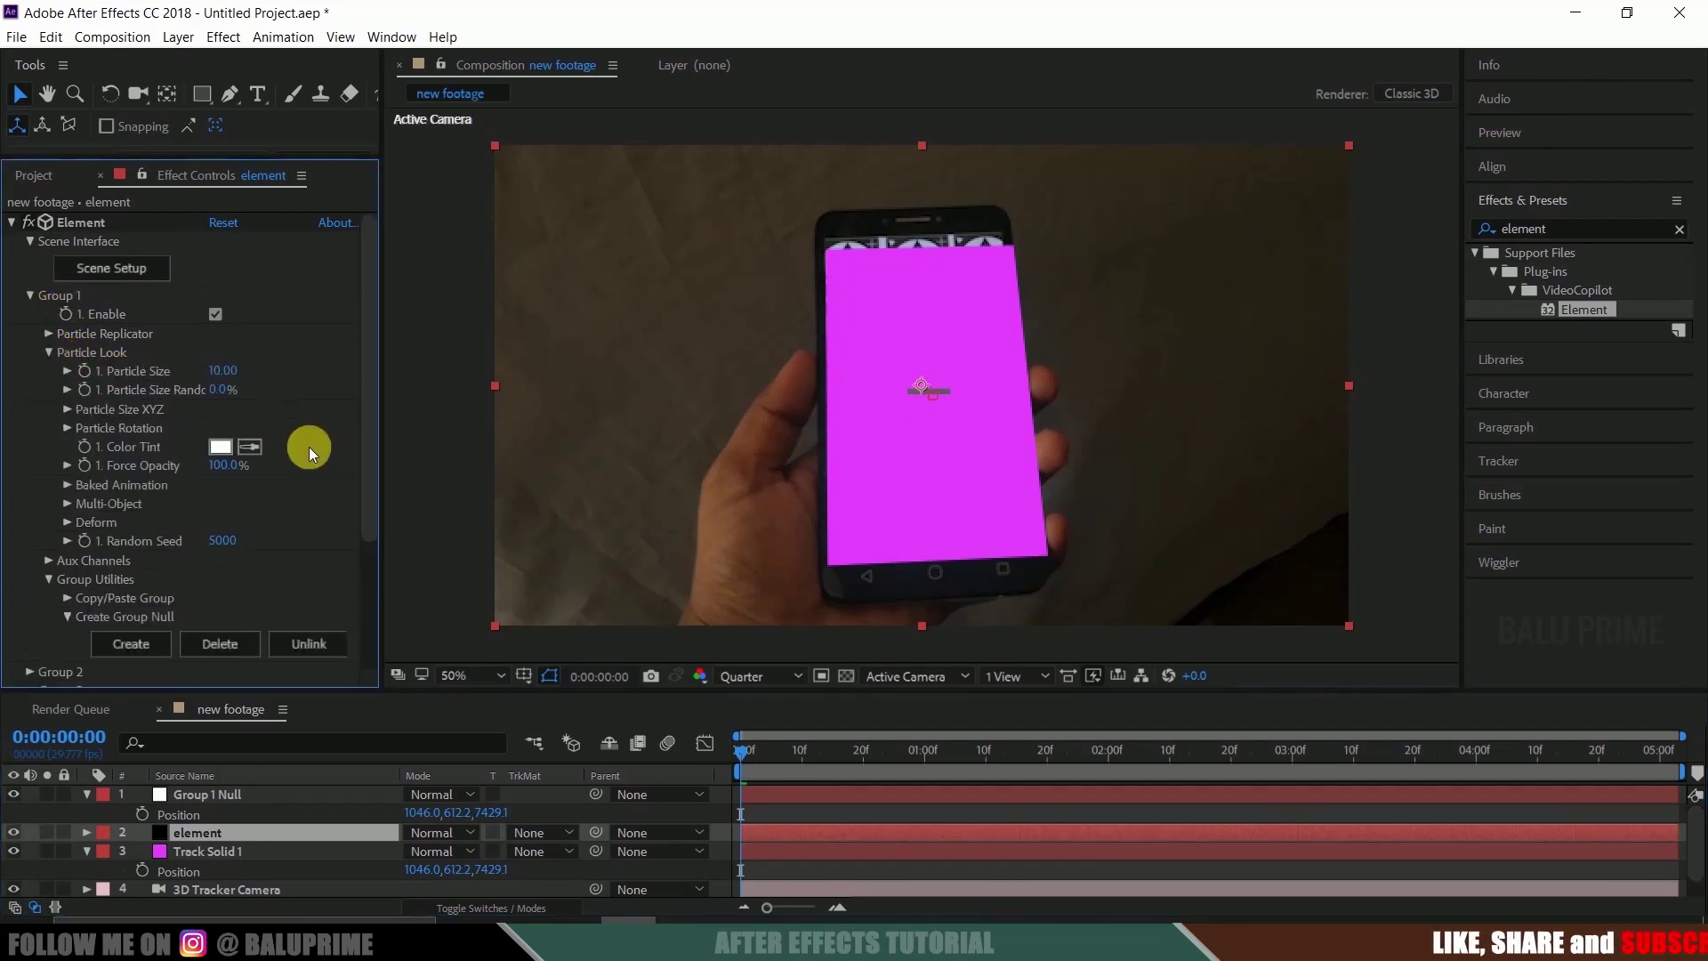
scroll(175, 530, "down", 2)
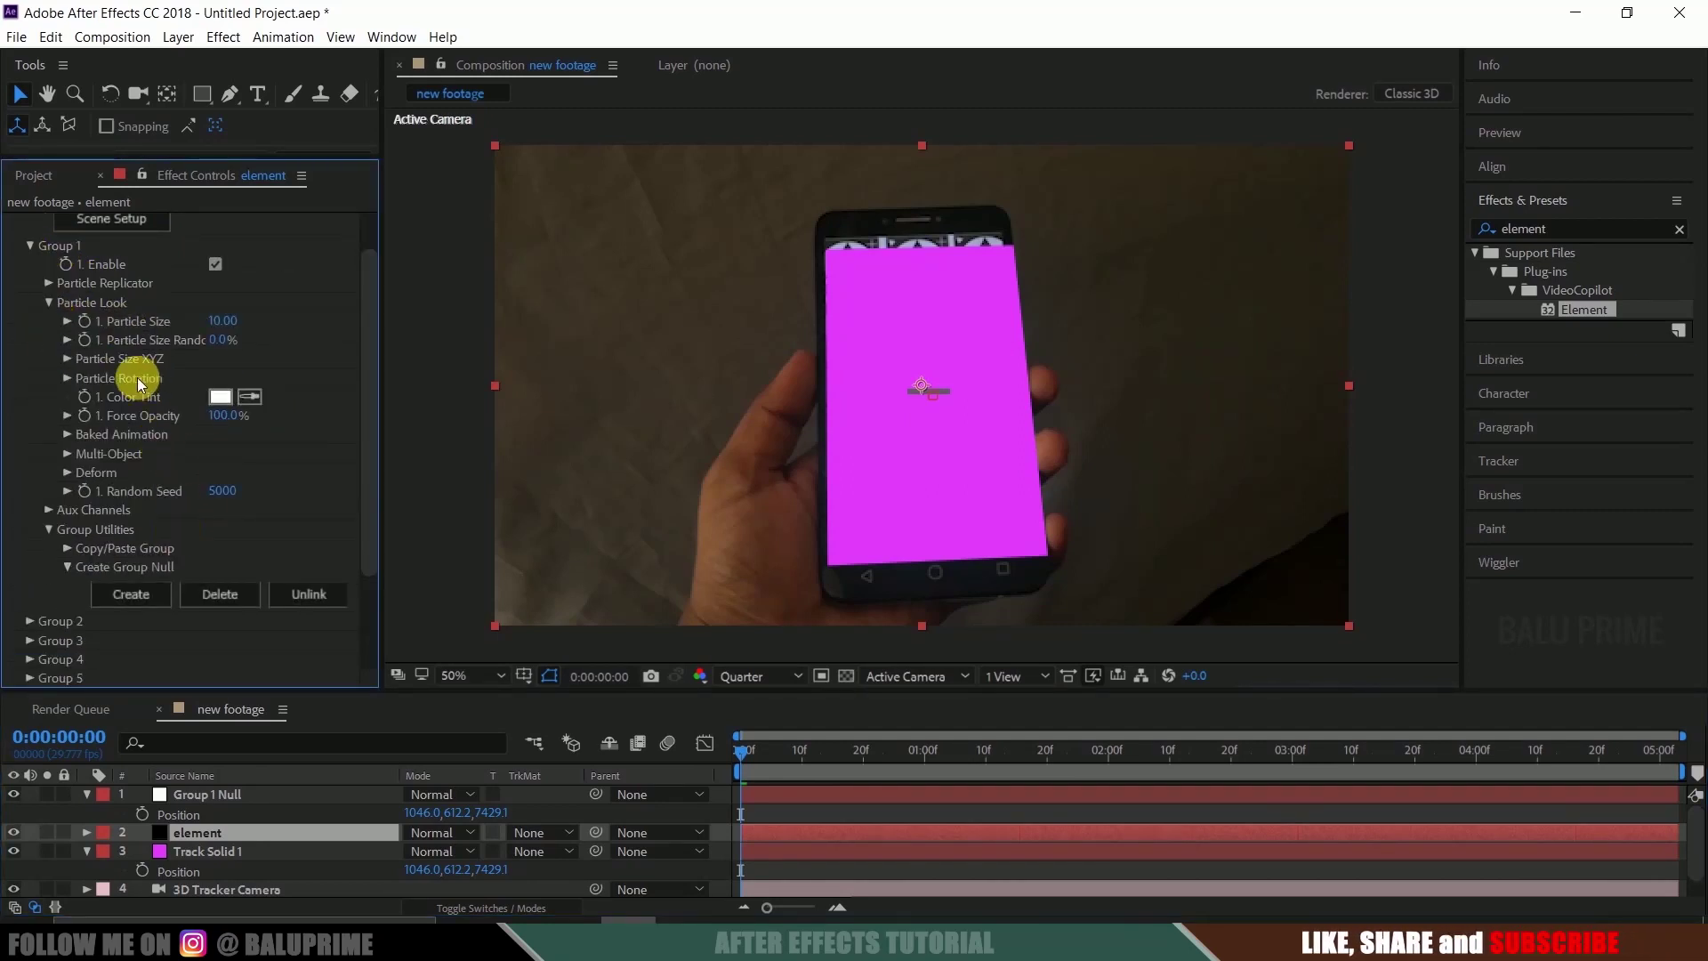
left_click_drag(233, 333, 1076, 322)
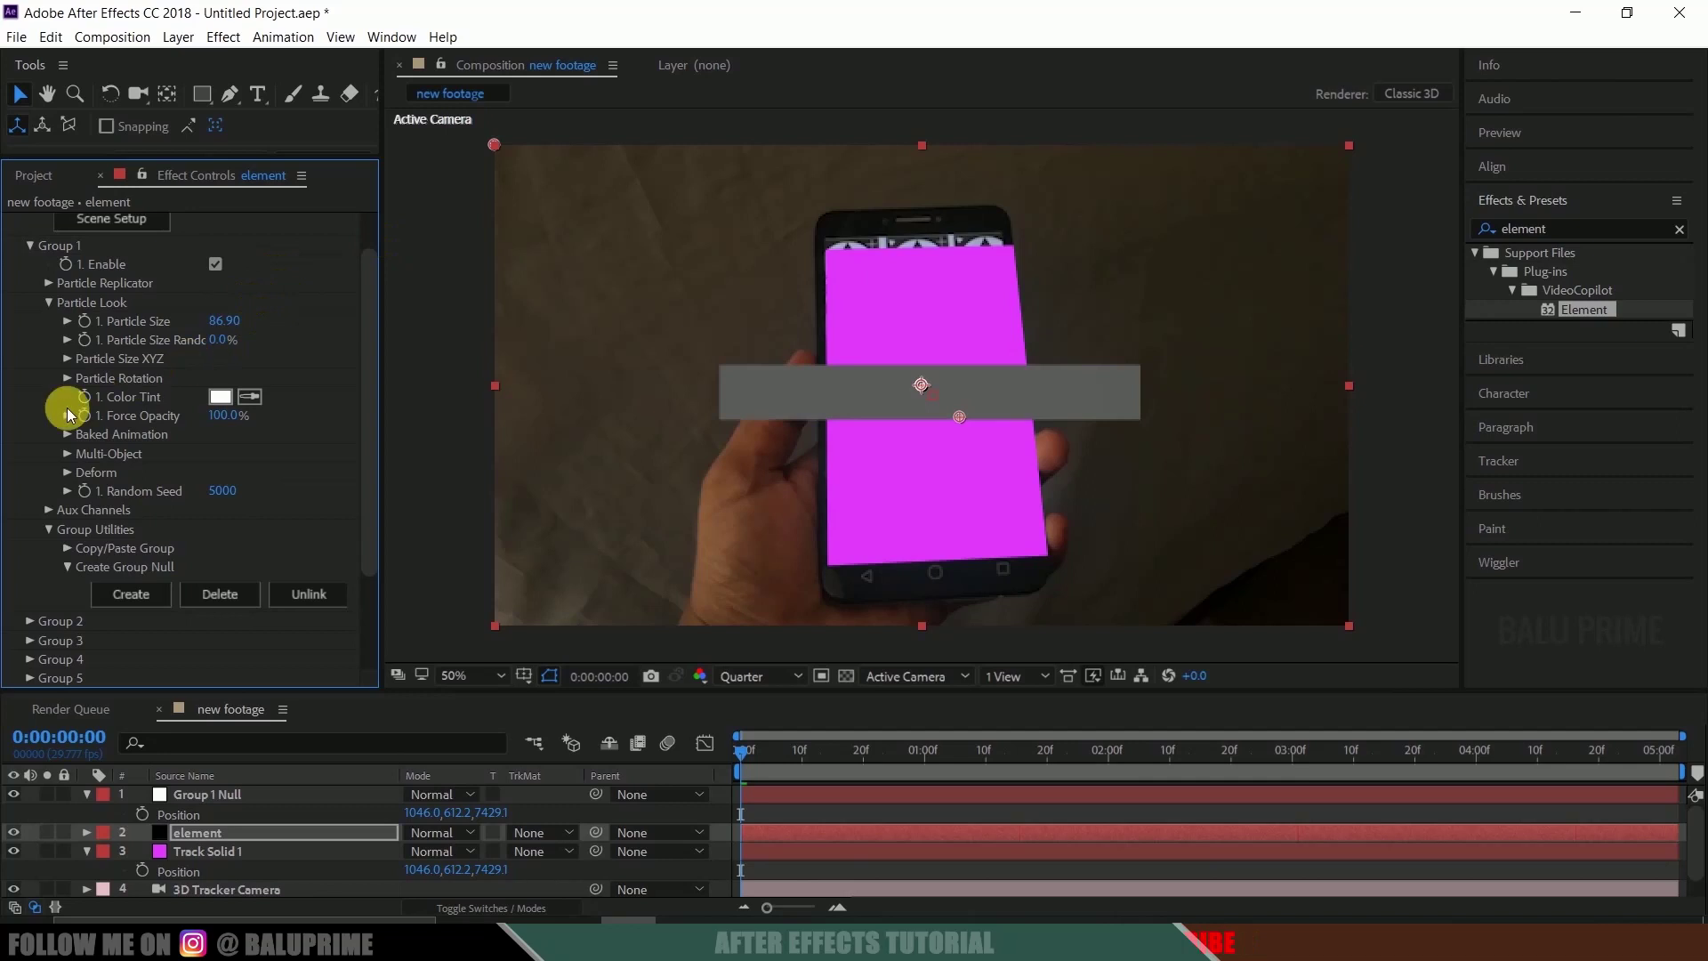
Step: Set Group 1's rotation to X -3°, Y 85° and Z 84° and its Particle Size to 98 so the box covers the phone
left_click(50, 284)
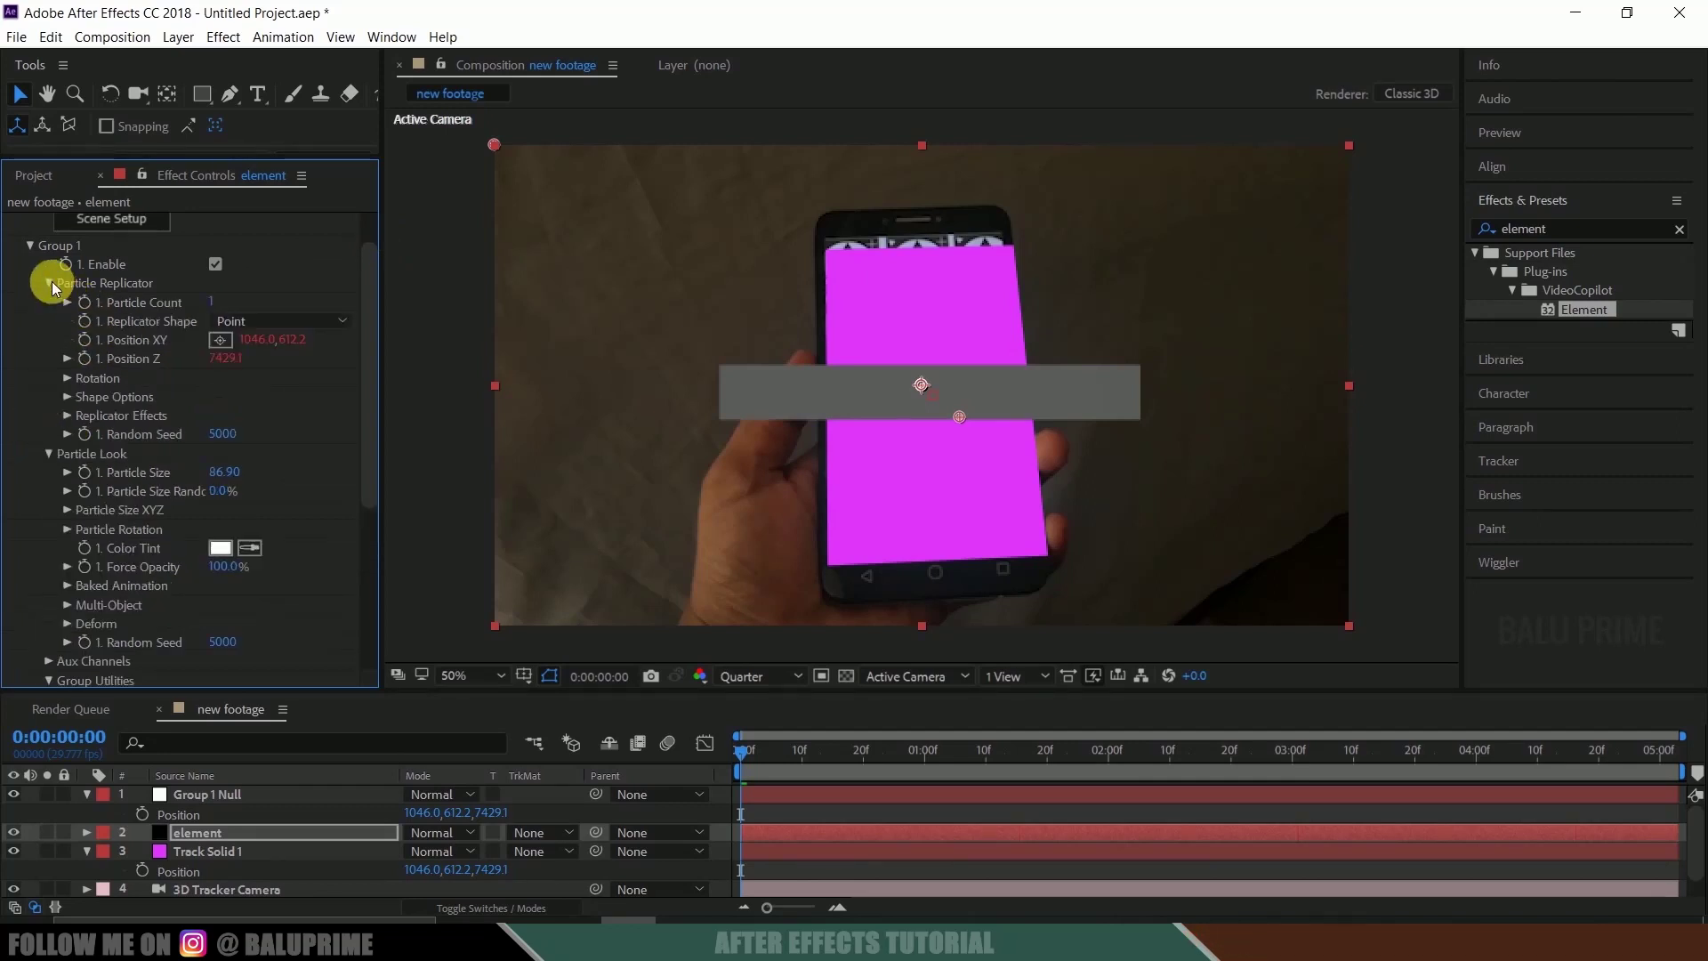
left_click(68, 380)
left_click_drag(257, 425, 362, 421)
mouse_move(252, 433)
left_mouse_down()
mouse_move(330, 441)
mouse_move(347, 385)
mouse_move(257, 401)
mouse_move(248, 423)
left_mouse_up()
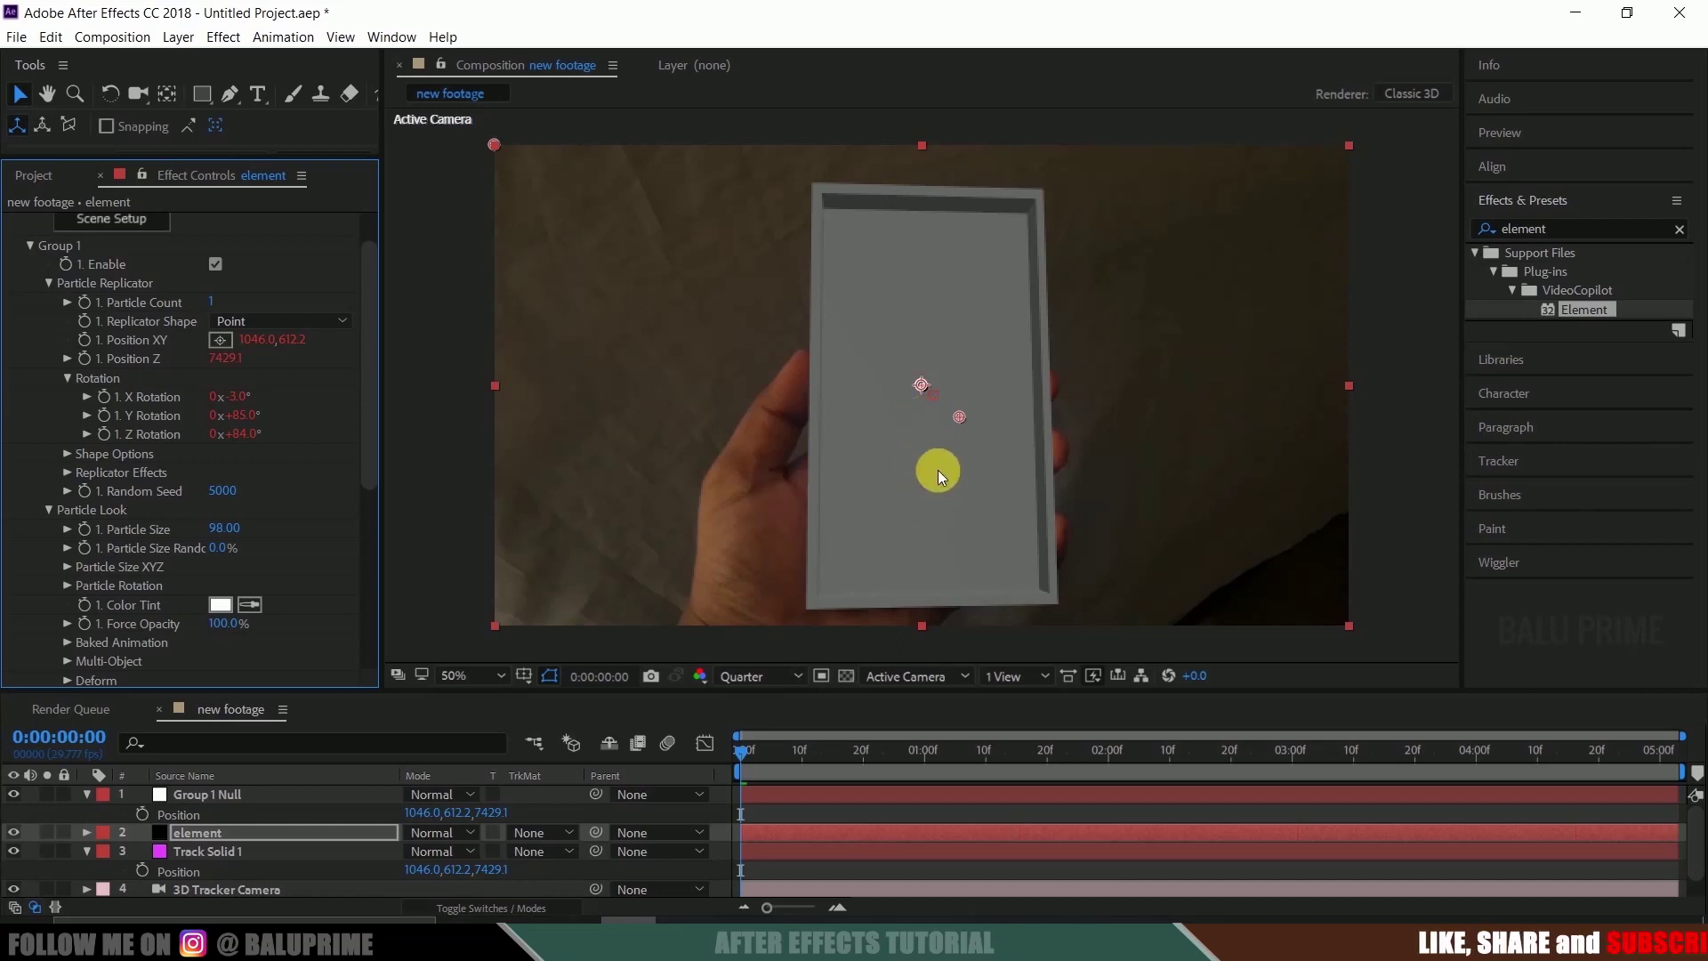
Step: Play back and scrub the composition to check how the box follows the phone
key("space")
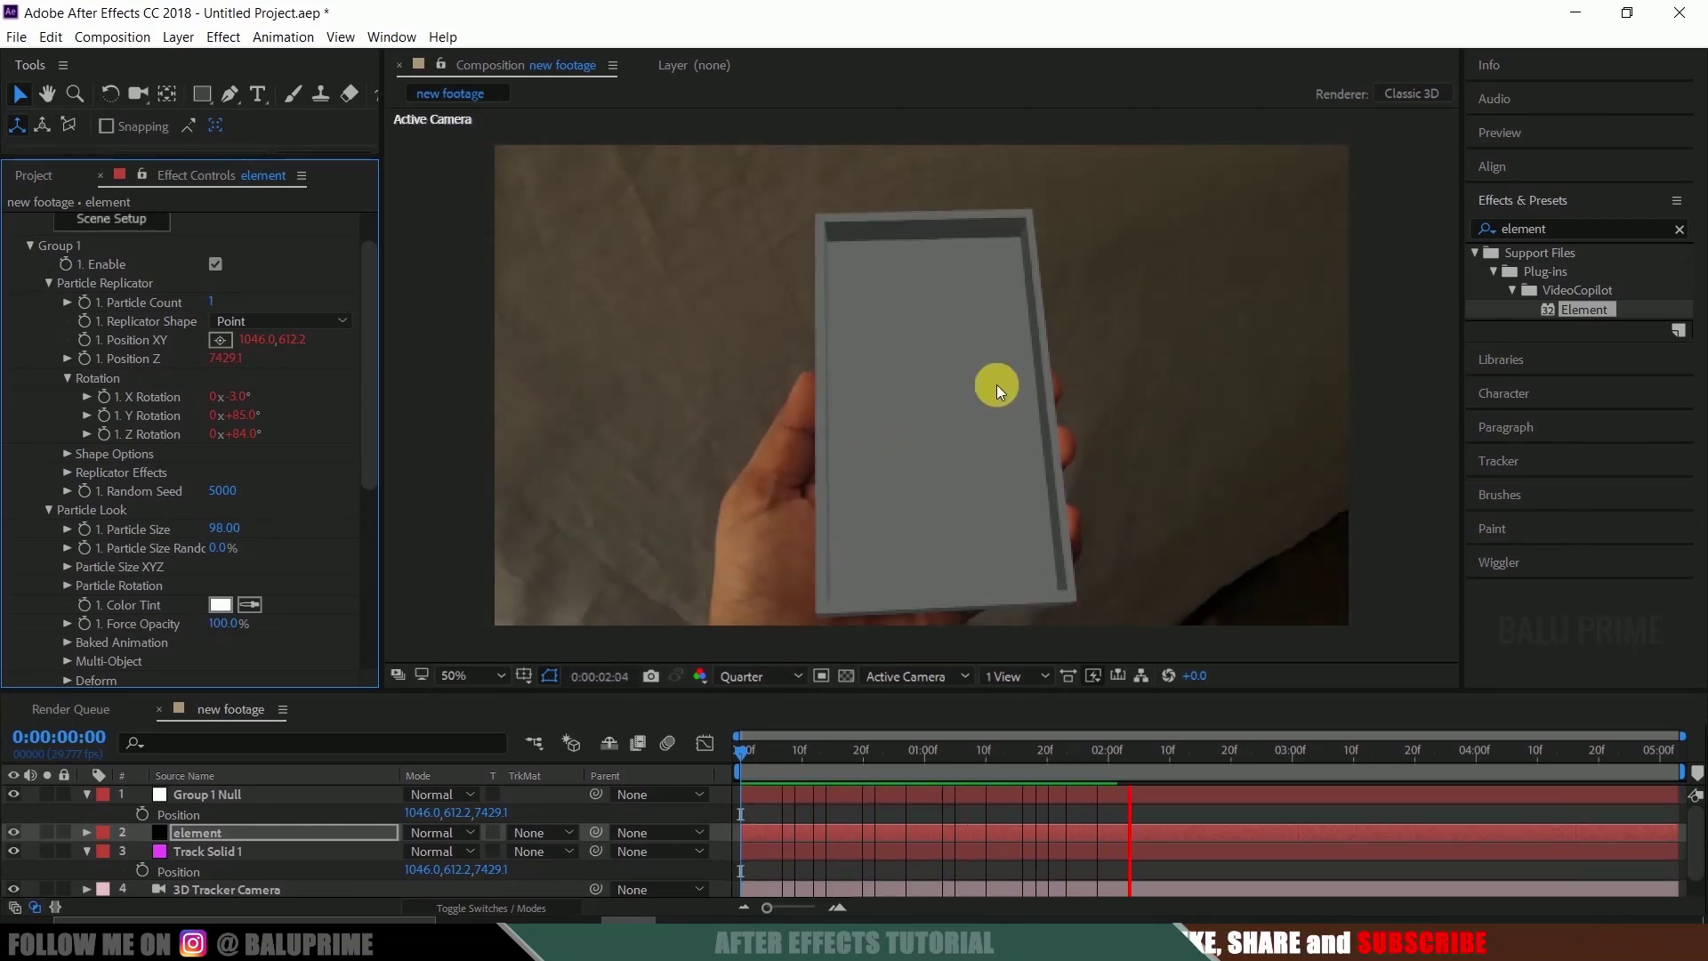
left_click_drag(898, 751, 1006, 752)
left_click(1091, 756)
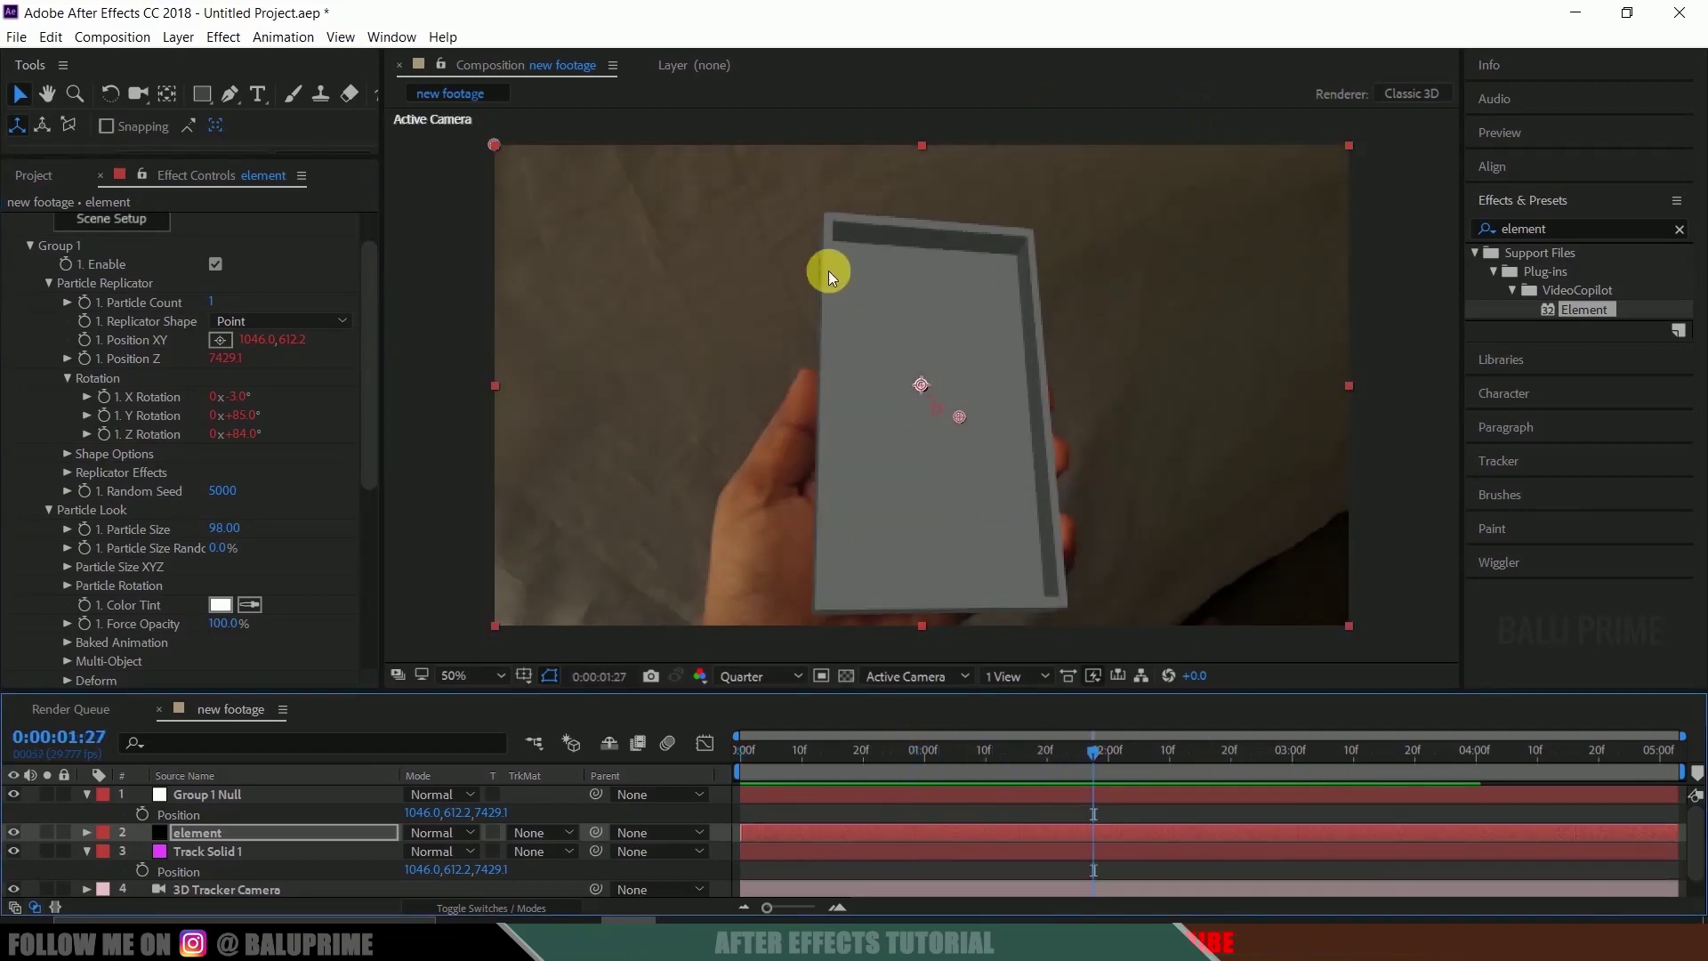
Step: Refine Group 1 to rotation X -9°, Y 94°, Z 83°, Particle Size 101 and X position 947, and return to the first frame
left_click_drag(1087, 755, 1050, 763)
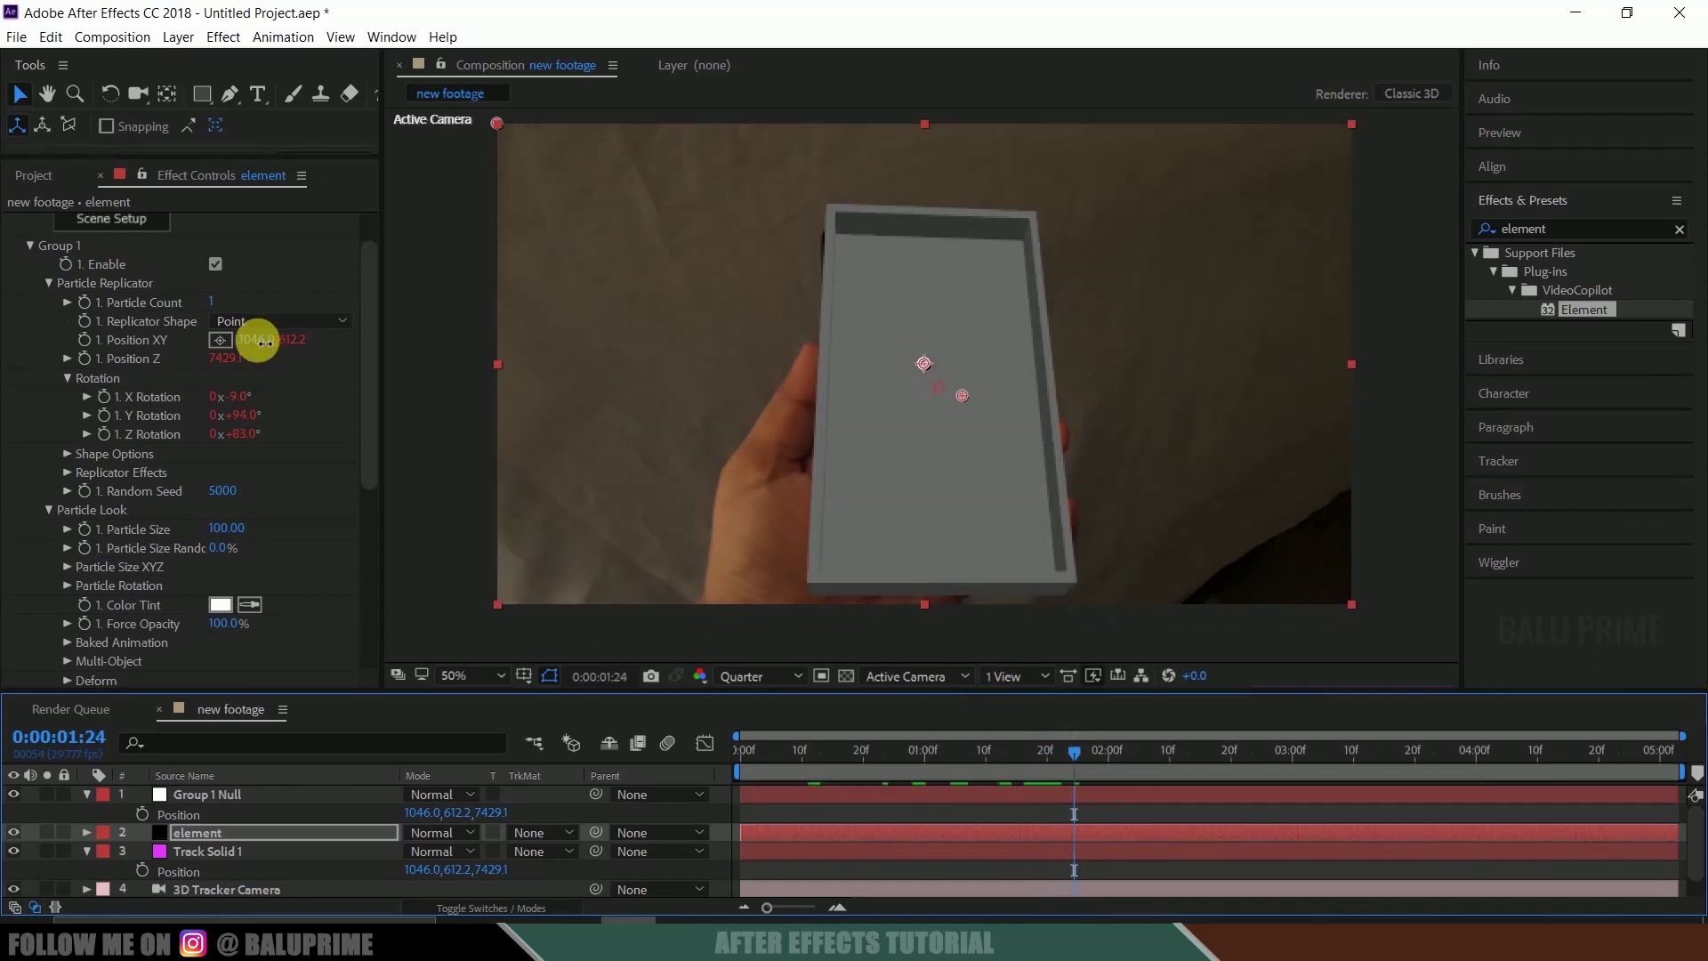
left_click_drag(259, 340, 140, 364)
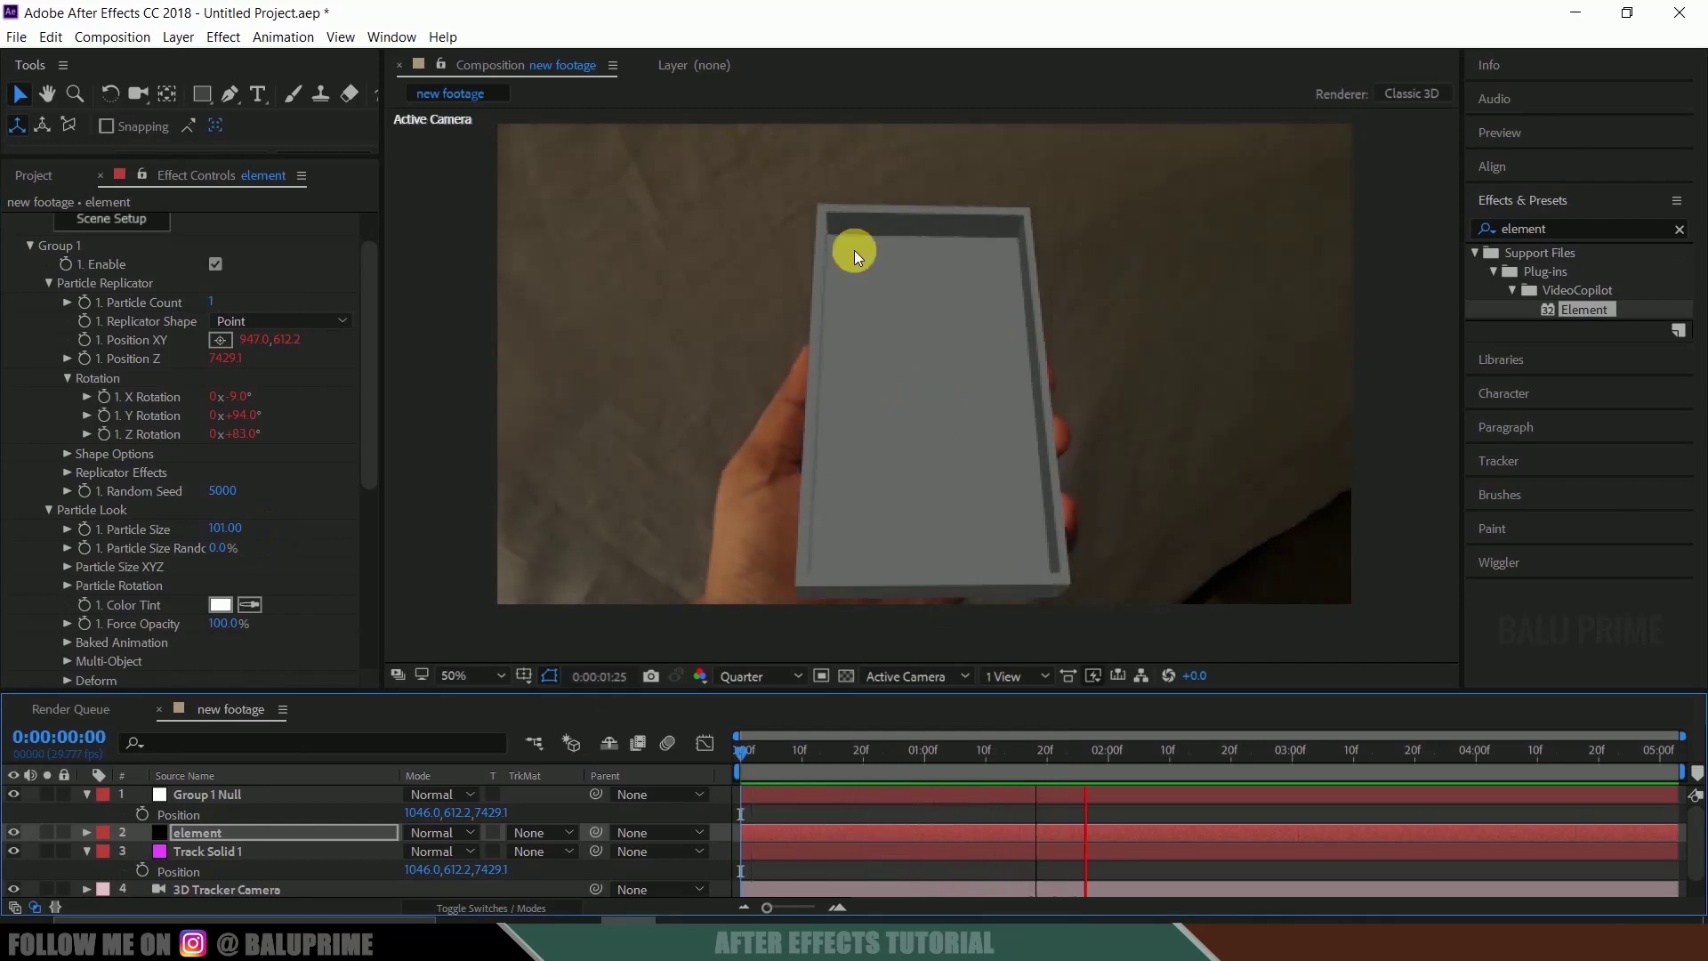
left_click(743, 754)
Step: Select the element layer and reopen its Element Scene Setup
left_click(189, 835)
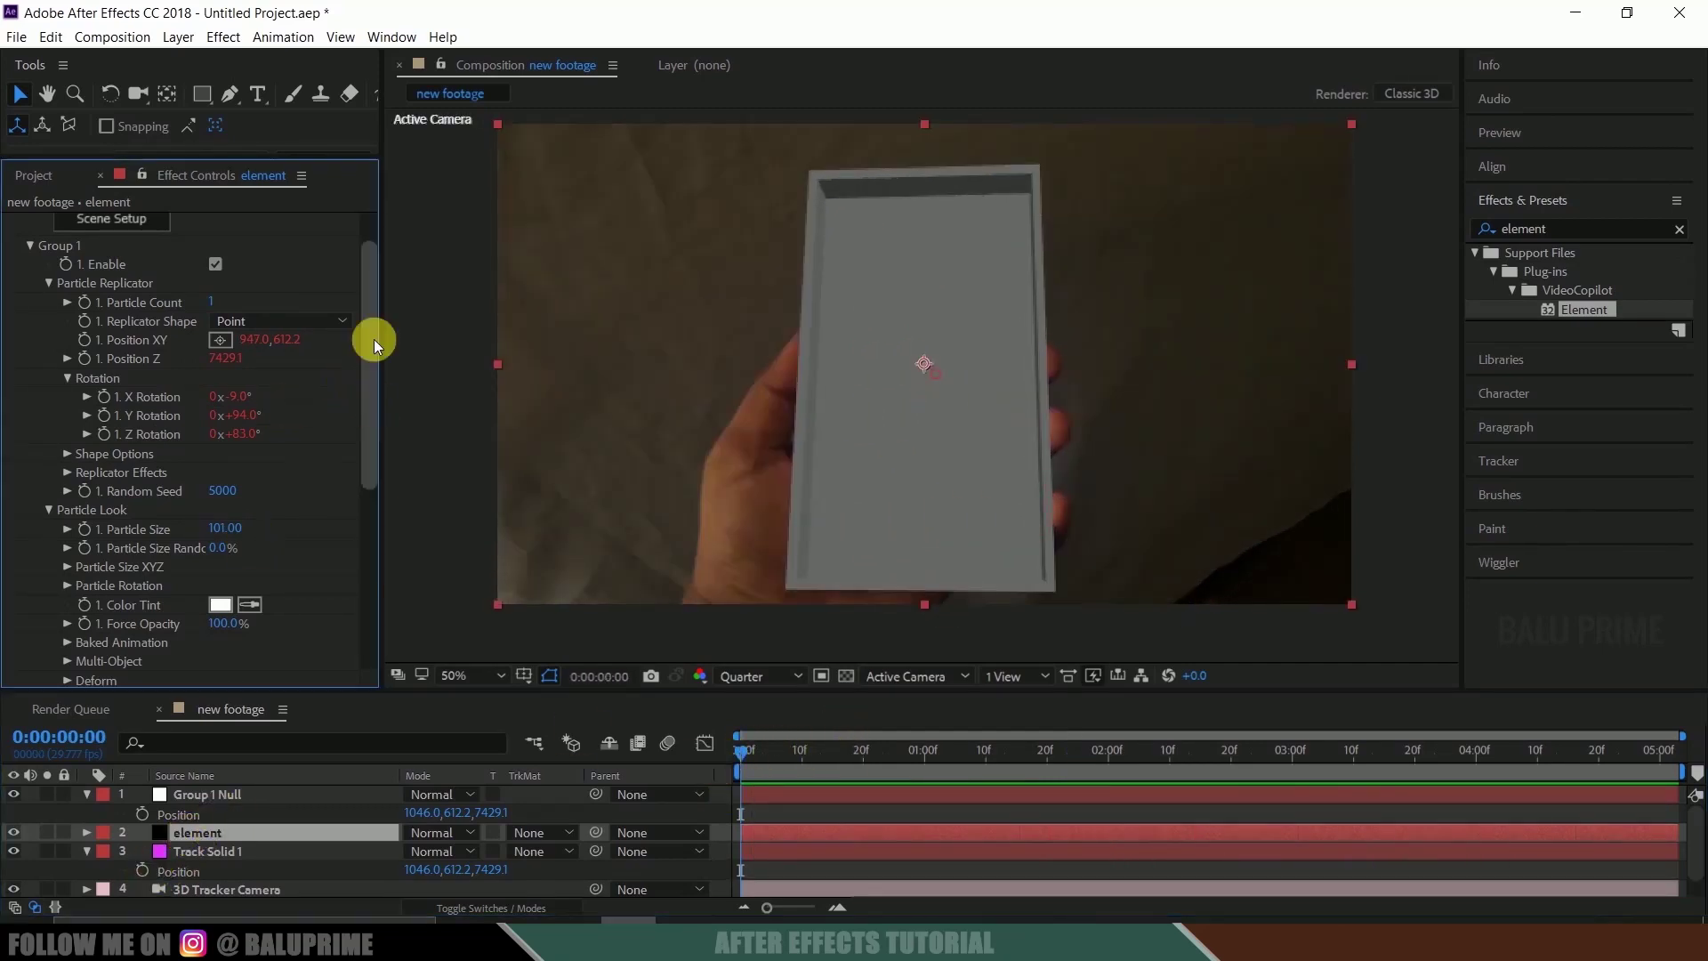
left_click_drag(373, 335, 373, 308)
left_click(104, 272)
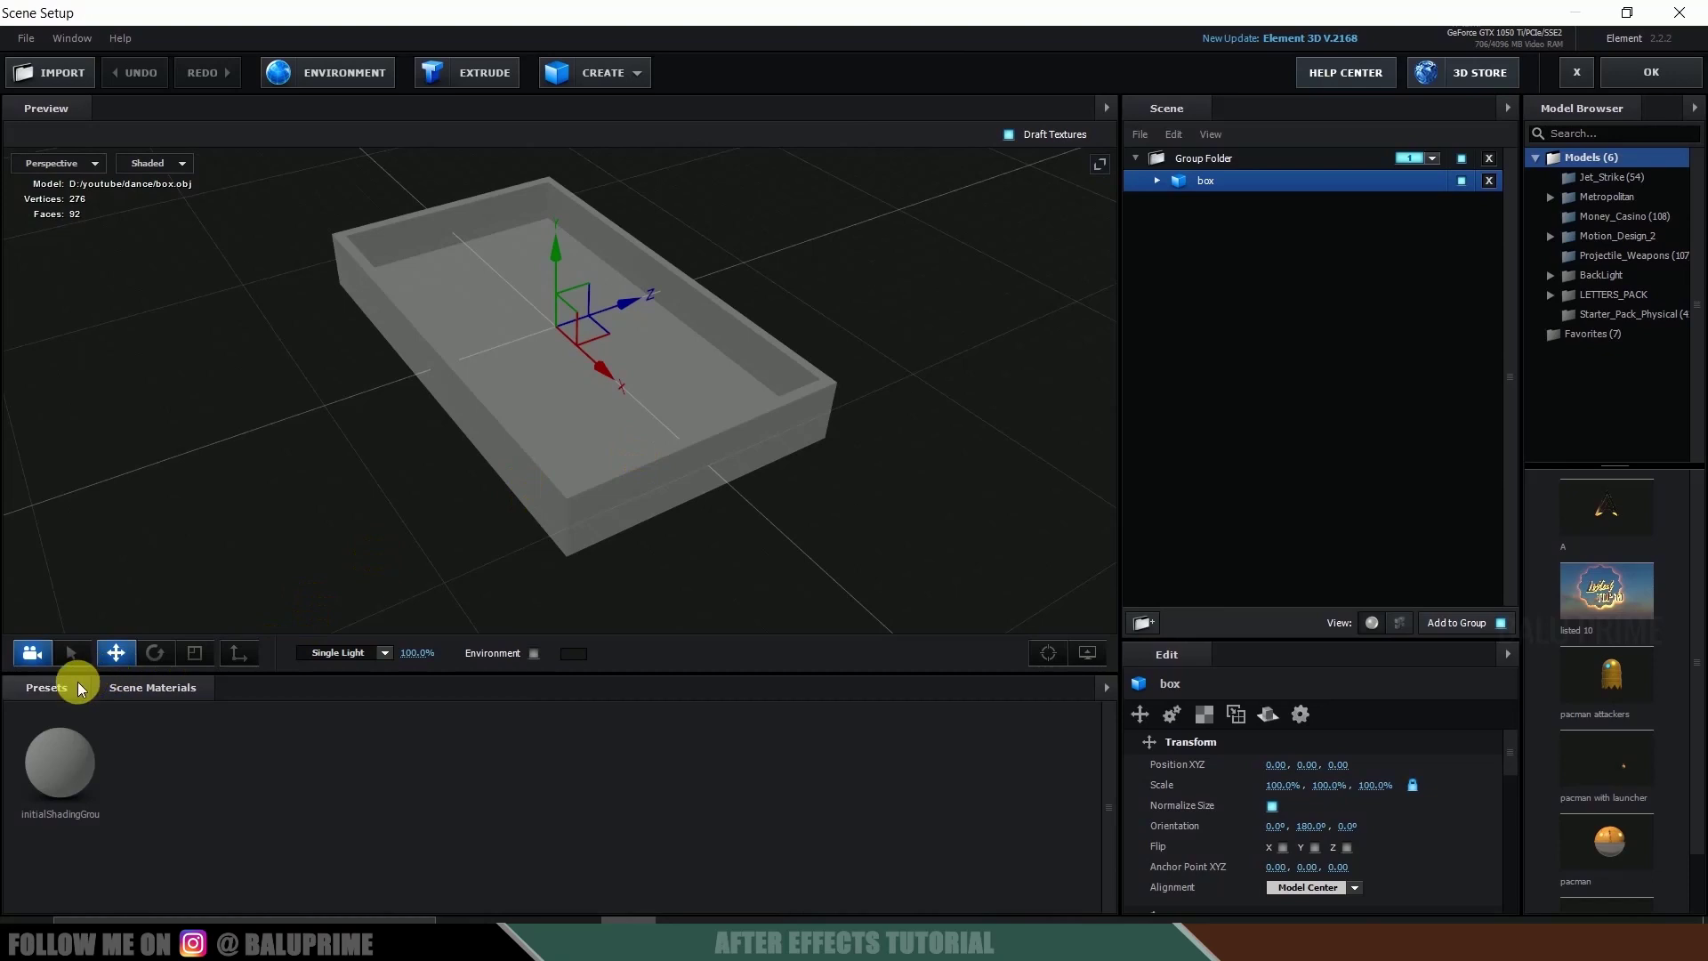
Step: Apply the brick_old_red_02 material from the Pro_Shaders_2 Brick presets to the box model
left_click(49, 688)
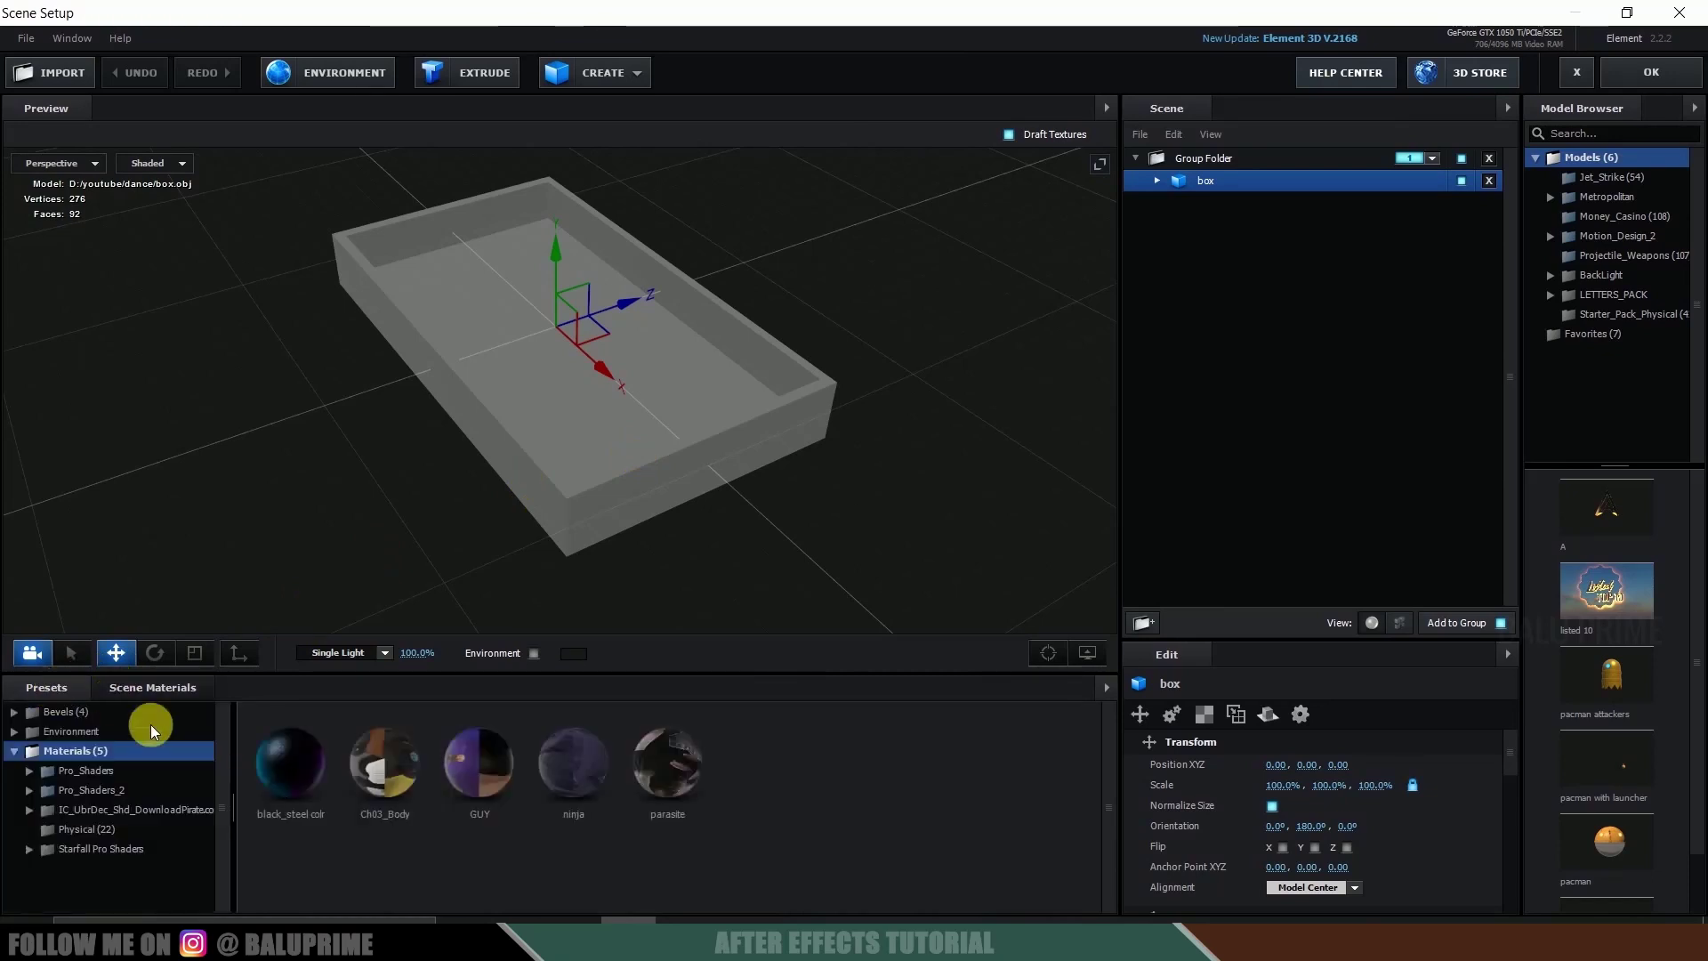
left_click(79, 791)
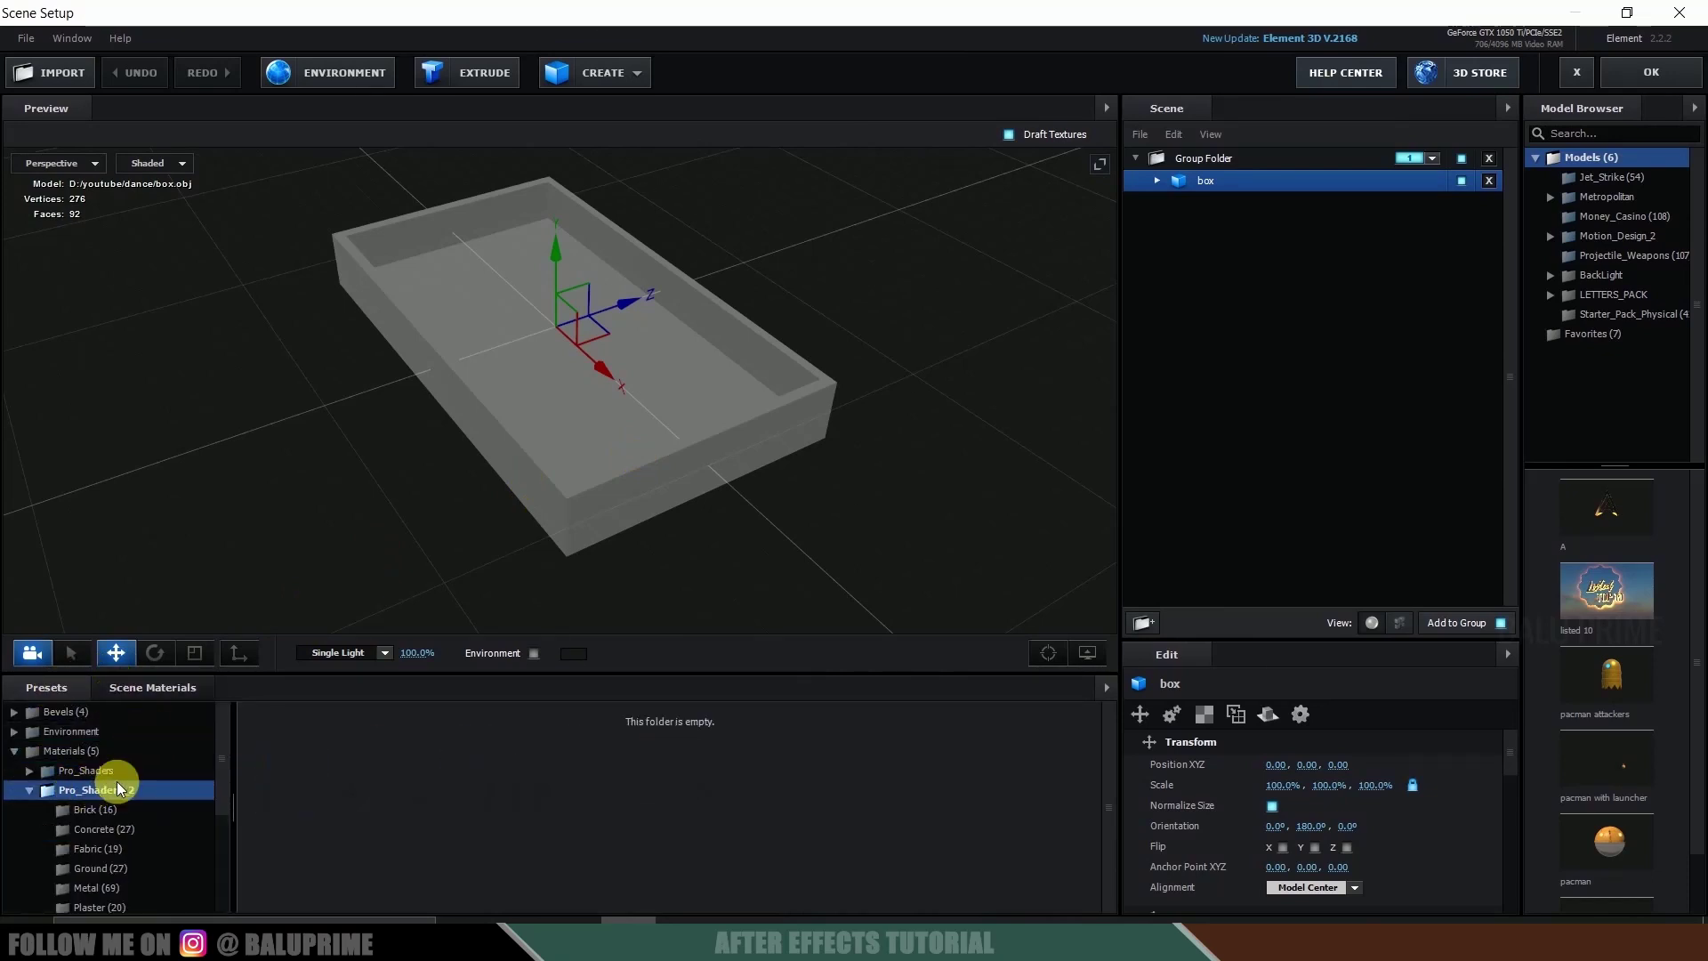
scroll(161, 803, "down", 2)
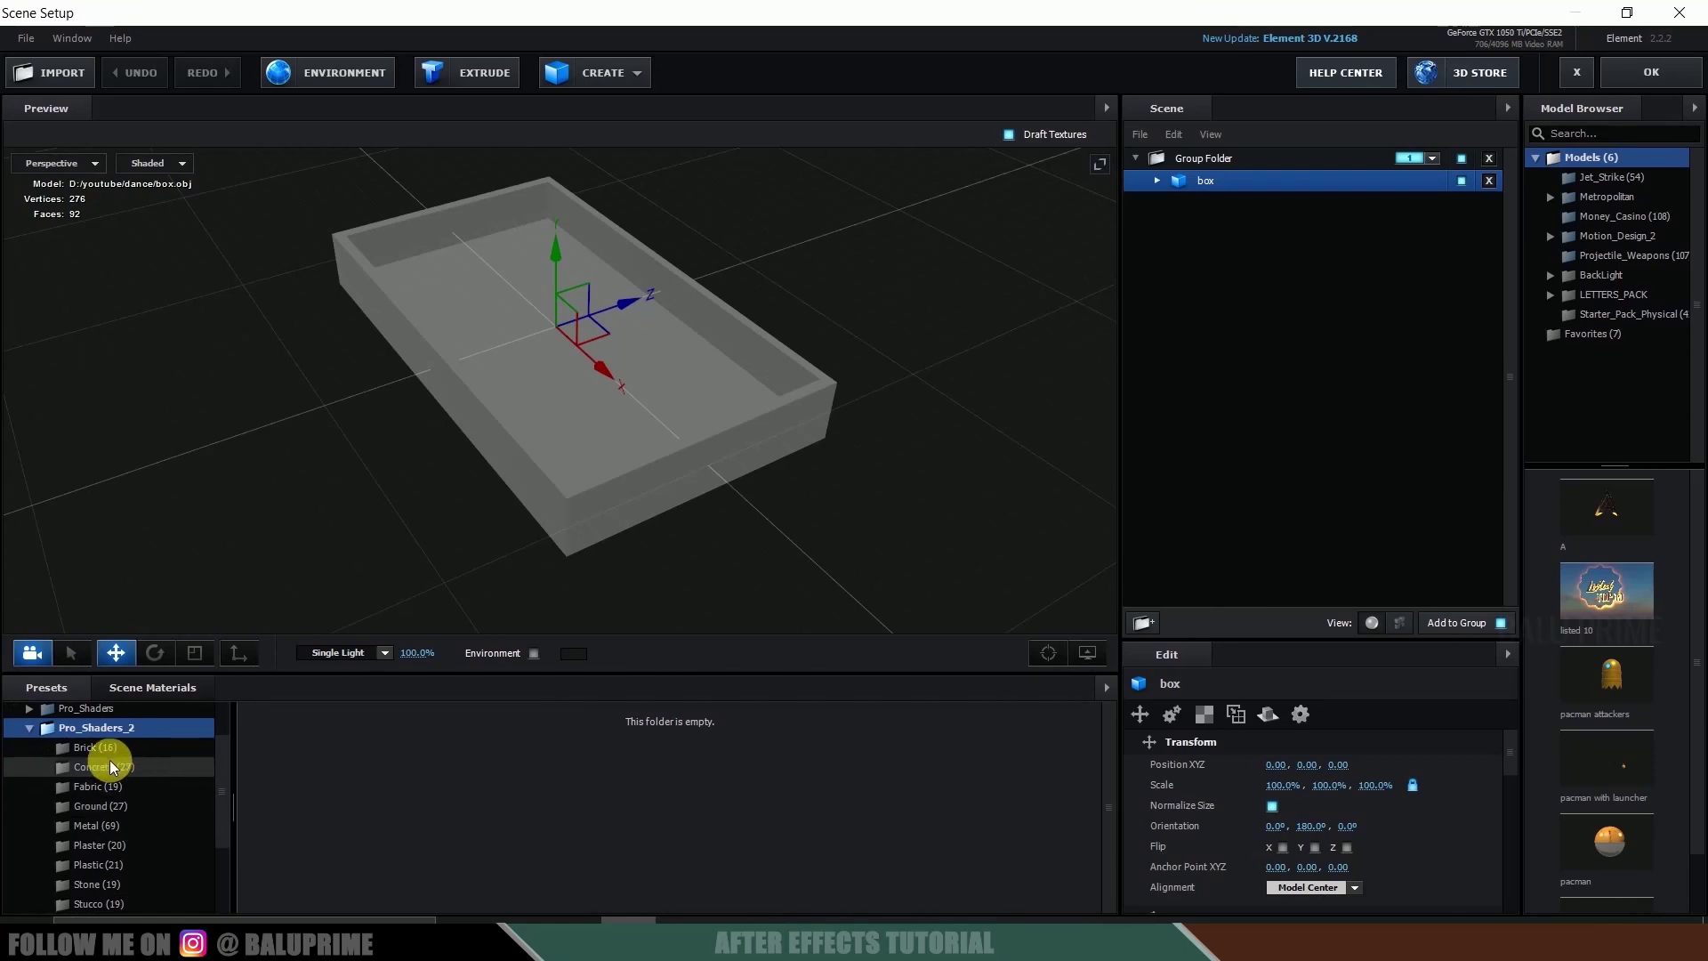
left_click(104, 749)
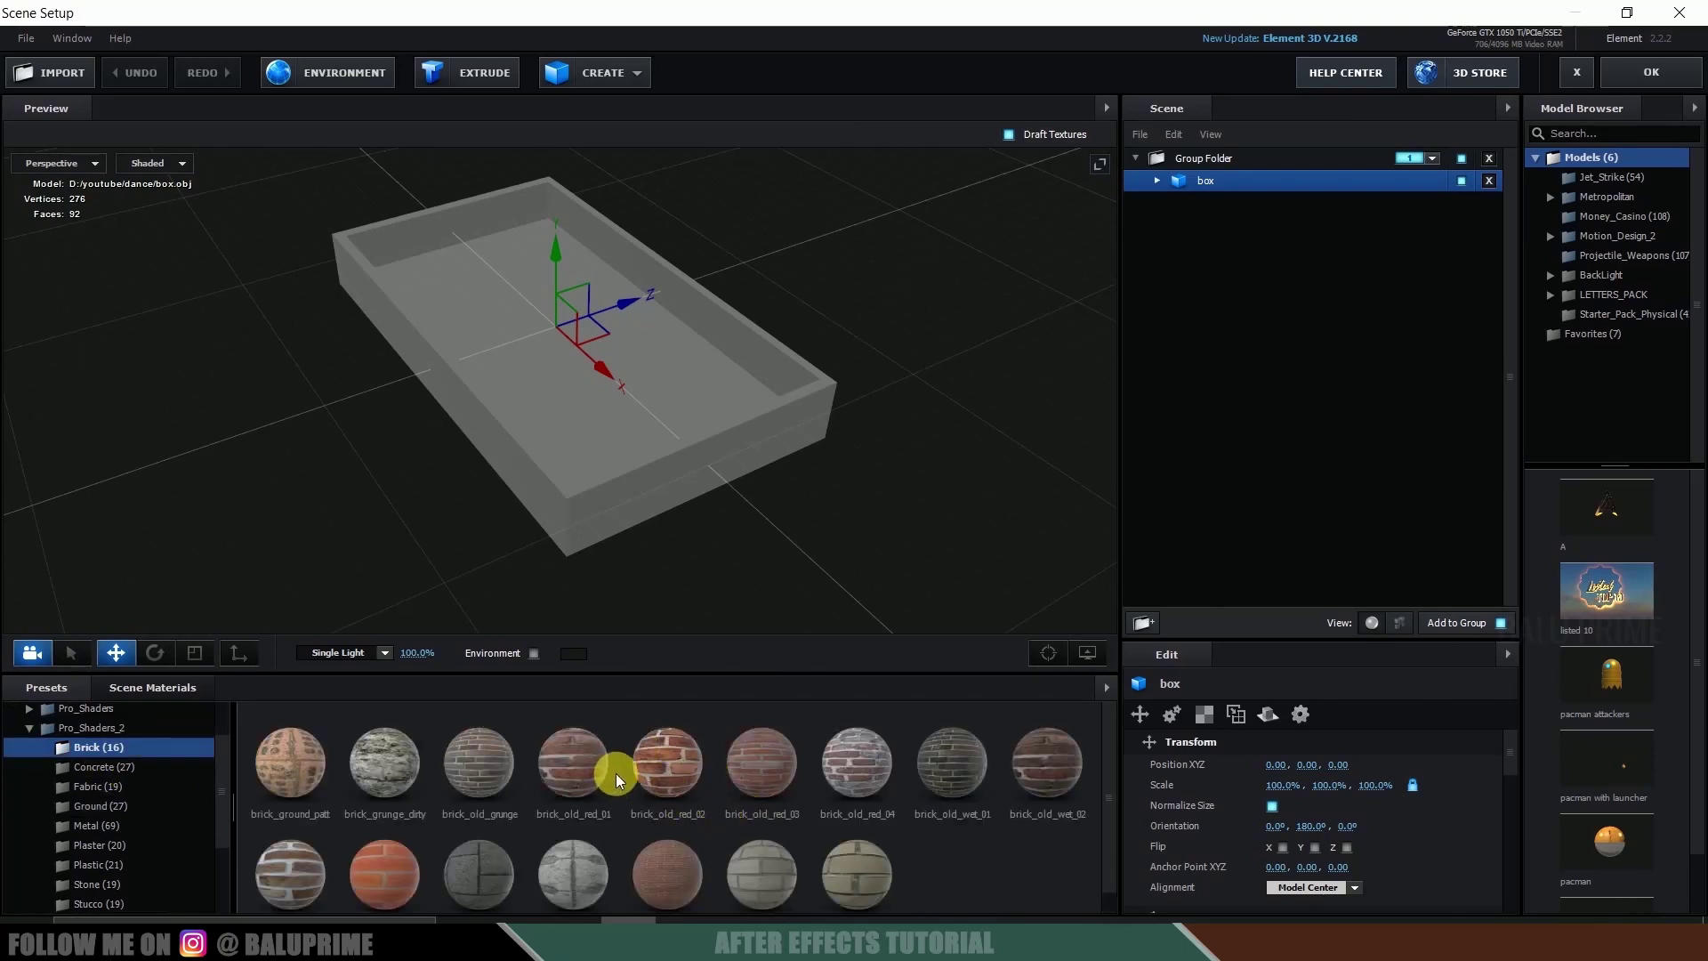
left_click_drag(676, 765, 1267, 340)
left_click_drag(1210, 178, 1208, 177)
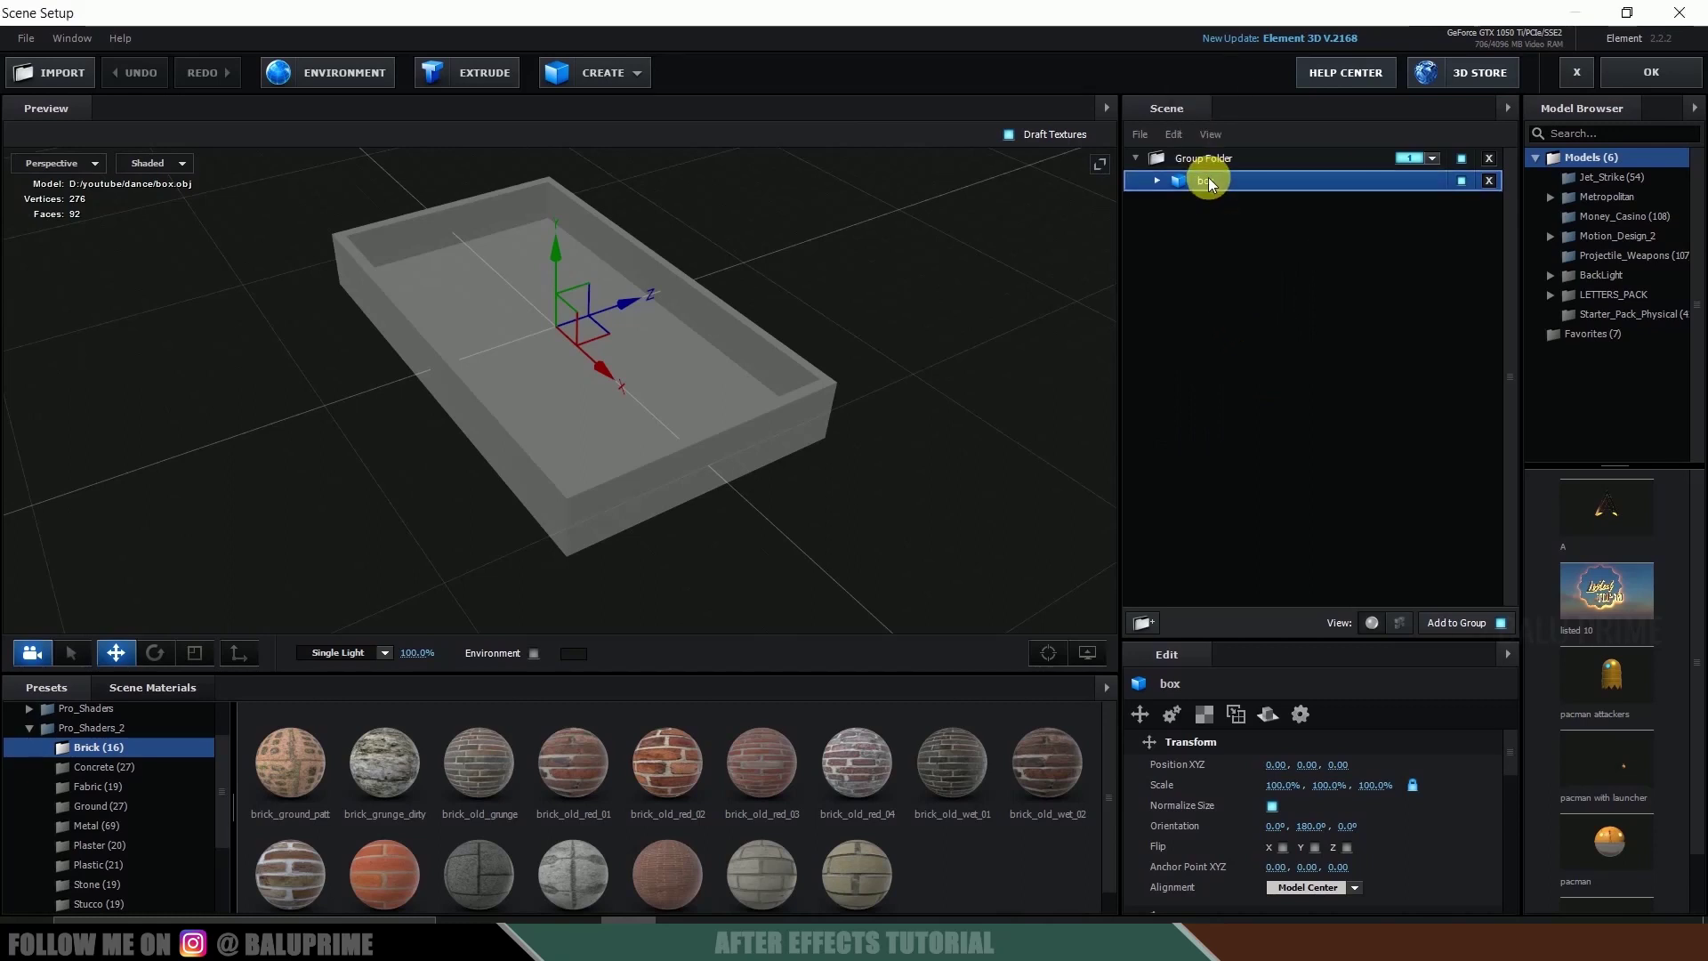
Step: Set the box's UV Repeat to 10 by 10 and its Texture Mapping to Box (Preserve Aspect)
left_click(1203, 713)
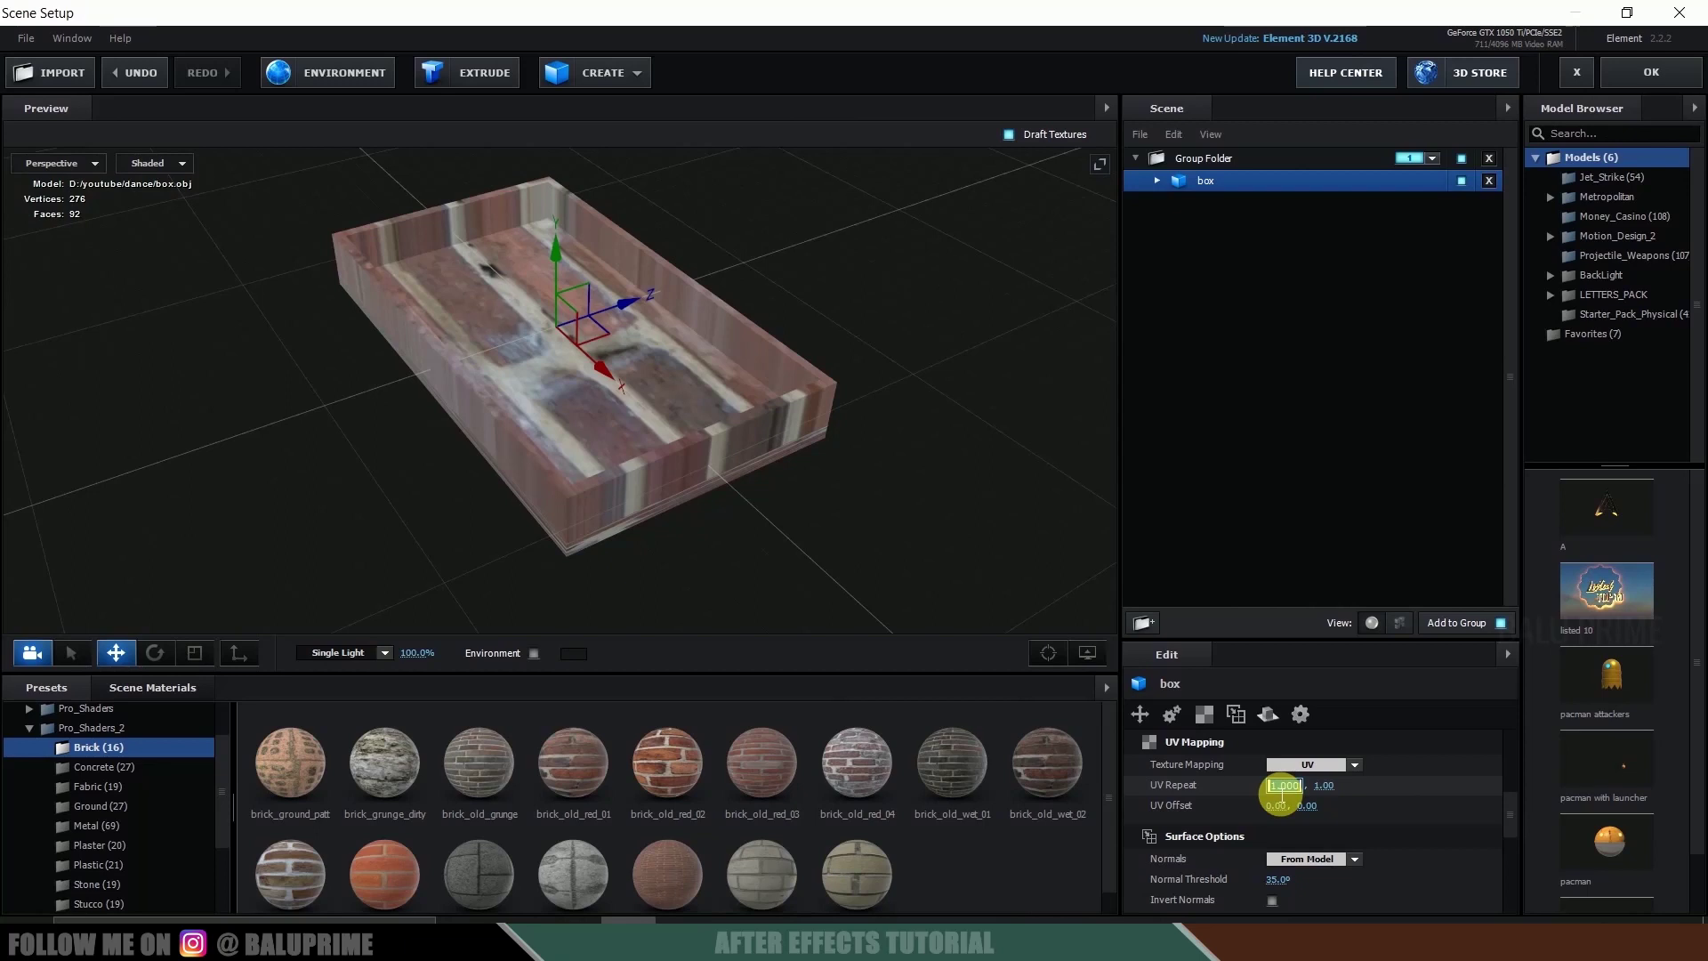
left_click(1277, 785)
type("10")
key("Return")
left_click(1310, 787)
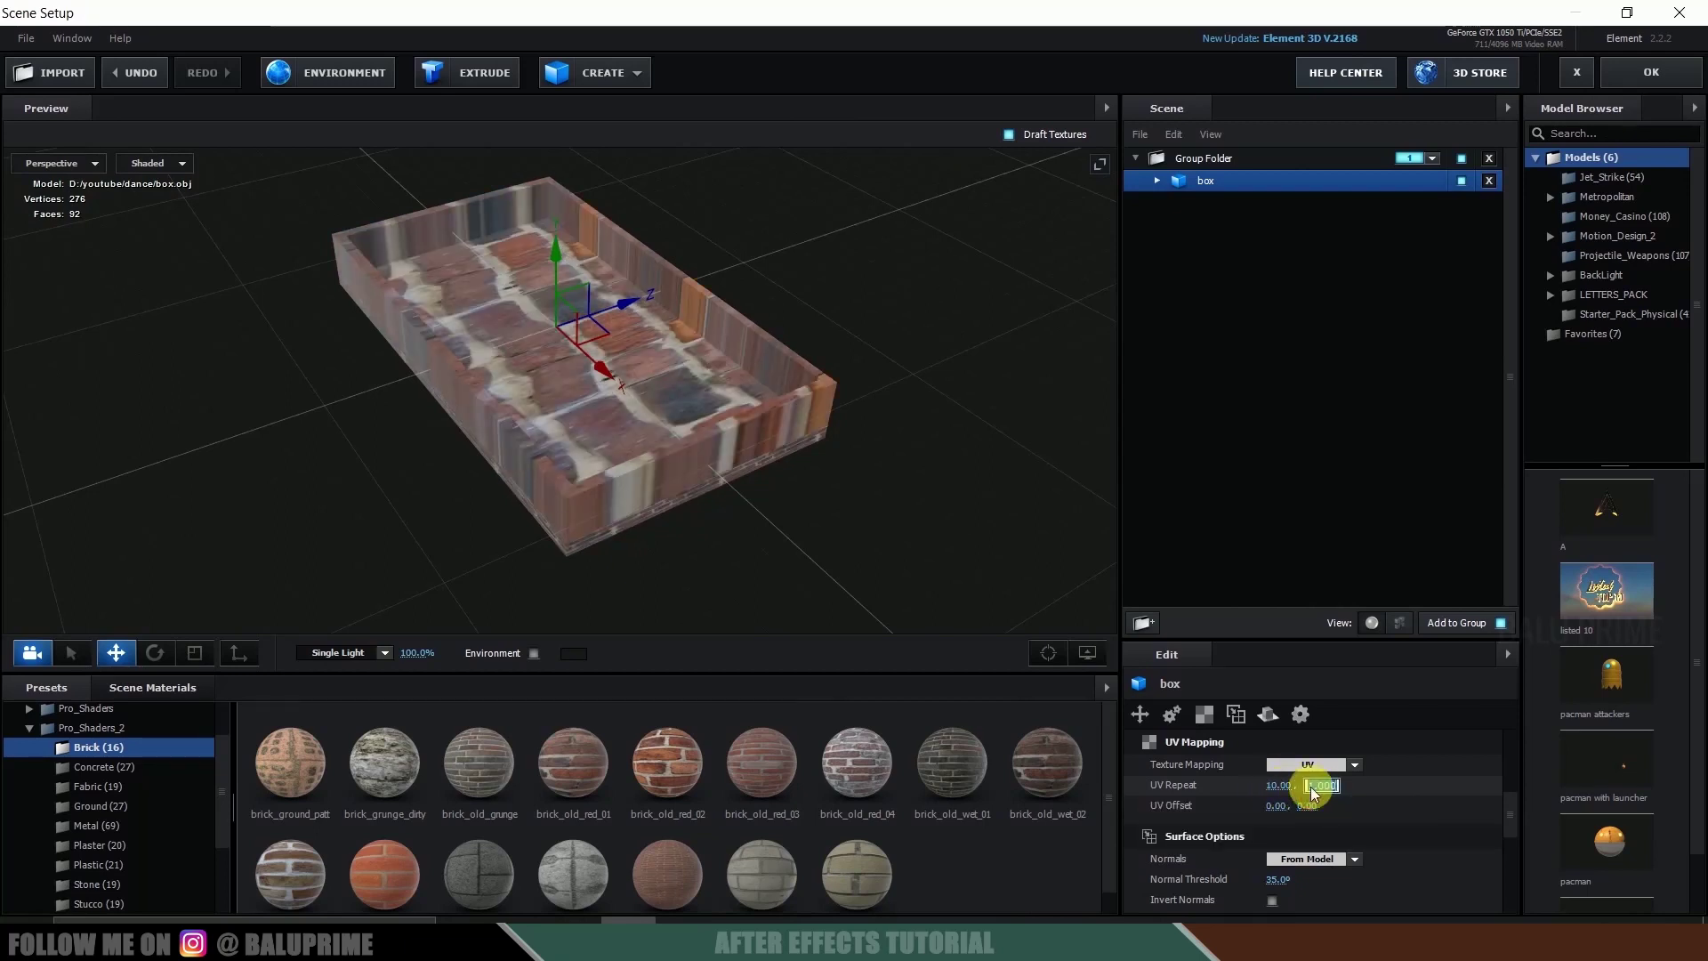
key("Return")
left_click(1333, 765)
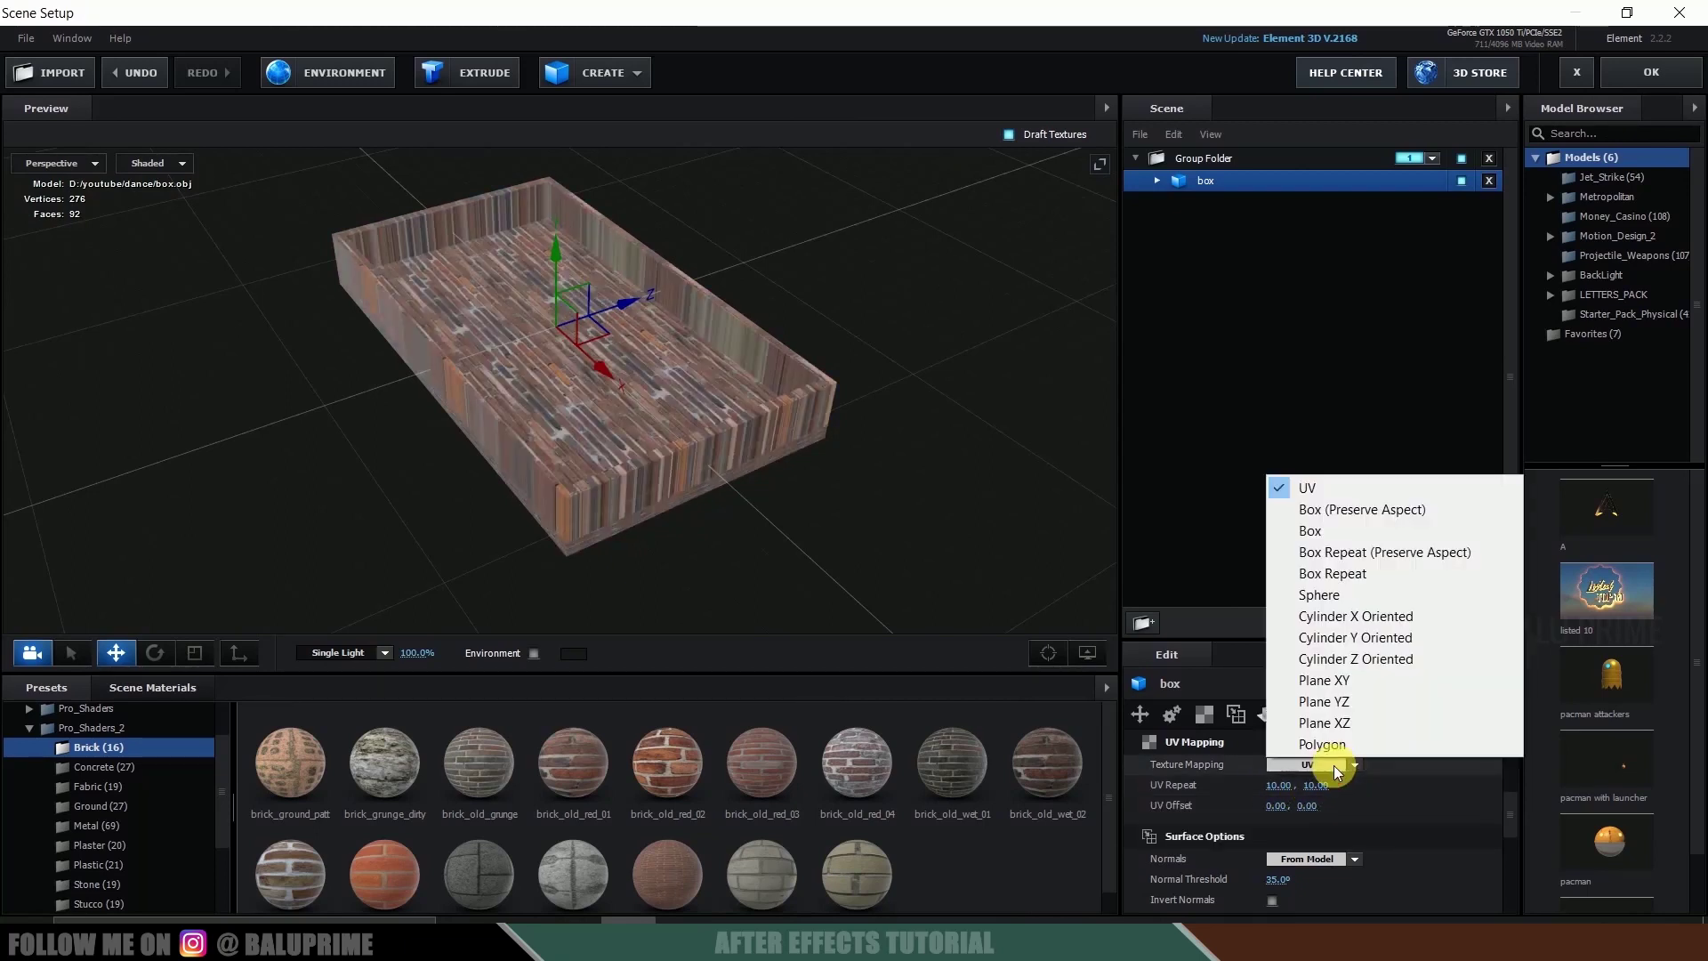
left_click(1393, 509)
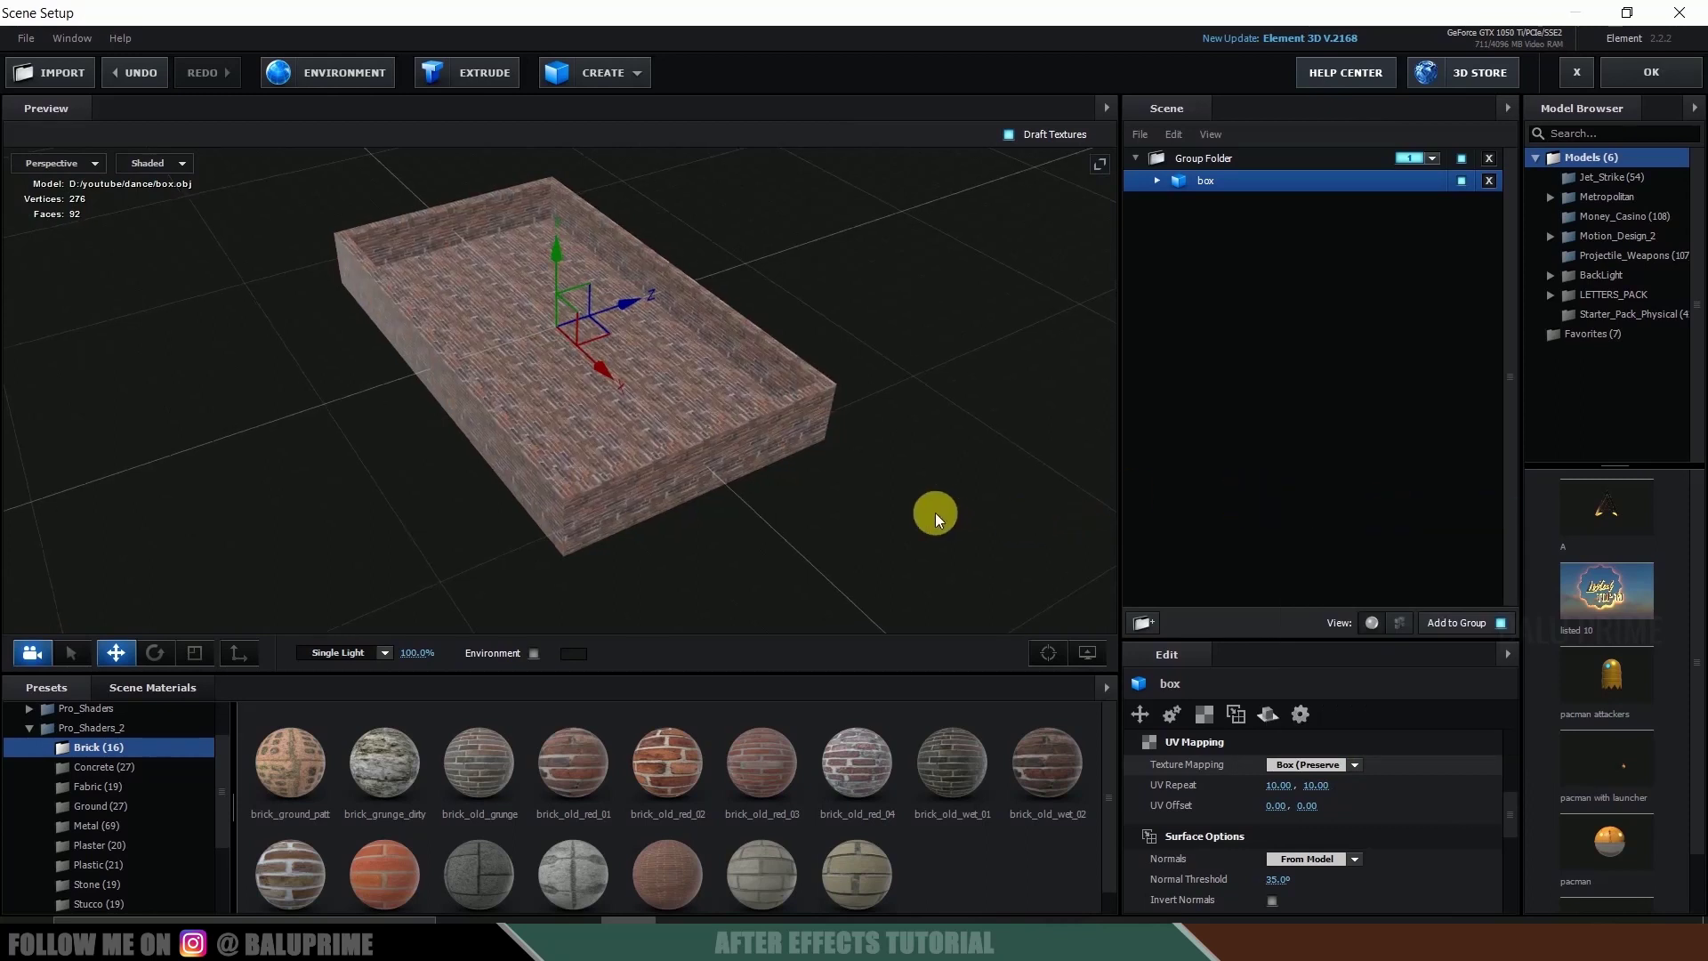
scroll(898, 491, "up", 6)
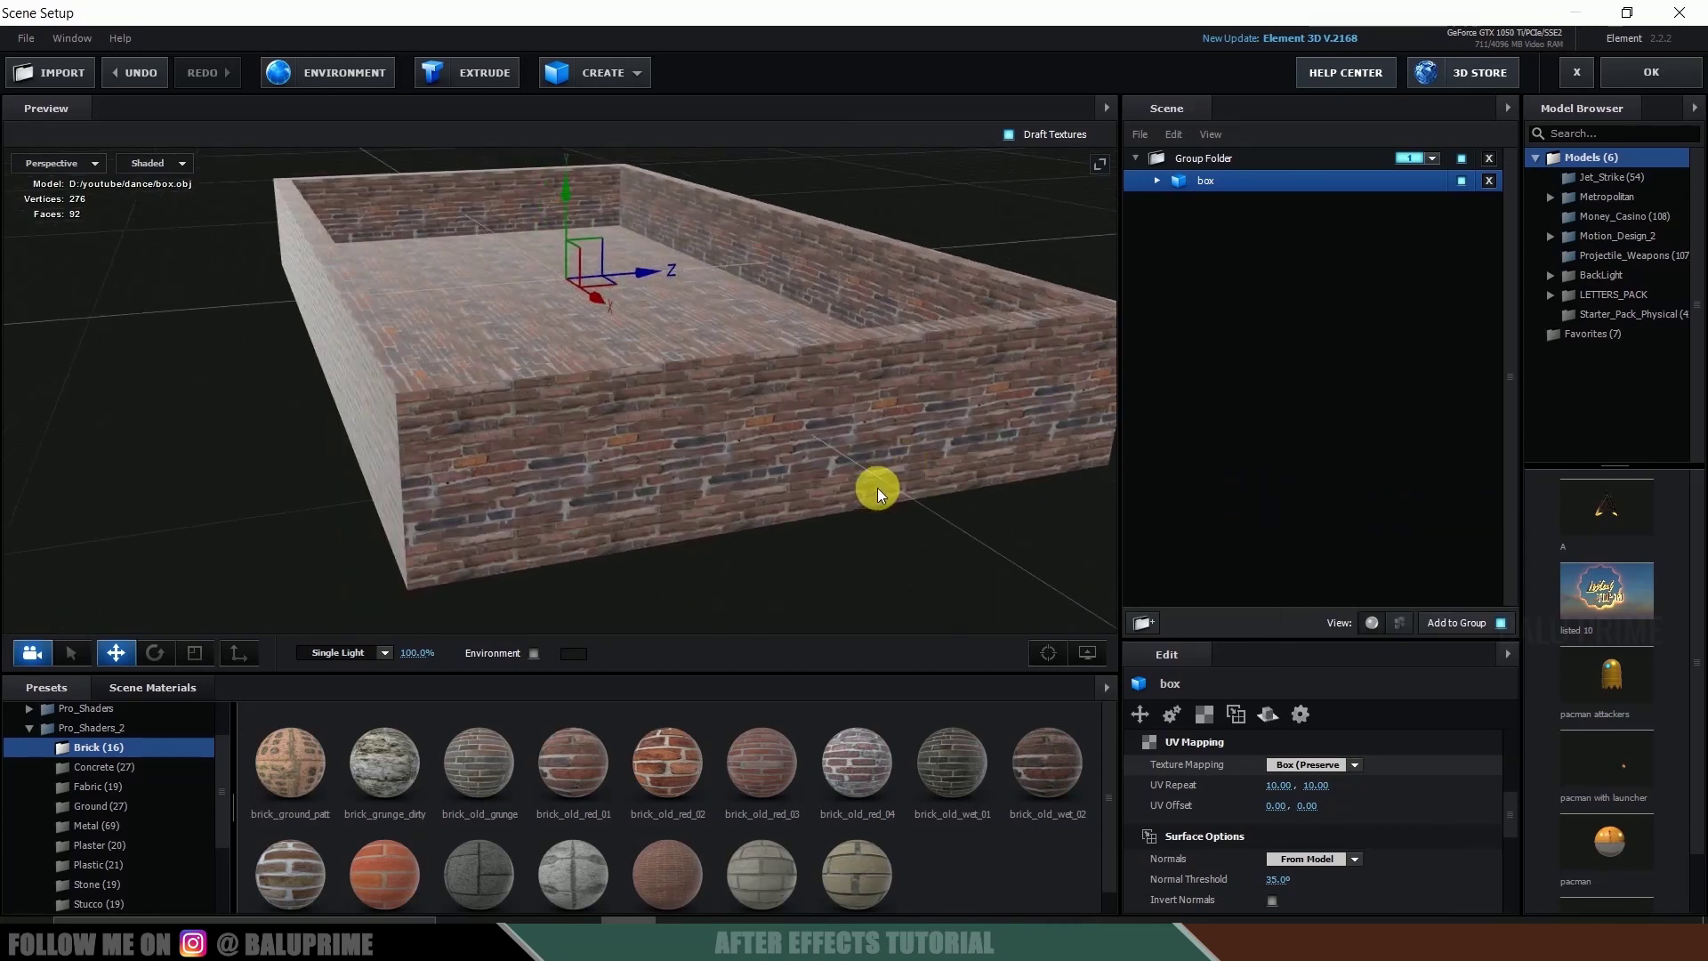
scroll(877, 488, "down", 6)
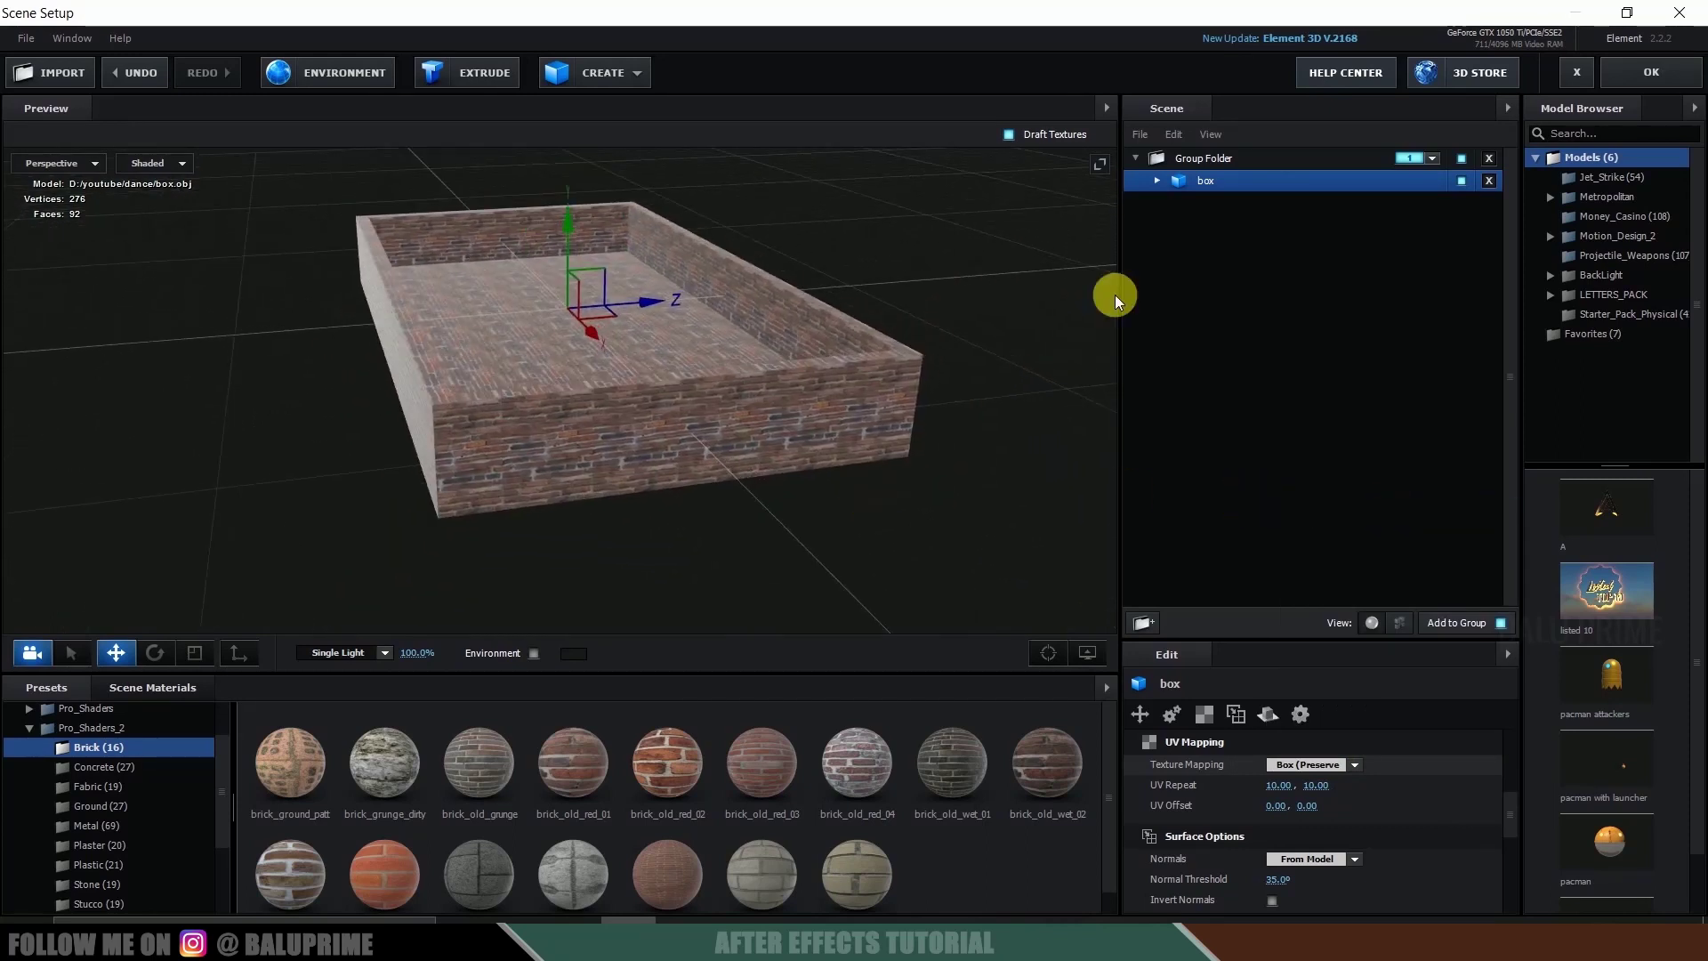
Step: Duplicate the brick box model and select the second box in the group
right_click(1209, 178)
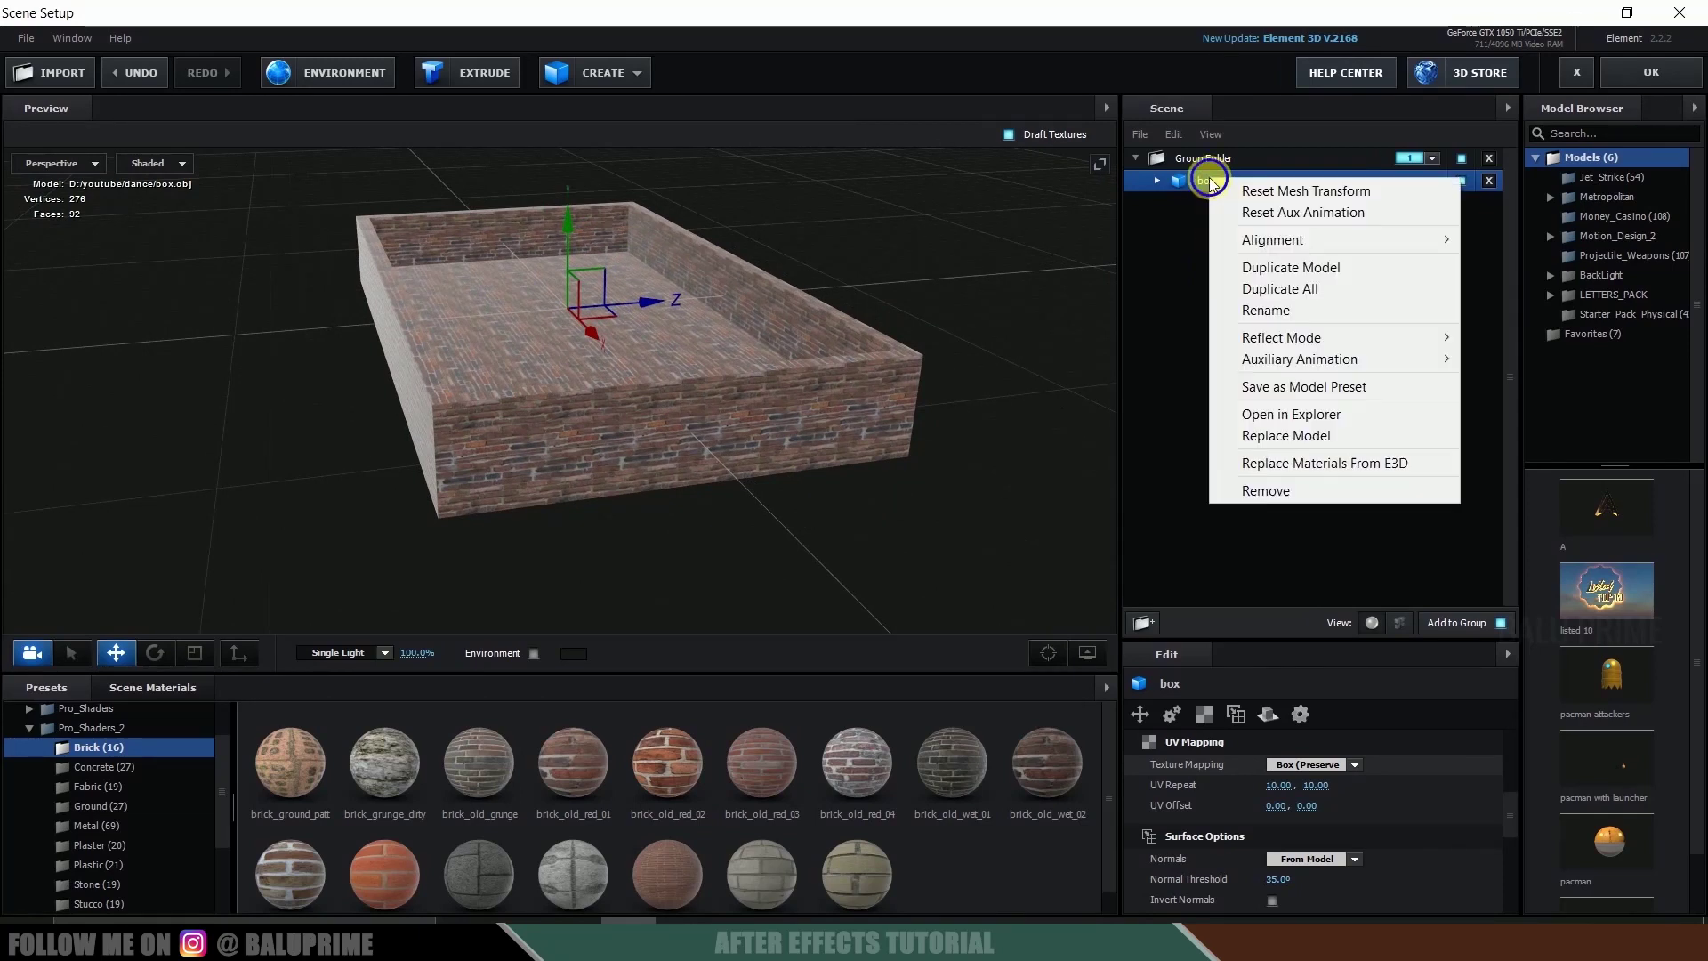
left_click(1286, 267)
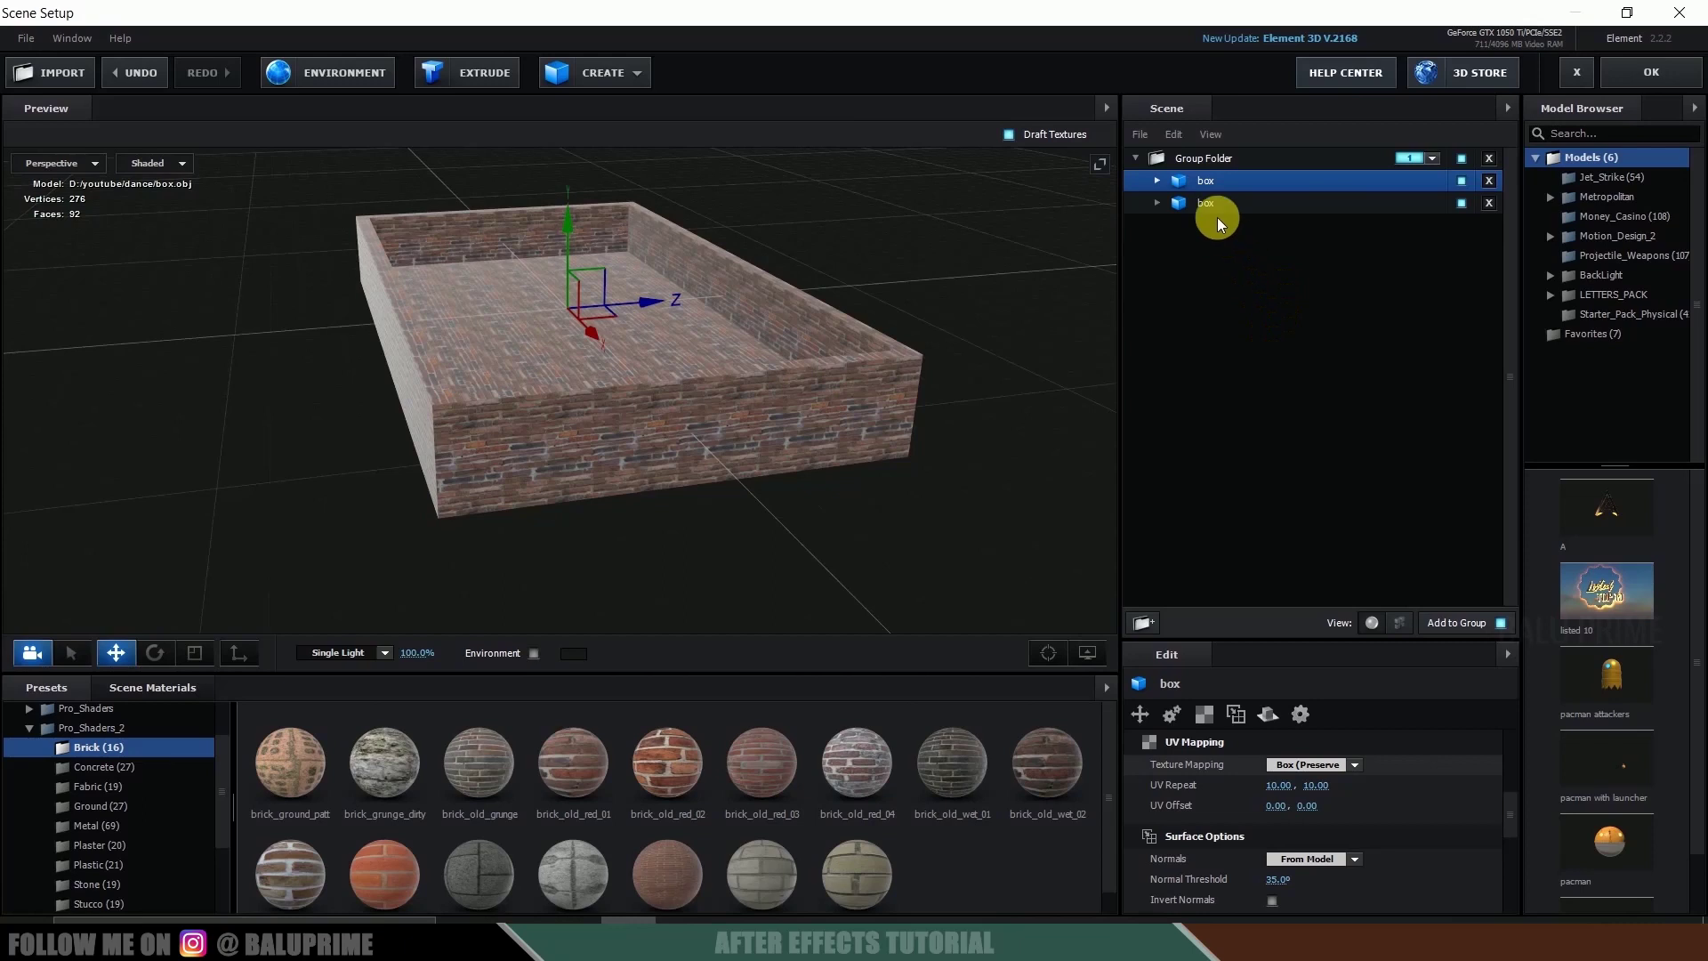
left_click(1209, 202)
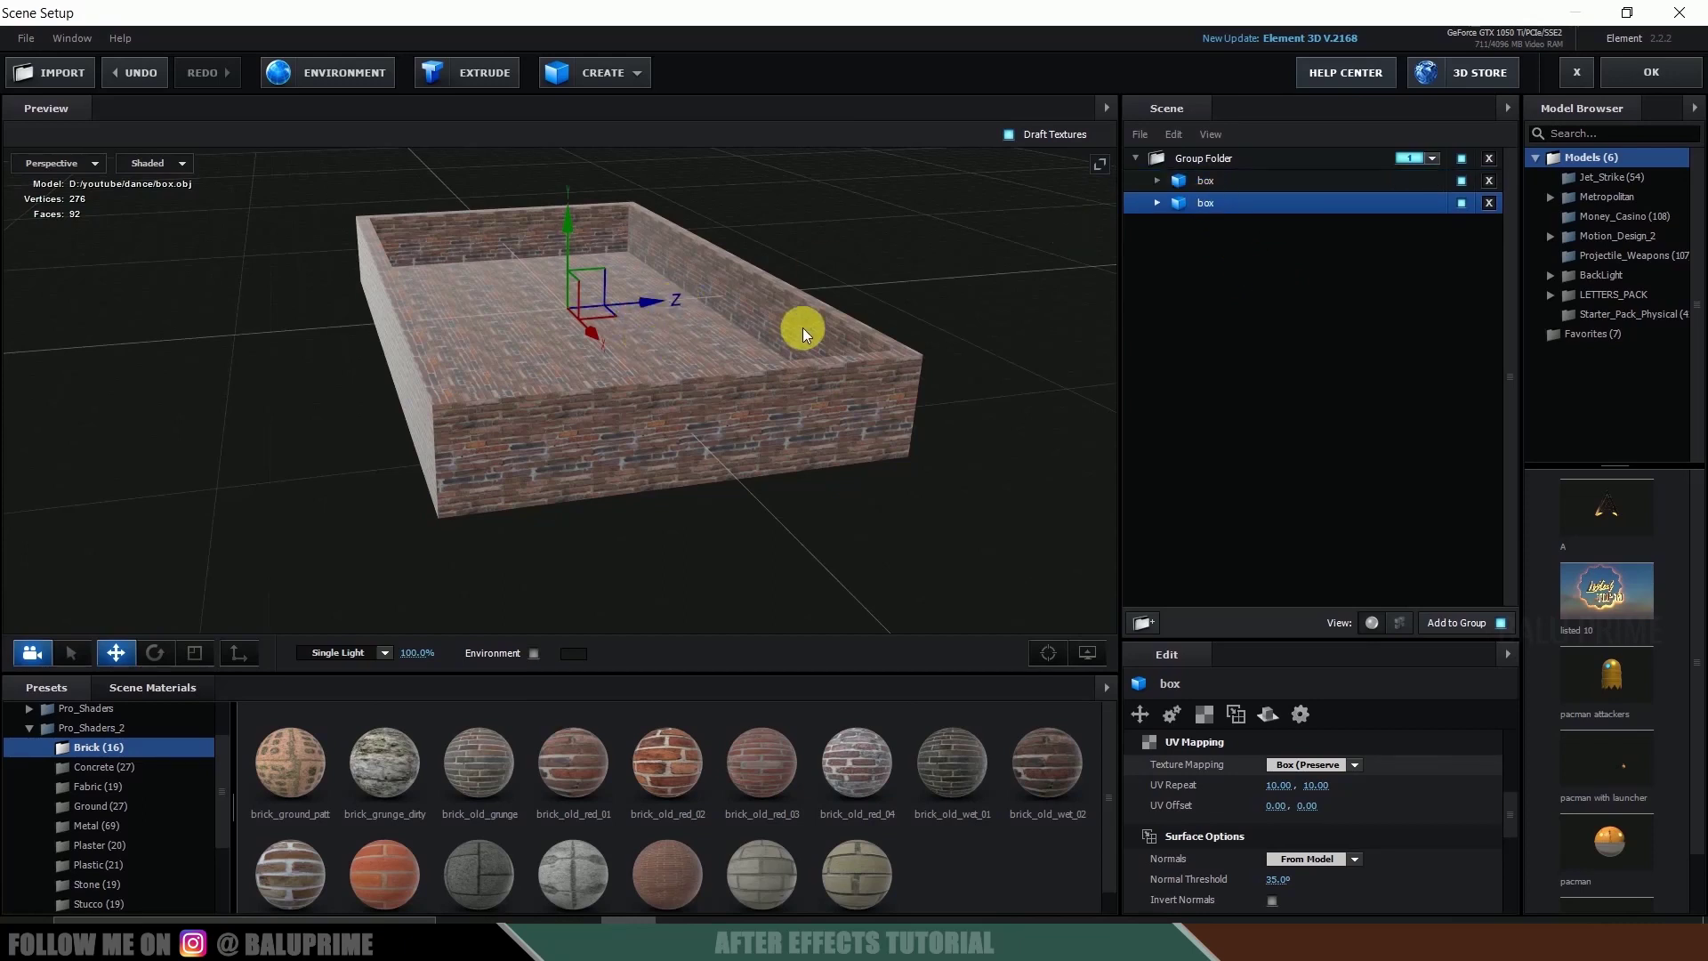
Step: Raise the duplicate box above the original and flatten it vertically into a thin slab
key("r")
left_click_drag(564, 225, 584, 155)
key("w")
key("r")
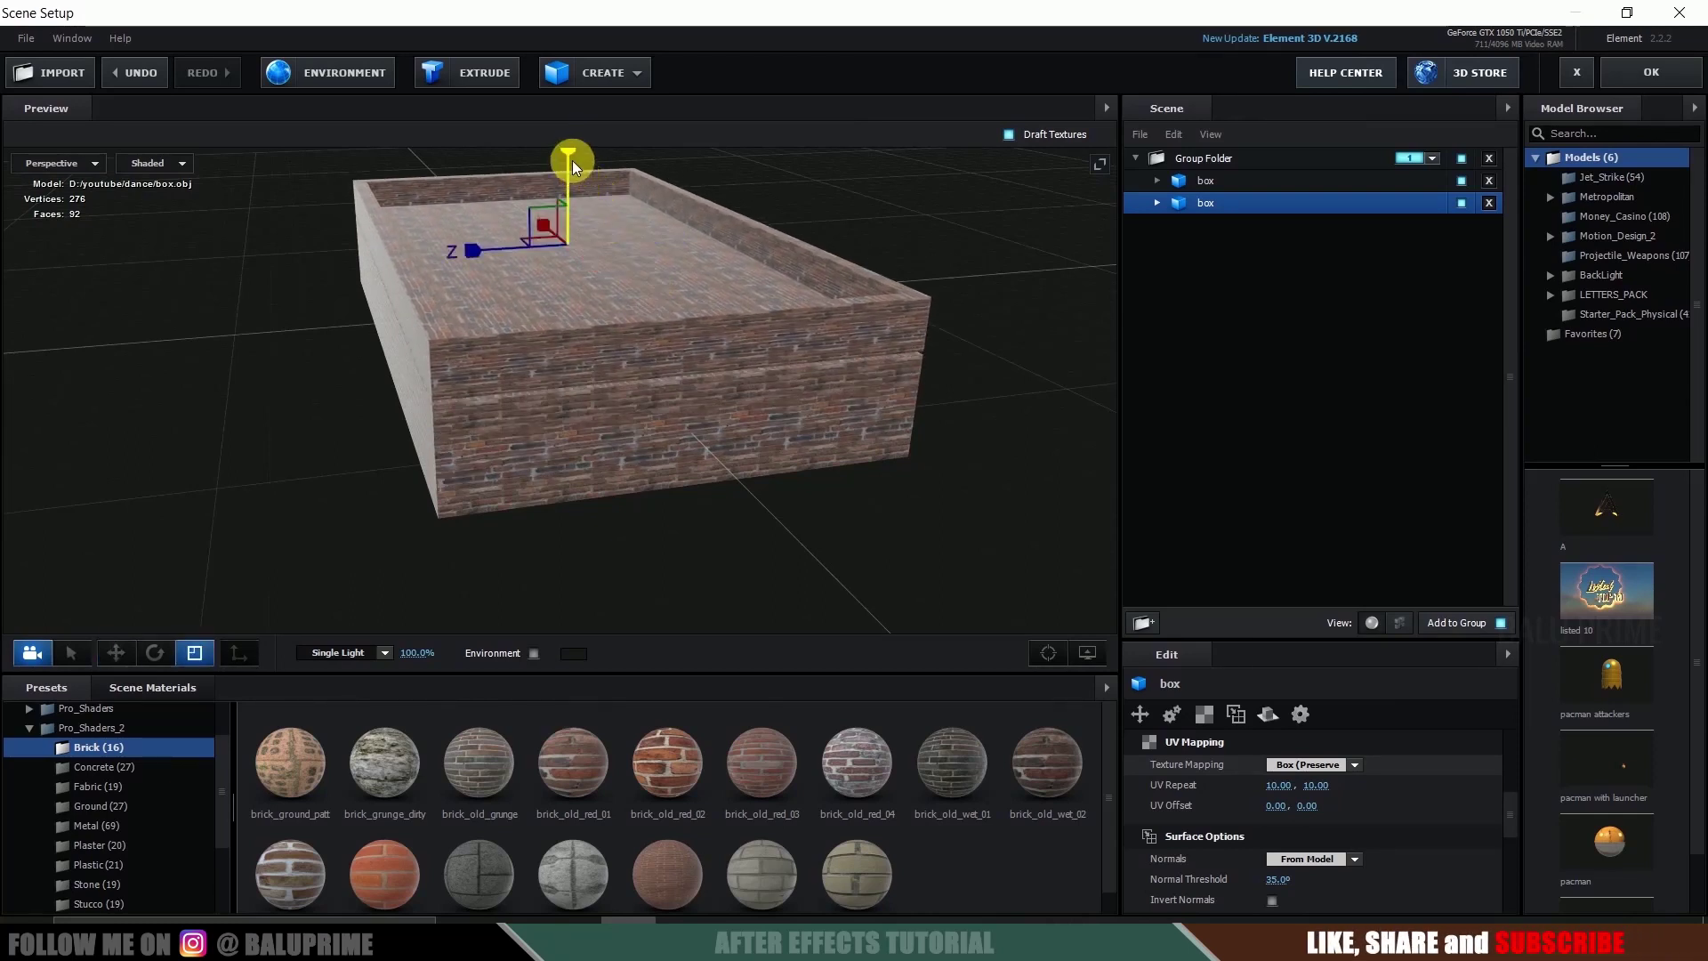
left_click_drag(568, 152, 568, 172)
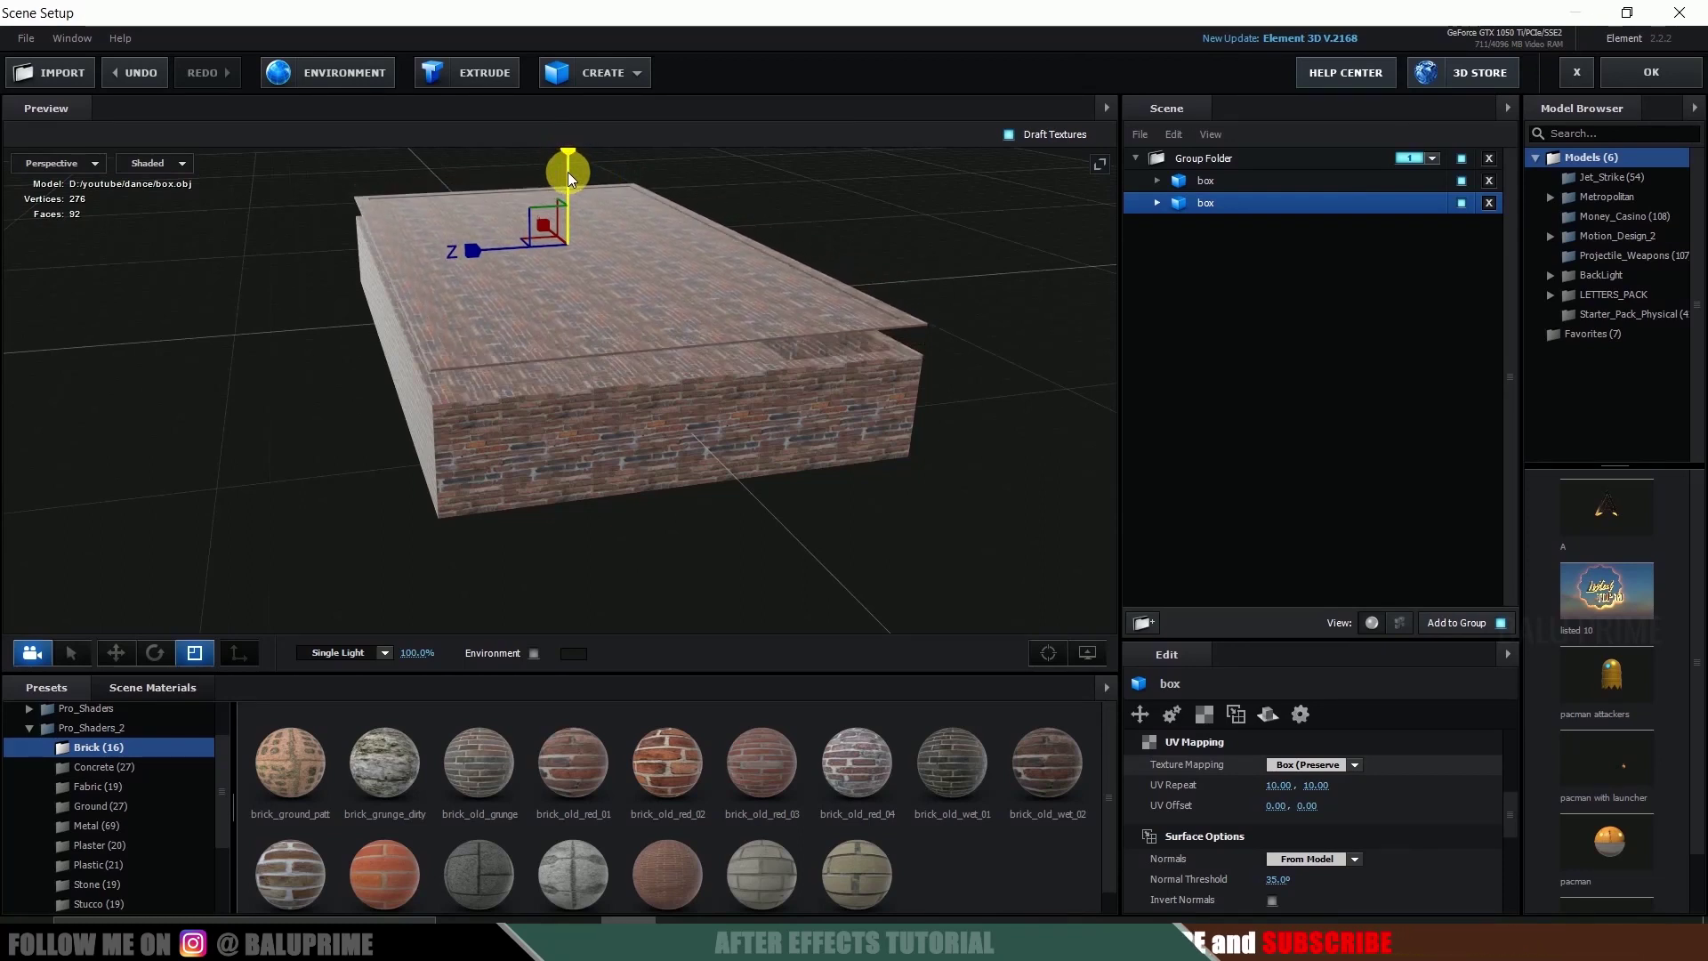
mouse_move(937, 358)
left_mouse_down()
mouse_move(922, 339)
mouse_move(941, 360)
left_mouse_up()
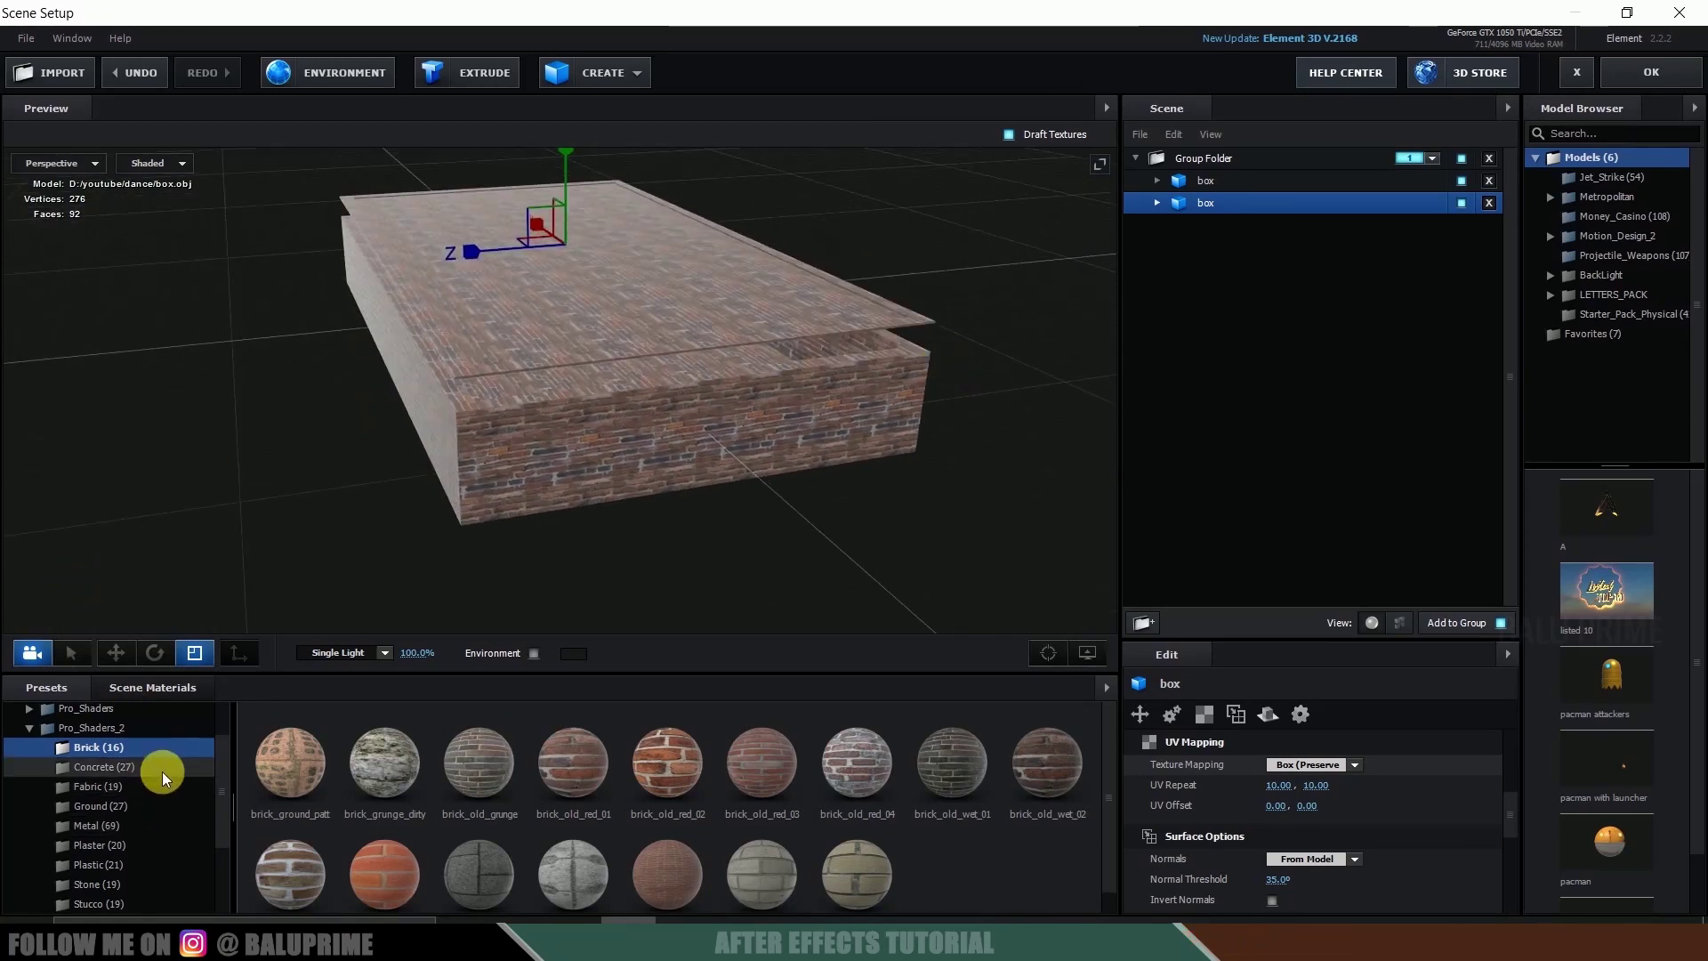
Step: Apply the green grass material from the Pro_Shaders_2 Ground presets to the flattened duplicate box
left_click(94, 806)
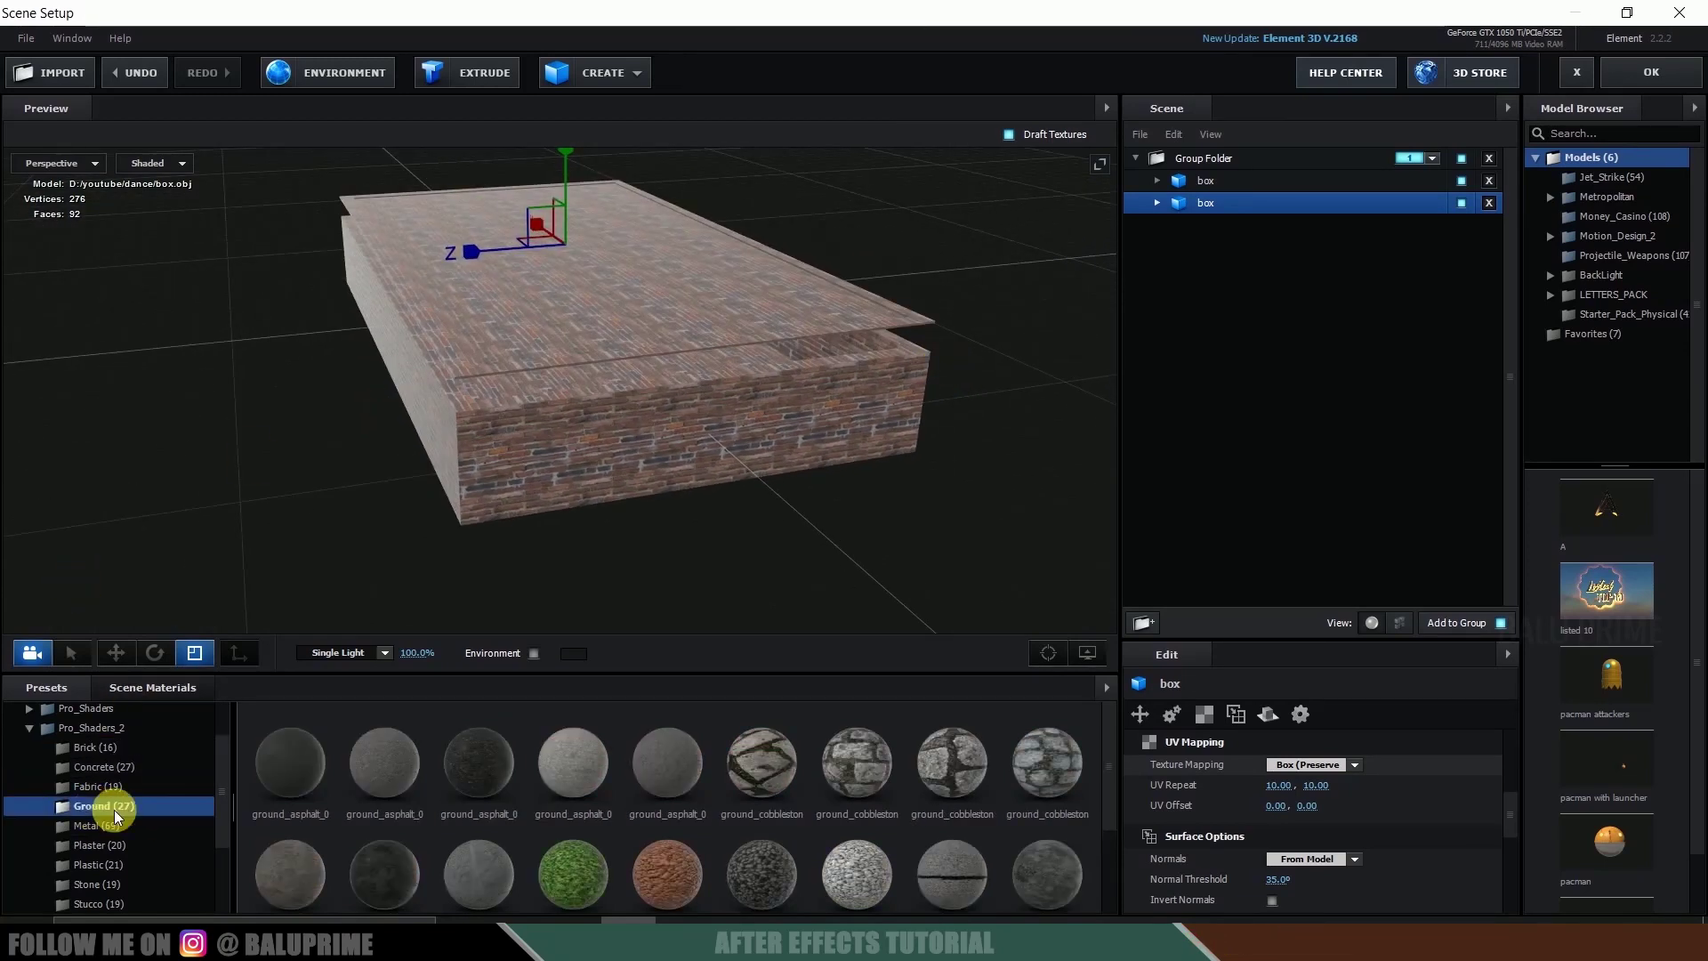
scroll(622, 860, "down", 1)
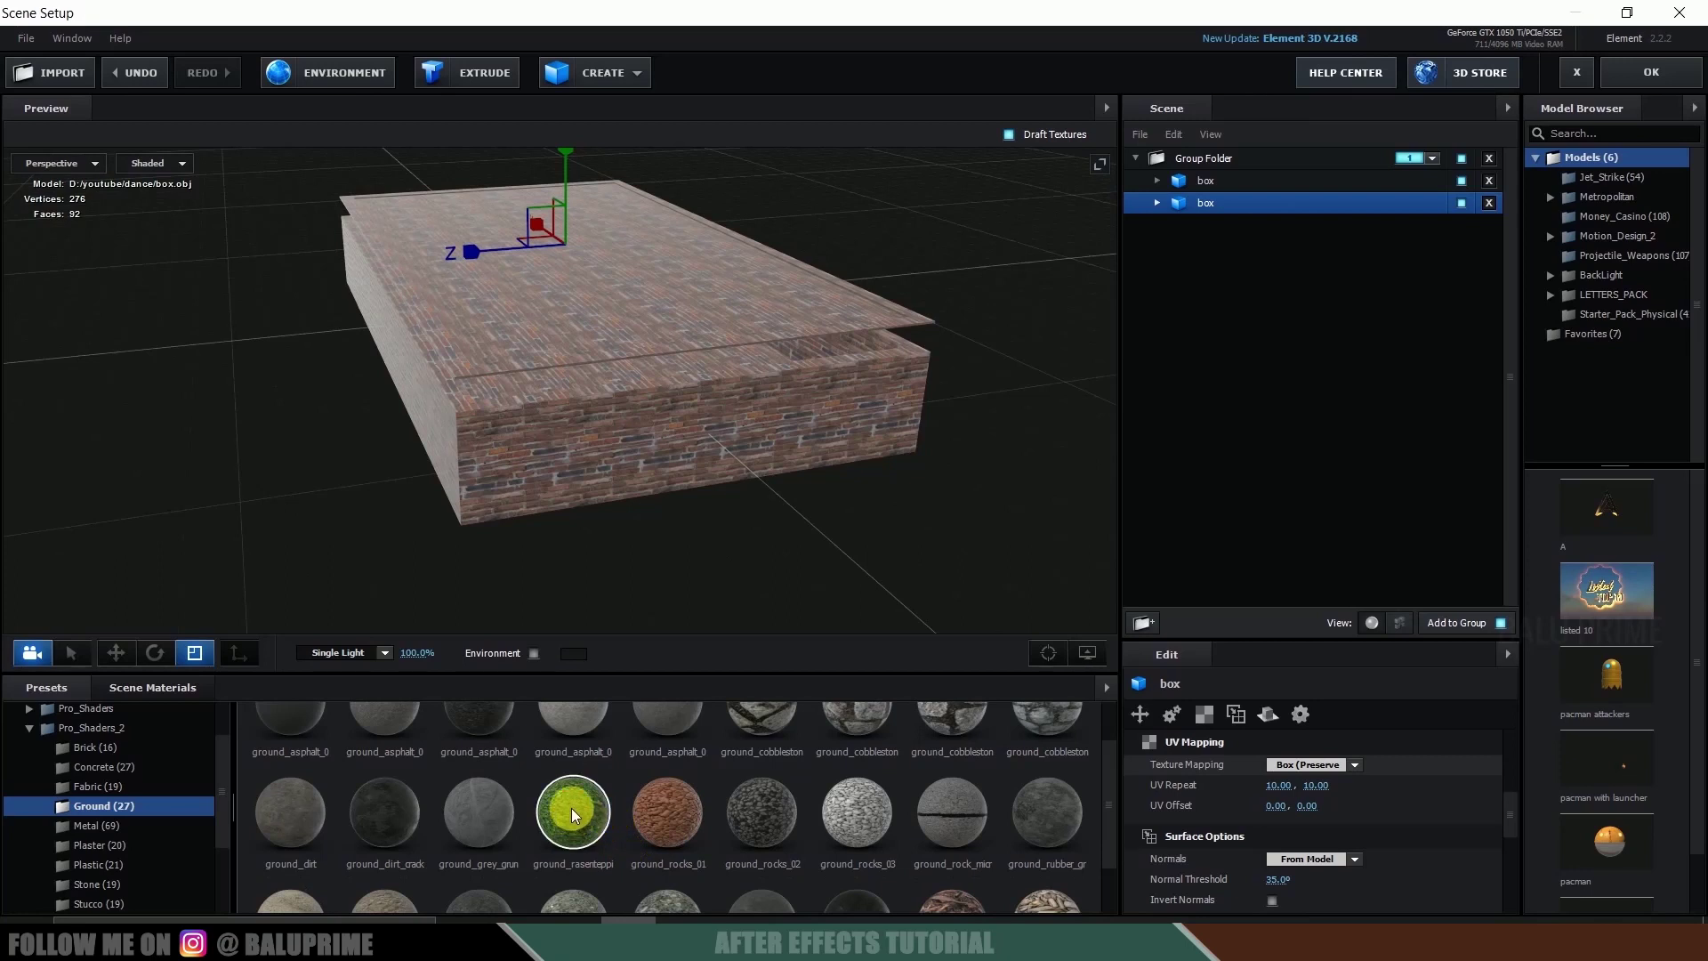
left_click_drag(571, 808, 1214, 211)
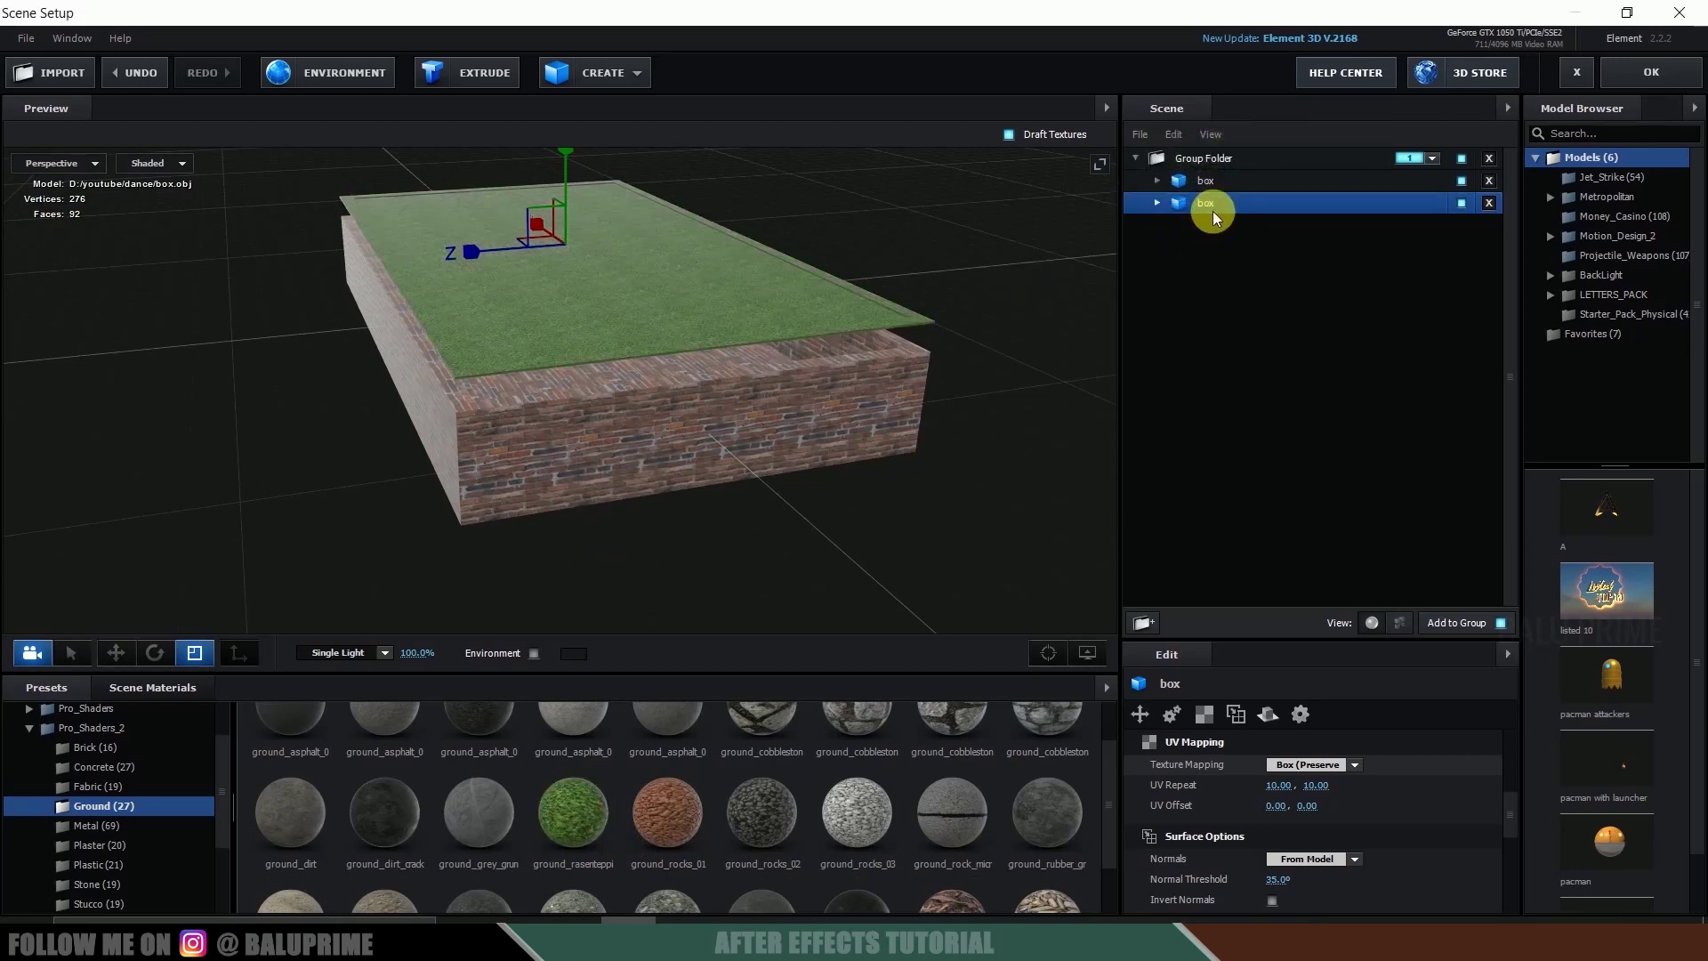
Step: Lower the grass slab into the brick box and fit it inside the walls as a floor
key("w")
left_click_drag(553, 164, 550, 247)
key("r")
left_click_drag(964, 415, 726, 340)
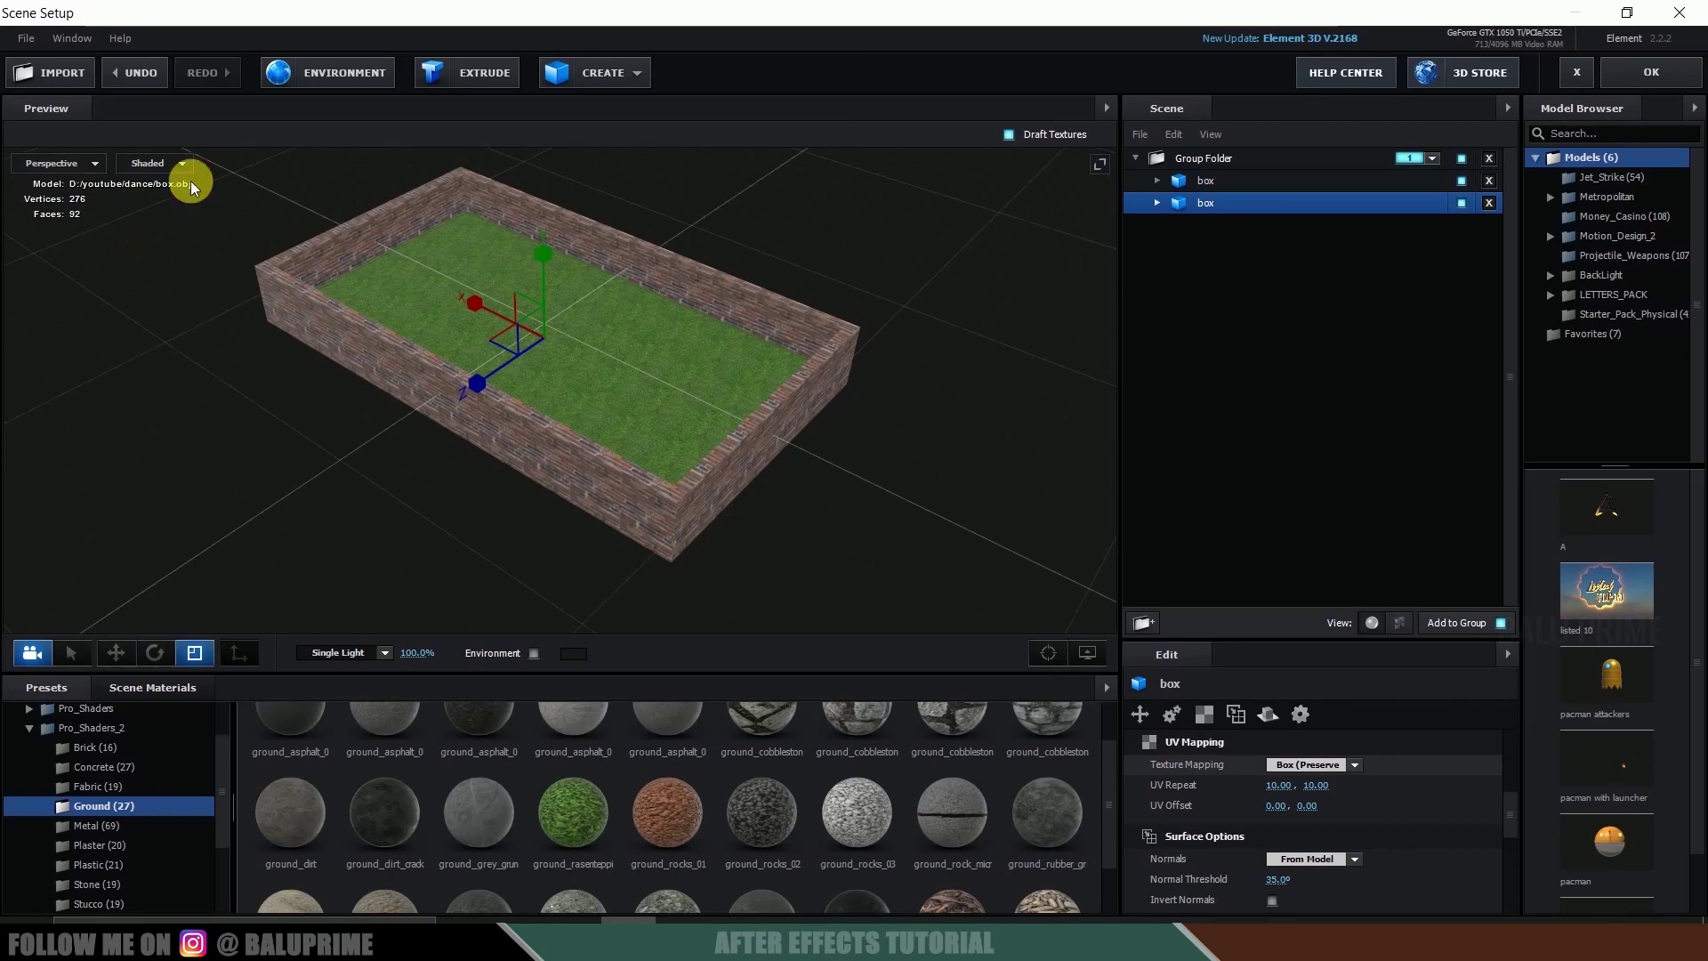
left_click(25, 39)
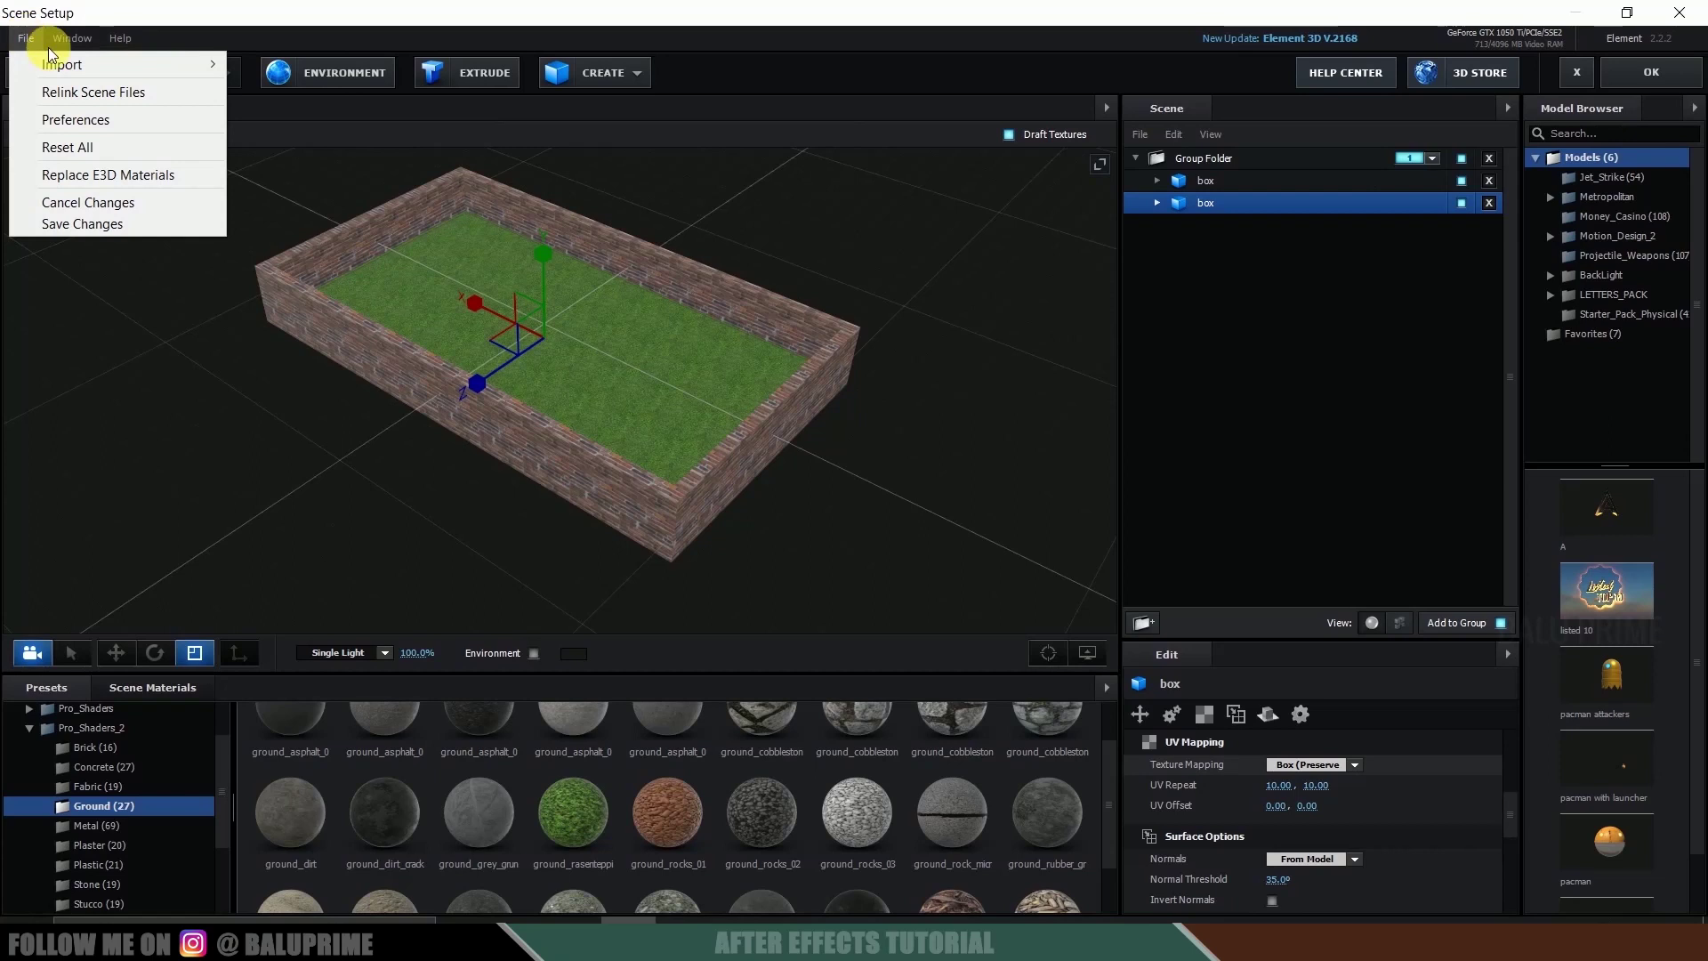
mouse_move(73, 61)
left_click(187, 256)
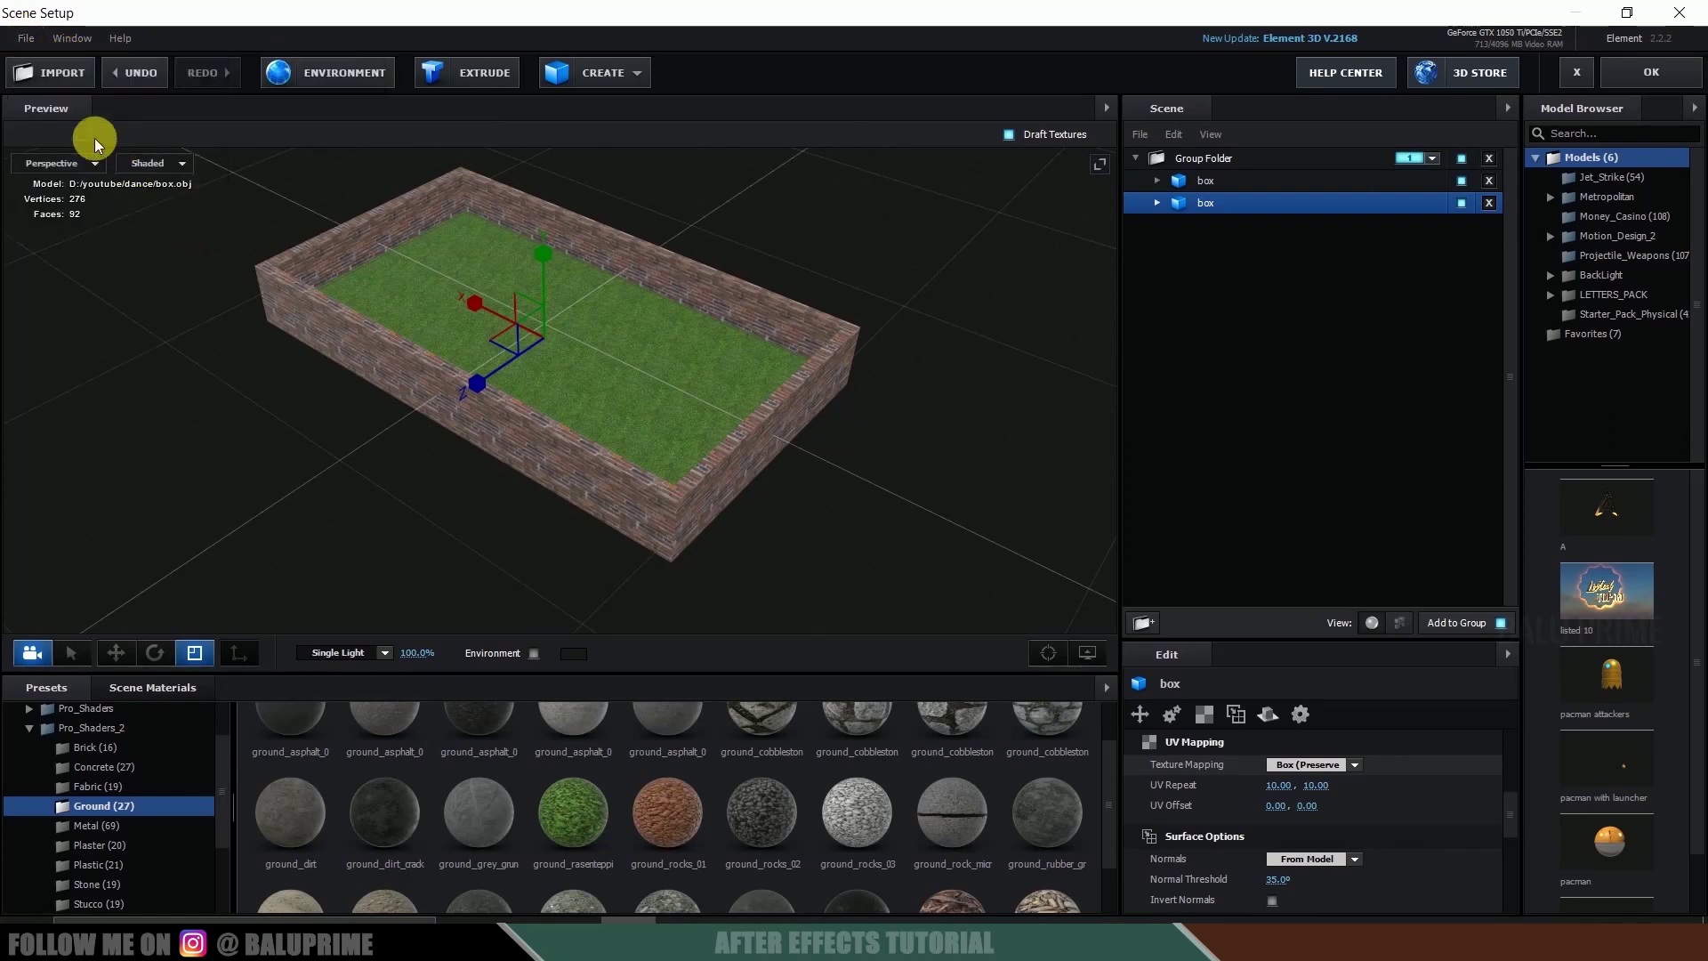
left_click(50, 72)
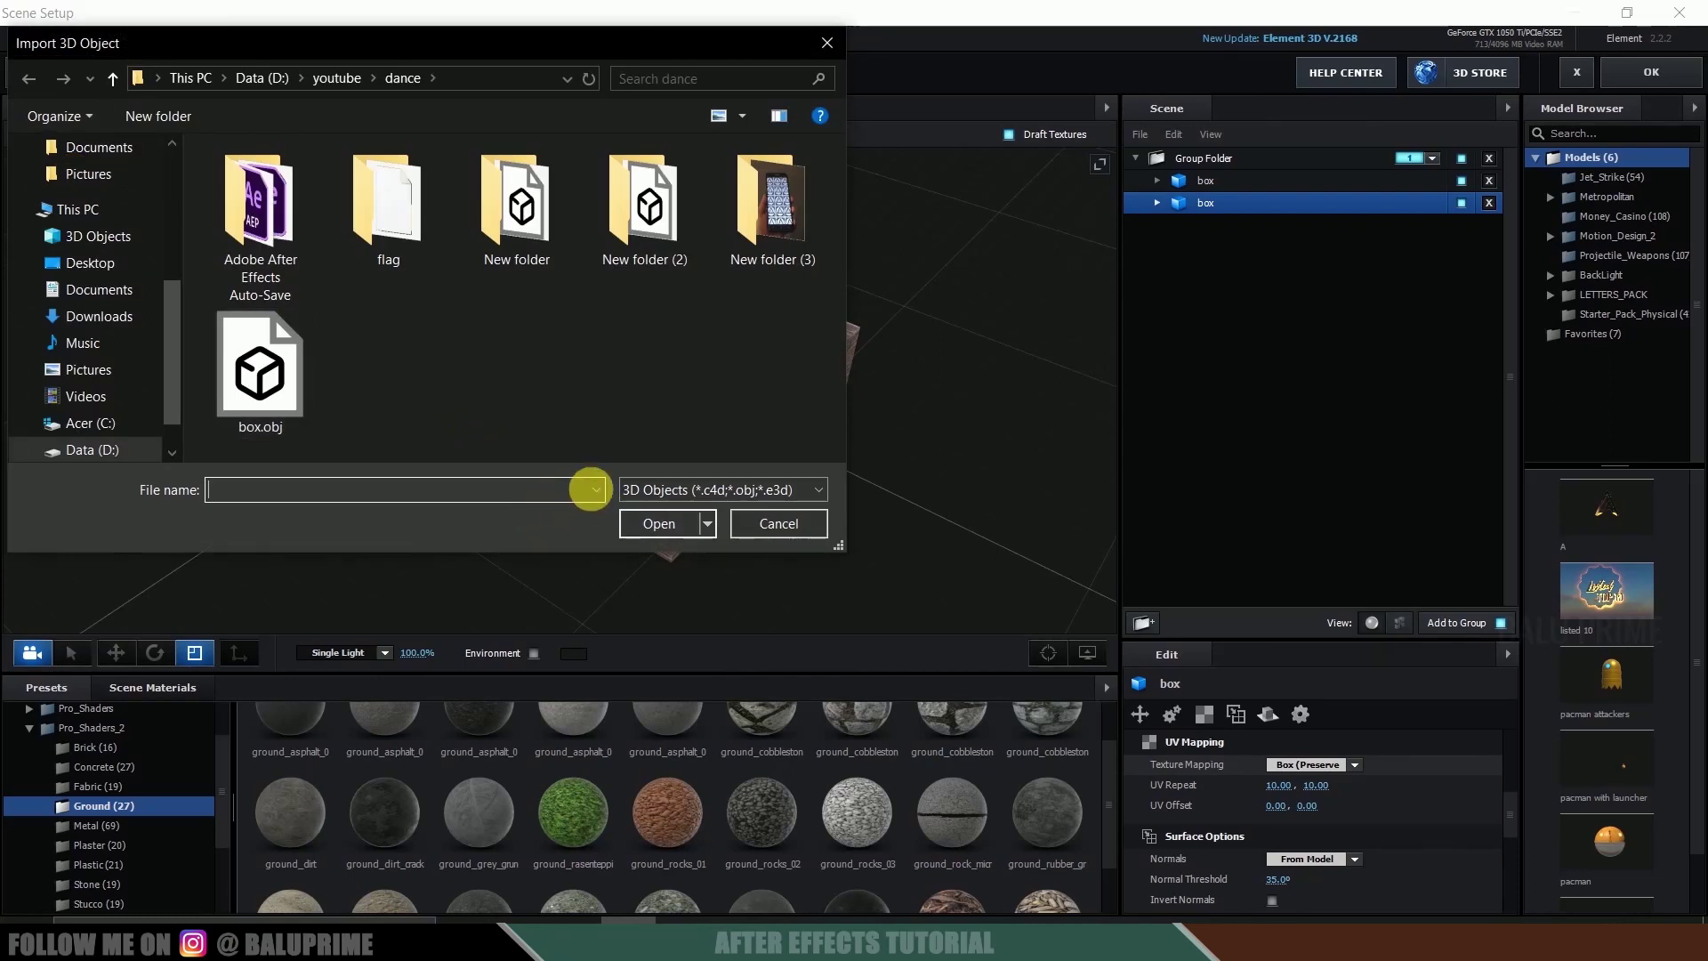
left_click(808, 486)
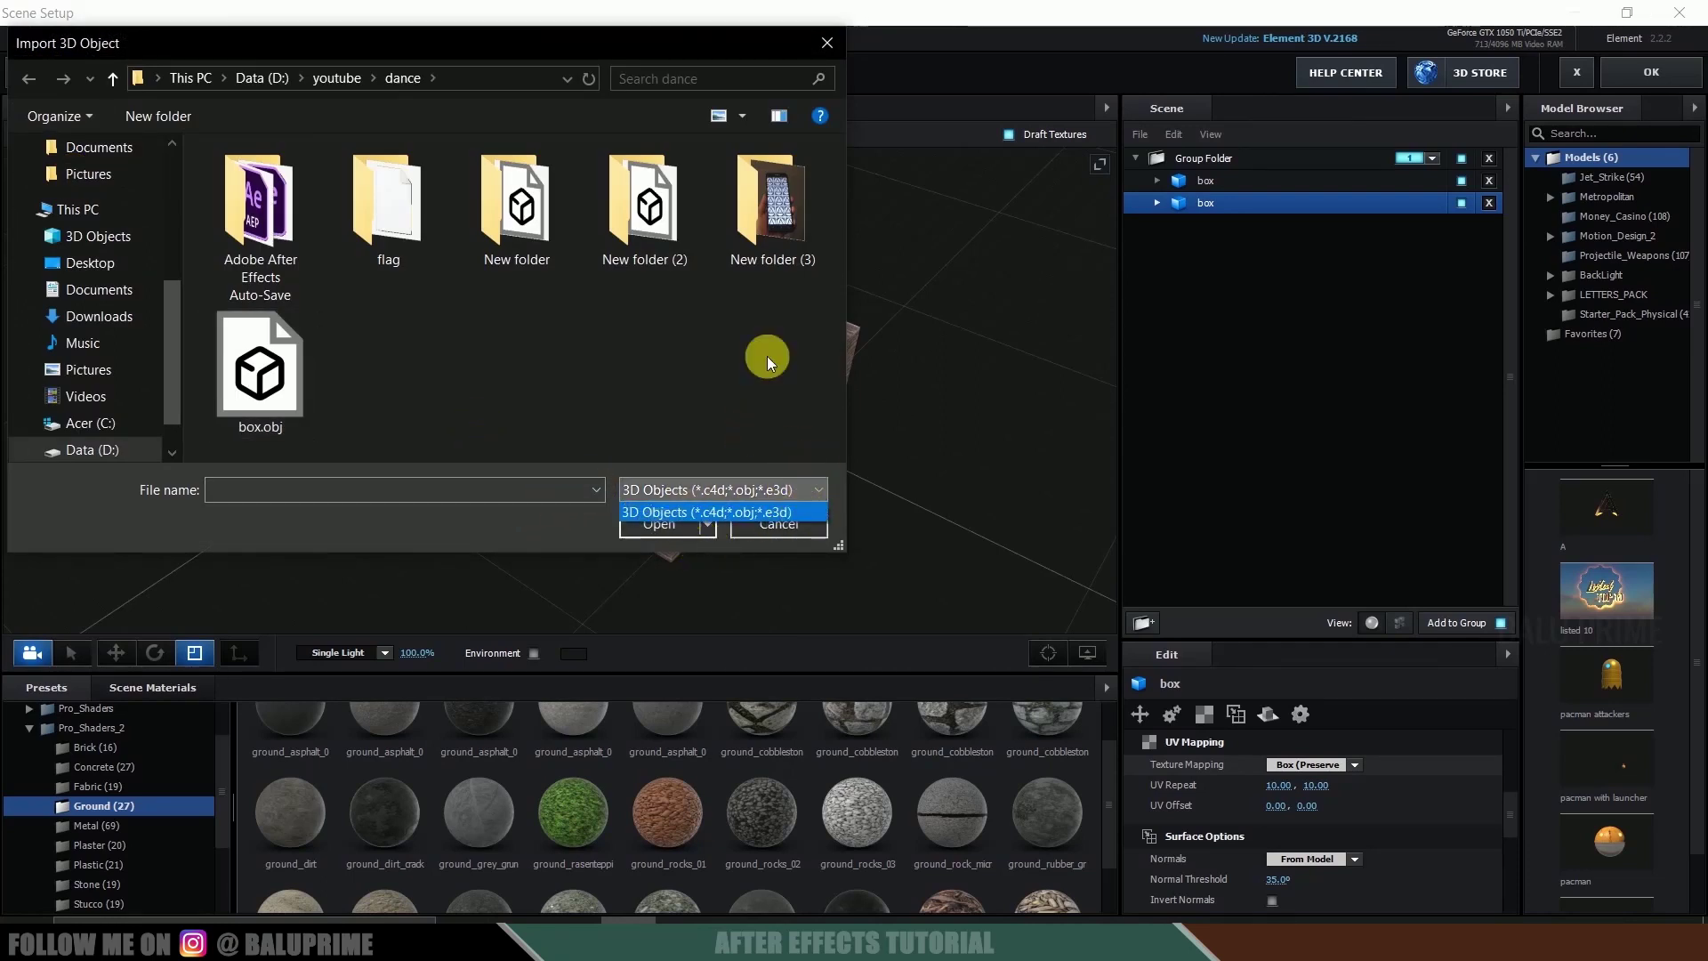
left_click(829, 46)
left_click(829, 46)
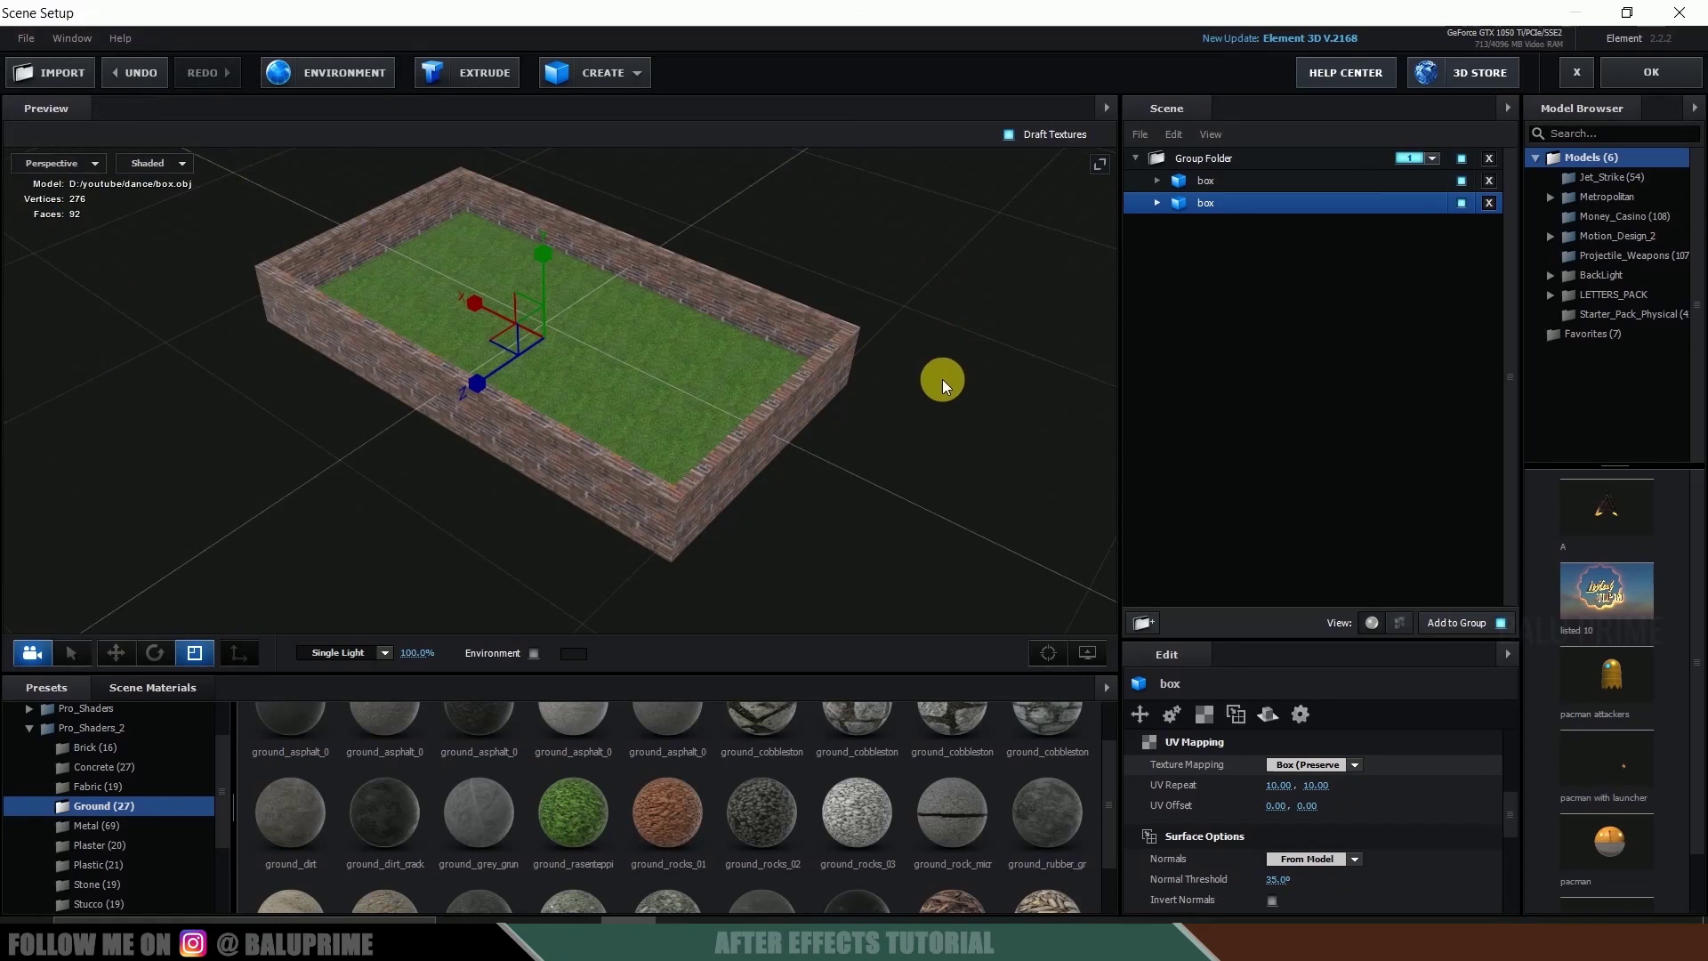
Step: Import the 3D sequence starting with untitled_000001.obj from New folder's sequence folder with default import preferences, and enable Normalize Size for it
left_click(26, 38)
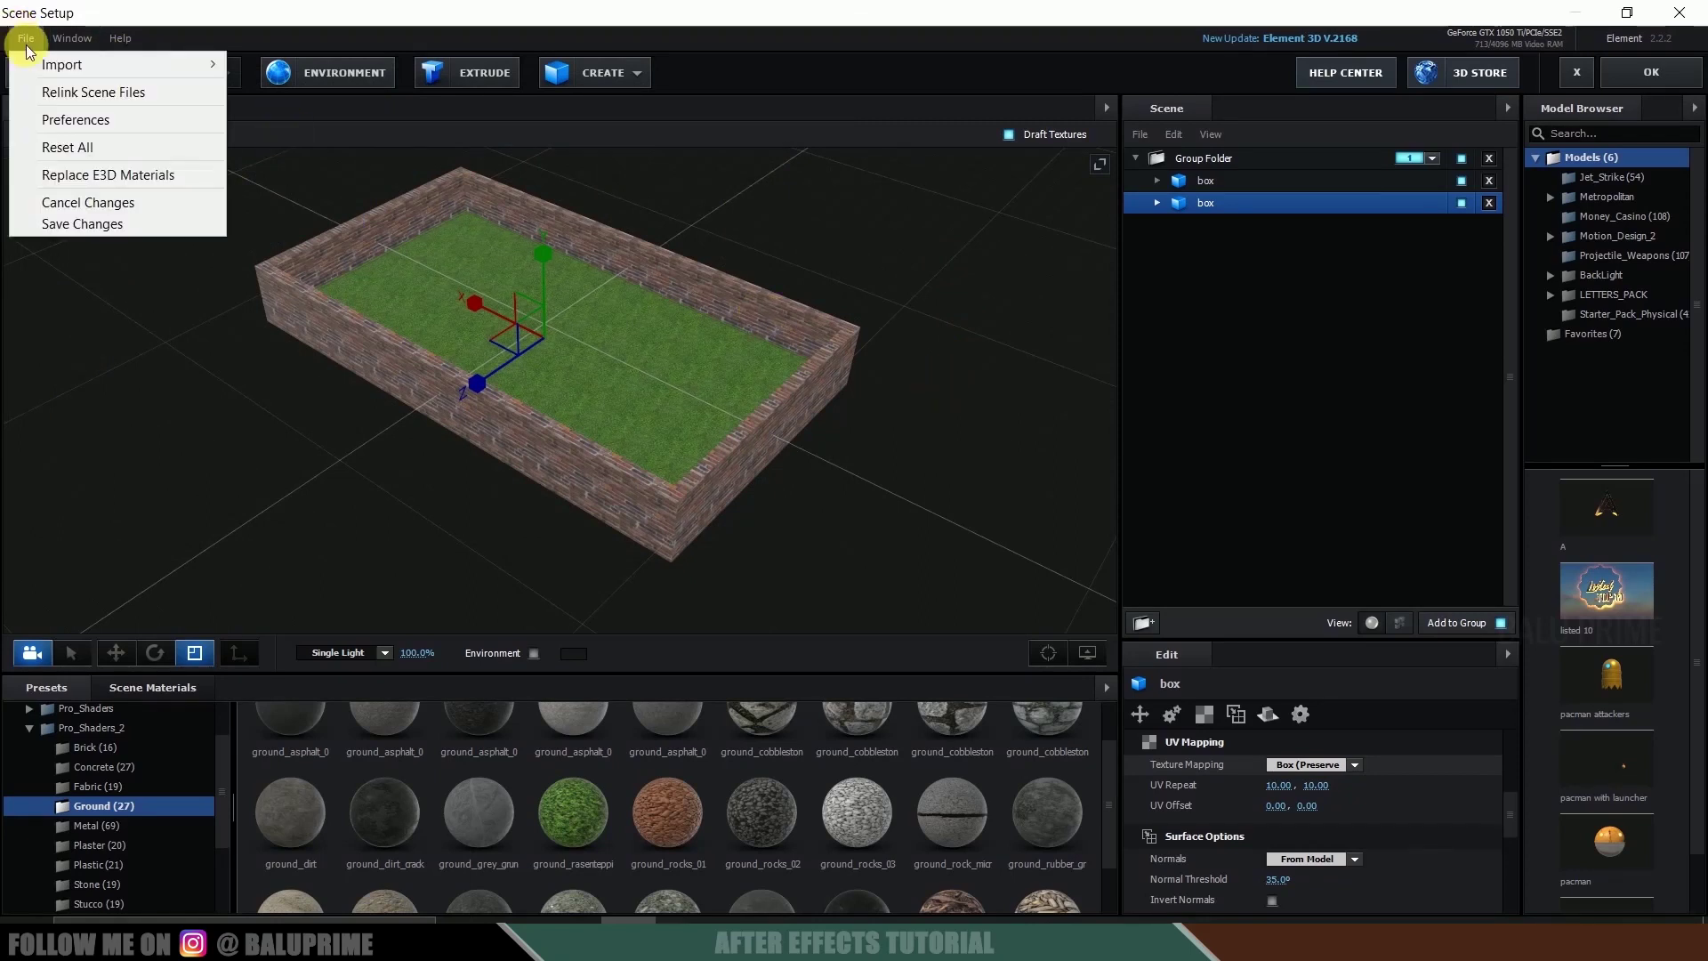
mouse_move(42, 71)
left_click(287, 84)
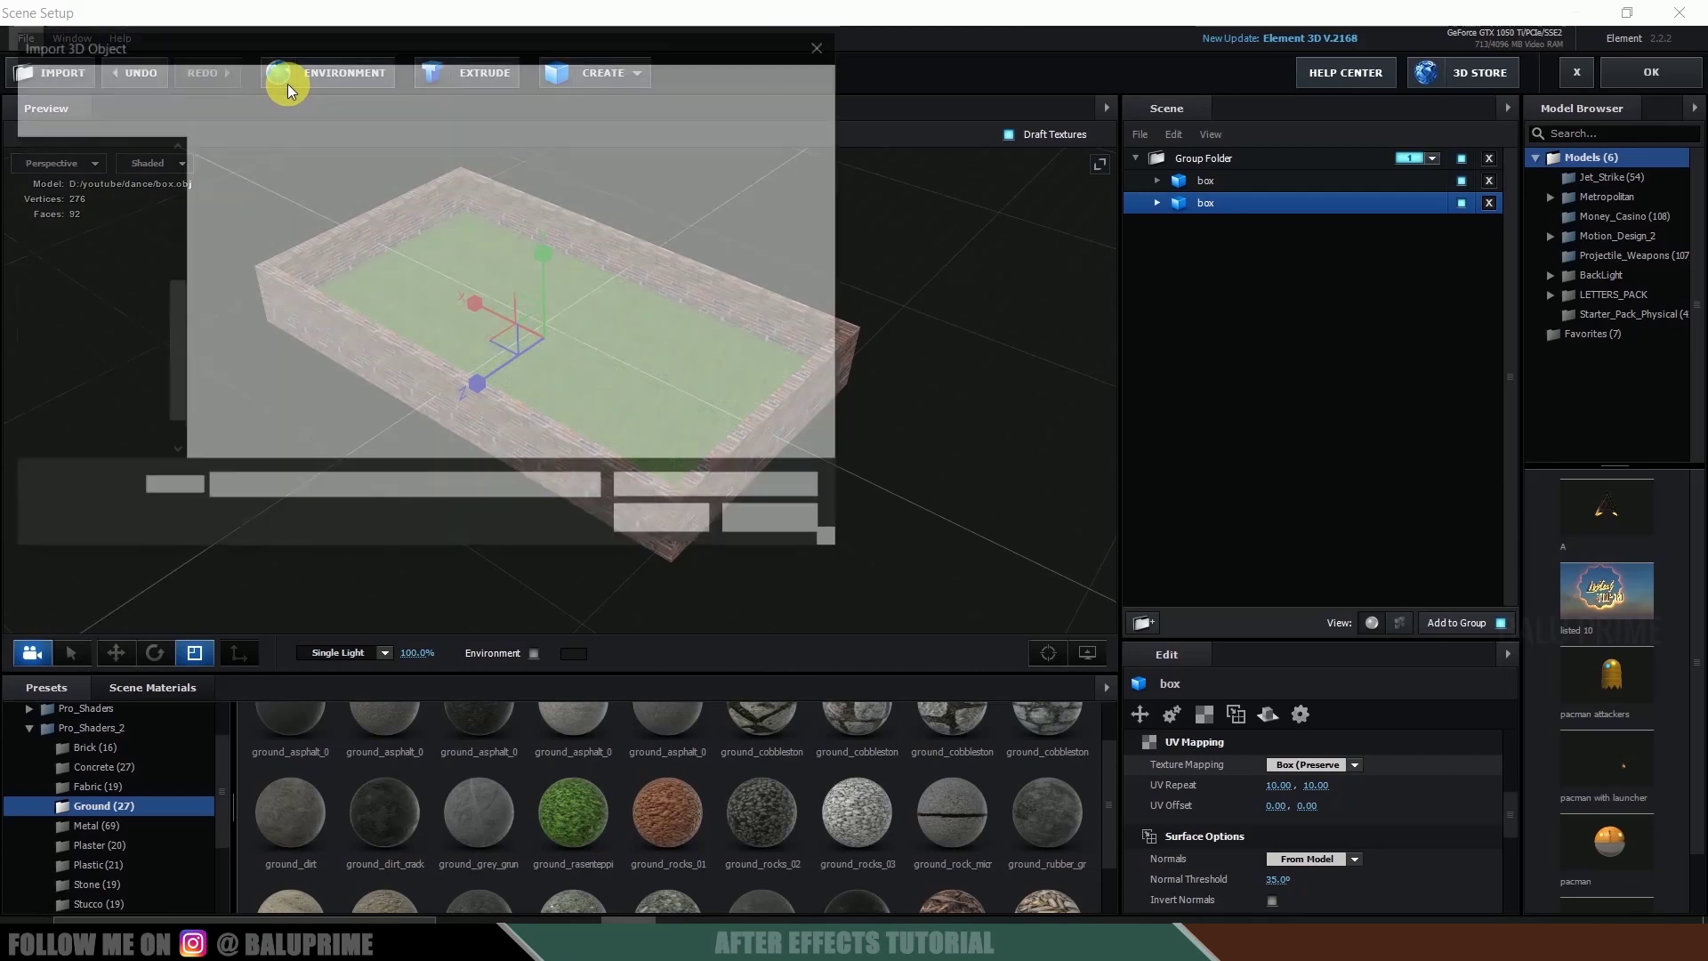
double_click(521, 232)
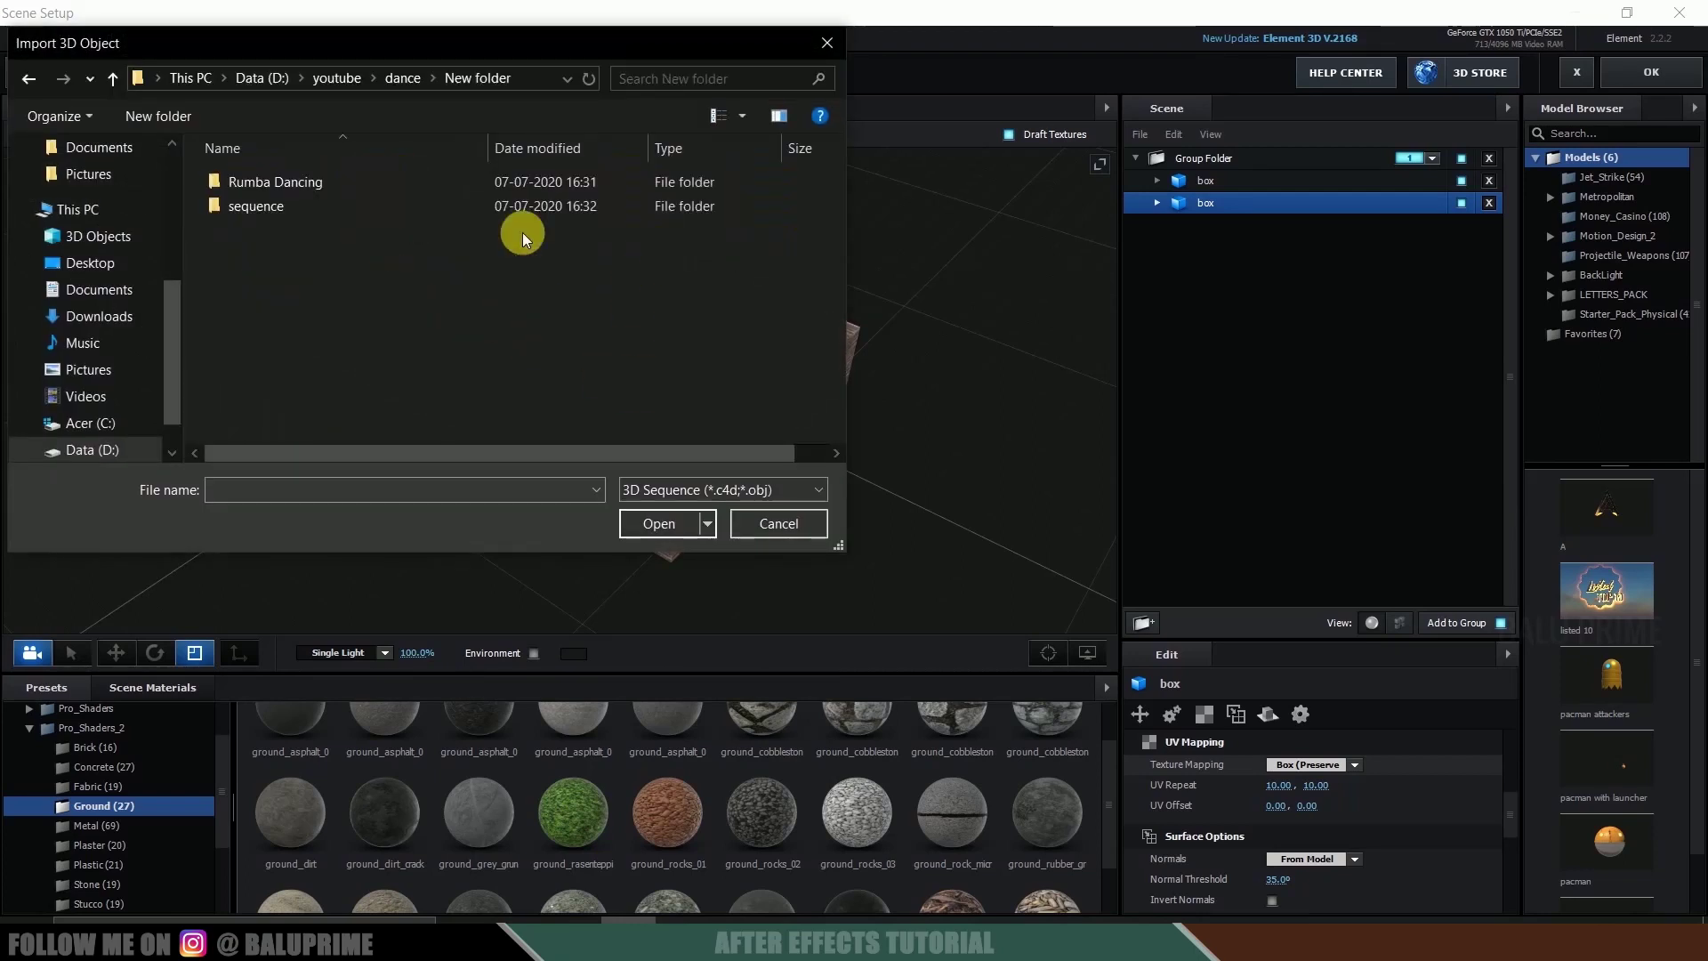
double_click(242, 211)
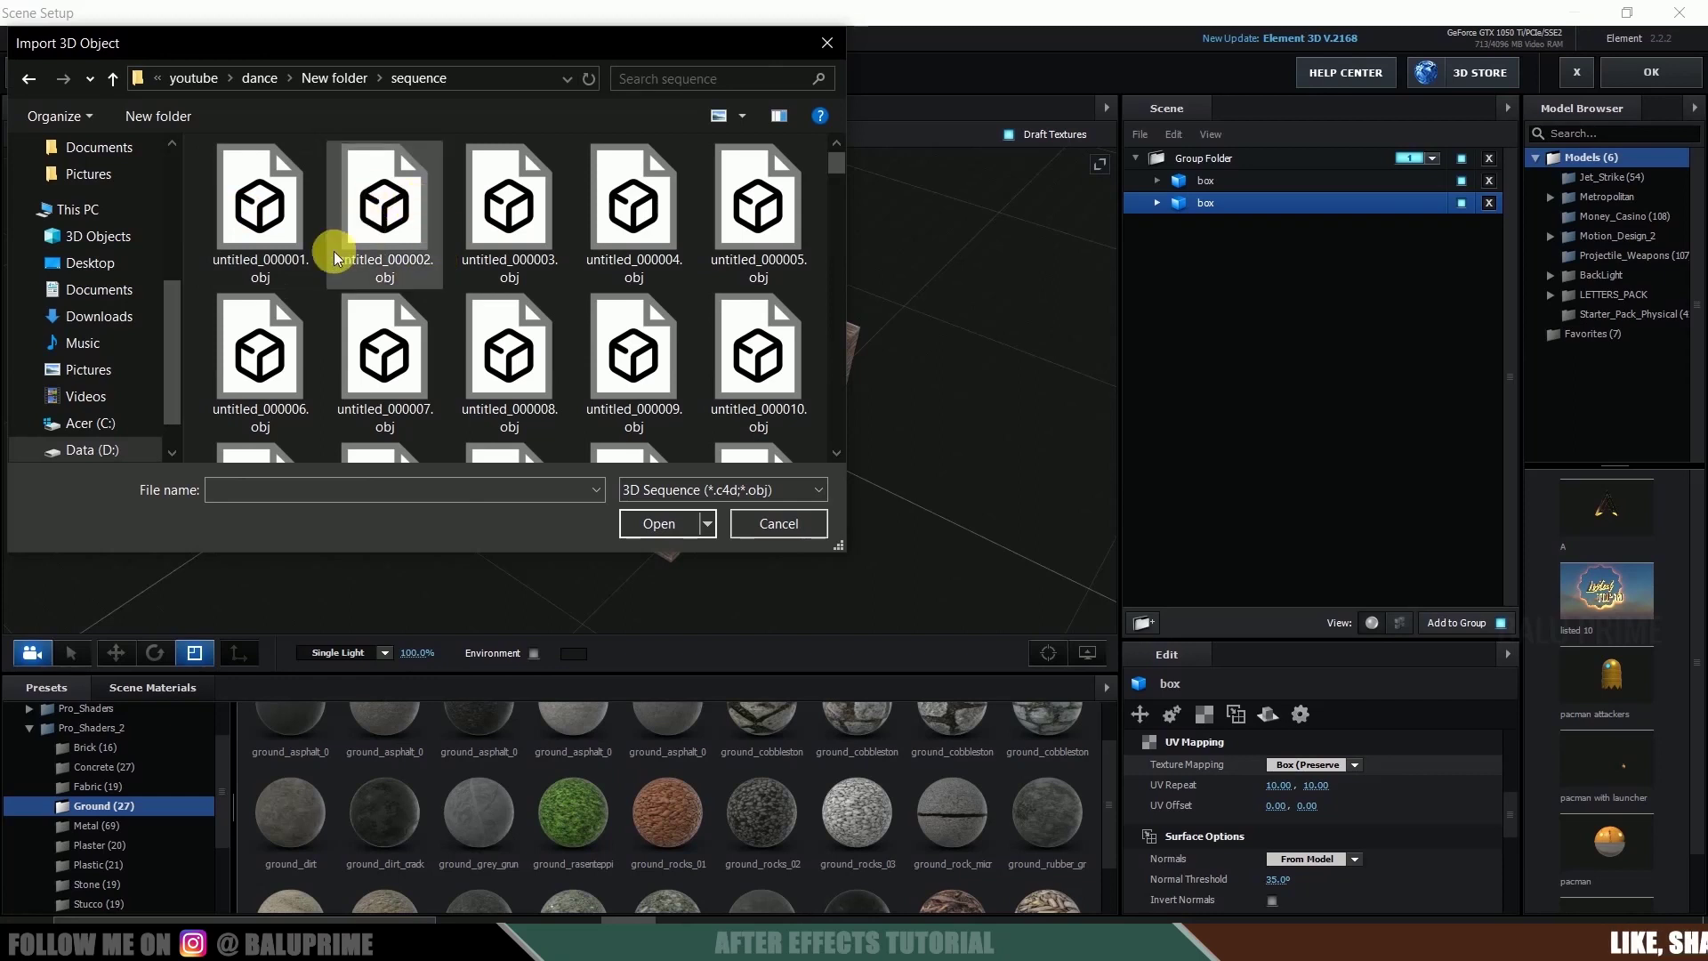
left_click(264, 236)
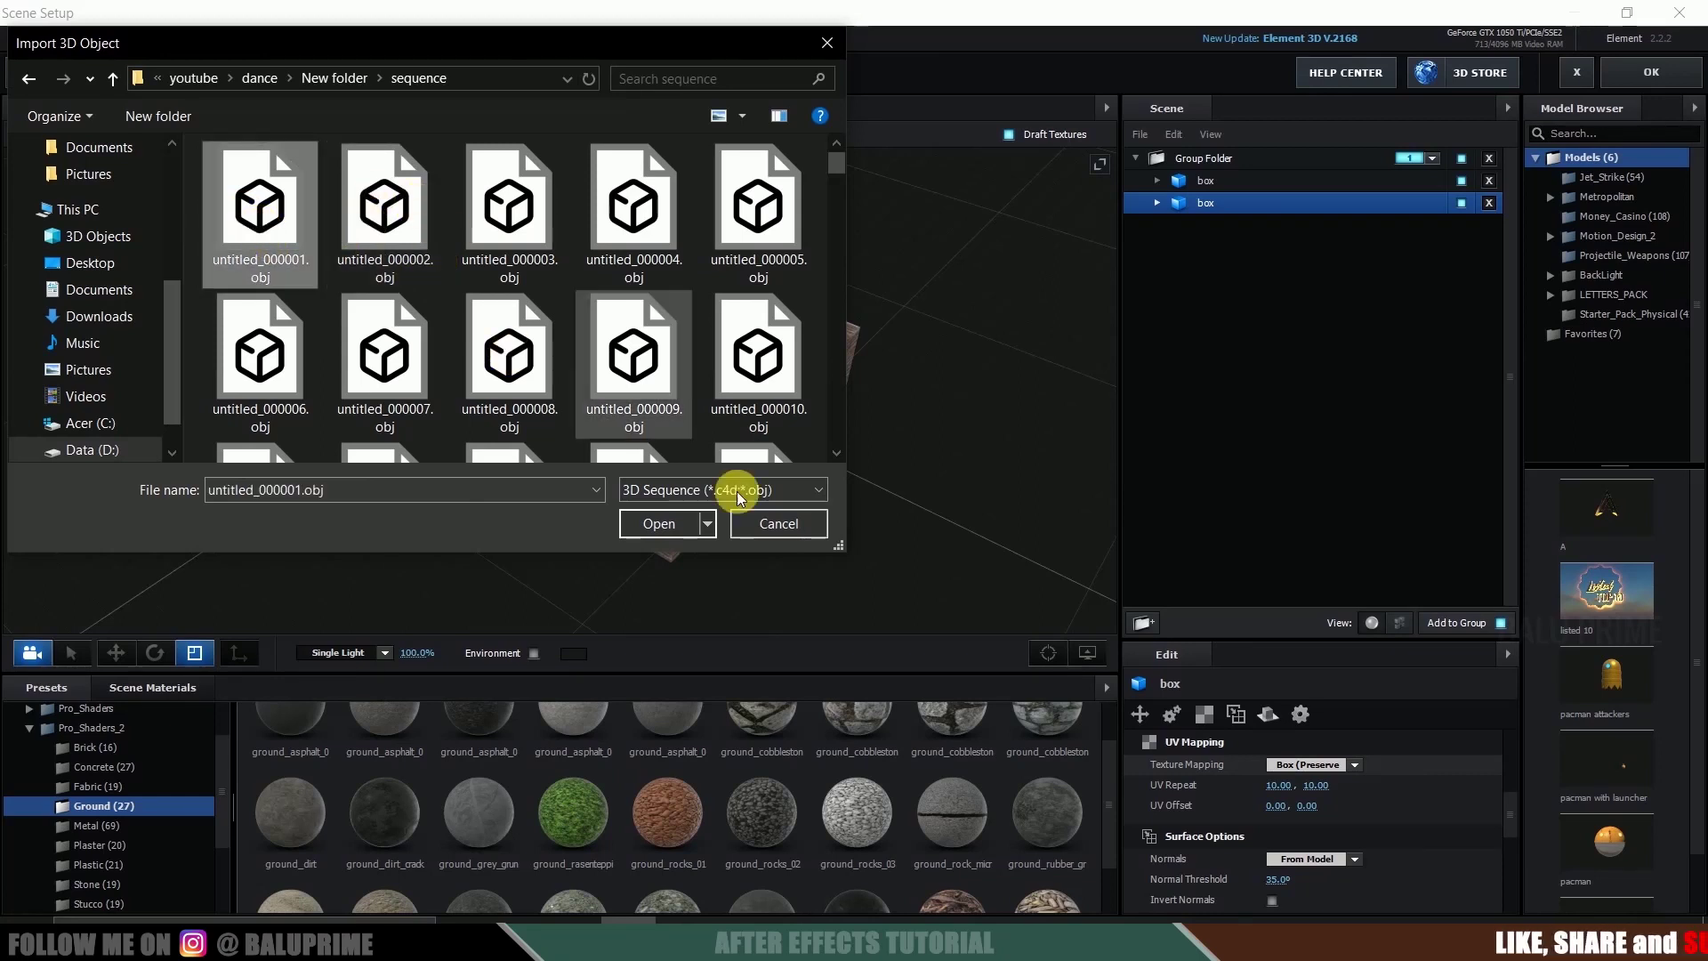
left_click(657, 524)
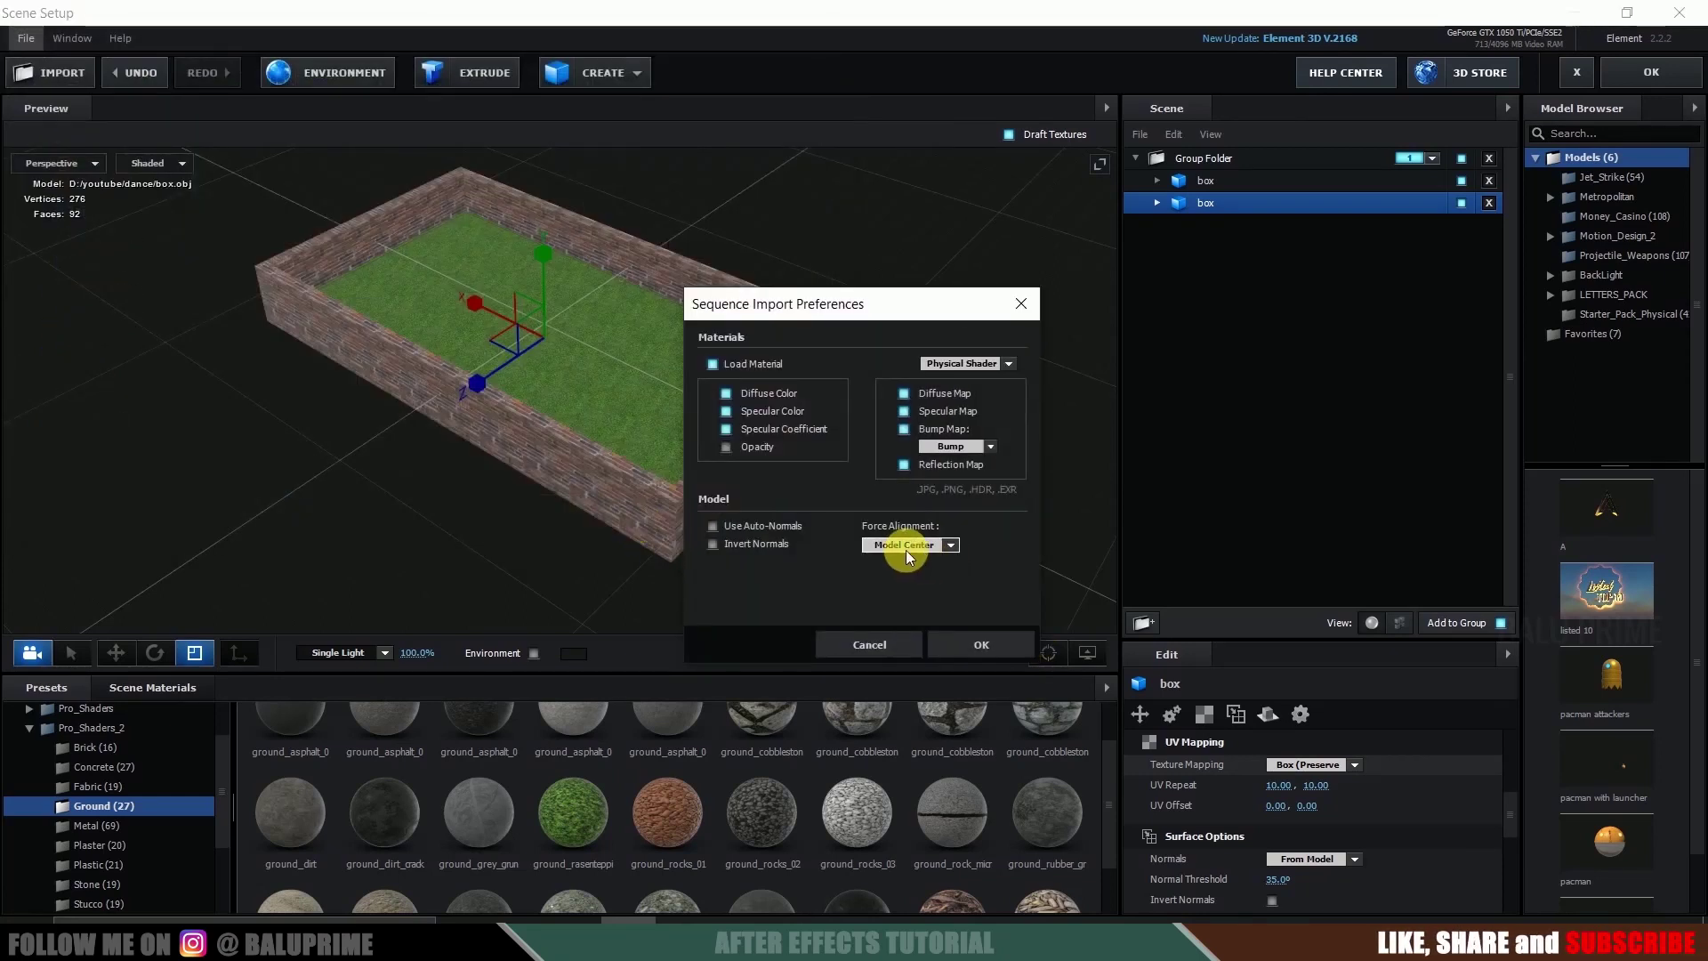
left_click(987, 638)
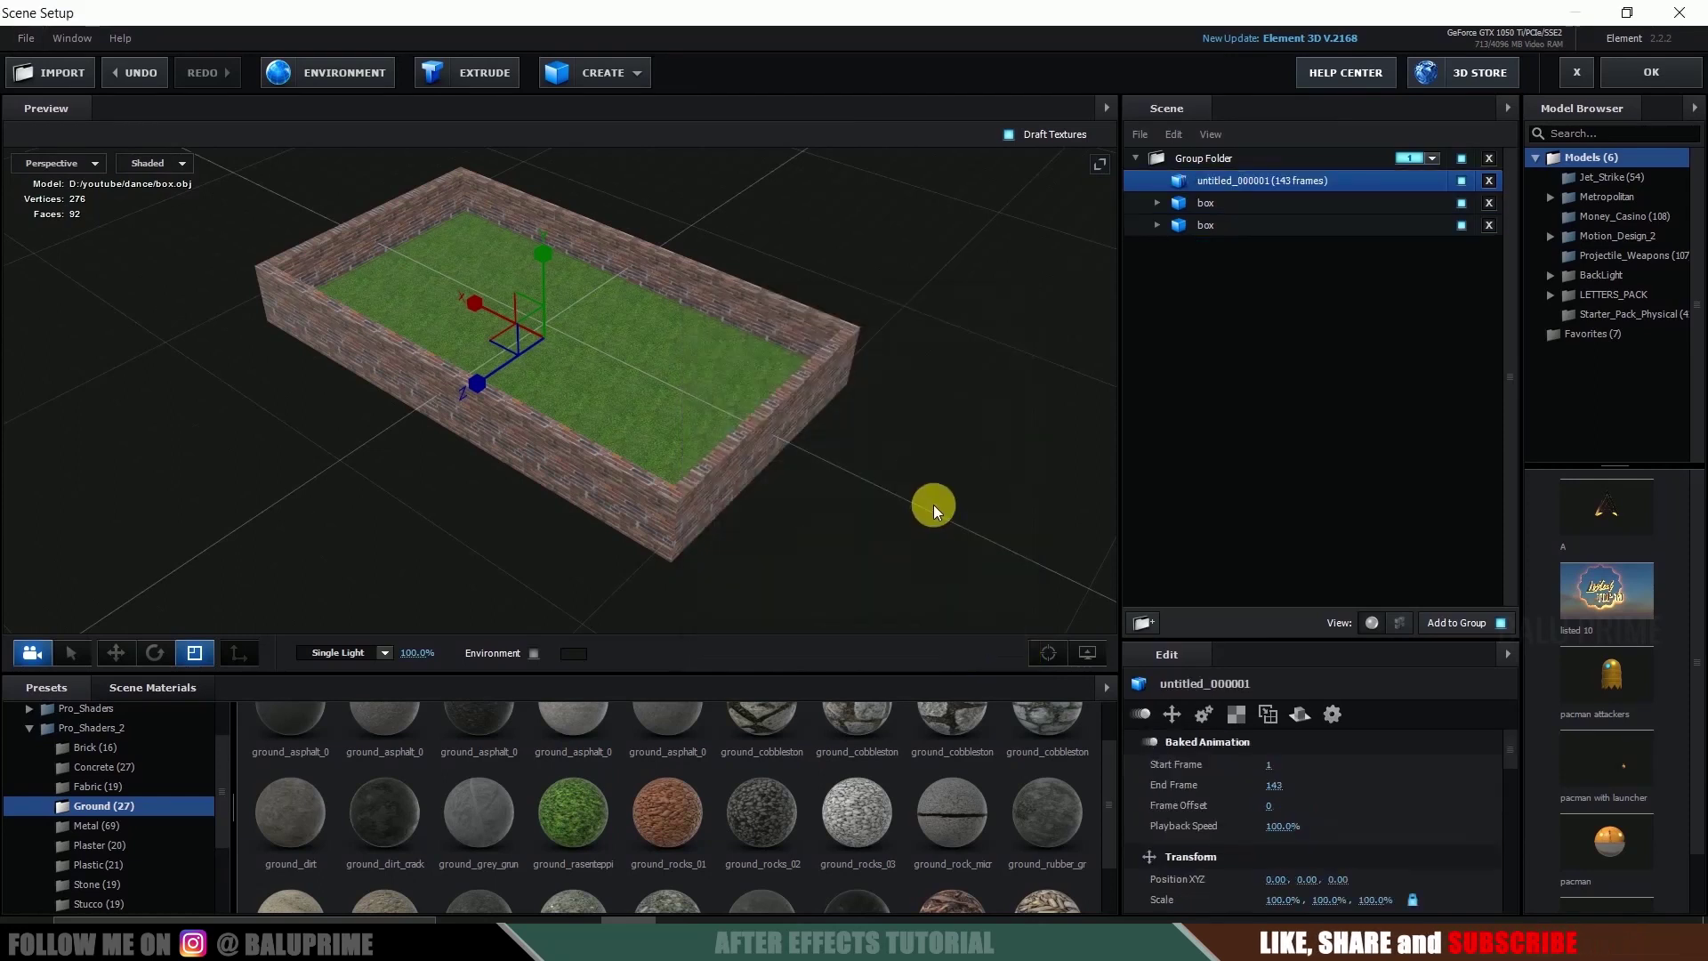
scroll(1361, 788, "down", 2)
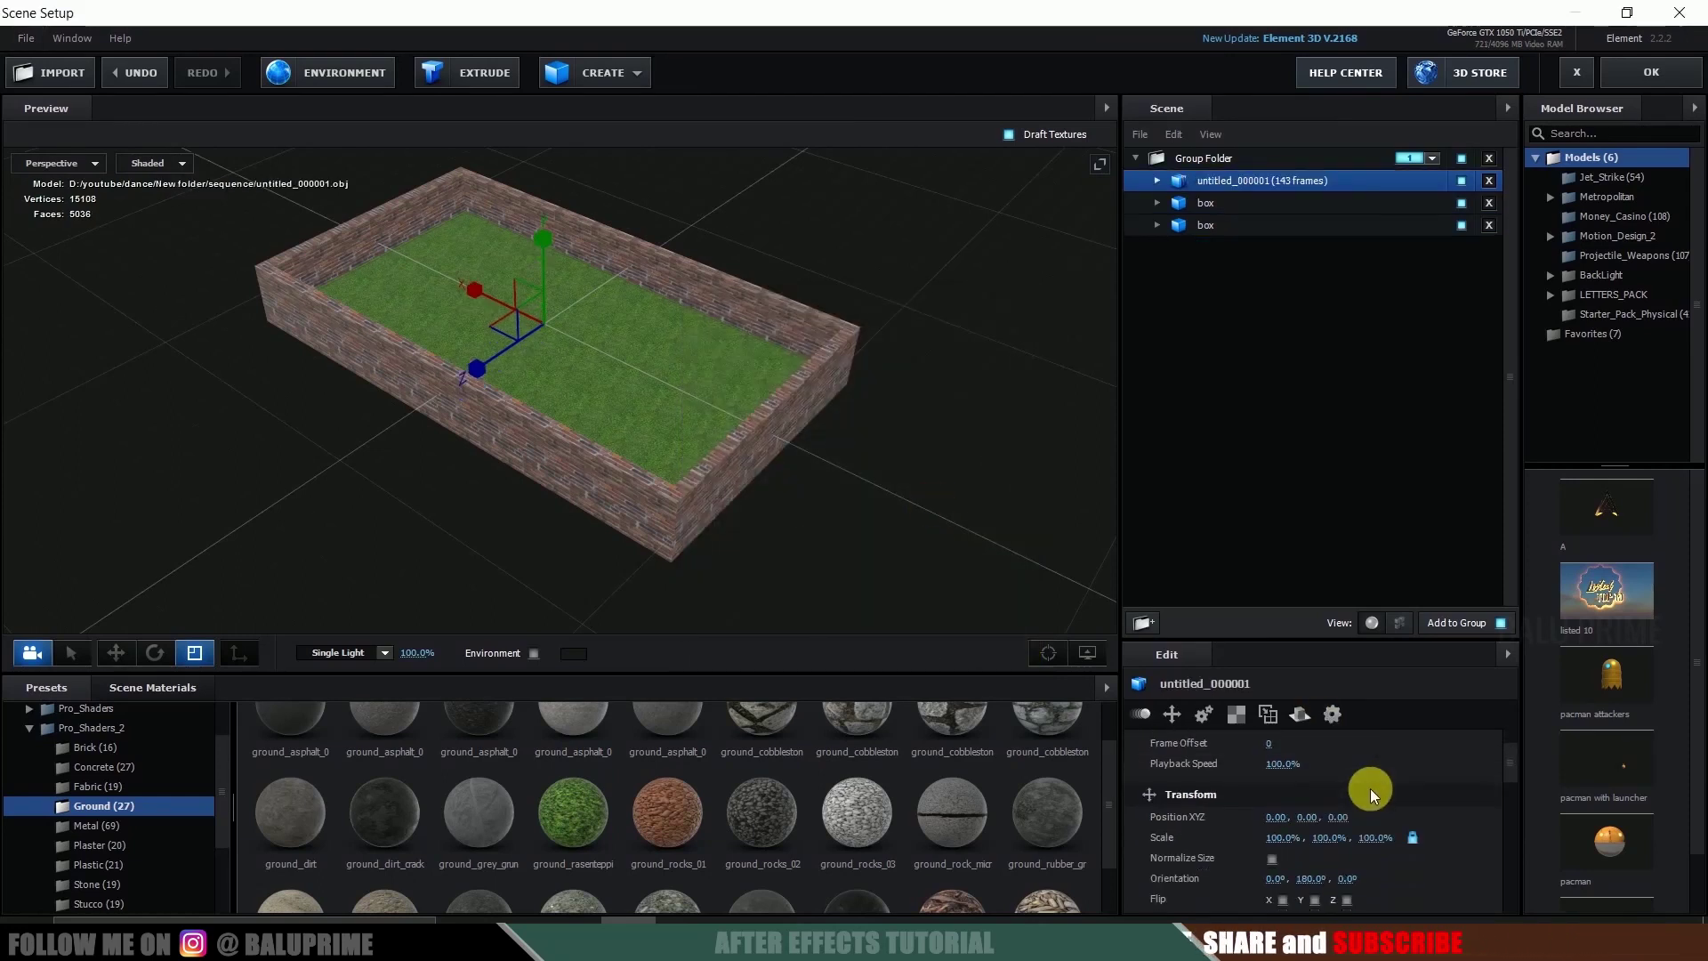
left_click(1273, 859)
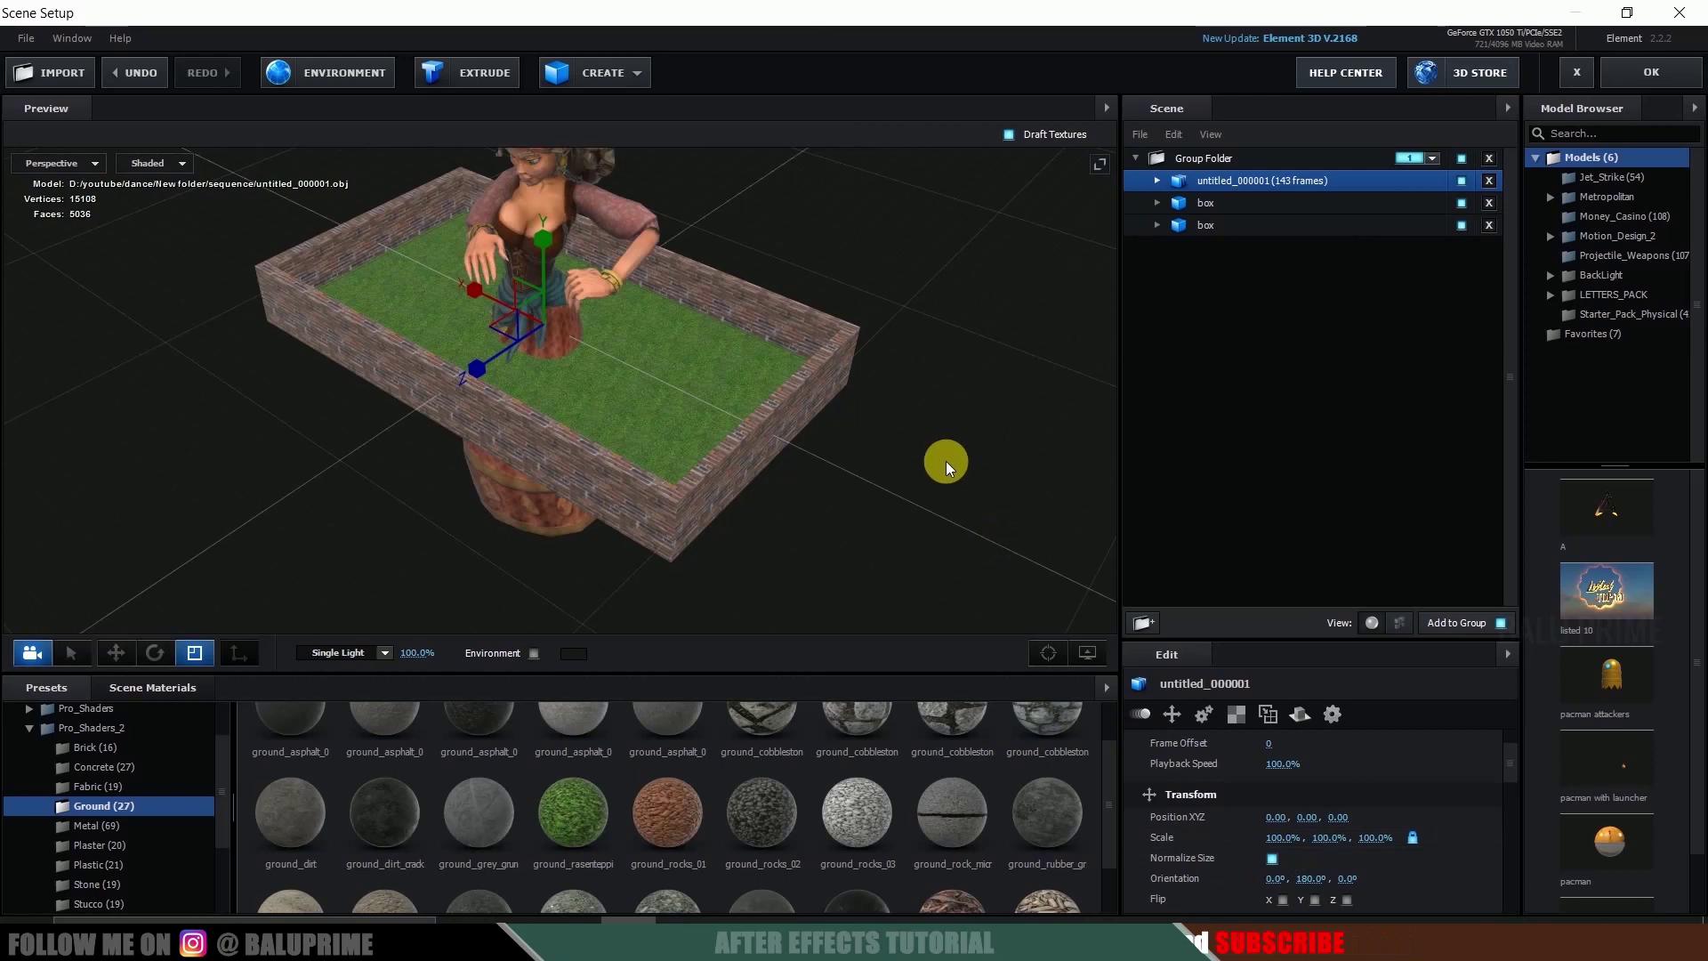
Step: Scale the female dancer down uniformly to about 31.7% so it fits inside the brick box
scroll(900, 425, "down", 1)
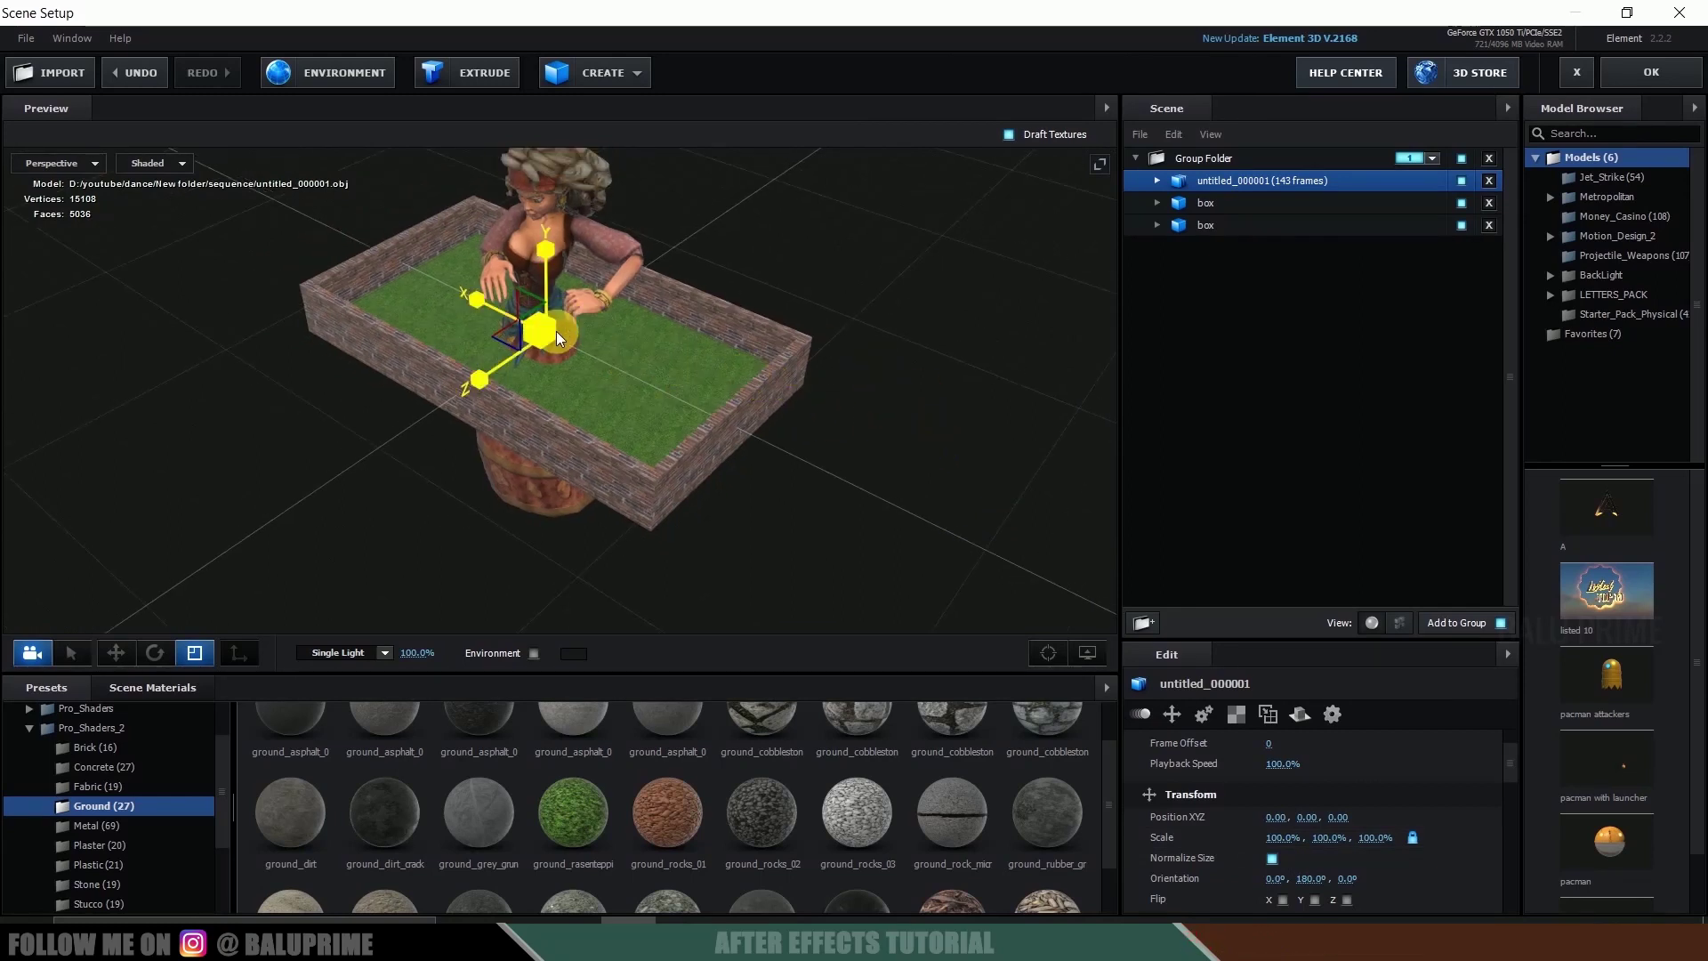
left_click_drag(548, 331, 422, 341)
scroll(558, 392, "up", 5)
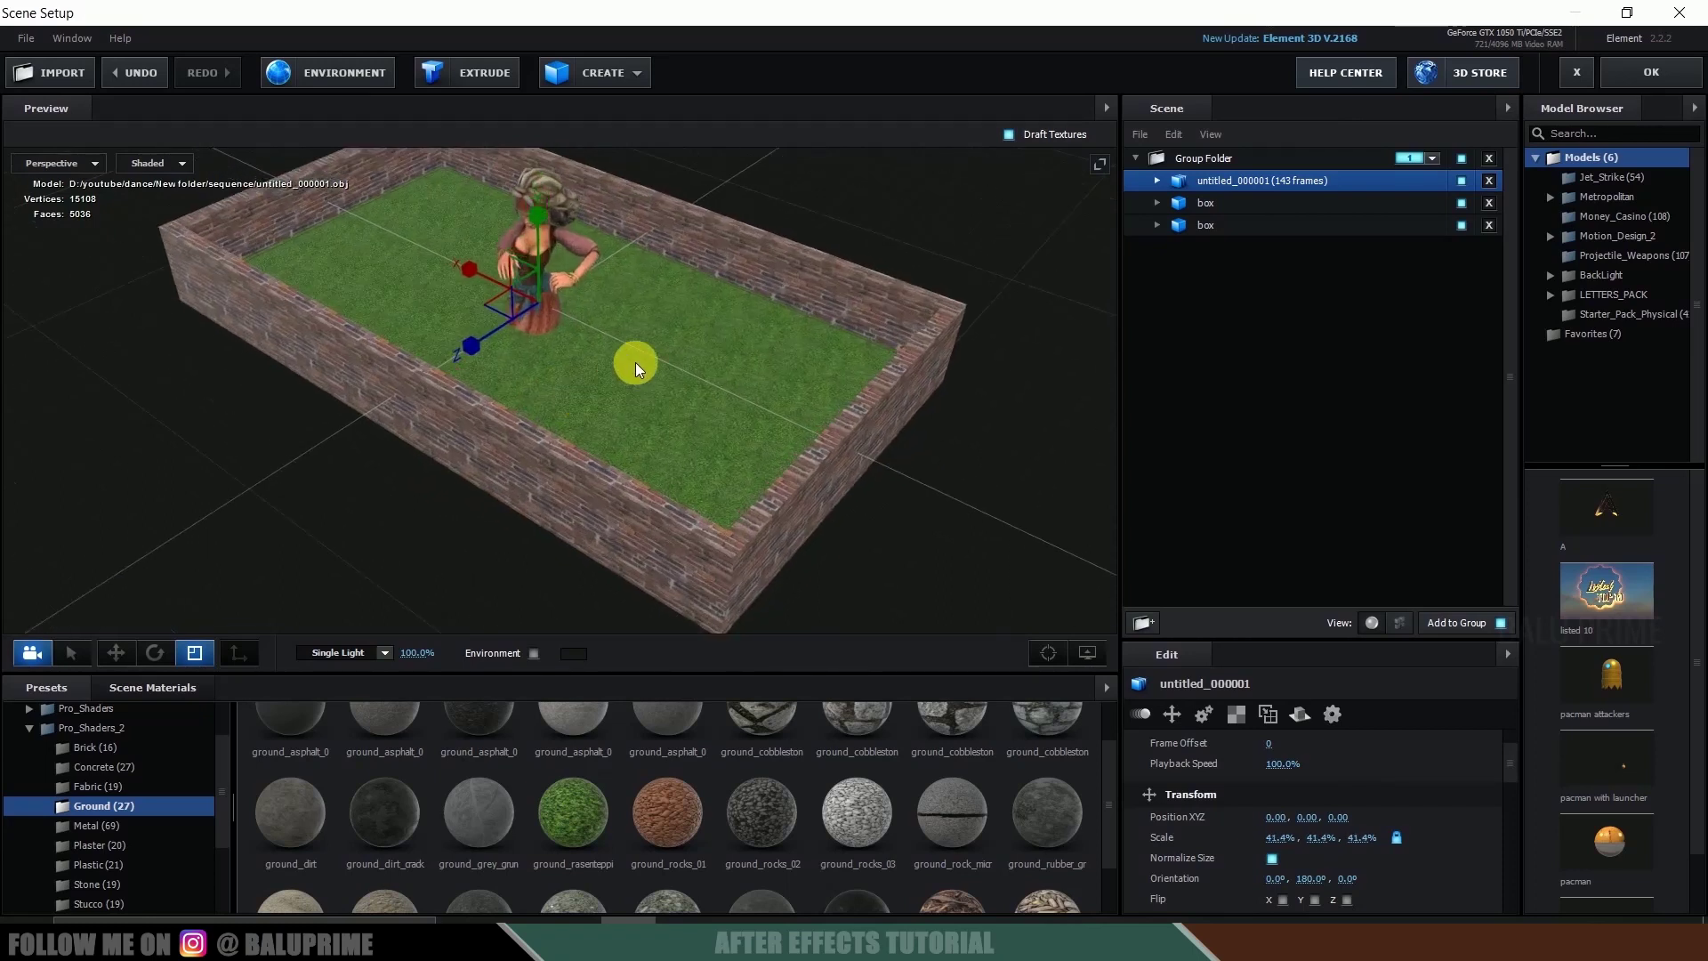
scroll(627, 429, "down", 2)
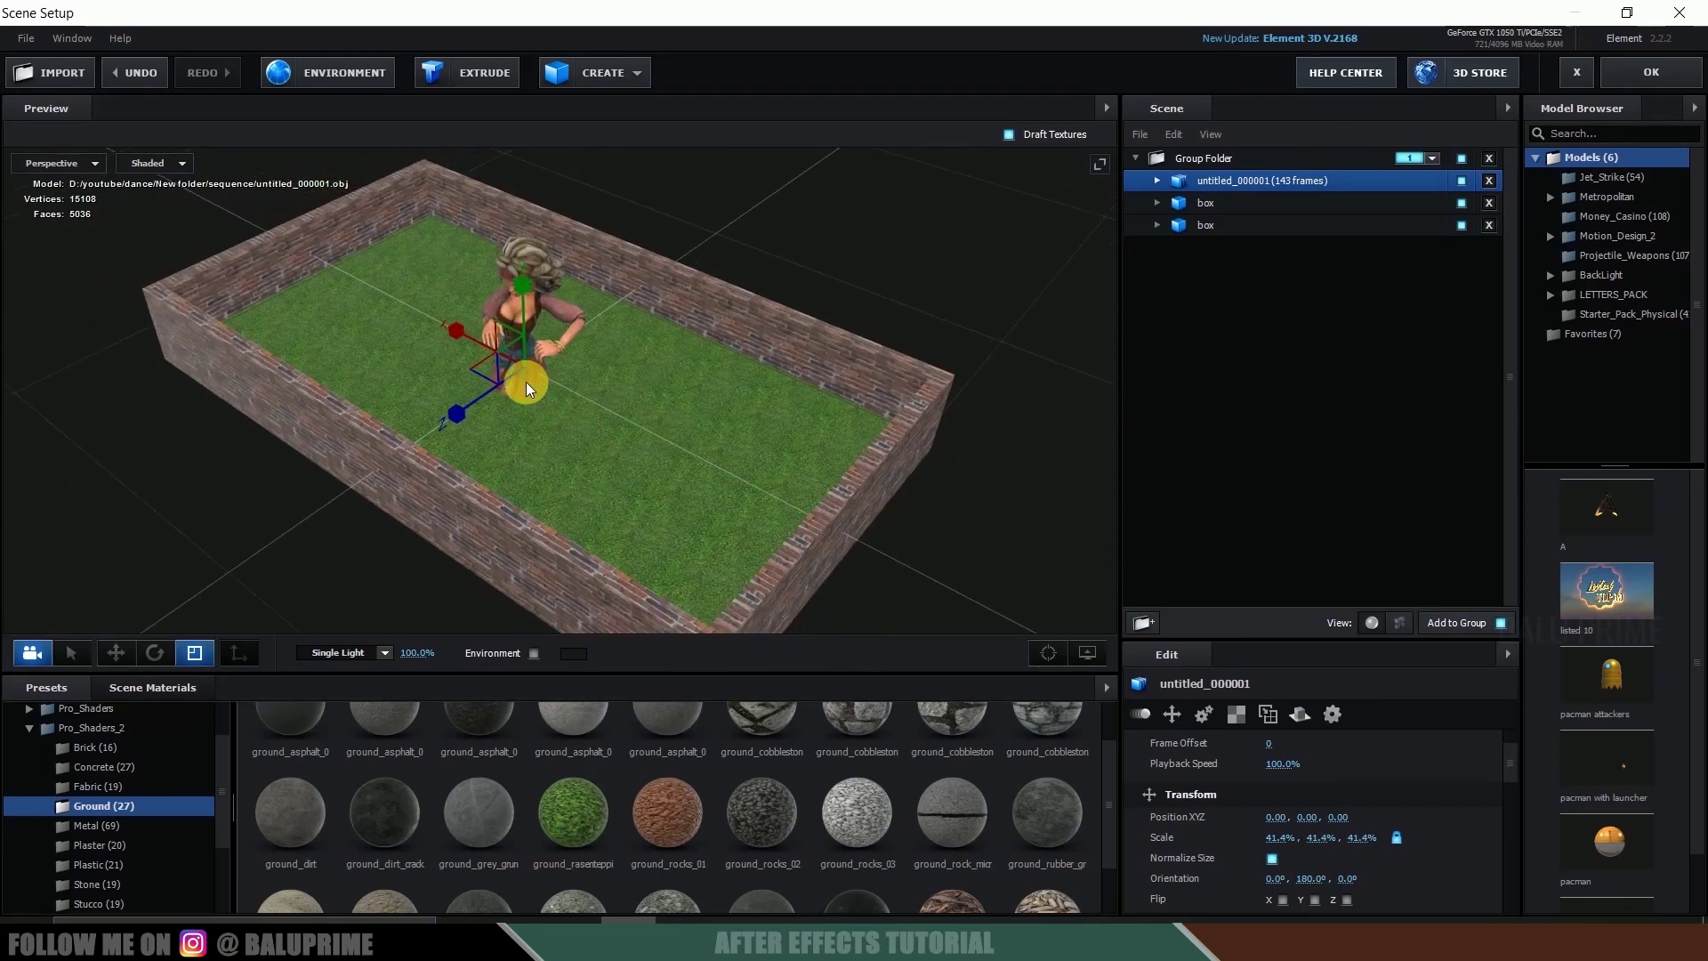
left_click_drag(526, 368, 495, 377)
Step: Raise the female dancer onto the grass and move it toward the box's far corner, at about -0.46, 0.23, 0.25
key("w")
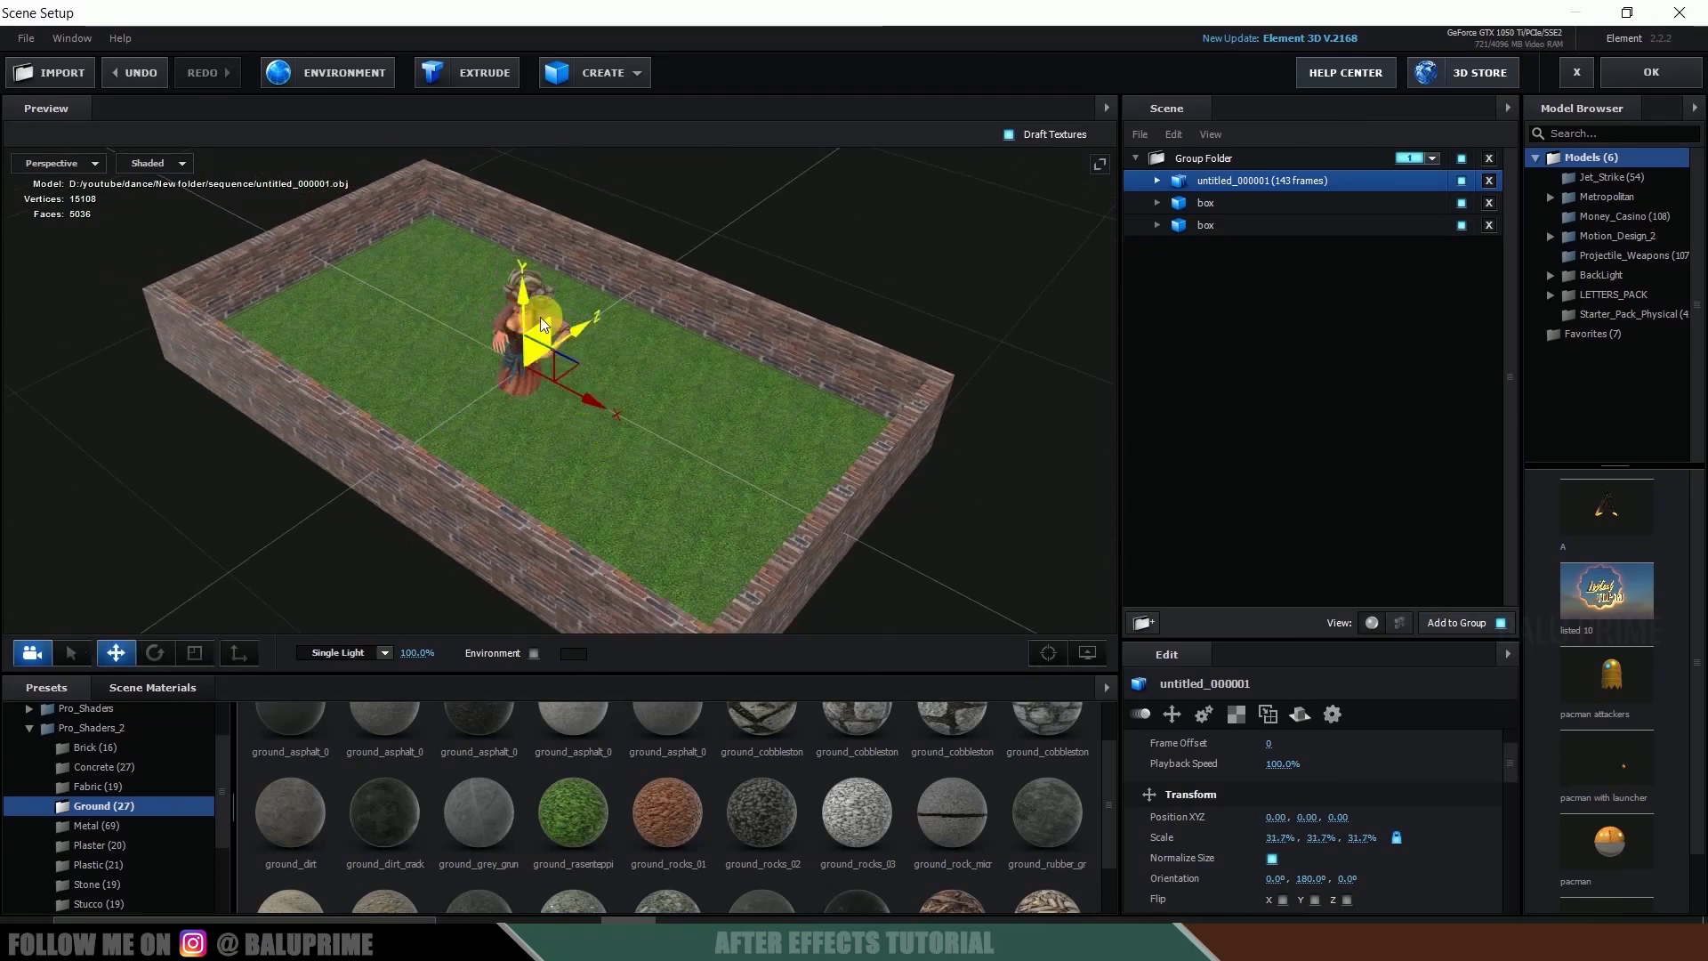
mouse_move(514, 255)
left_mouse_down()
mouse_move(511, 199)
mouse_move(504, 232)
left_mouse_up()
left_click_drag(584, 324, 434, 344)
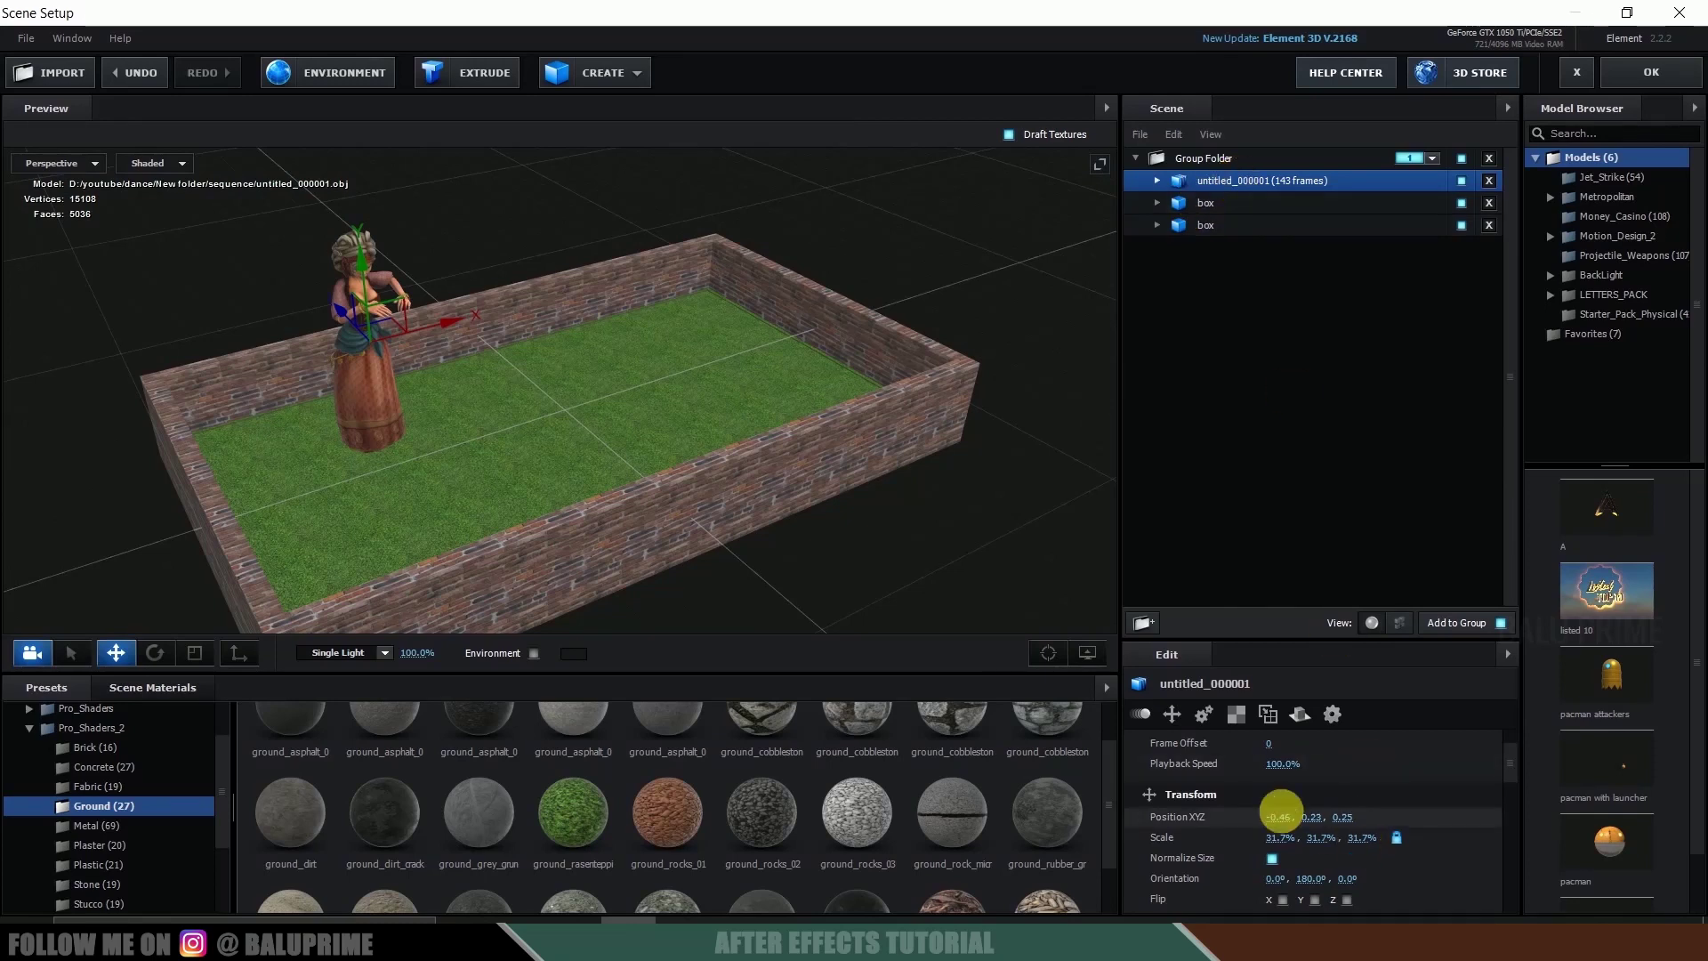
Step: Scrub the female dancer's Frame Offset to preview its baked animation, restore it to 0 and check the placement
scroll(1230, 788, "up", 2)
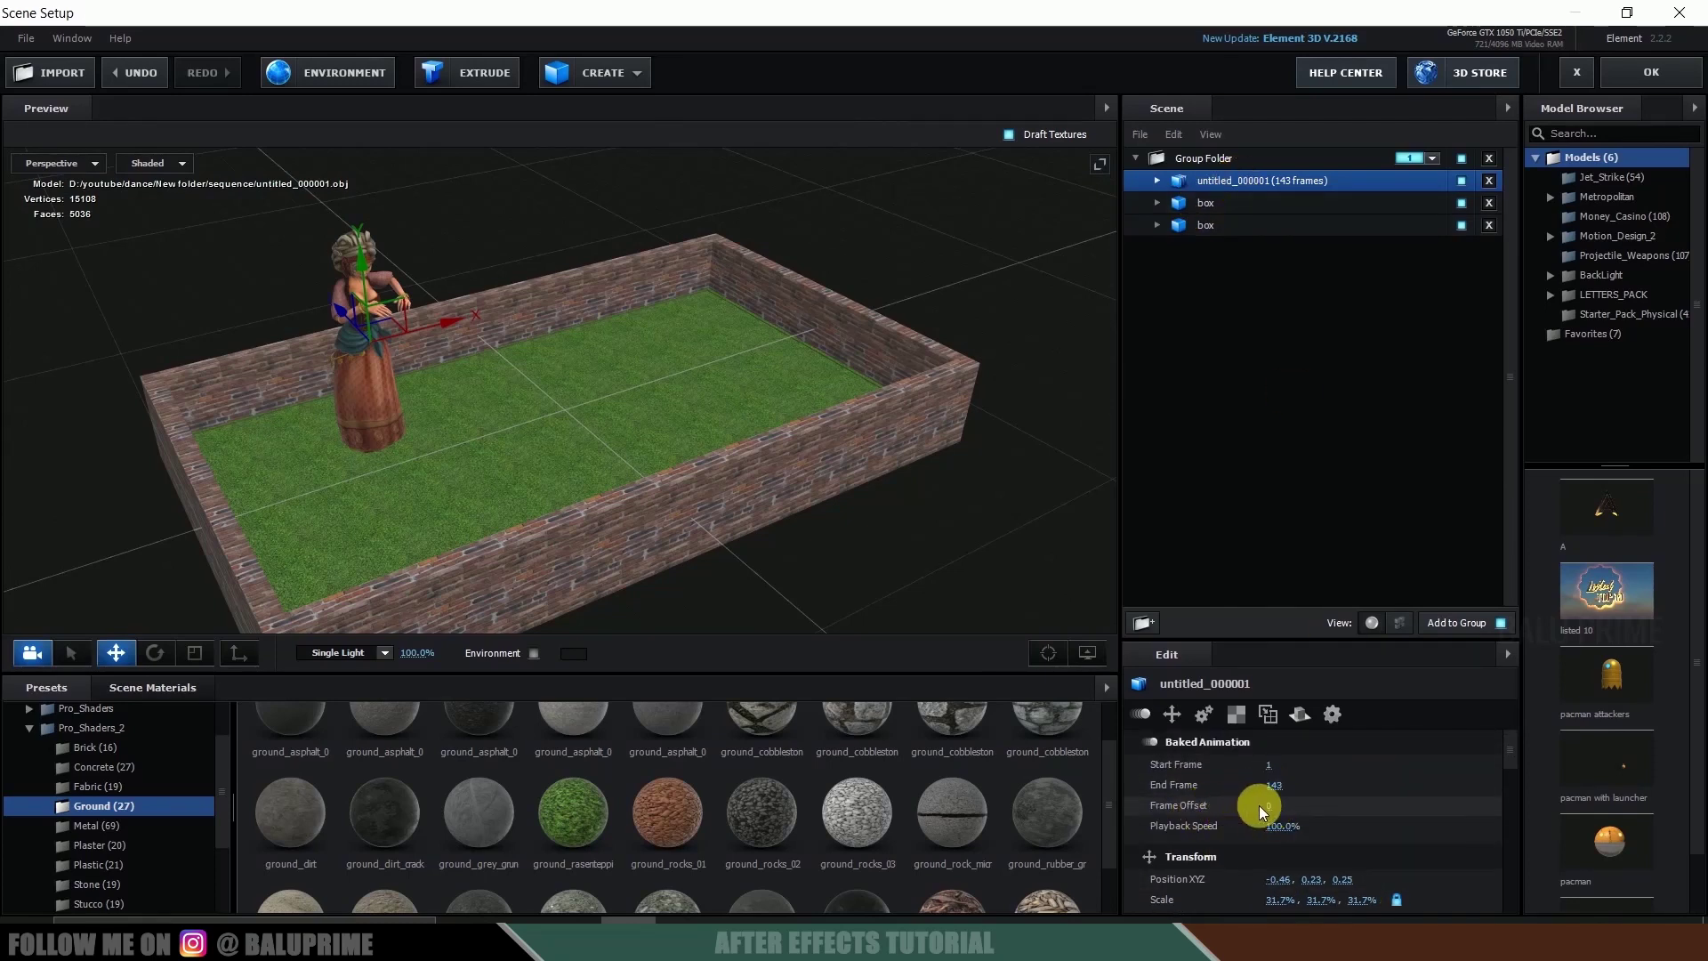
mouse_move(1273, 804)
left_mouse_down()
mouse_move(1428, 815)
mouse_move(1303, 804)
left_mouse_up()
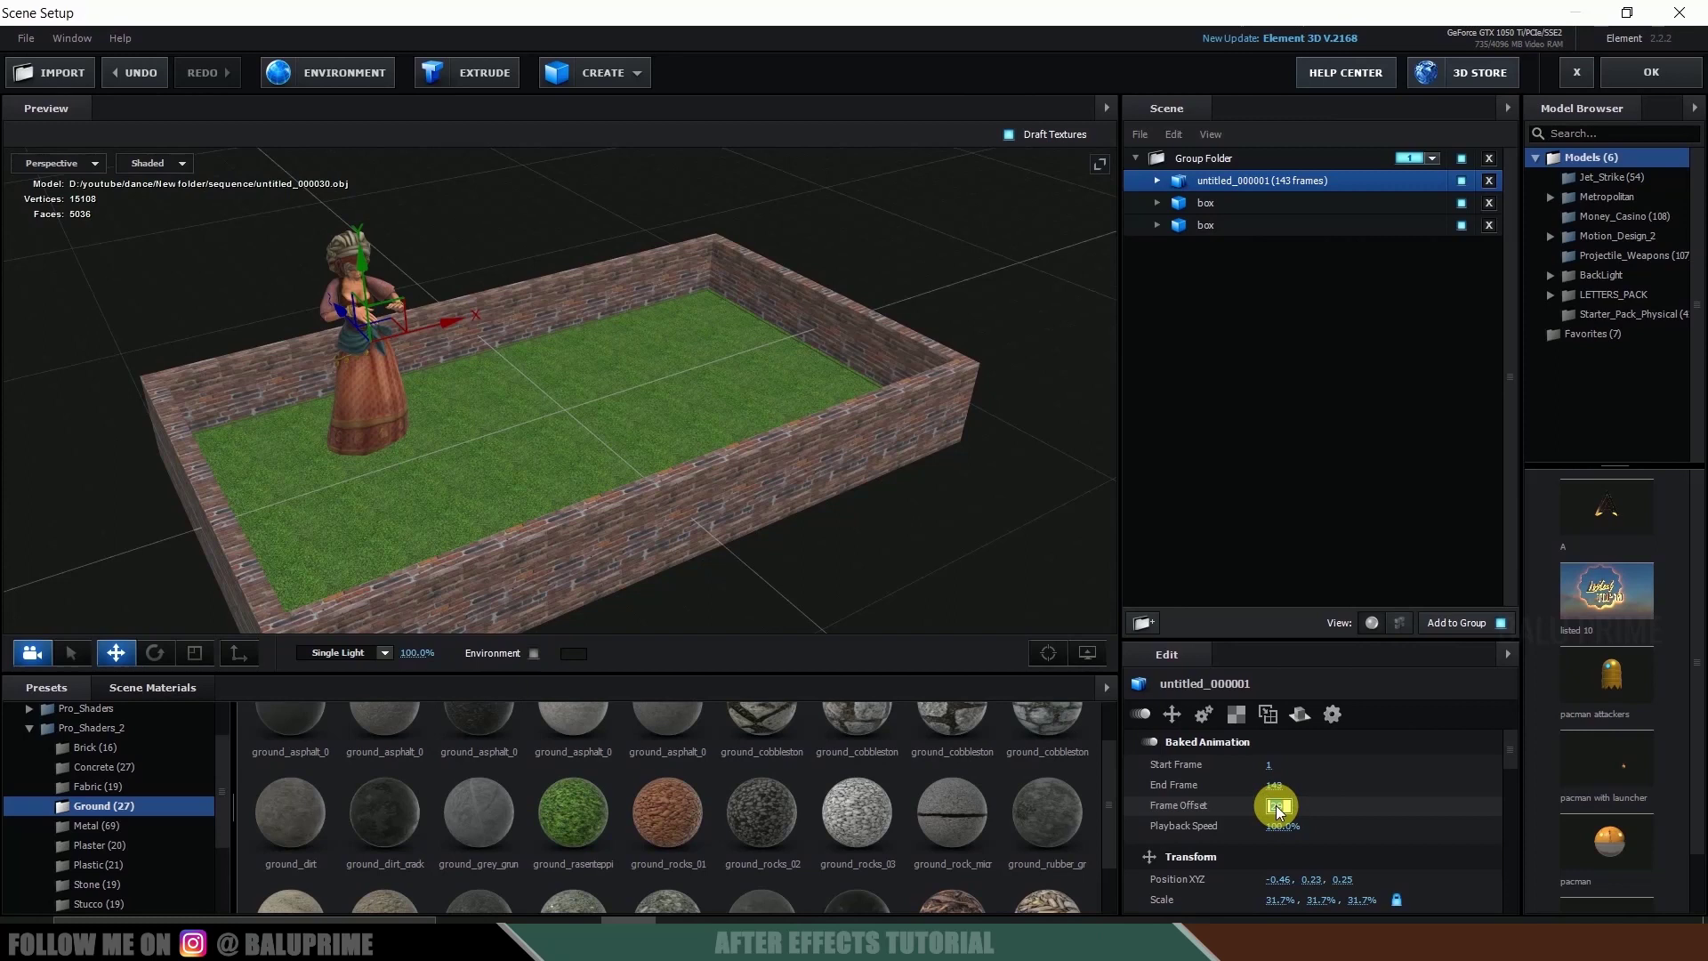
left_click_drag(834, 436, 317, 222)
left_click_drag(593, 334, 682, 362)
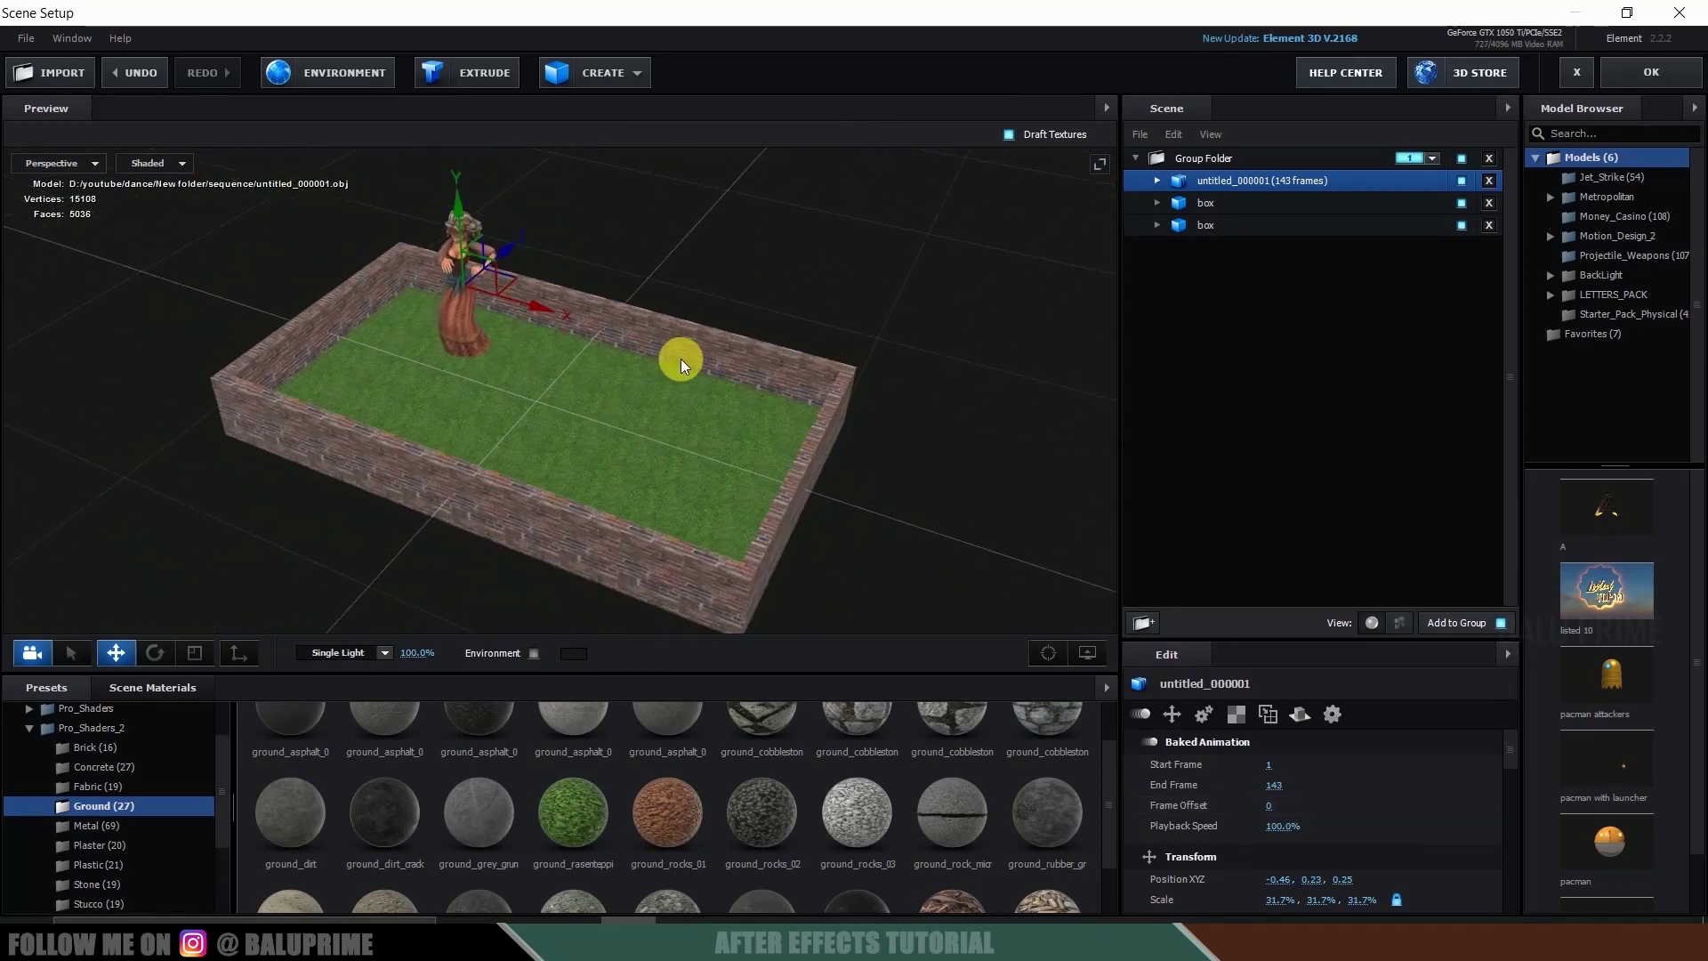
Step: Import the 3D sequence starting with untitled_000001.obj from New folder (2)'s male sequence folder with default preferences, and enable Normalize Size for it
left_click(25, 39)
mouse_move(40, 64)
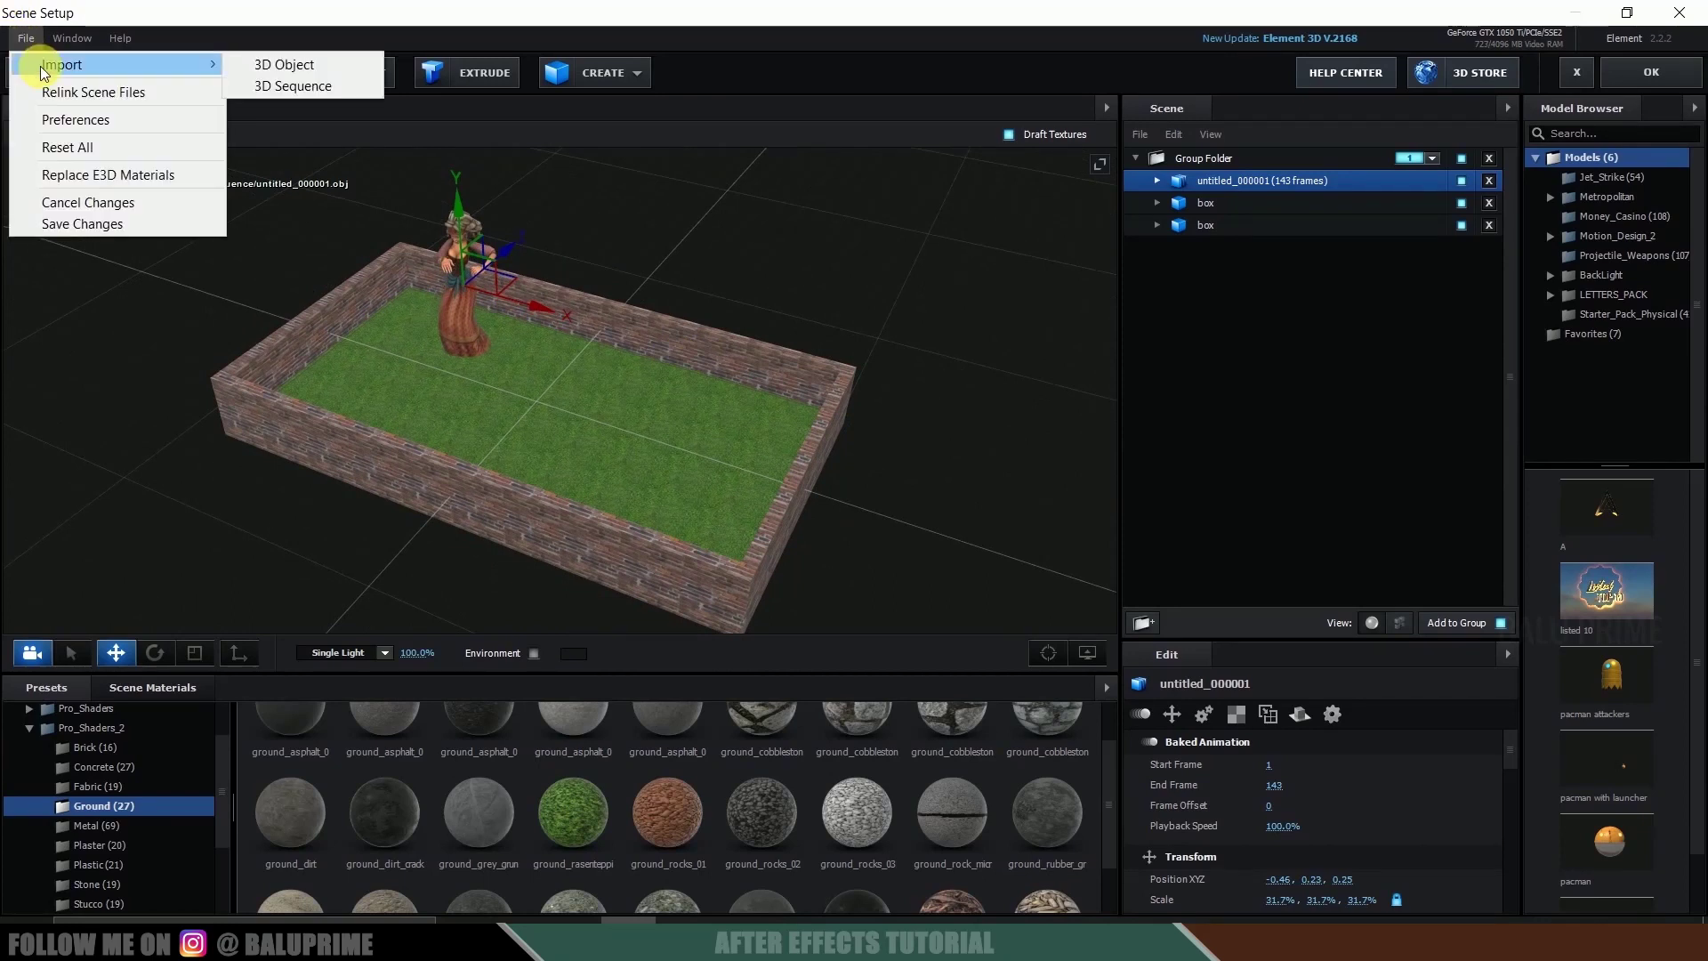
left_click(334, 81)
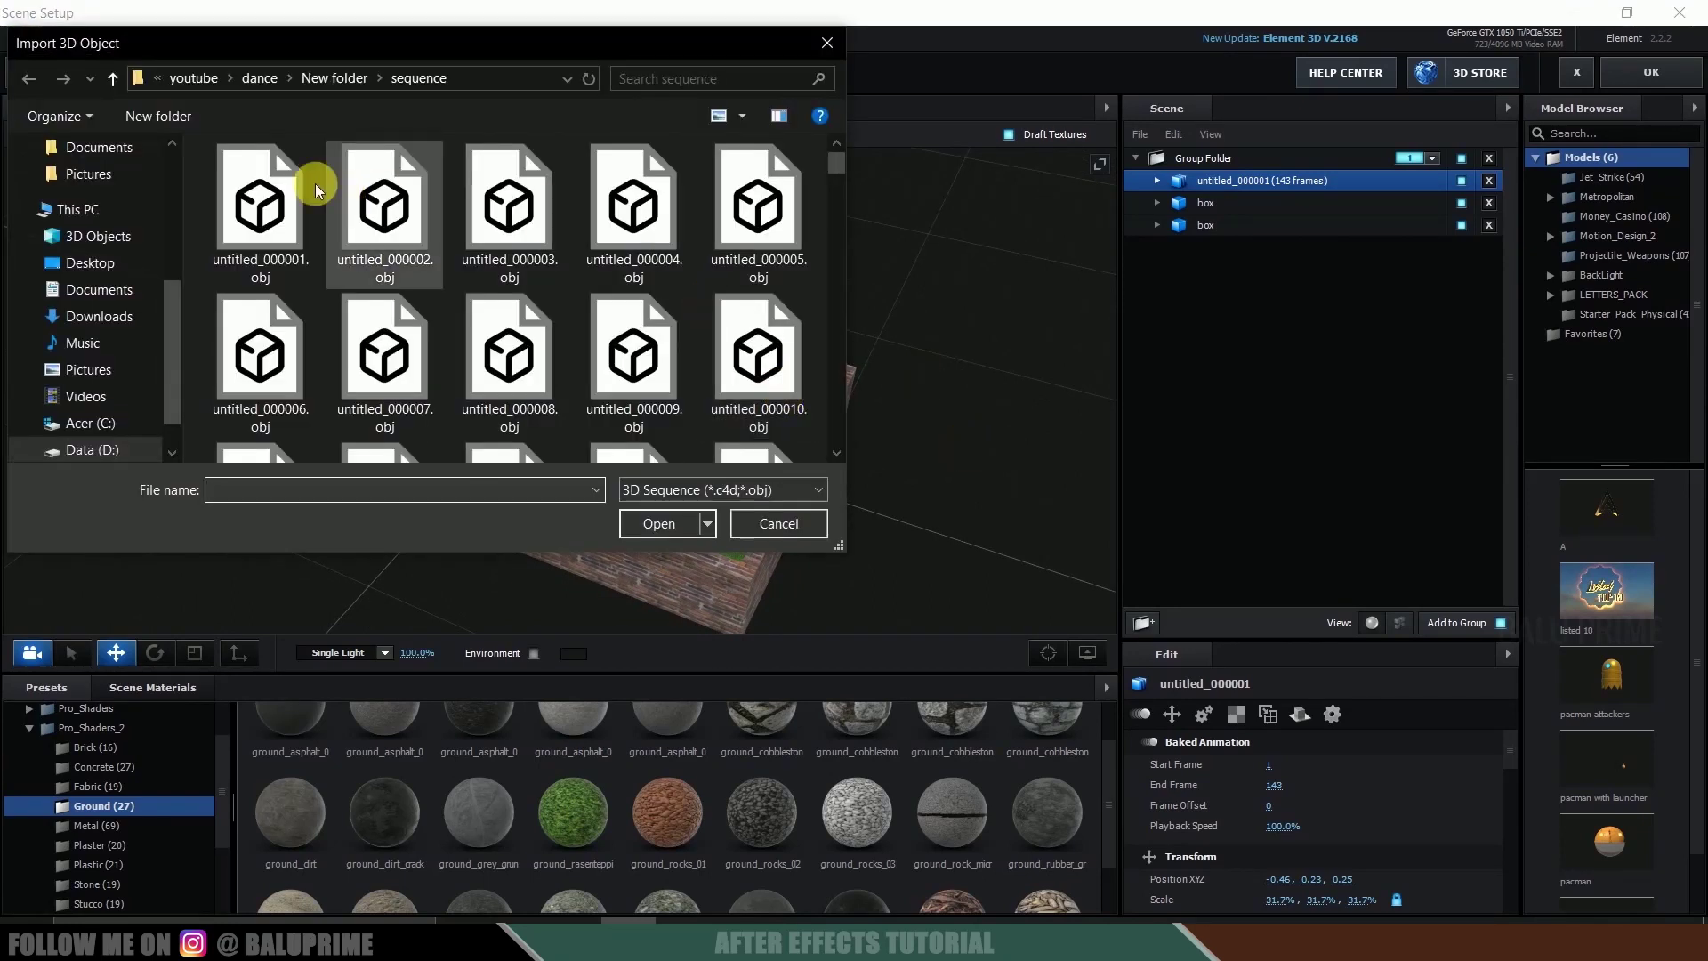
left_click(112, 81)
left_click(112, 80)
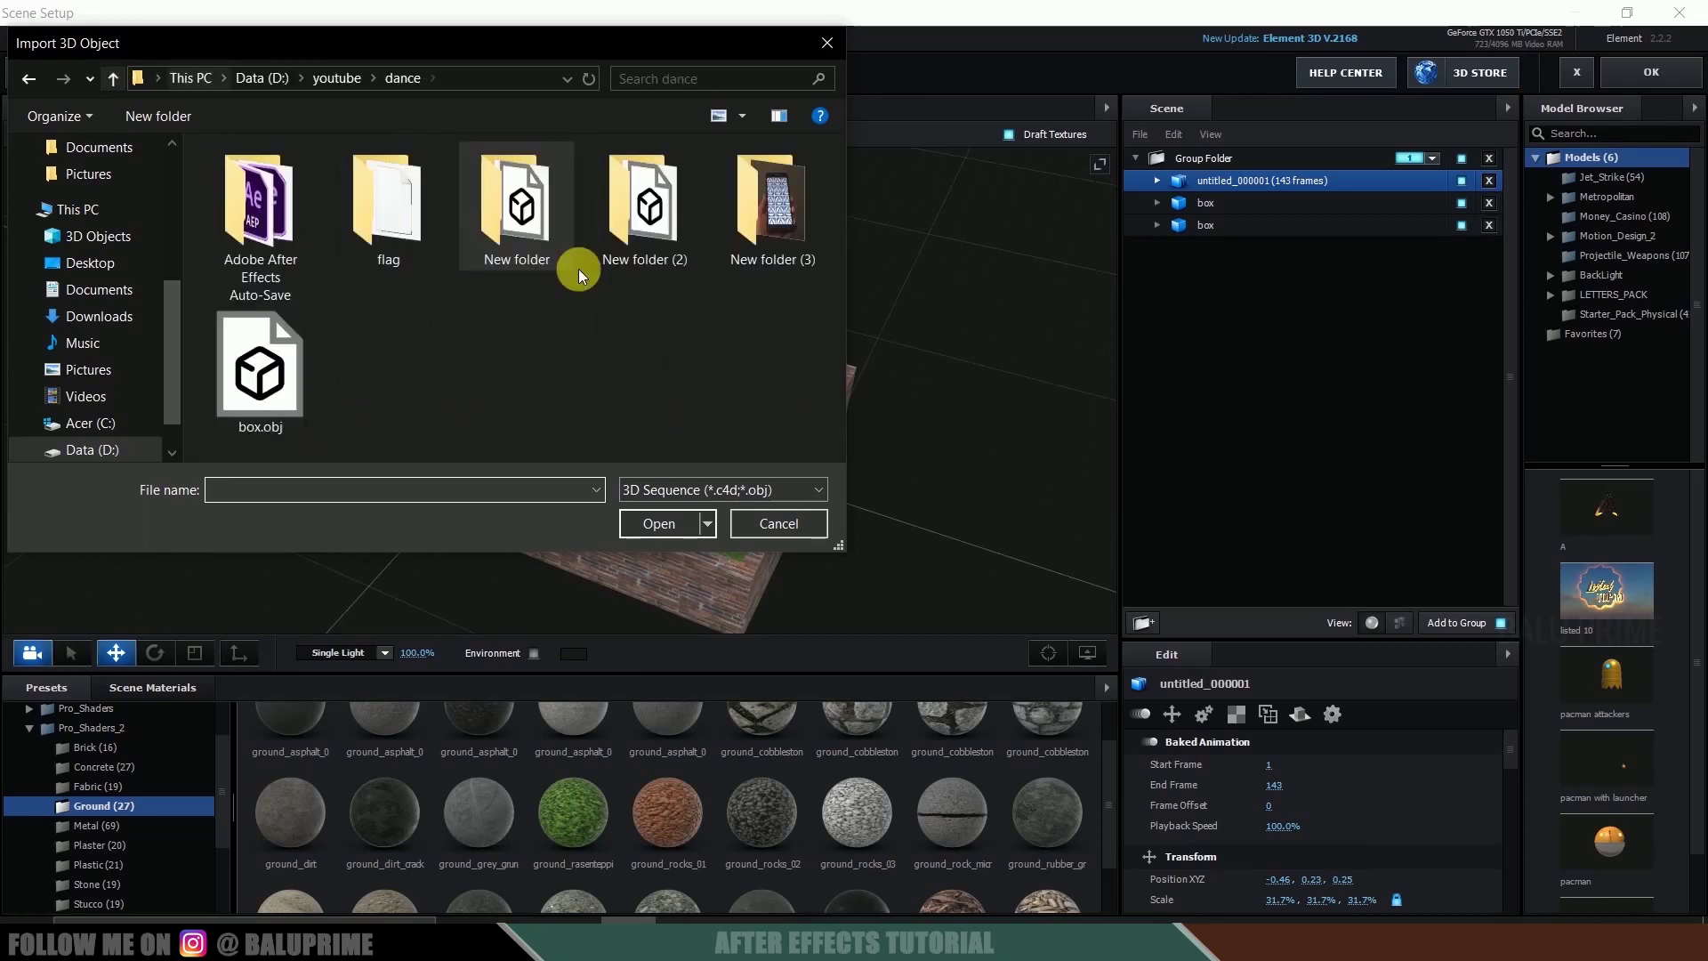
double_click(622, 251)
left_click(276, 205)
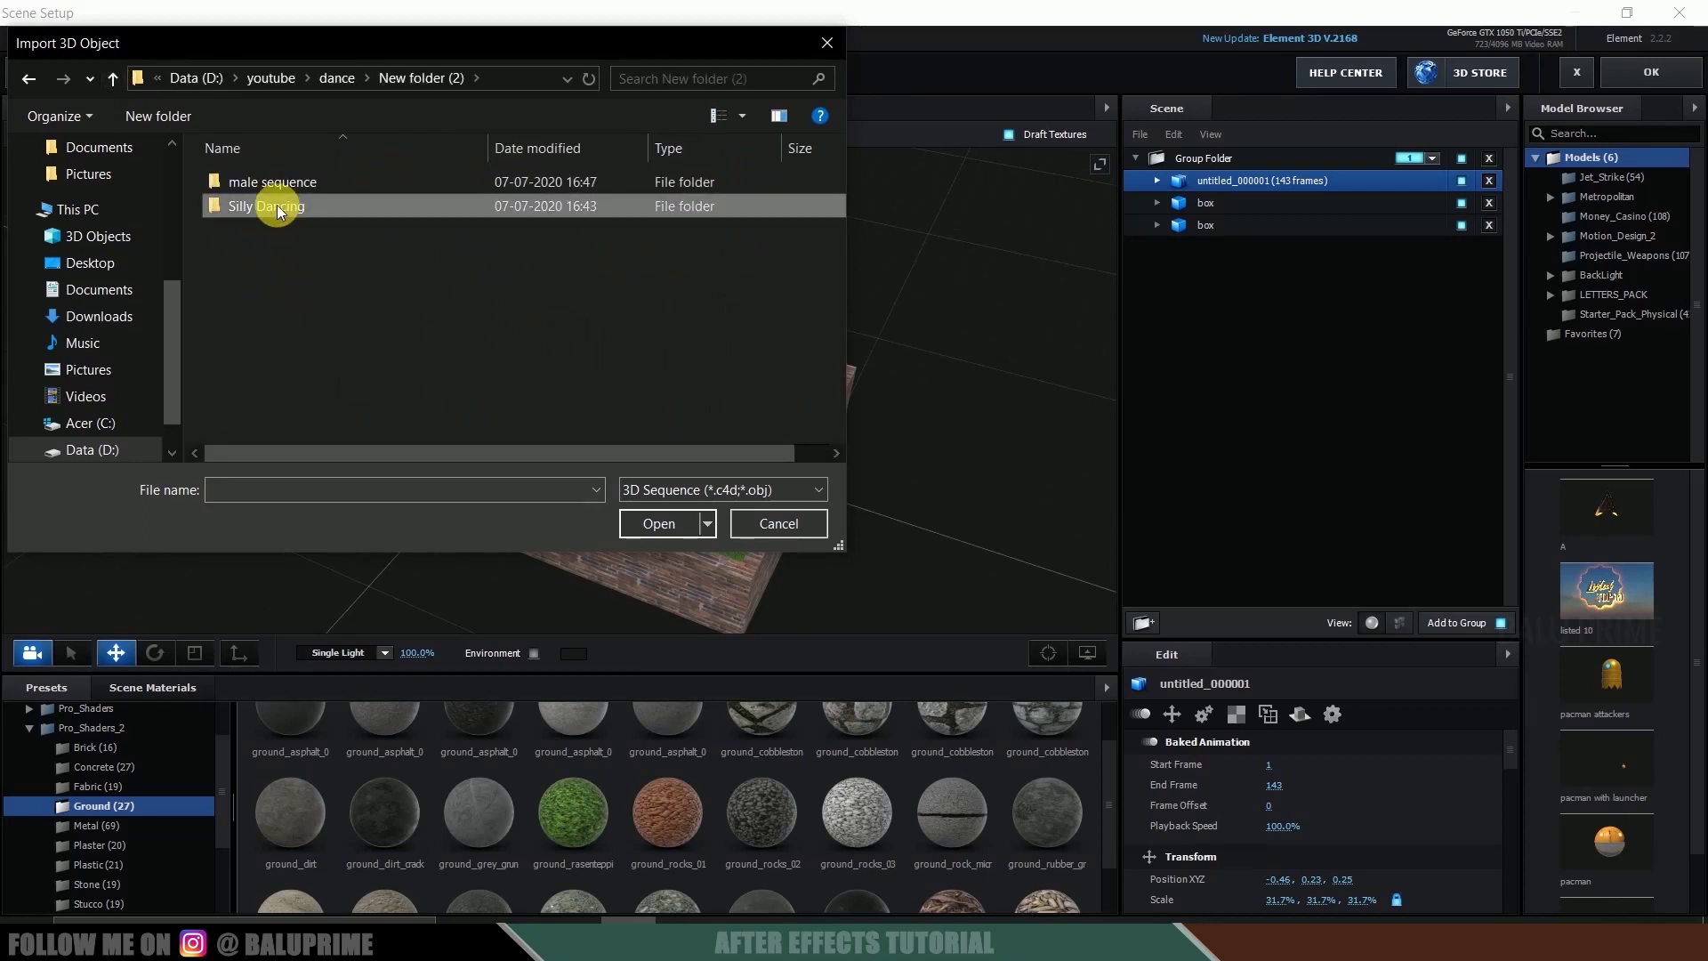
double_click(272, 190)
left_click(251, 195)
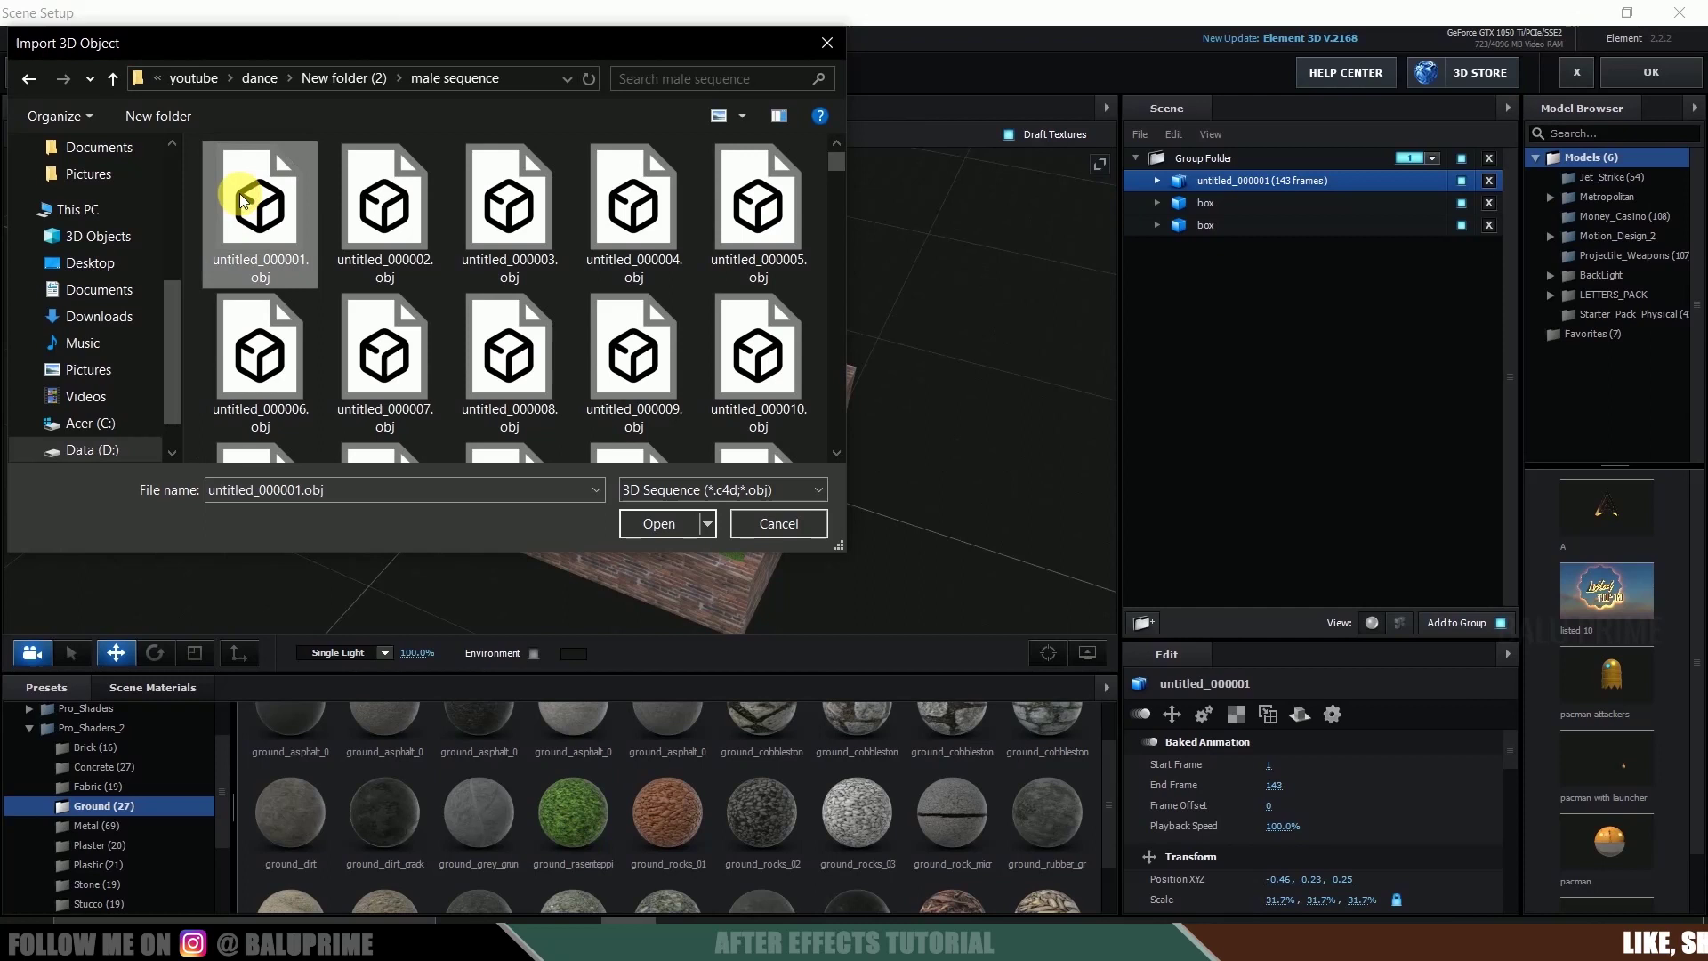
left_click(675, 532)
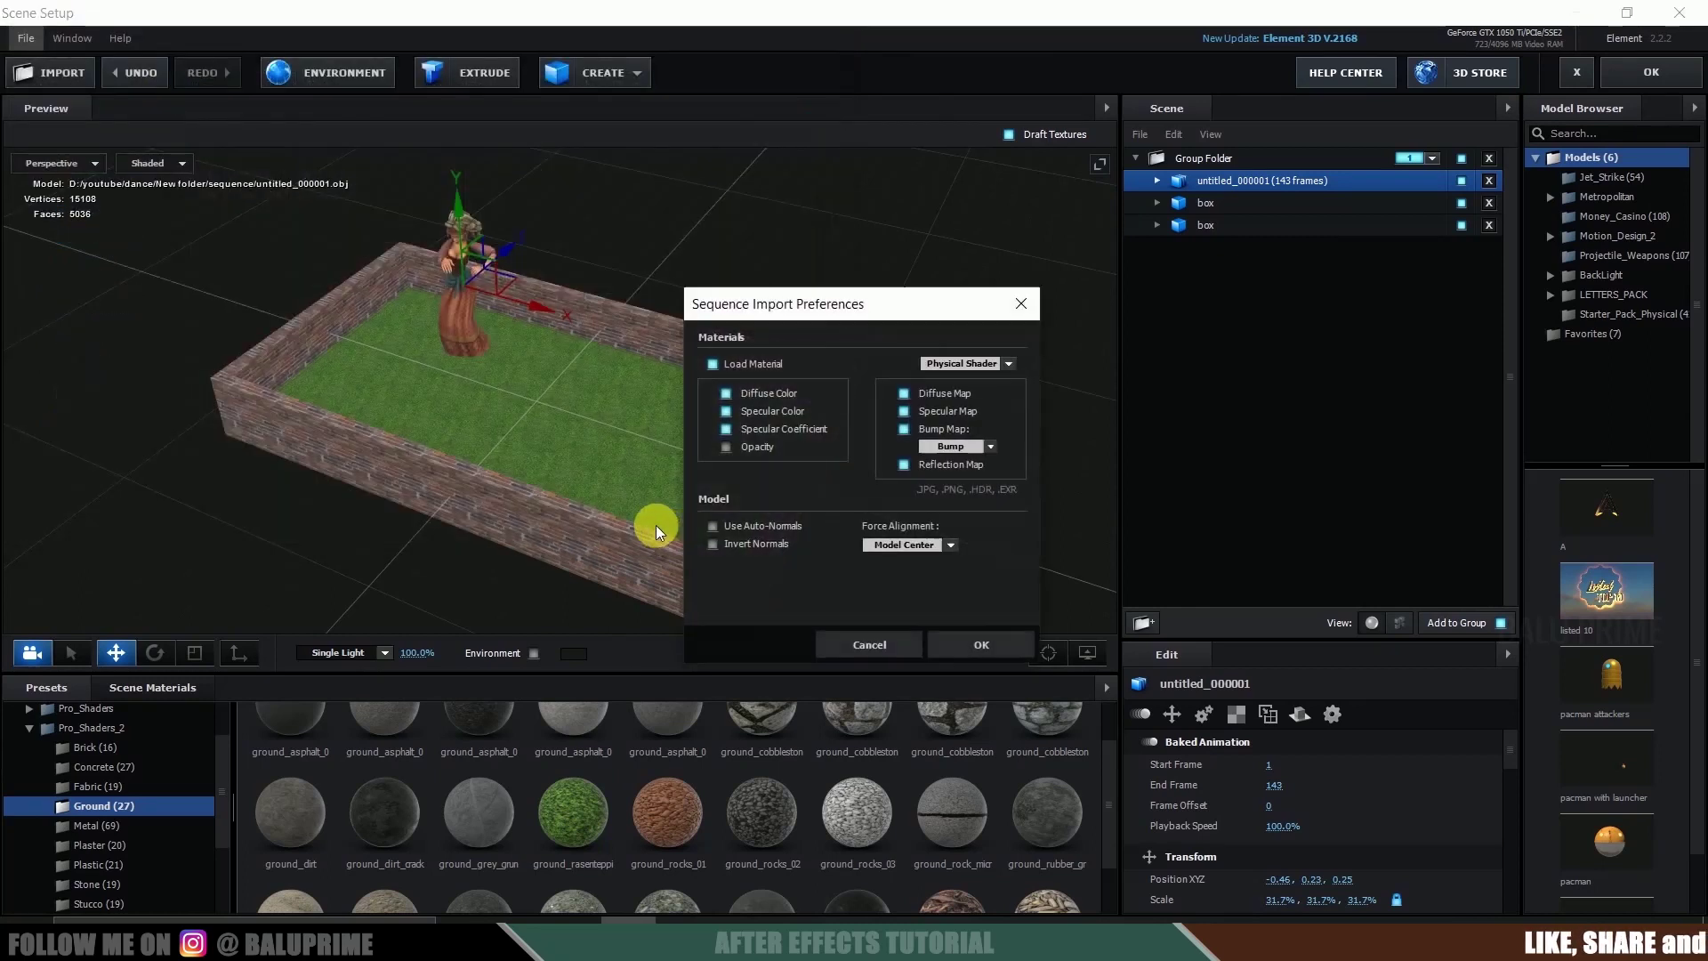
left_click(1005, 640)
scroll(1327, 823, "down", 3)
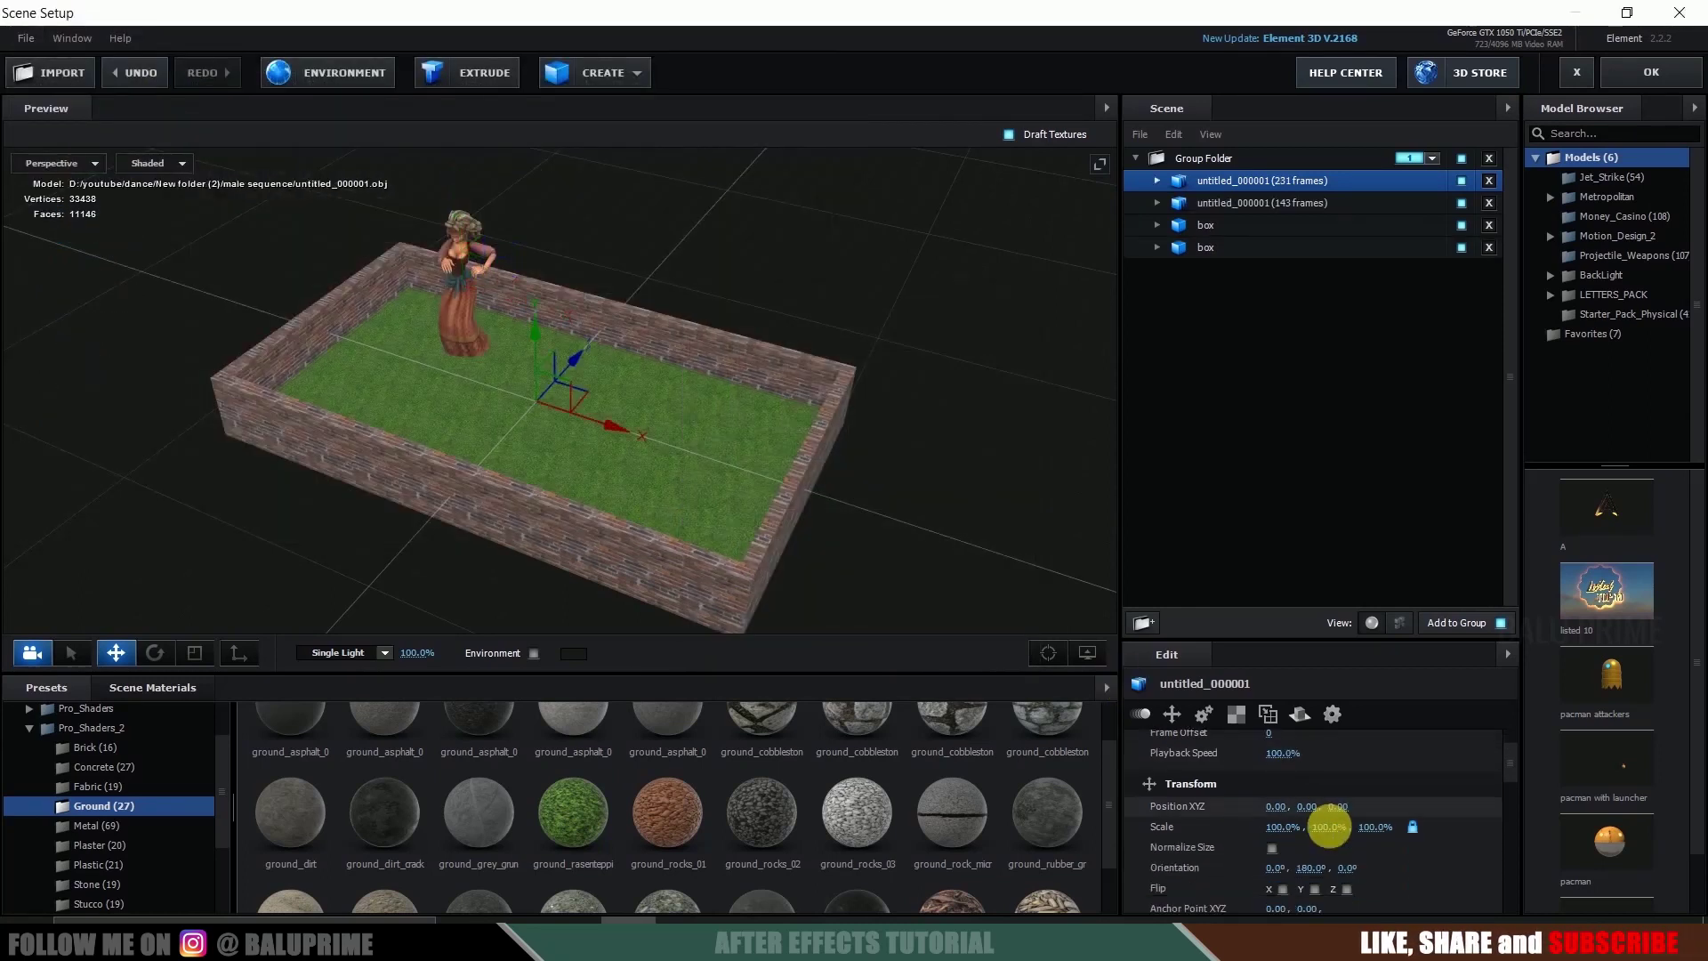
left_click(1273, 796)
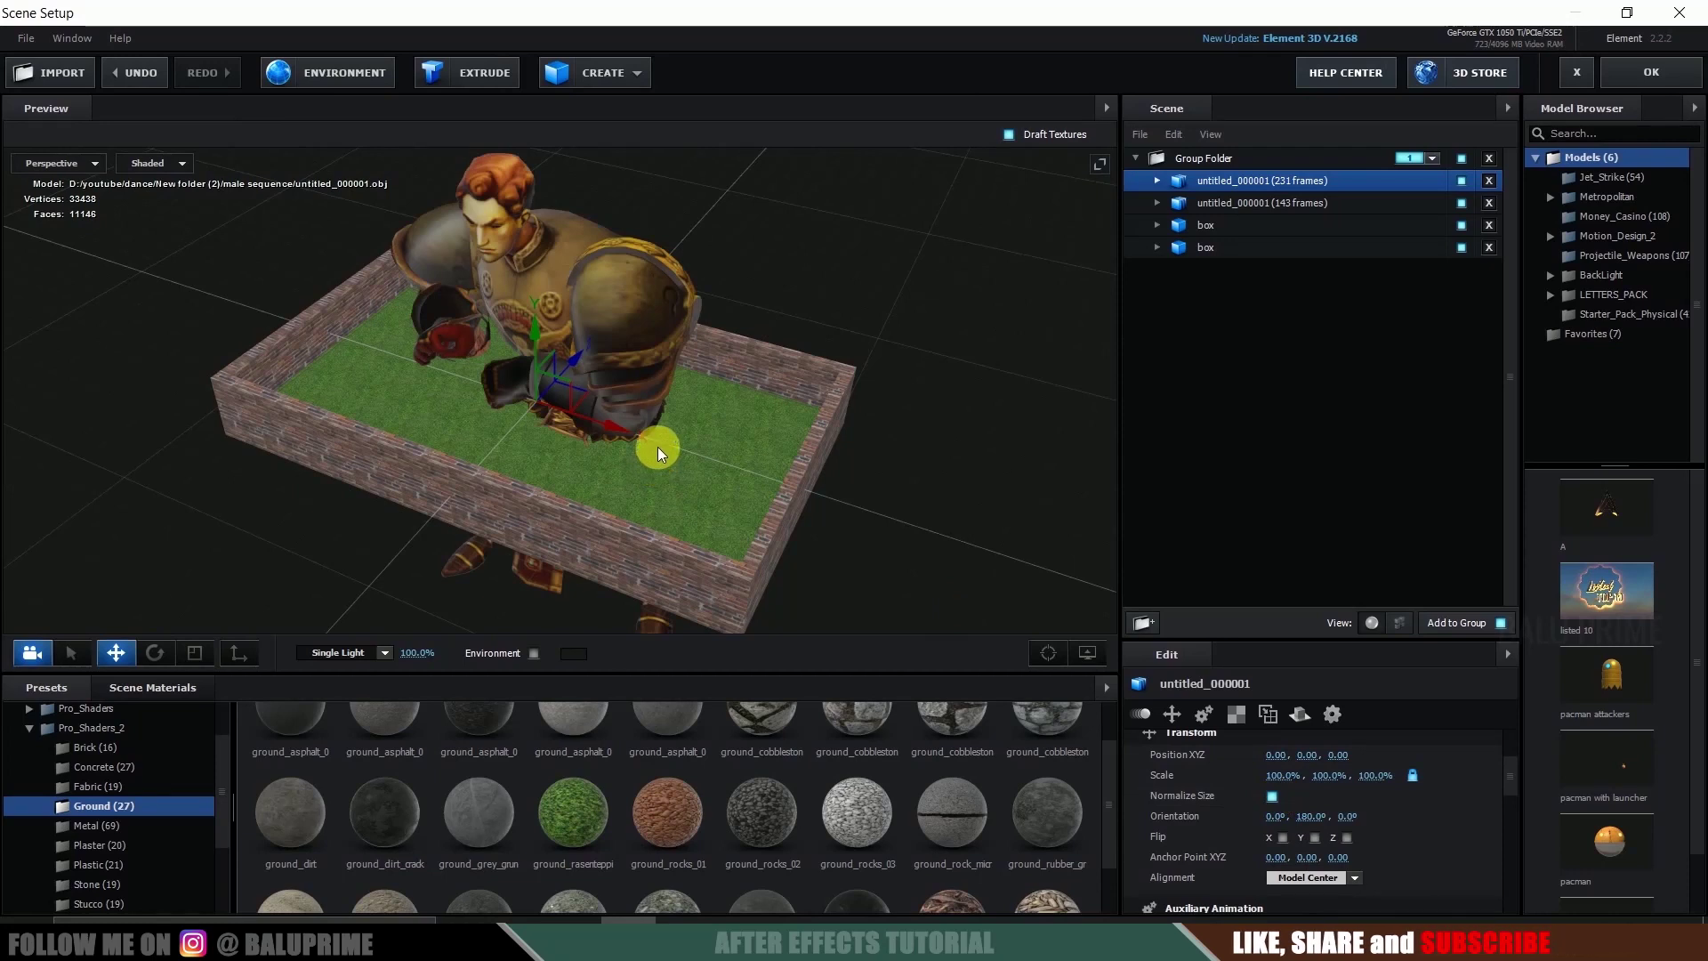
Step: Scale the male character down uniformly to about 27.6% and raise it to a Y position of about 0.19
key("r")
left_click_drag(530, 393, 352, 419)
key("w")
left_click_drag(535, 326, 523, 274)
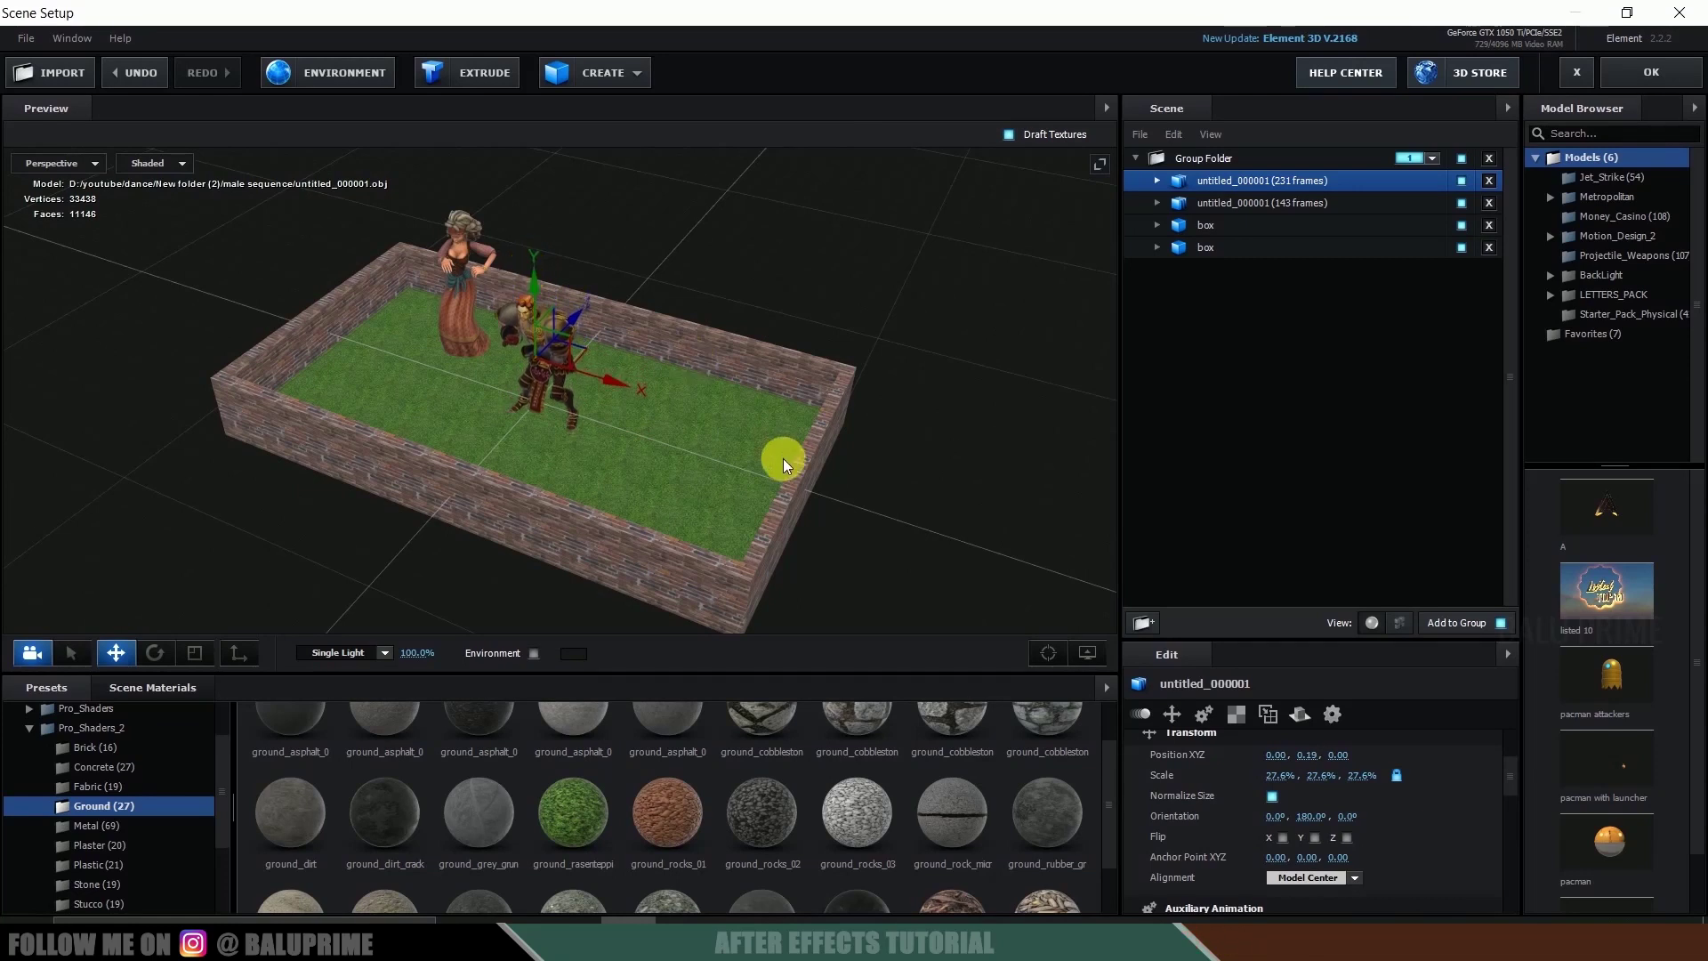
Step: Rotate the male character about its vertical axis to a Y orientation of about 5.3°
key("e")
left_click_drag(571, 409, 304, 350)
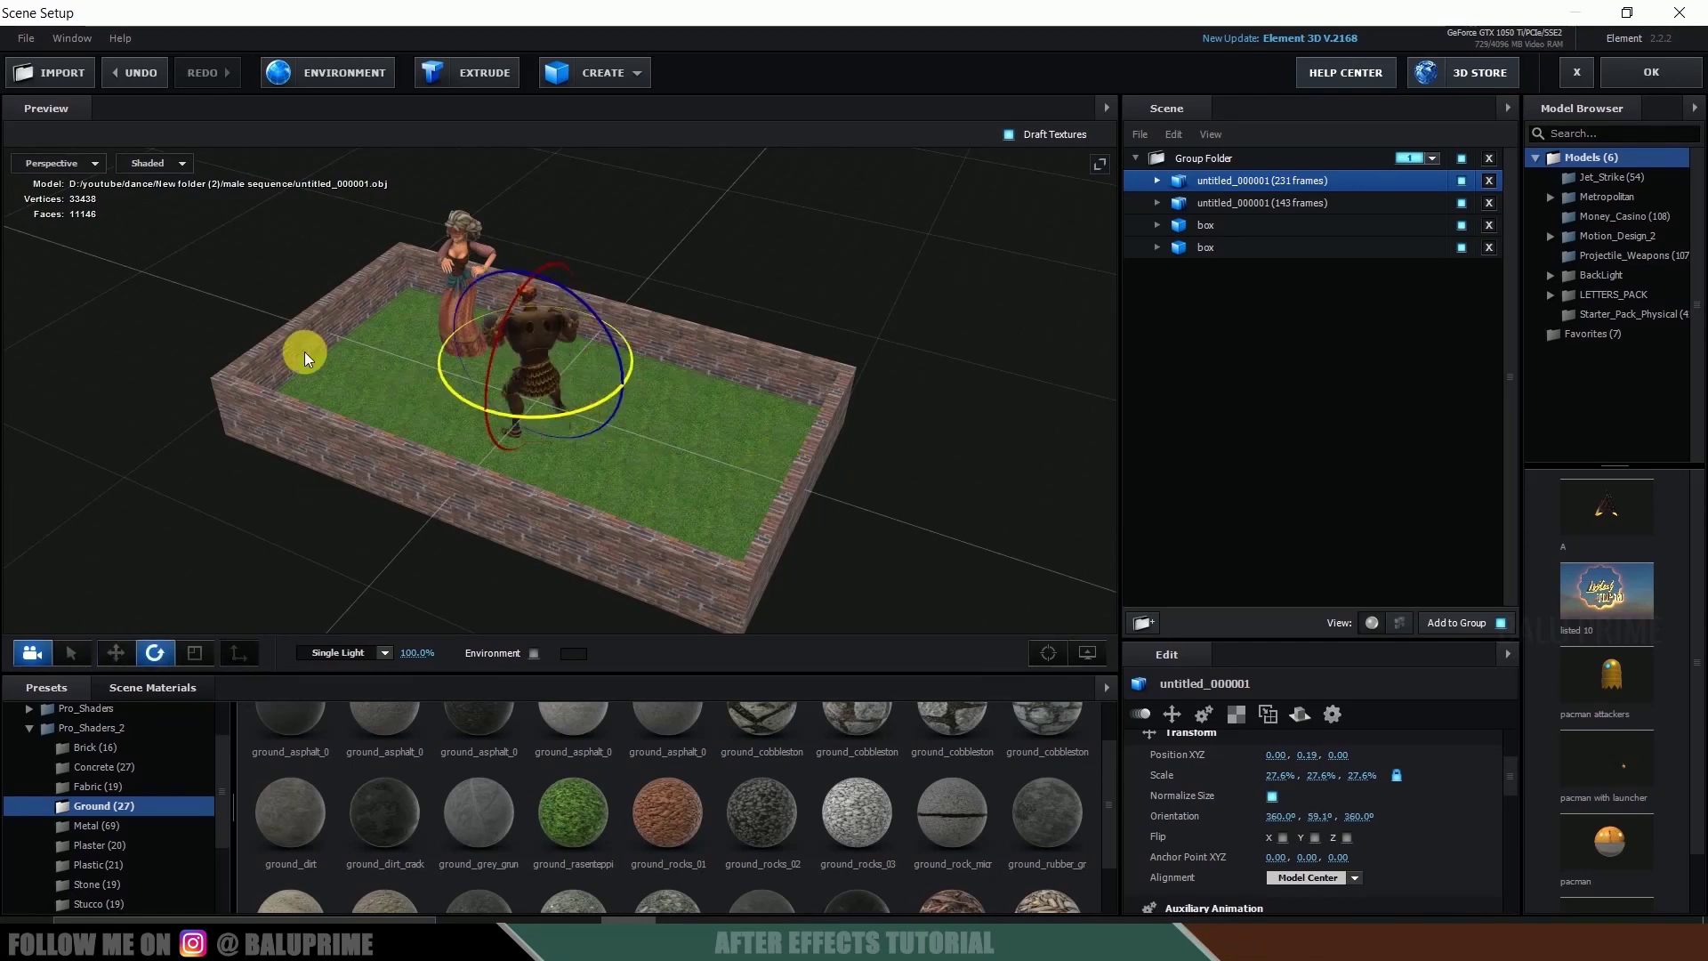
left_click_drag(577, 414, 478, 413)
scroll(812, 459, "up", 2)
mouse_move(811, 459)
left_mouse_down()
mouse_move(739, 477)
mouse_move(788, 468)
left_mouse_up()
Step: Enlarge the male character uniformly to about 33.8%
key("r")
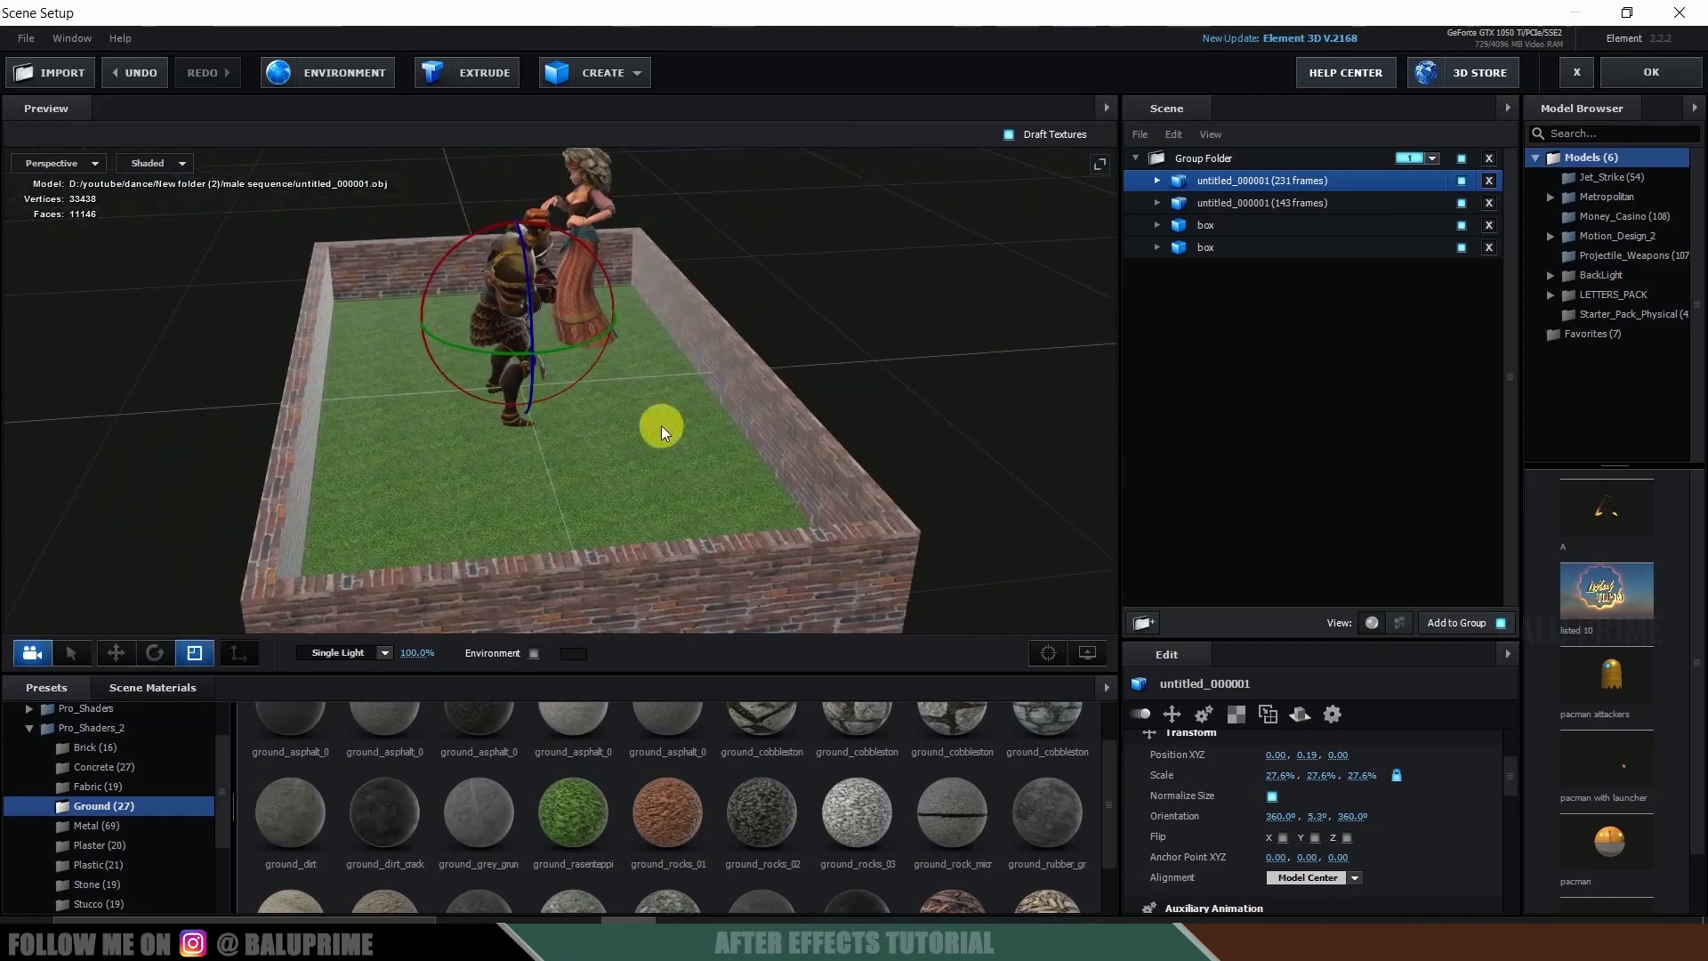
mouse_move(514, 313)
left_mouse_down()
mouse_move(553, 309)
mouse_move(536, 315)
left_mouse_up()
left_click_drag(625, 457, 698, 487)
Step: Lift the male character onto the grass and place it opposite the female dancer, at about -0.41, 0.26, -0.23
key("w")
left_click_drag(516, 260, 510, 233)
left_click_drag(564, 293, 408, 311)
left_click_drag(770, 434, 534, 267)
left_click_drag(596, 409, 637, 363)
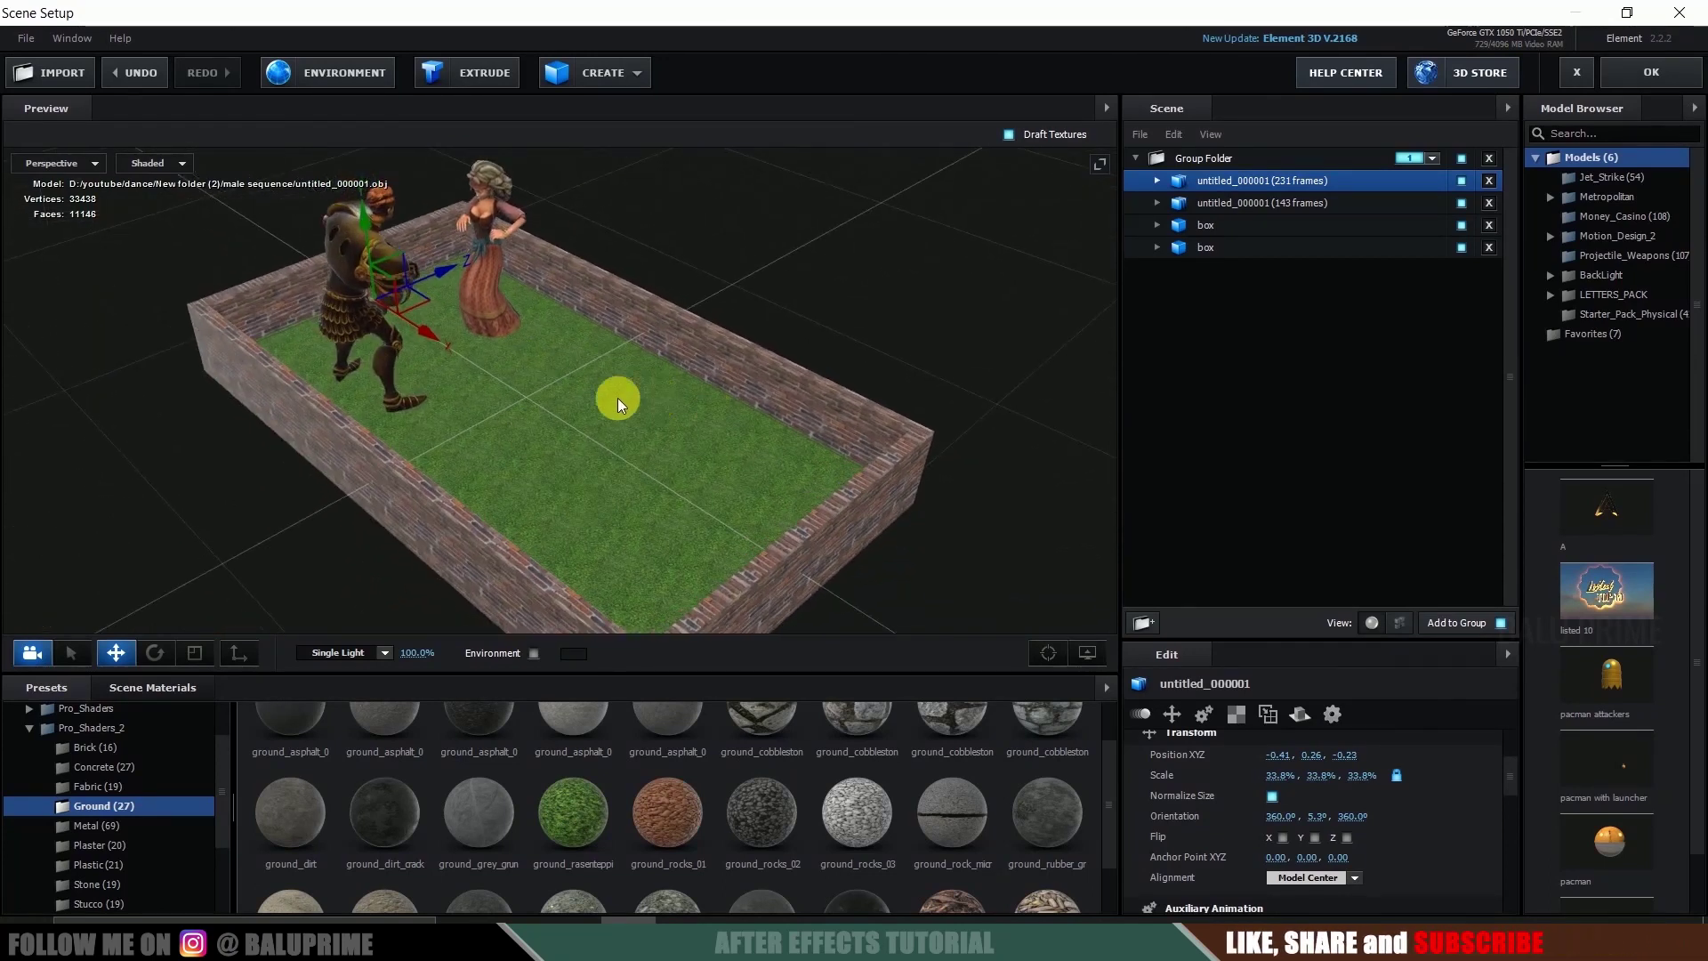
left_click_drag(692, 454, 707, 489)
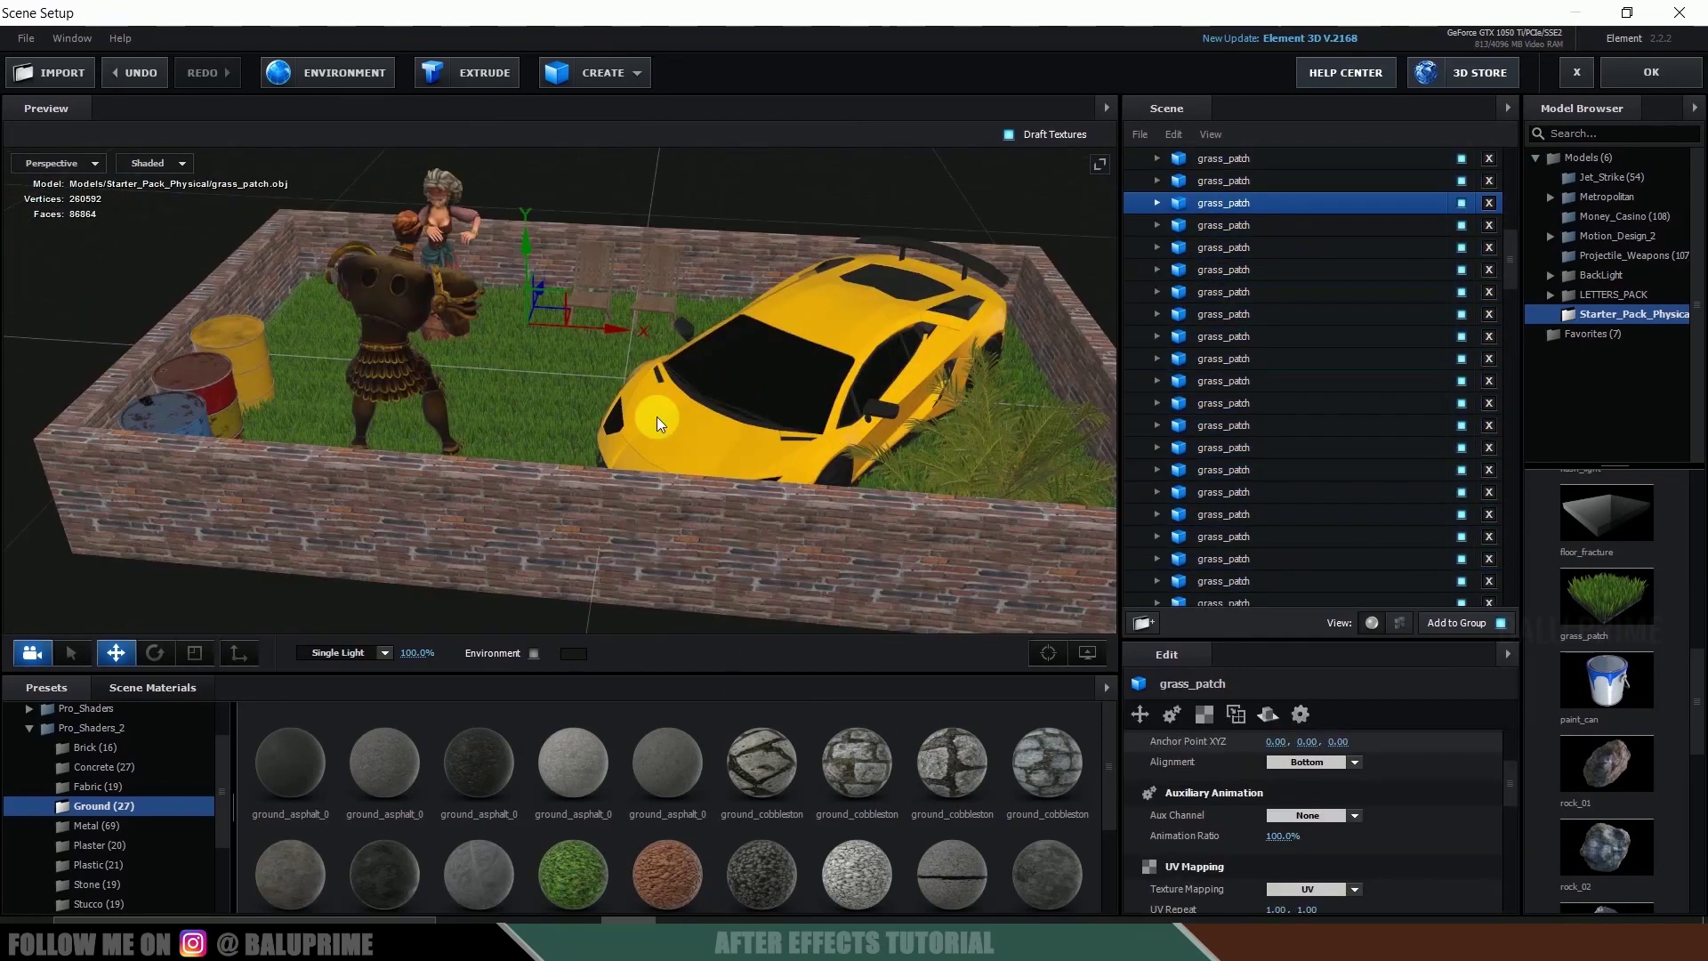
Step: Check the furnished scene with car, barrels and grass patches, and apply the scene setup to the composition
left_click_drag(657, 417, 795, 466)
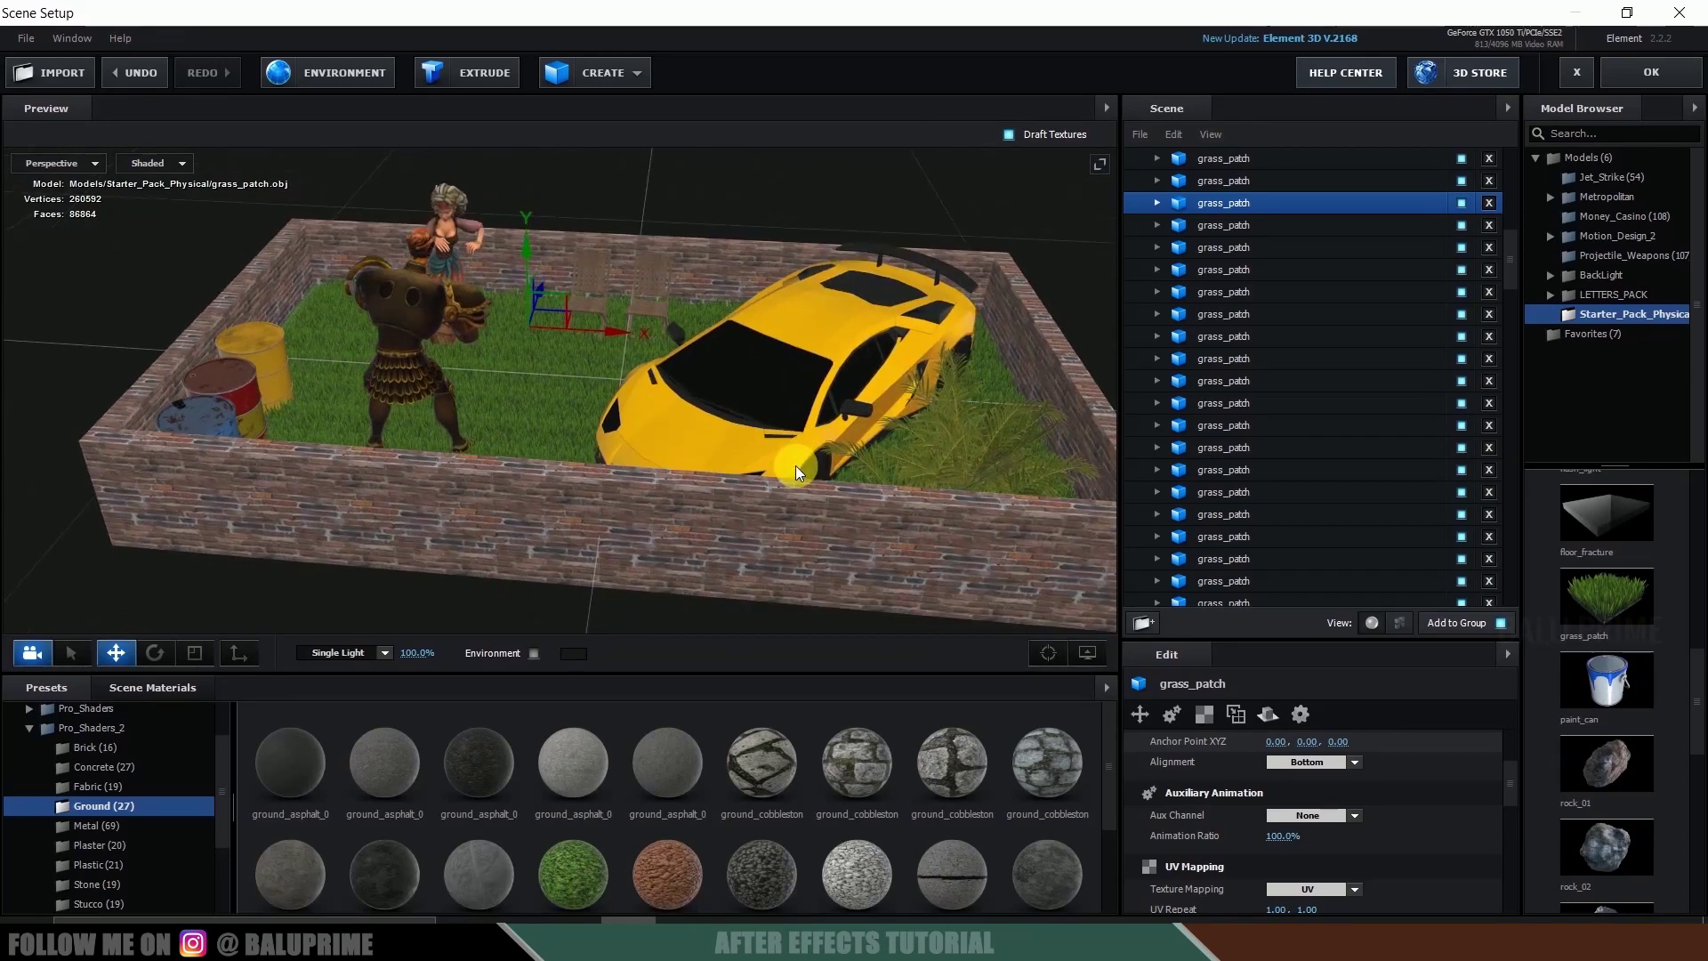
scroll(795, 466, "down", 3)
left_click_drag(796, 466, 686, 507)
scroll(706, 520, "up", 2)
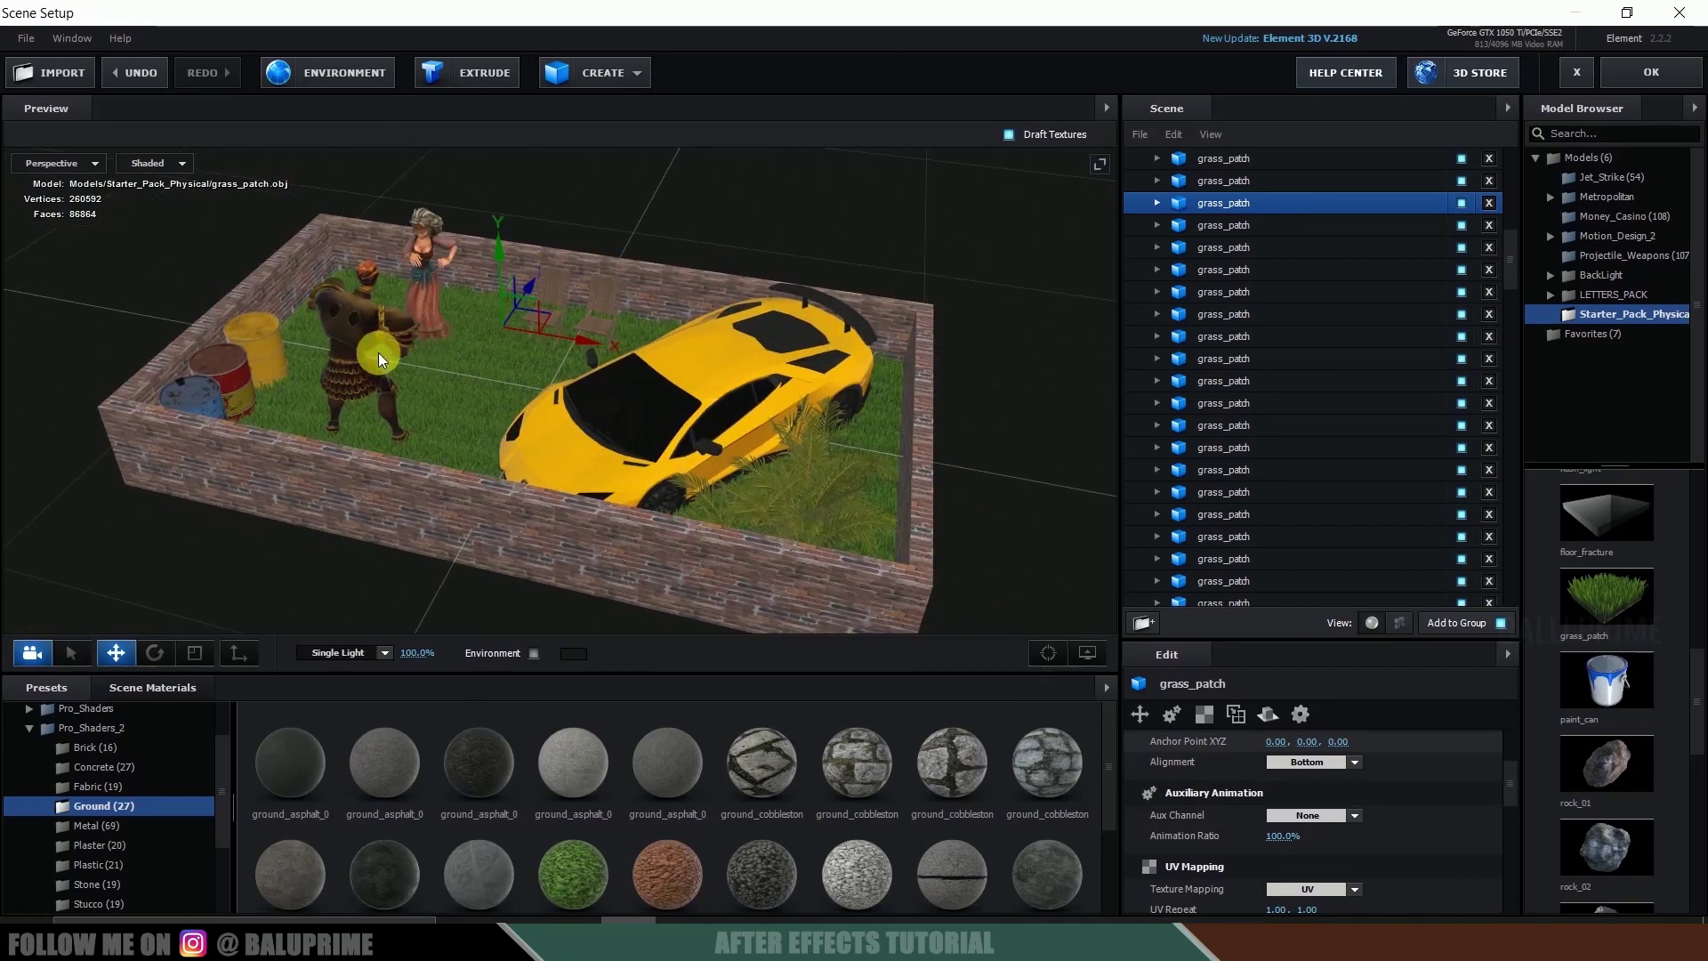
left_click(1643, 71)
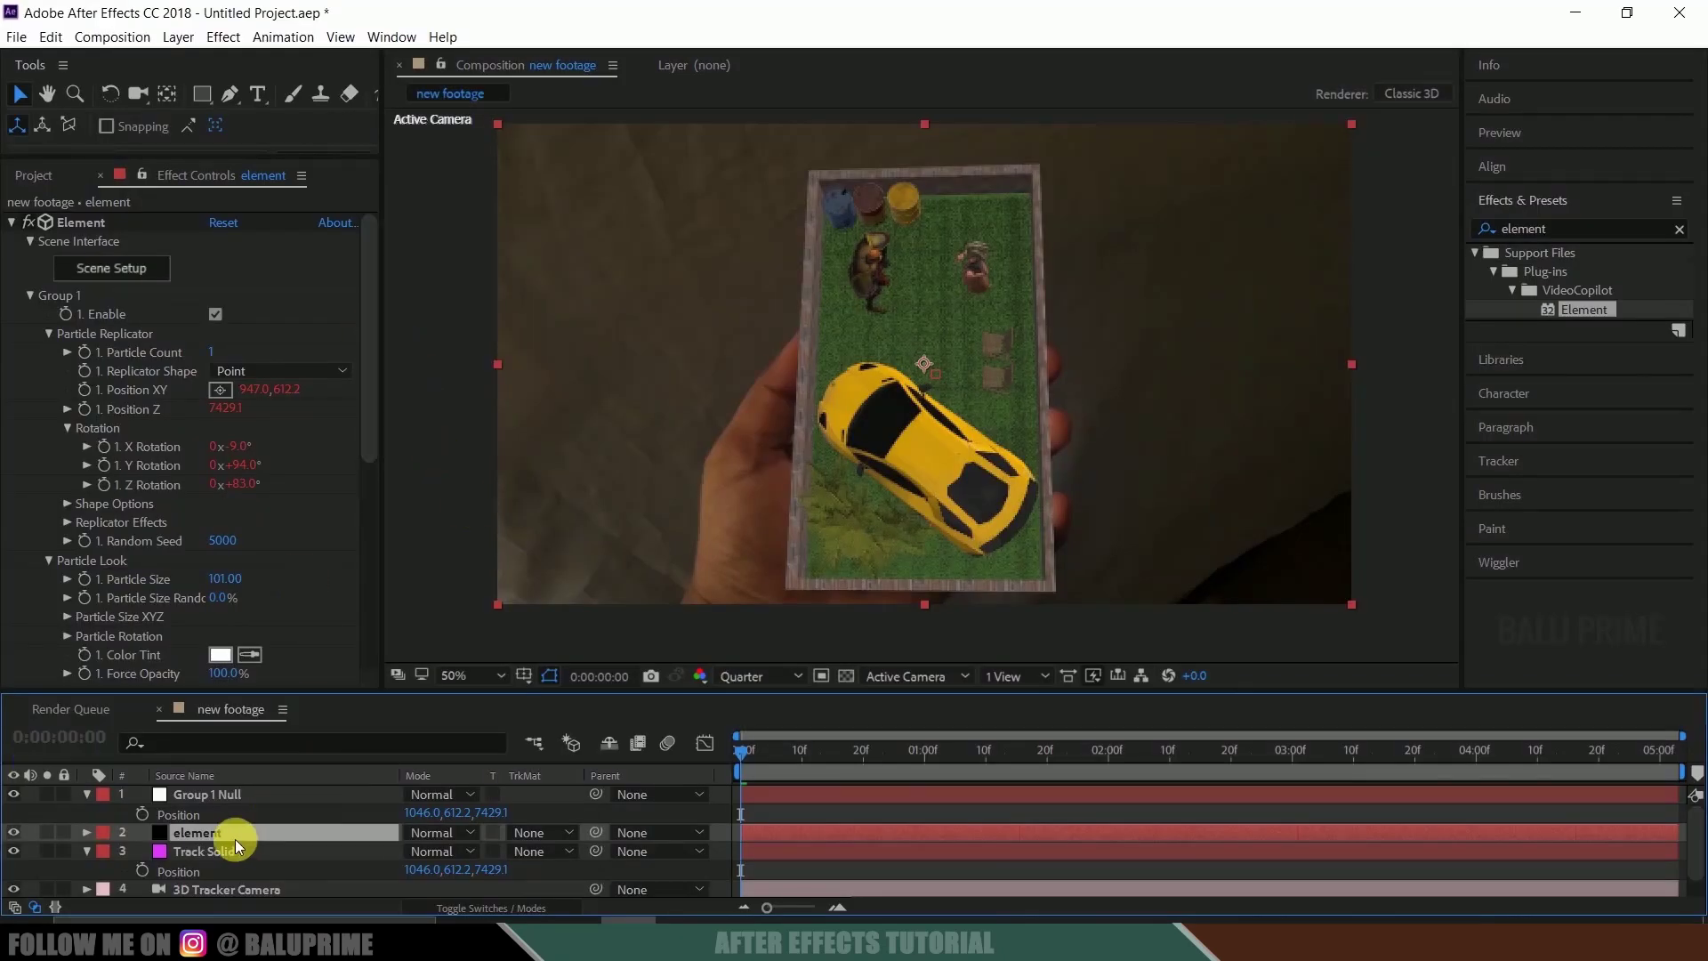
Step: Enable Ambient Occlusion in the Element effect's Render Settings
left_click_drag(368, 331, 370, 590)
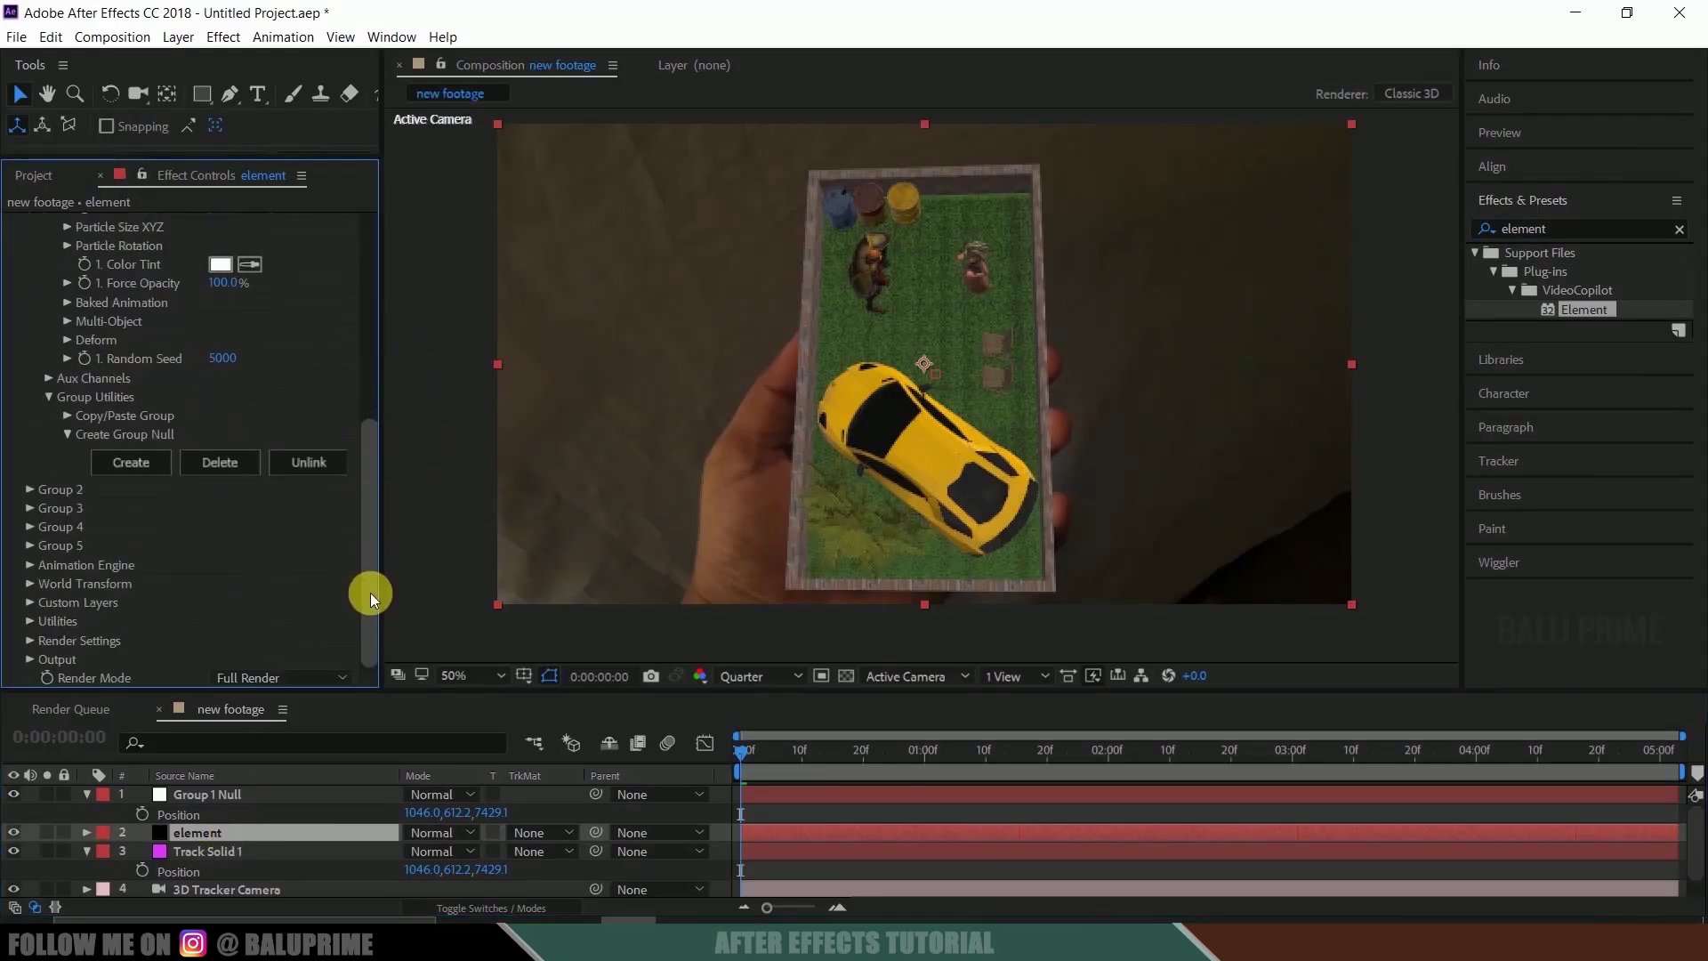
left_click(29, 641)
scroll(228, 526, "down", 5)
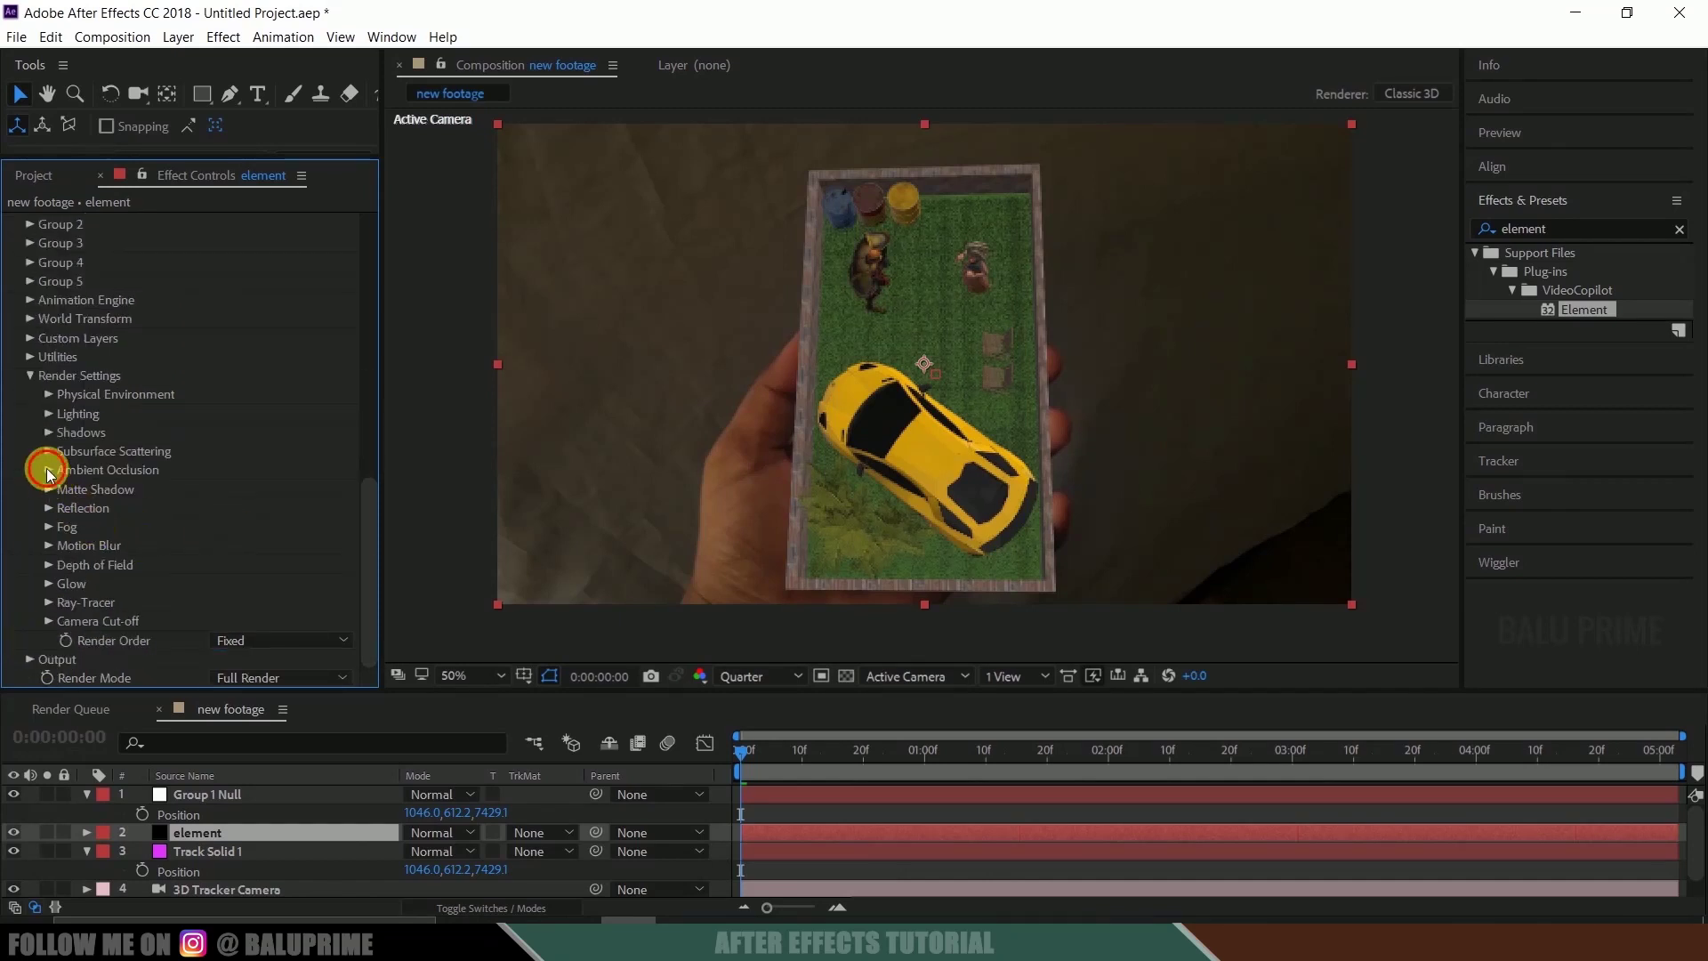
left_click(48, 469)
scroll(45, 465, "down", 2)
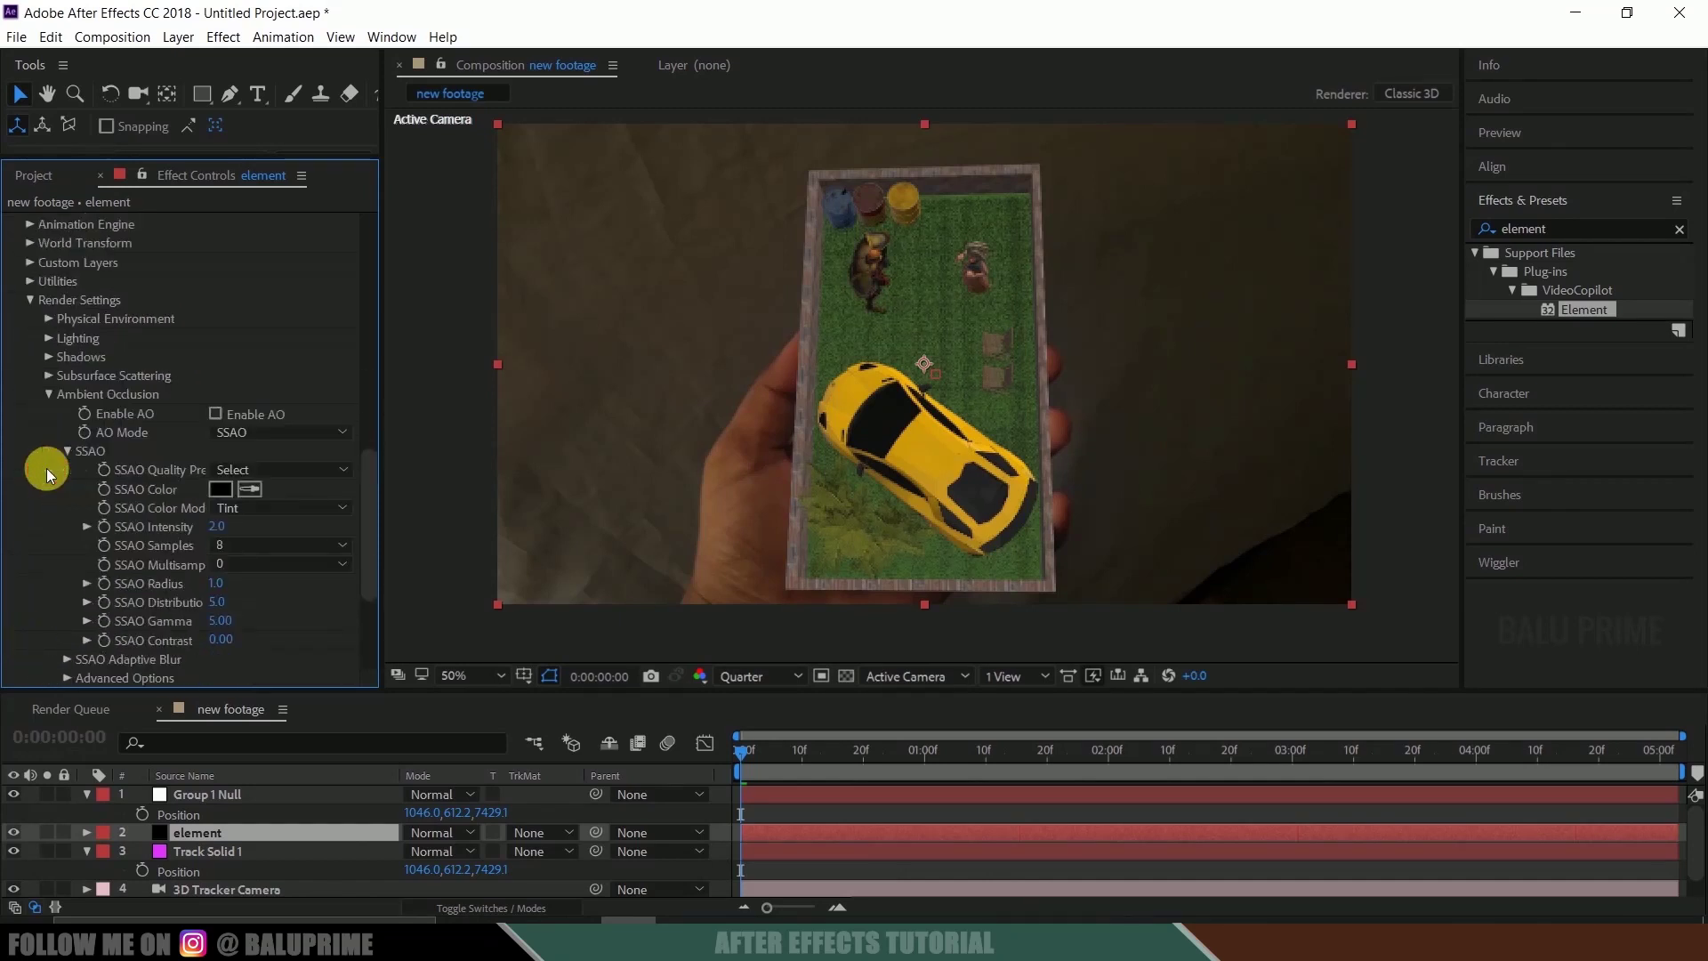
left_click(215, 414)
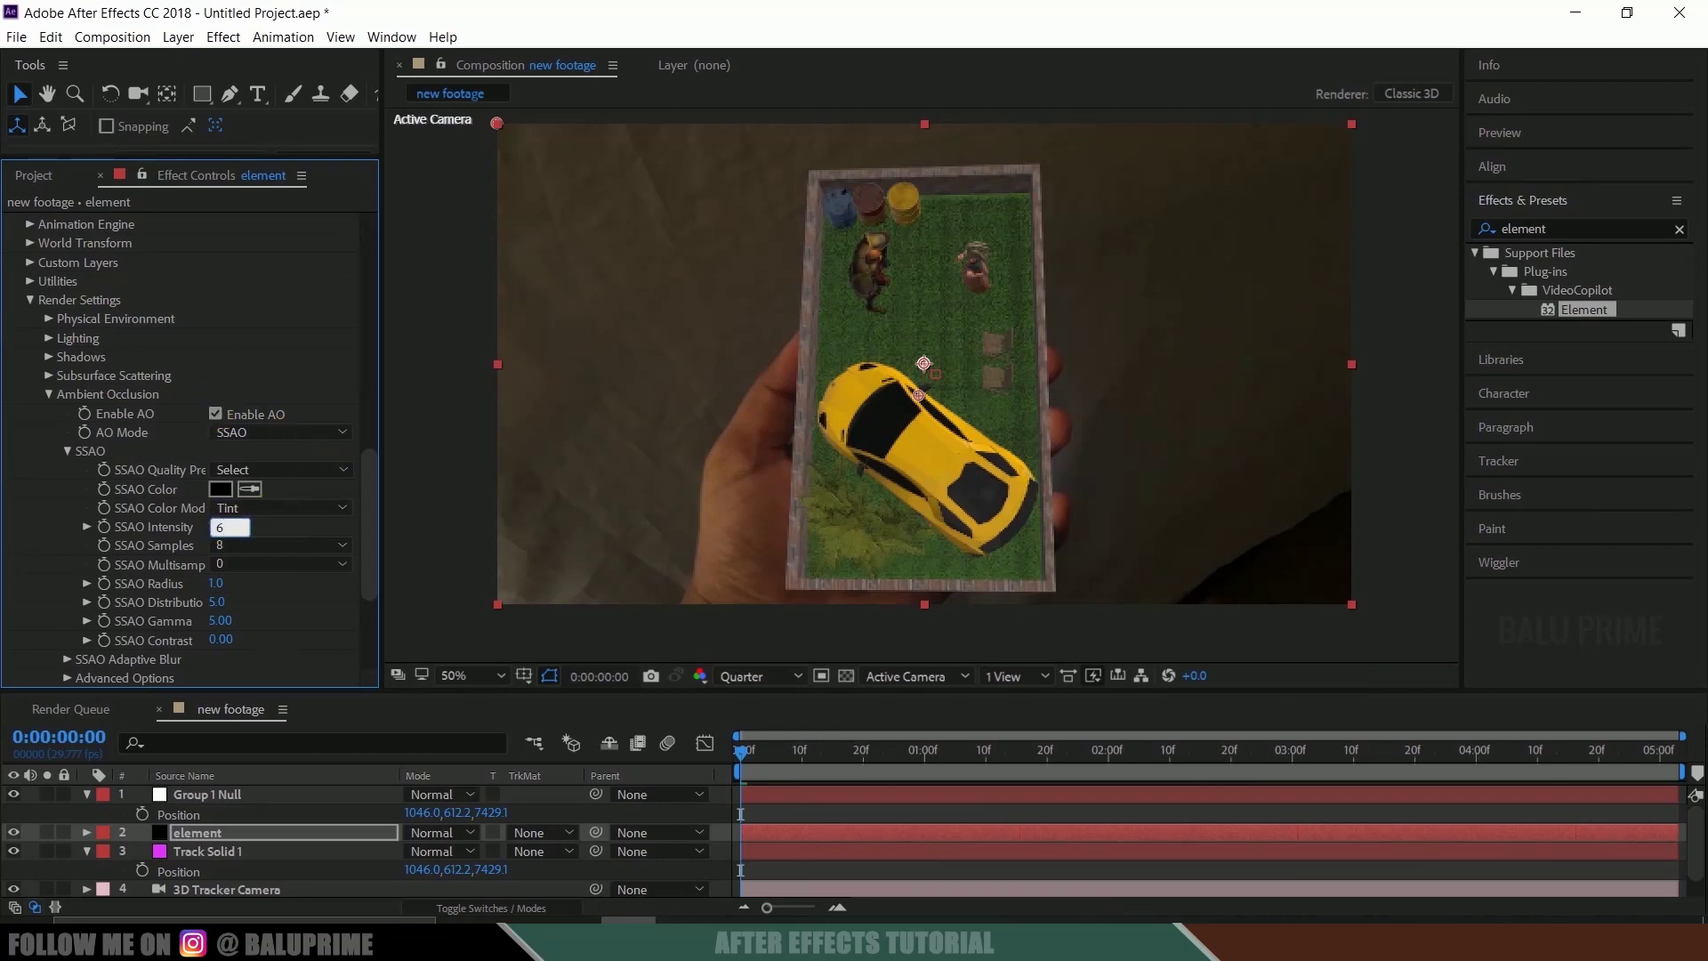
Step: Set the SSAO Intensity to 6 and the SSAO Samples to 32
left_click(236, 532)
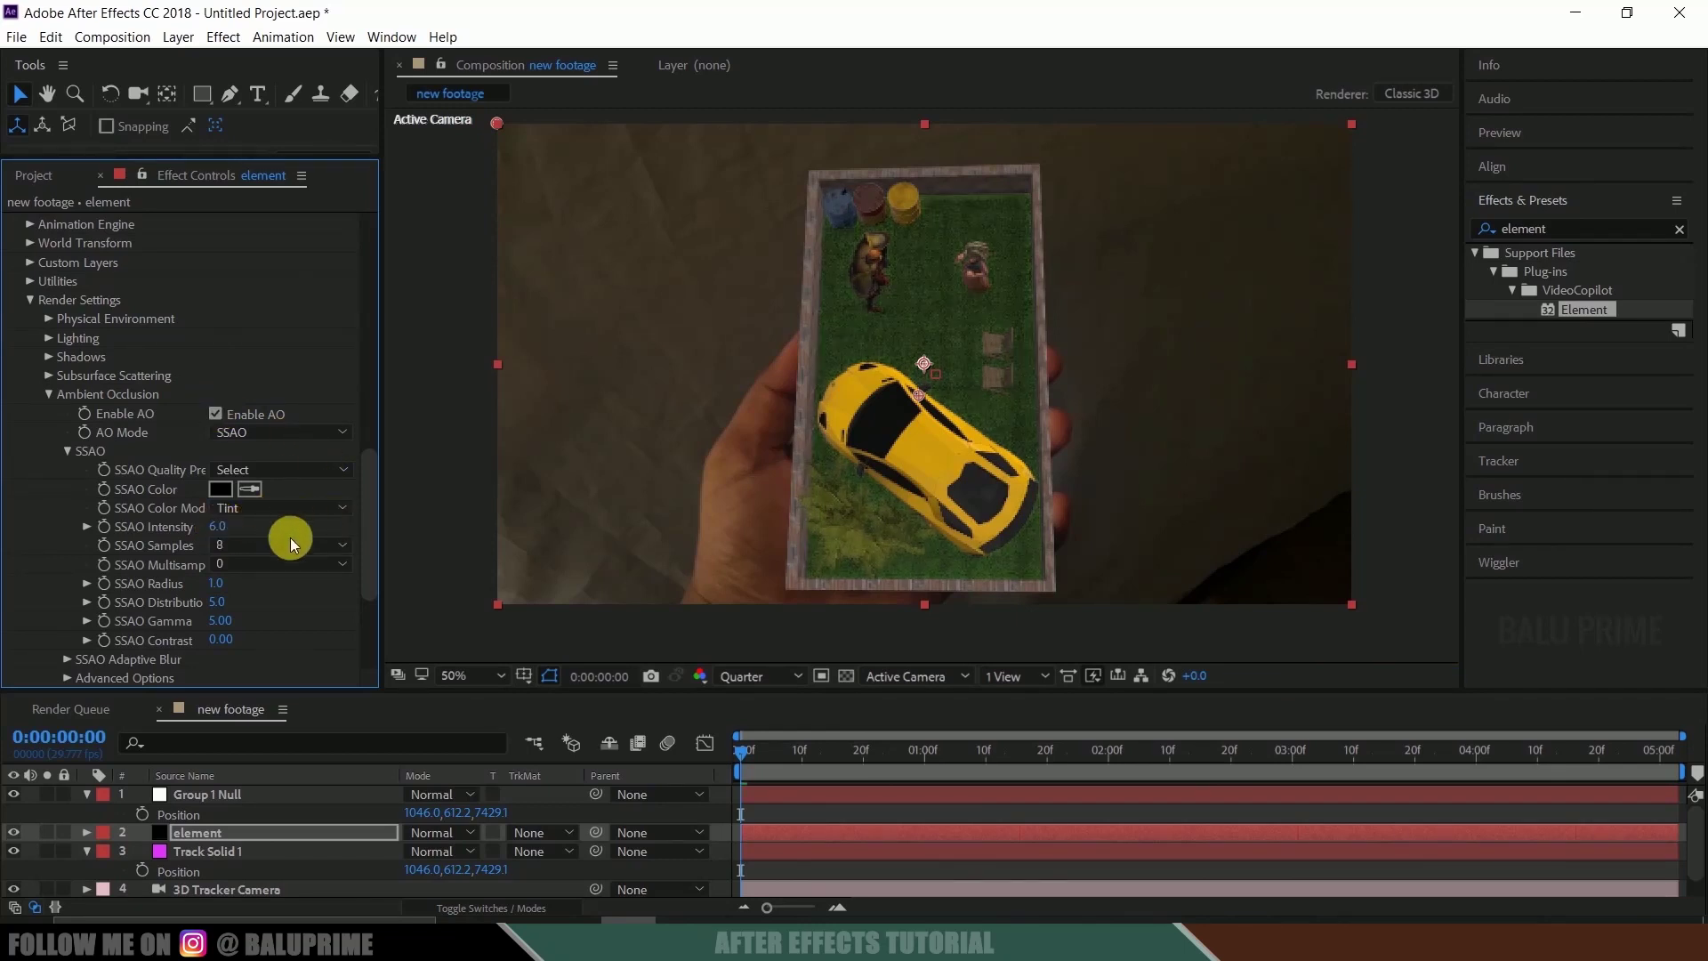
left_click(267, 544)
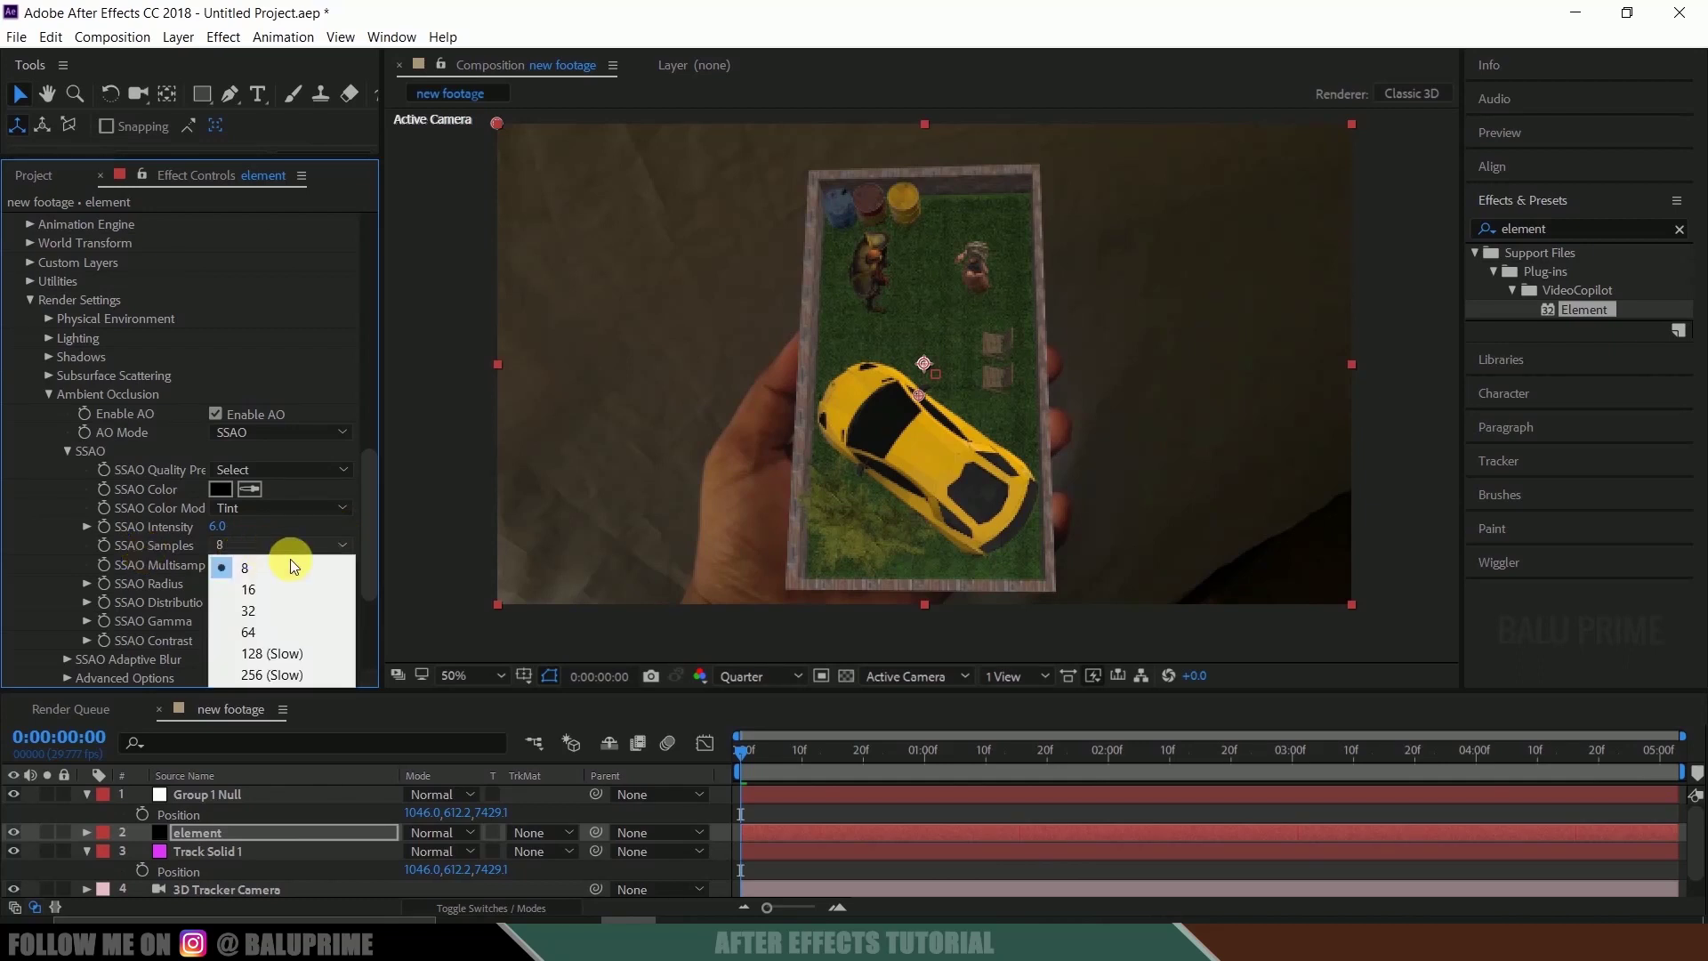
left_click(304, 608)
Step: Reopen Element's Scene Setup and create a plane model
left_click_drag(370, 484, 364, 309)
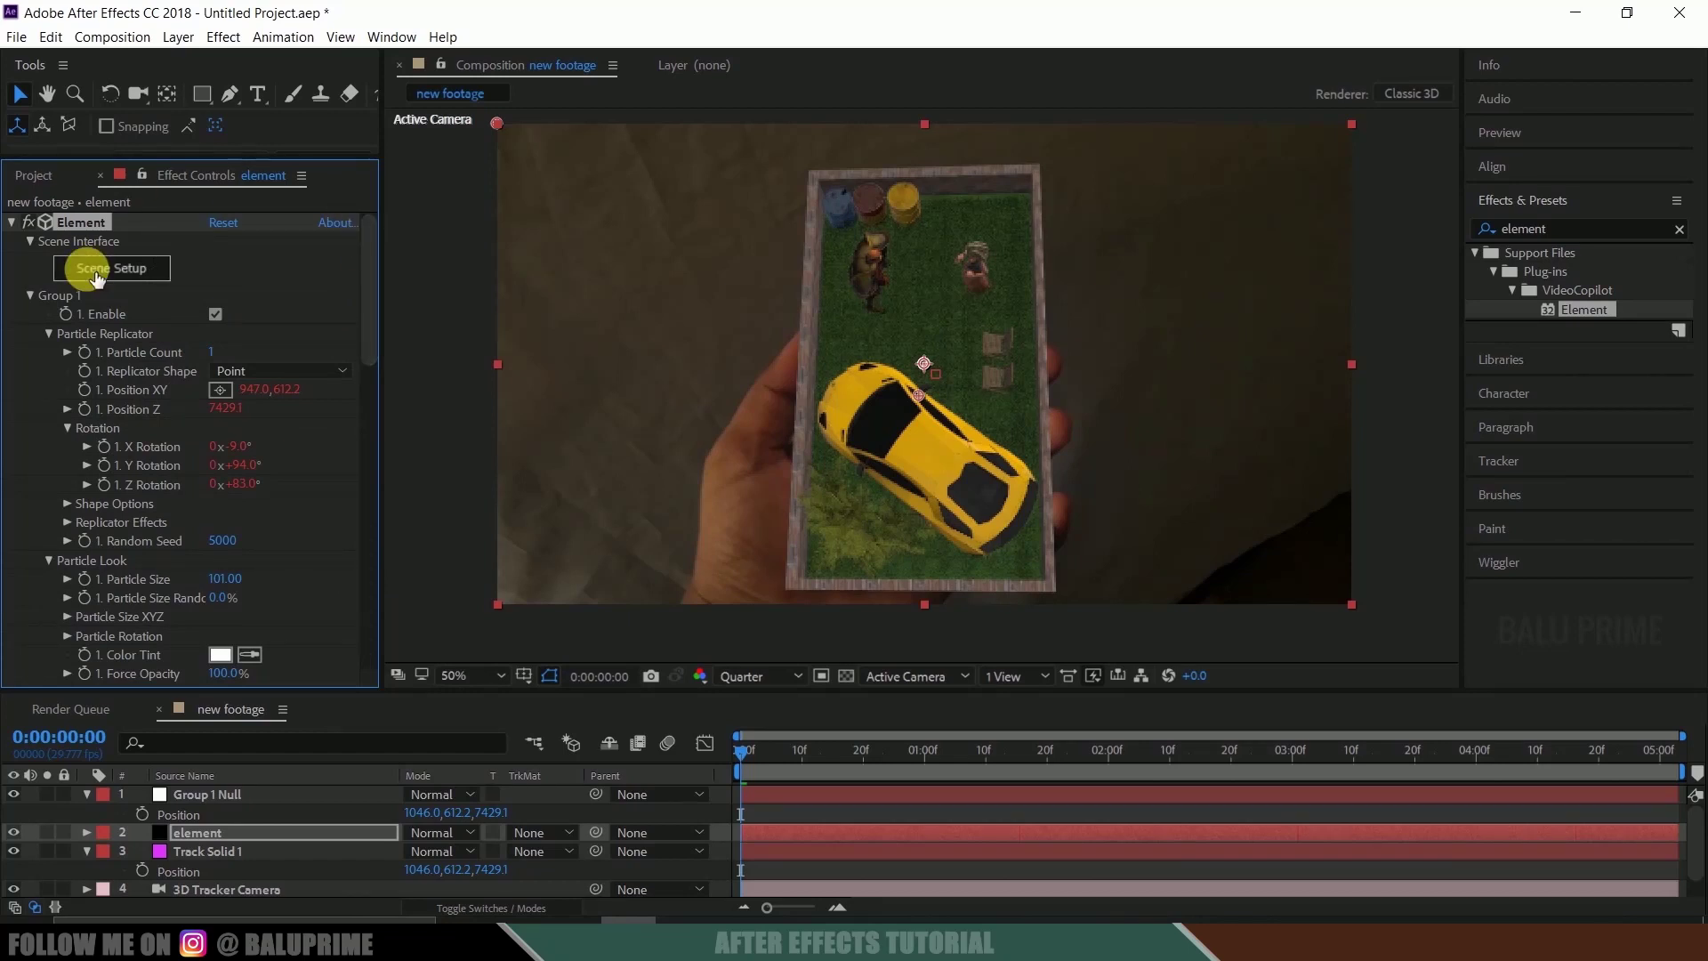
left_click(97, 275)
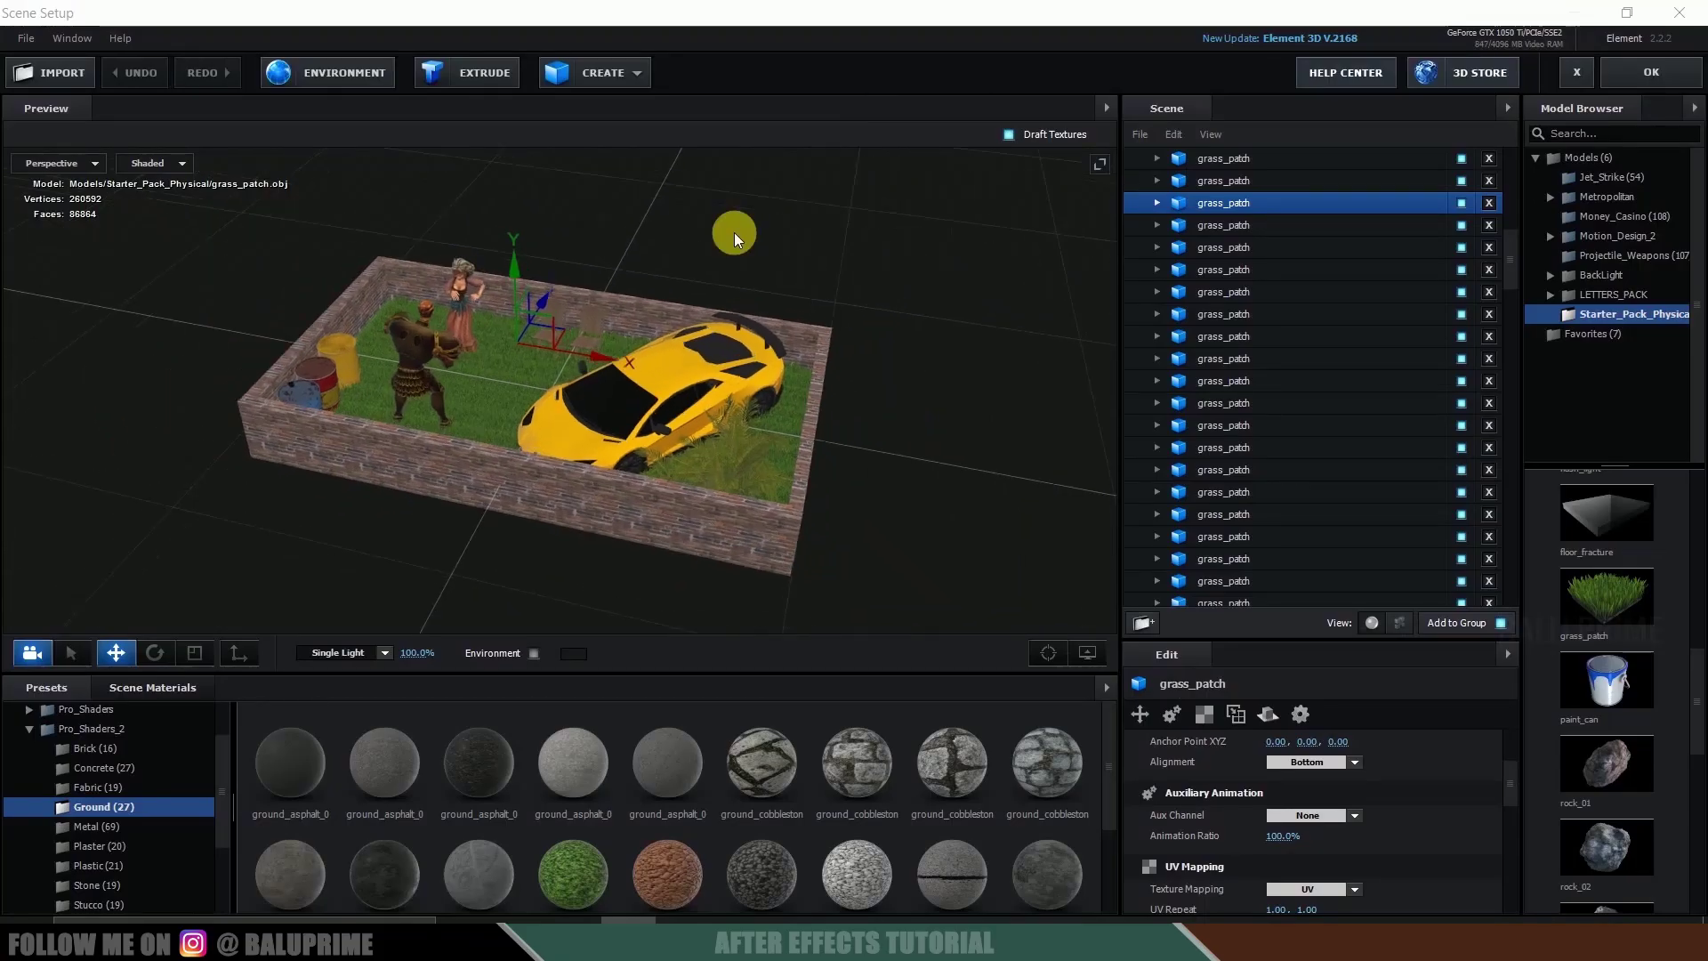
left_click(622, 76)
left_click(830, 118)
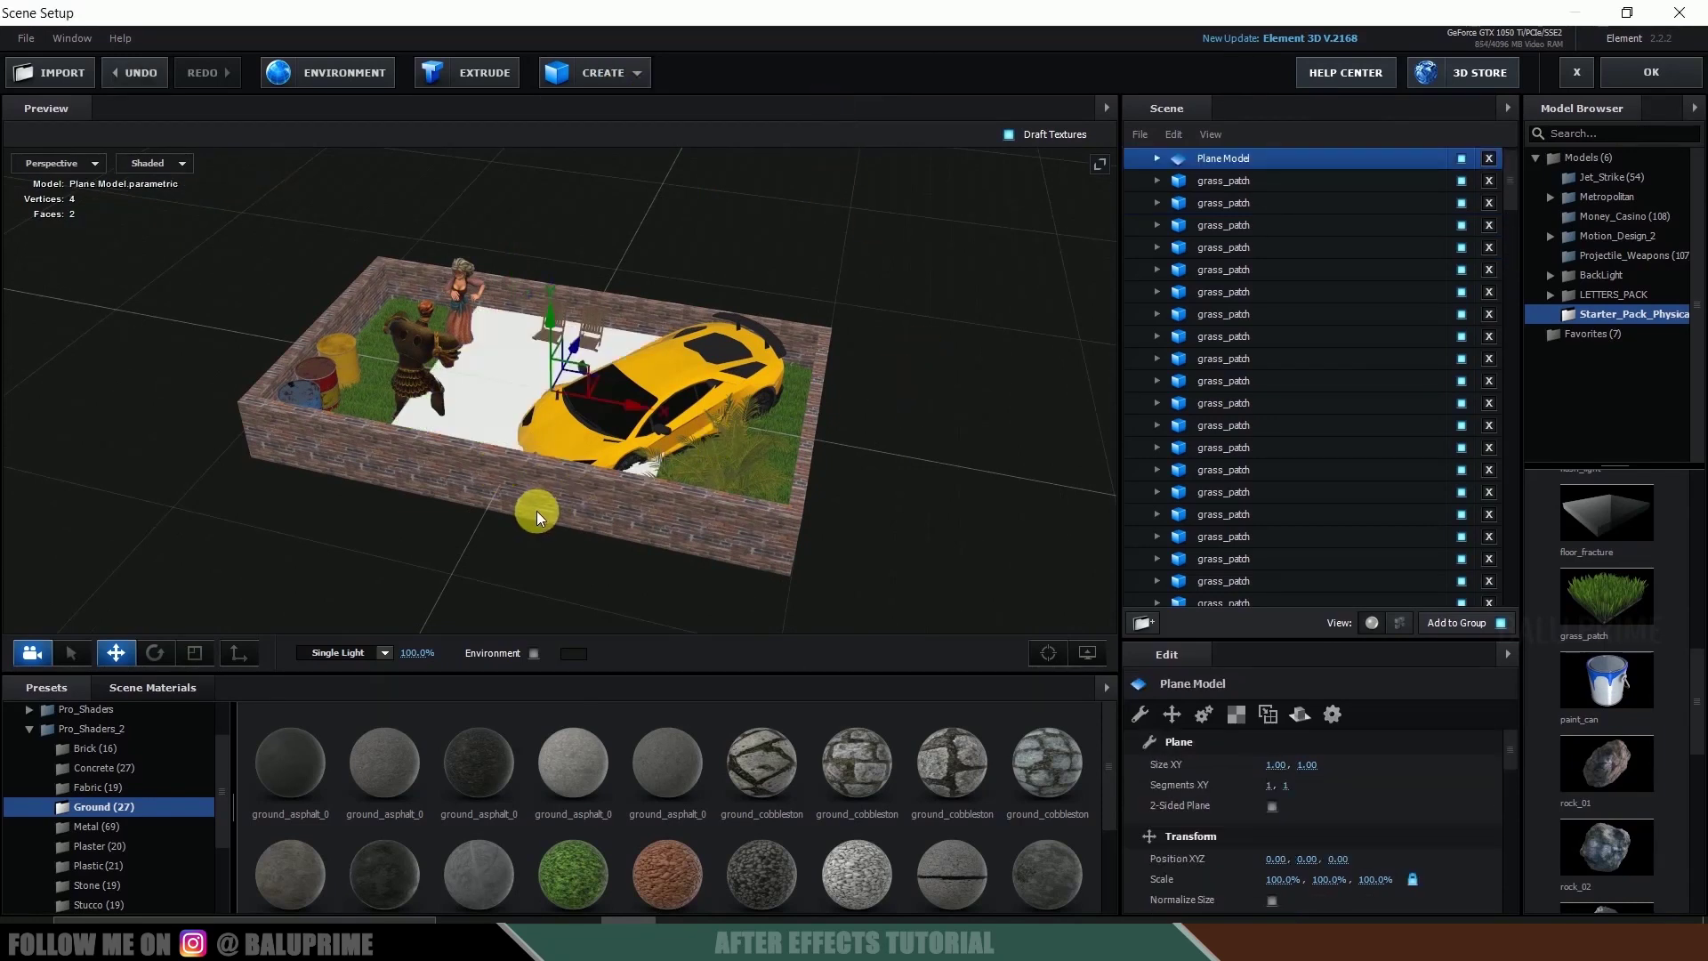
Step: Scale the plane uniformly to about 441.6% and lower it beneath the grass floor to a Y position of about -0.12
key("r")
left_click_drag(559, 390, 851, 412)
key("w")
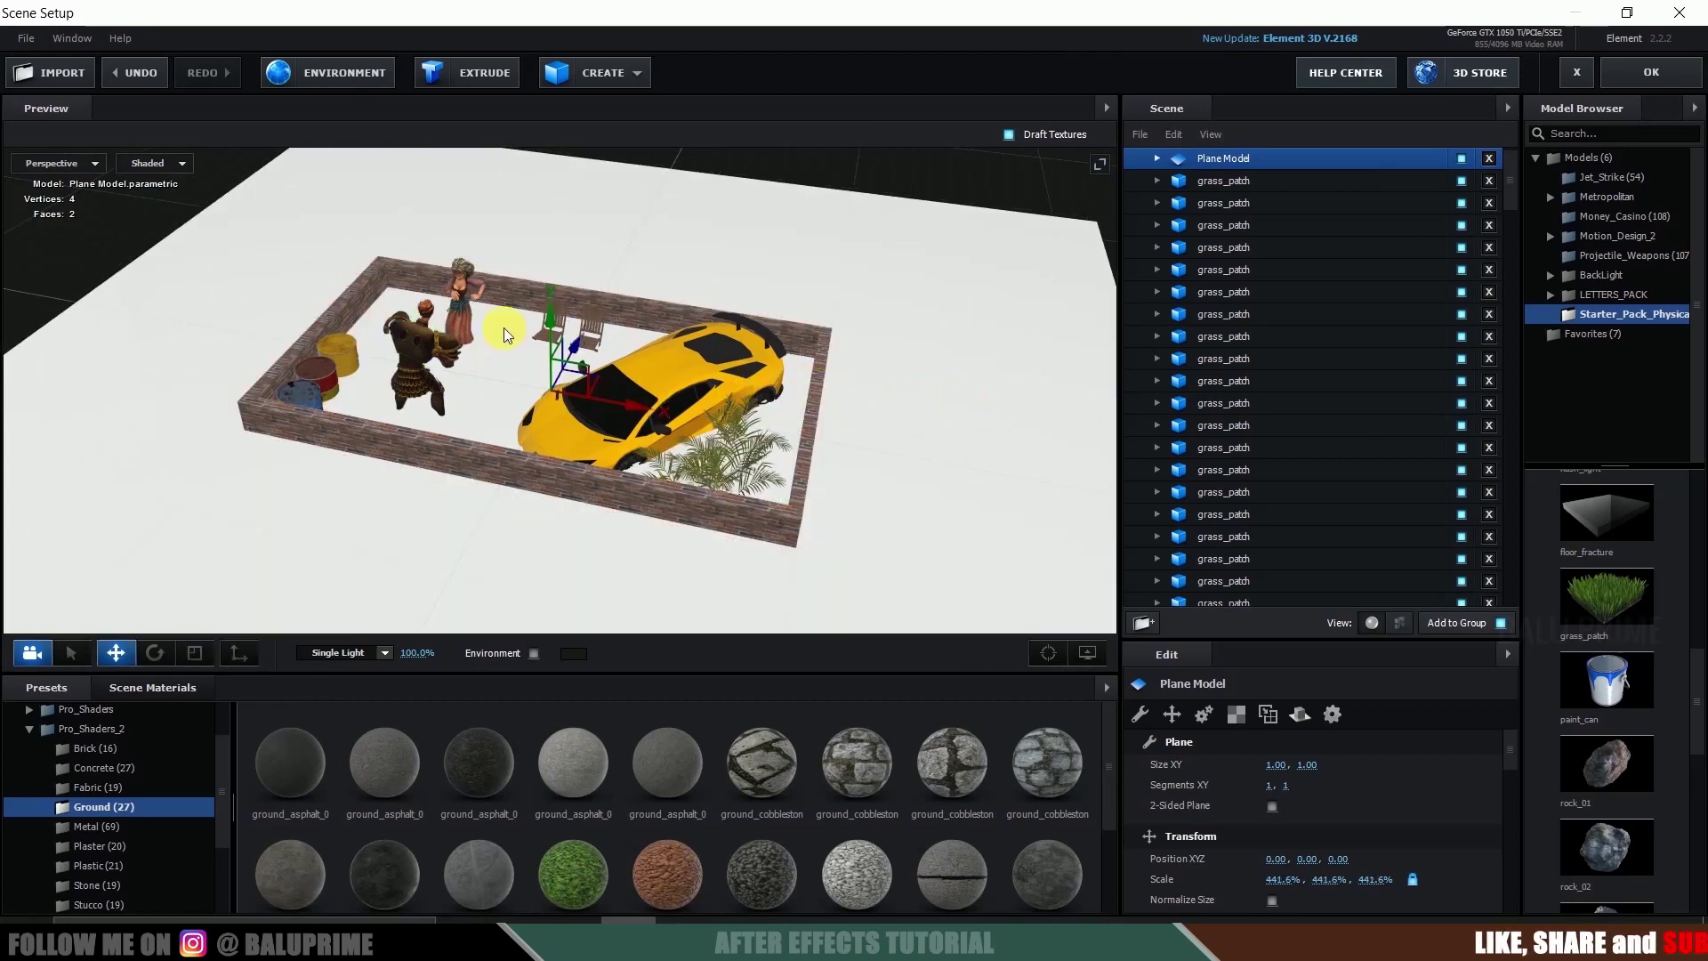
mouse_move(559, 313)
left_mouse_down()
mouse_move(553, 354)
mouse_move(568, 340)
left_mouse_up()
left_click_drag(934, 484, 868, 478)
left_click_drag(718, 495, 681, 525)
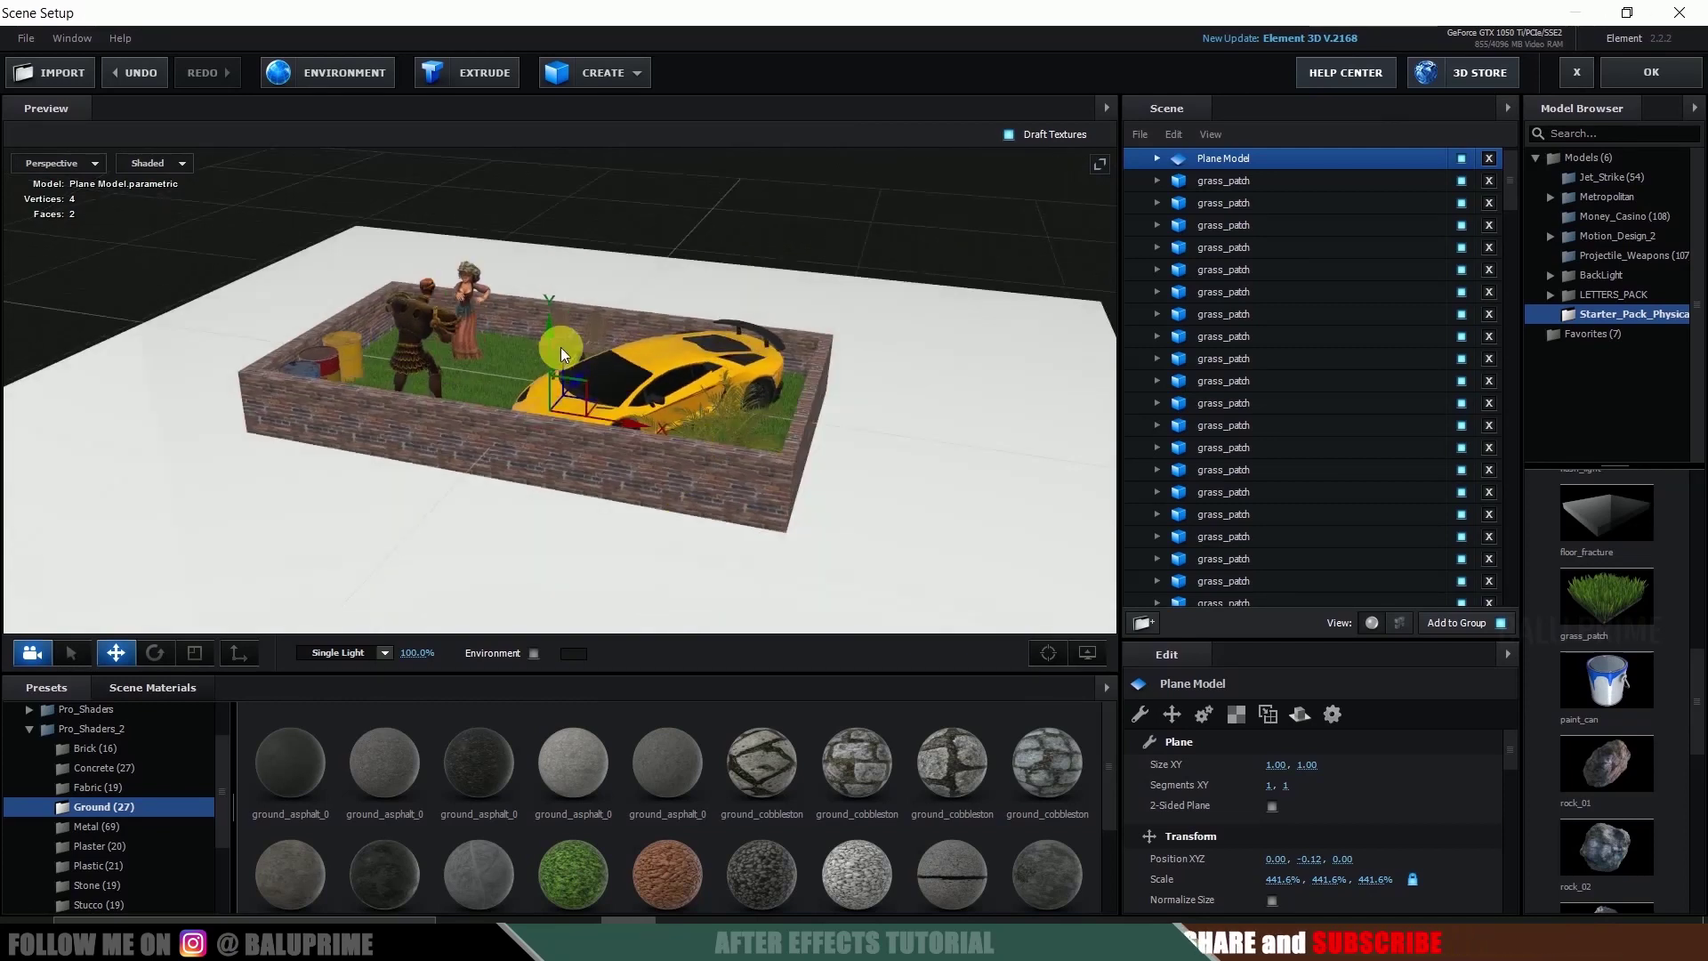
Step: Raise the plane to a Y position of -0.11 and assign it to auxiliary animation Channel 1
left_click_drag(553, 340, 596, 334)
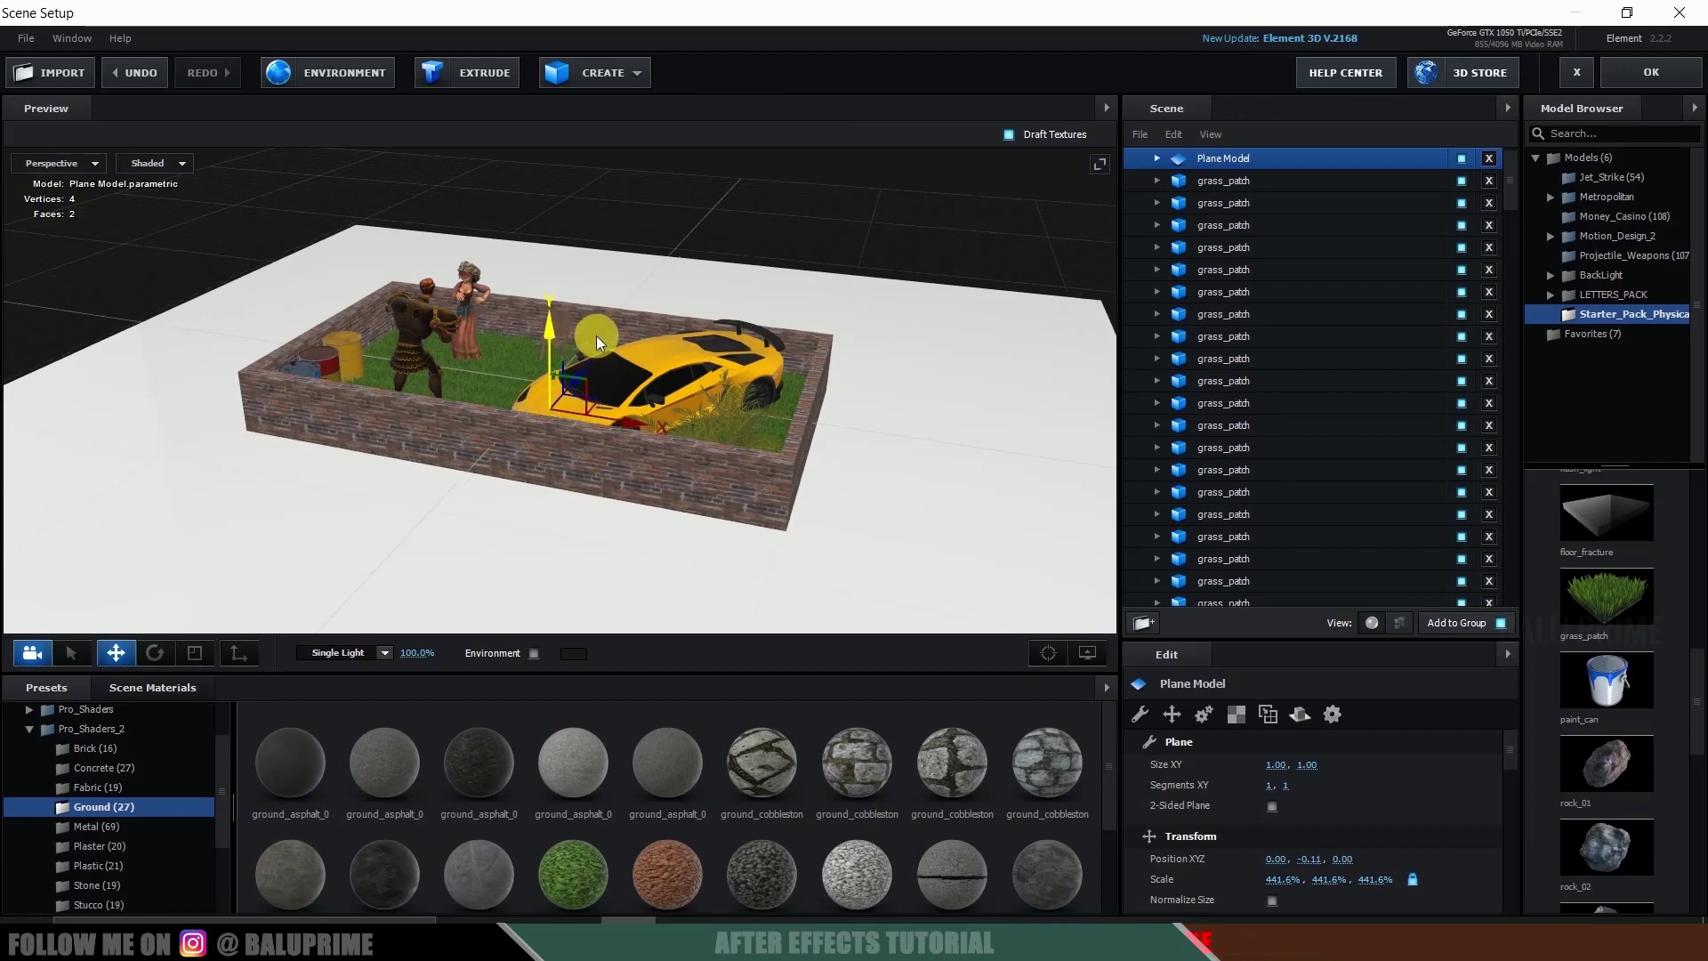
right_click(1231, 157)
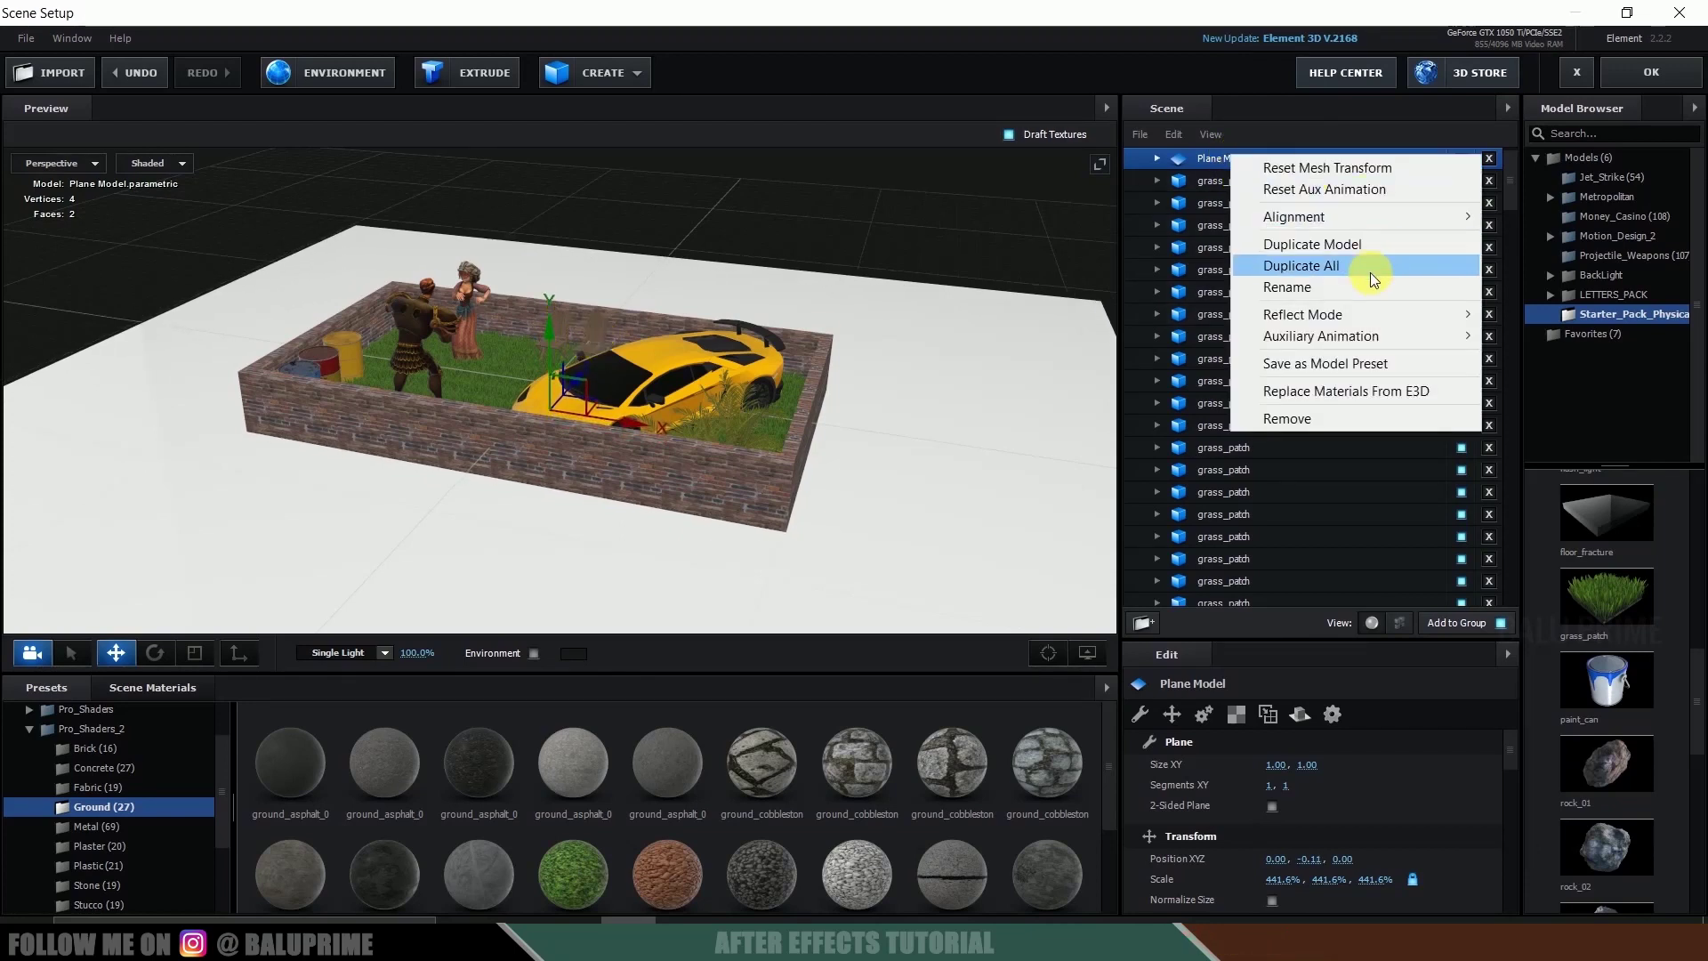
mouse_move(1358, 338)
left_click(1536, 349)
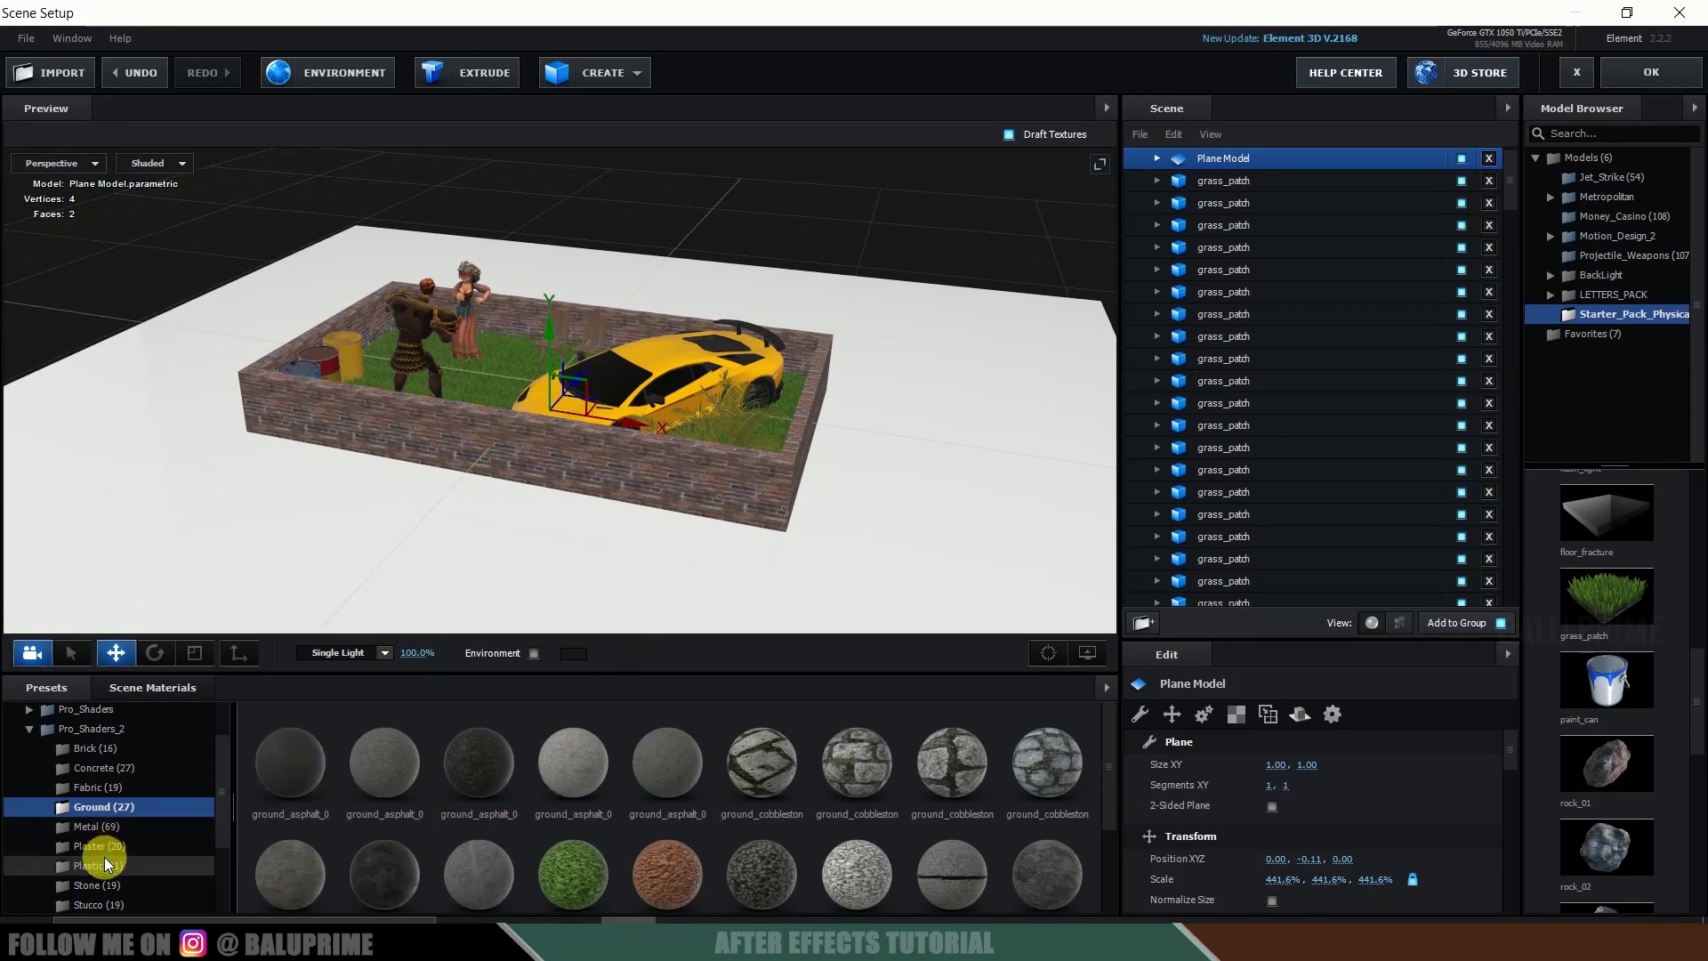
Step: Apply the first asphalt preset from the Ground materials to the plane and confirm the scene
left_click_drag(283, 769, 1243, 163)
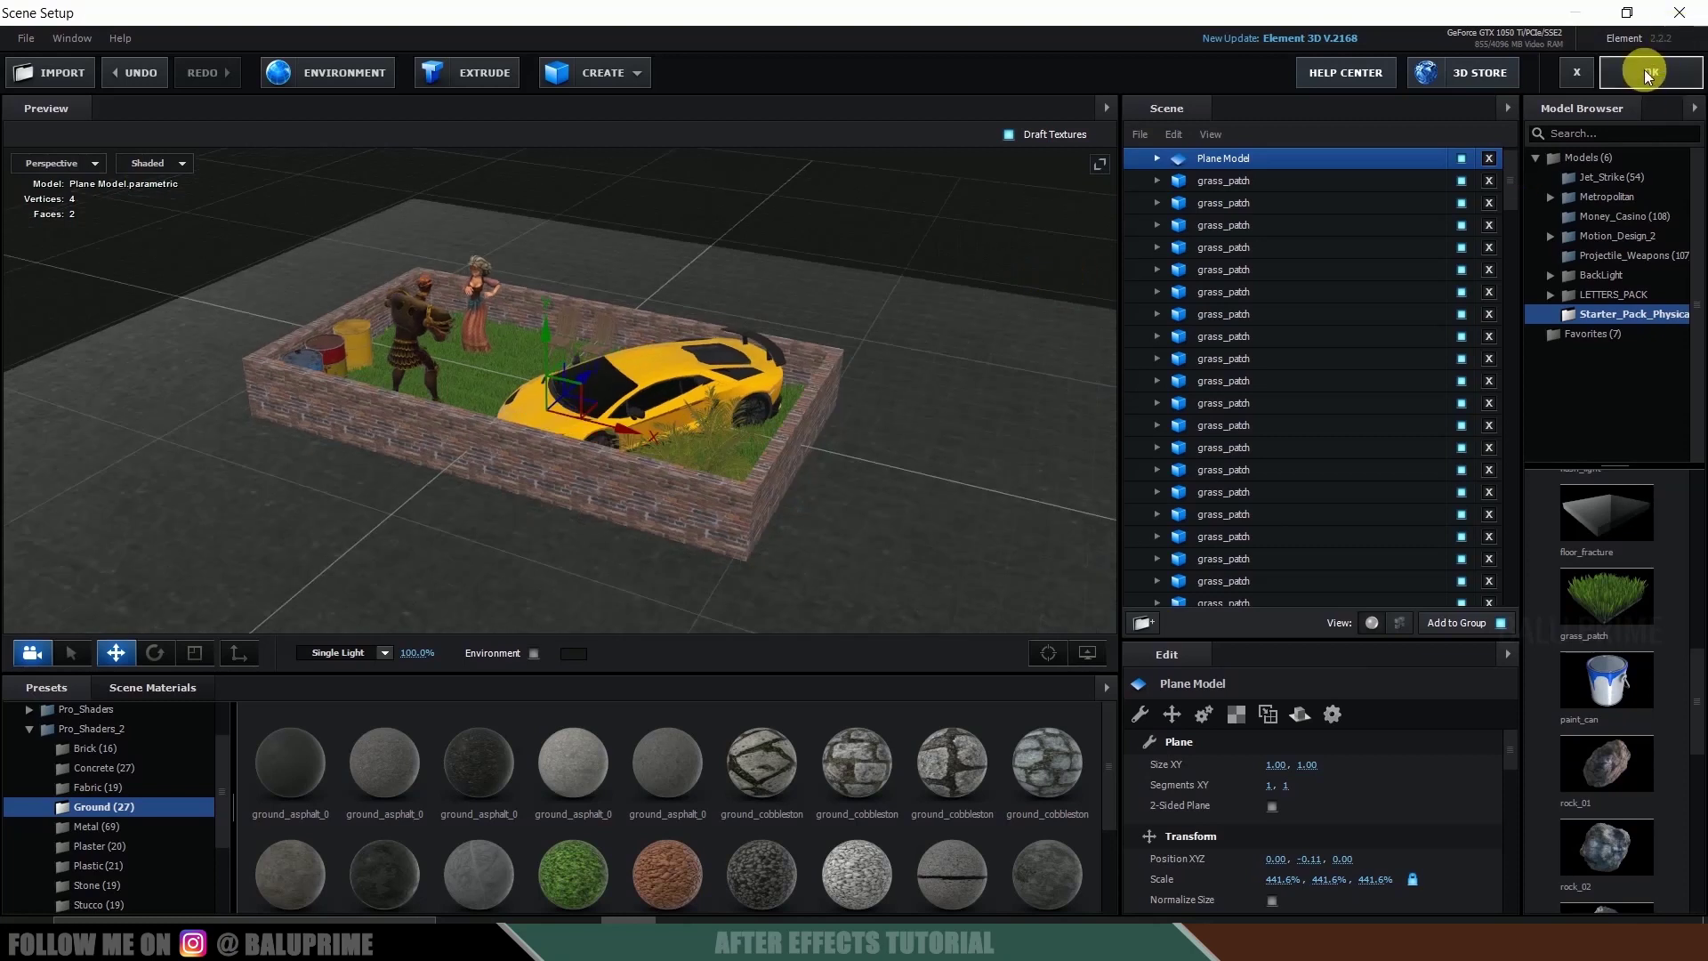
left_click(1647, 71)
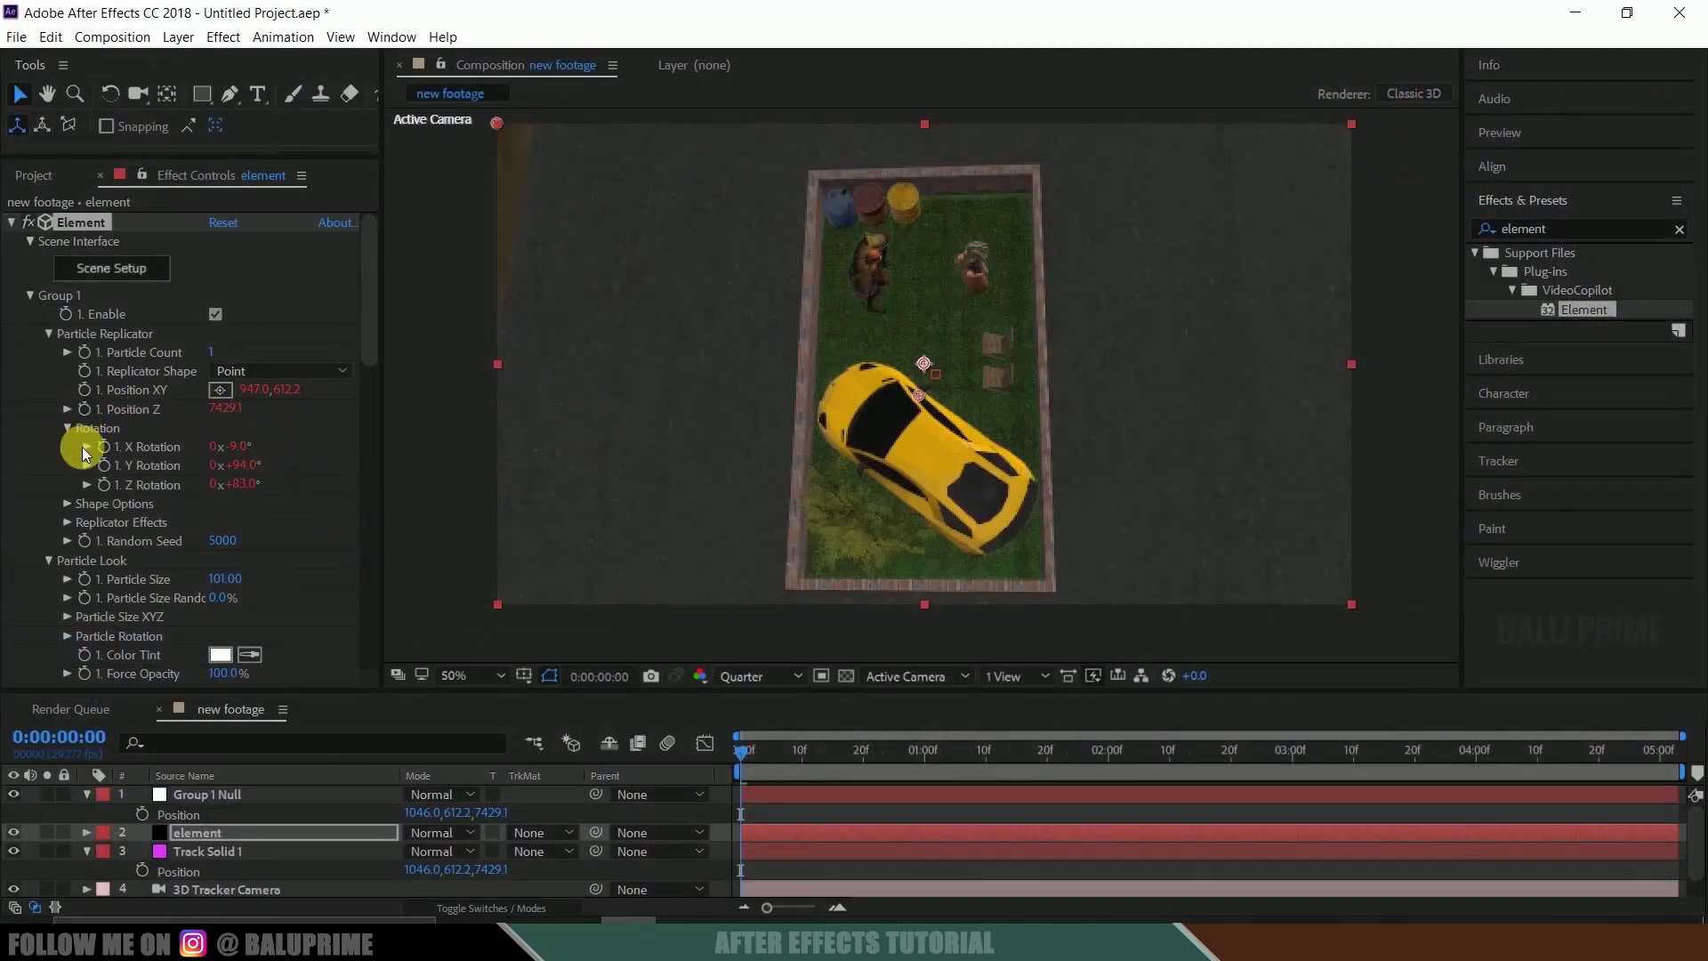
Step: Offset the plane through Group 1's aux Channel 1, setting its X position to about 1.87 and Z position to about -1.53
scroll(125, 507, "down", 5)
left_click(48, 518)
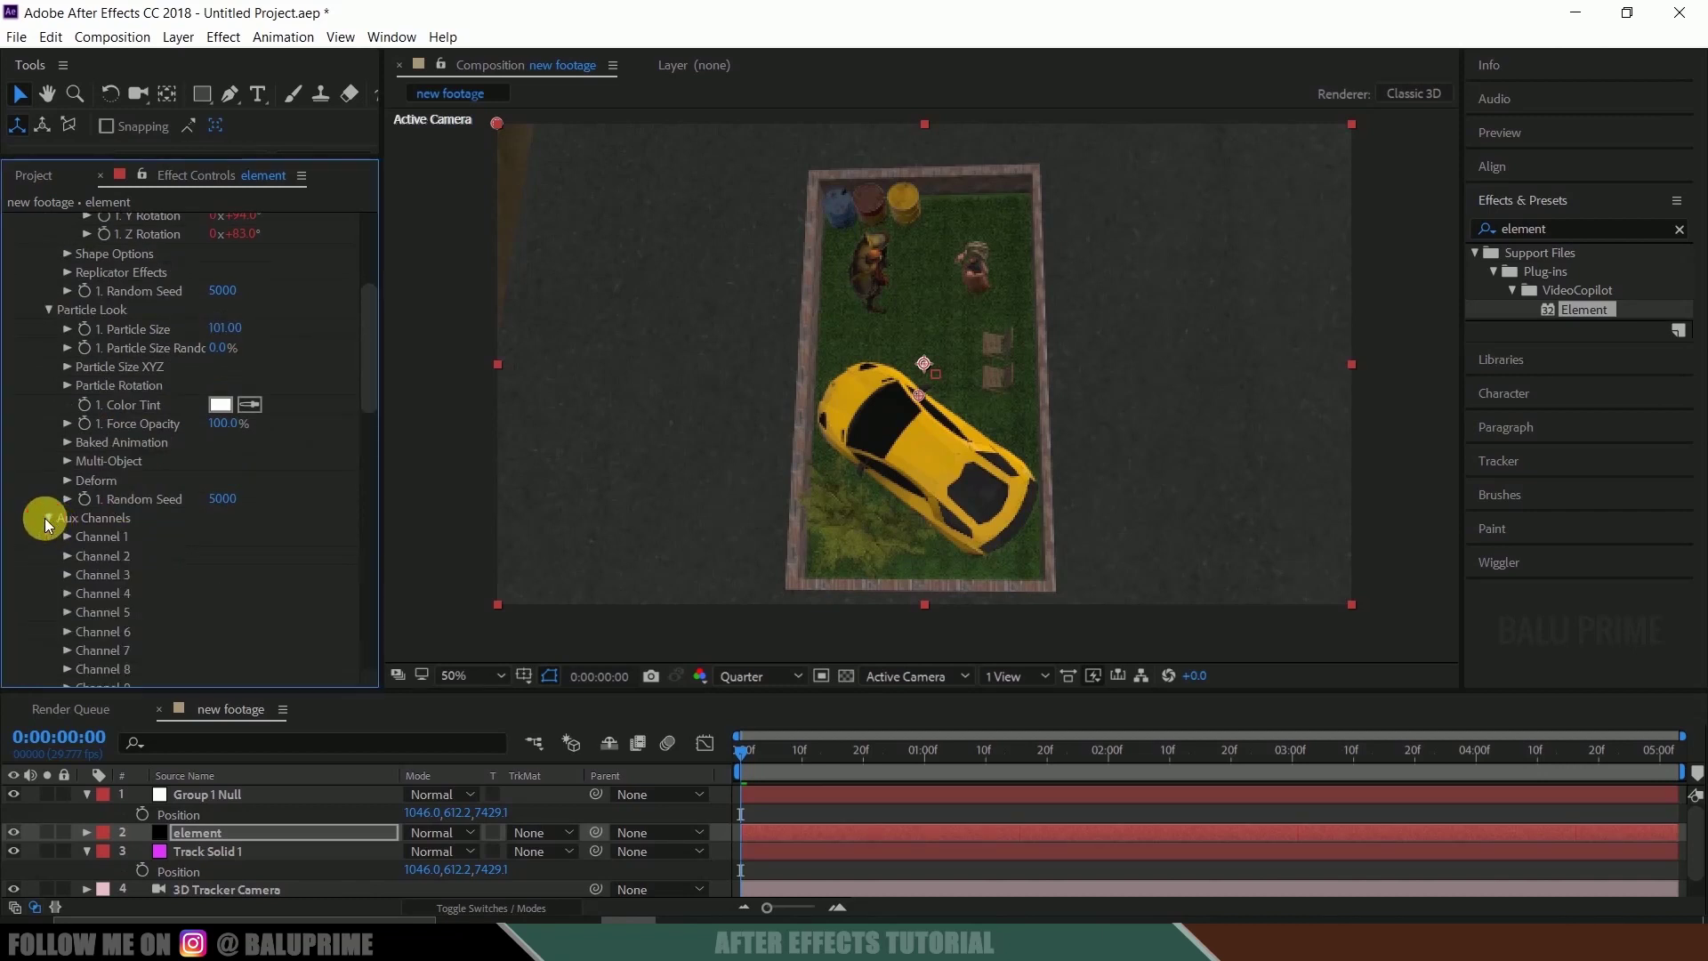
scroll(134, 507, "down", 2)
left_click(69, 454)
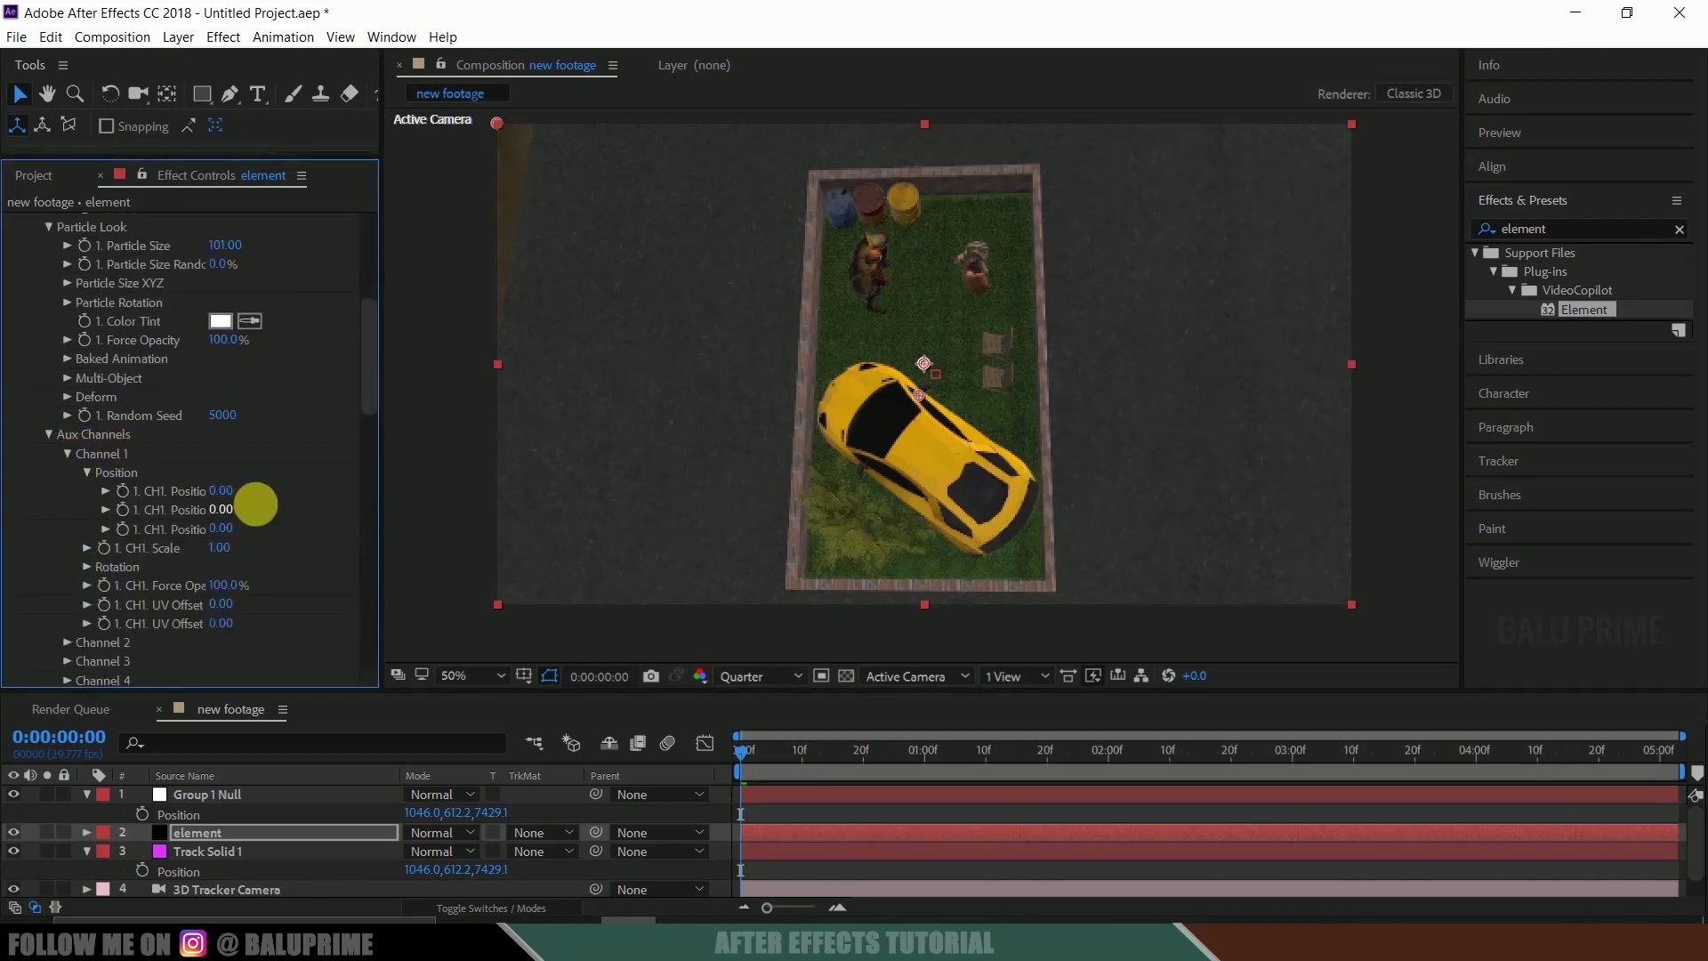
left_click_drag(227, 494, 152, 488)
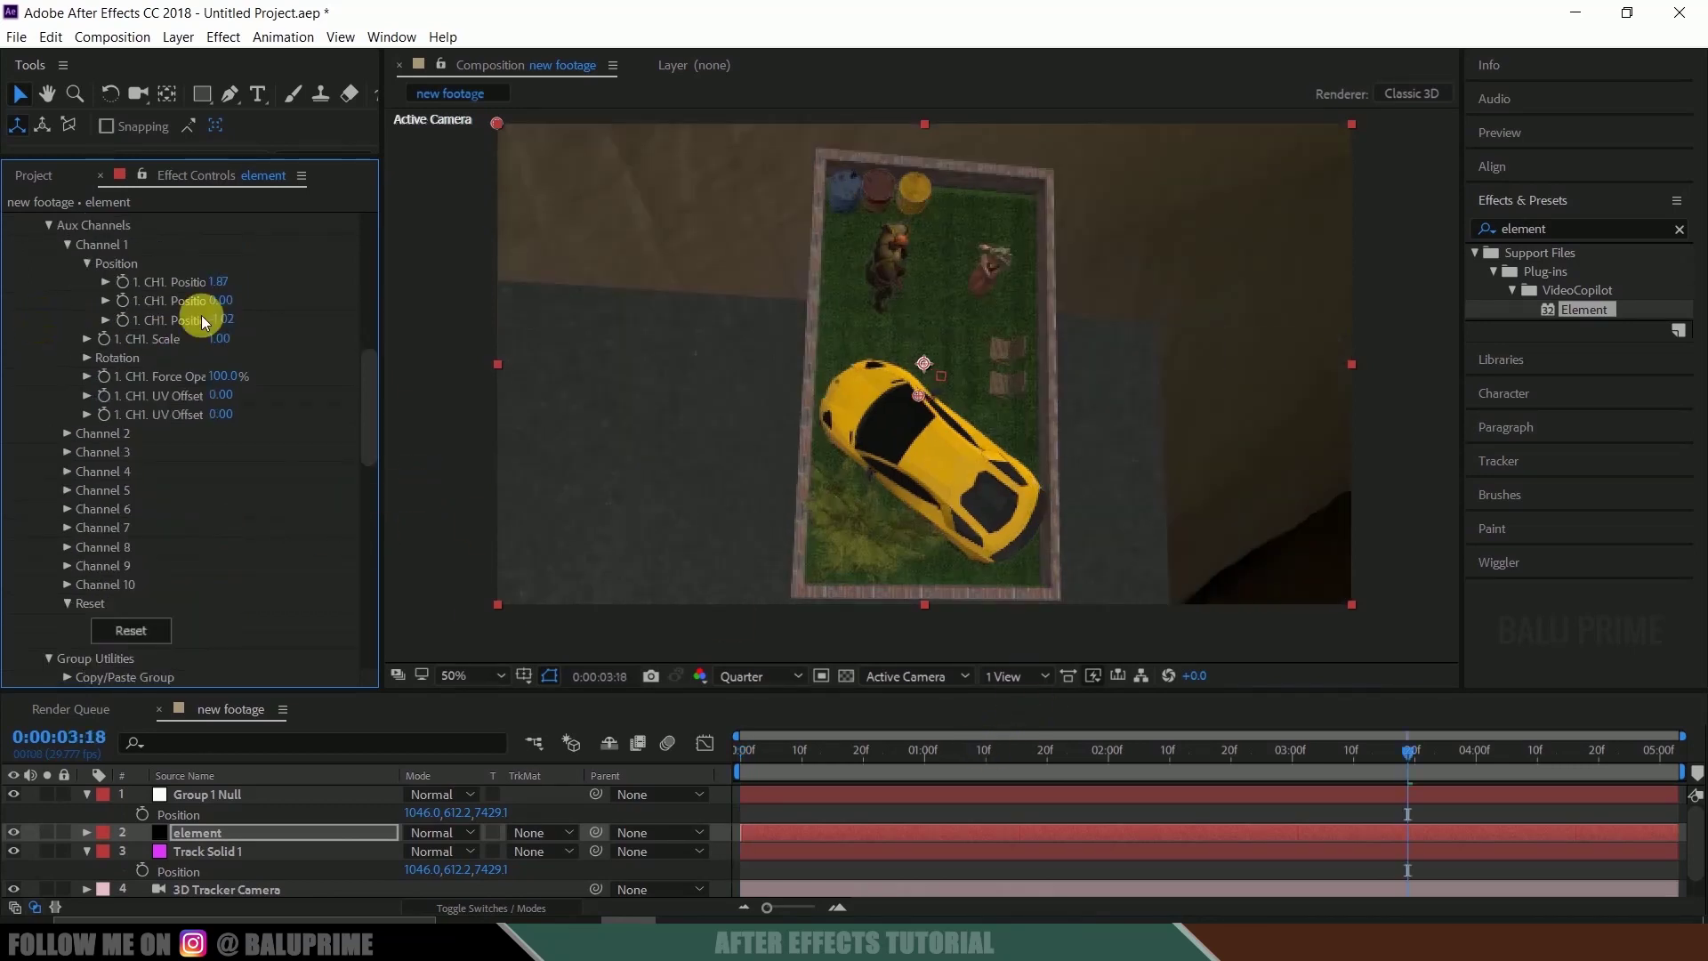
left_click_drag(209, 319, 250, 318)
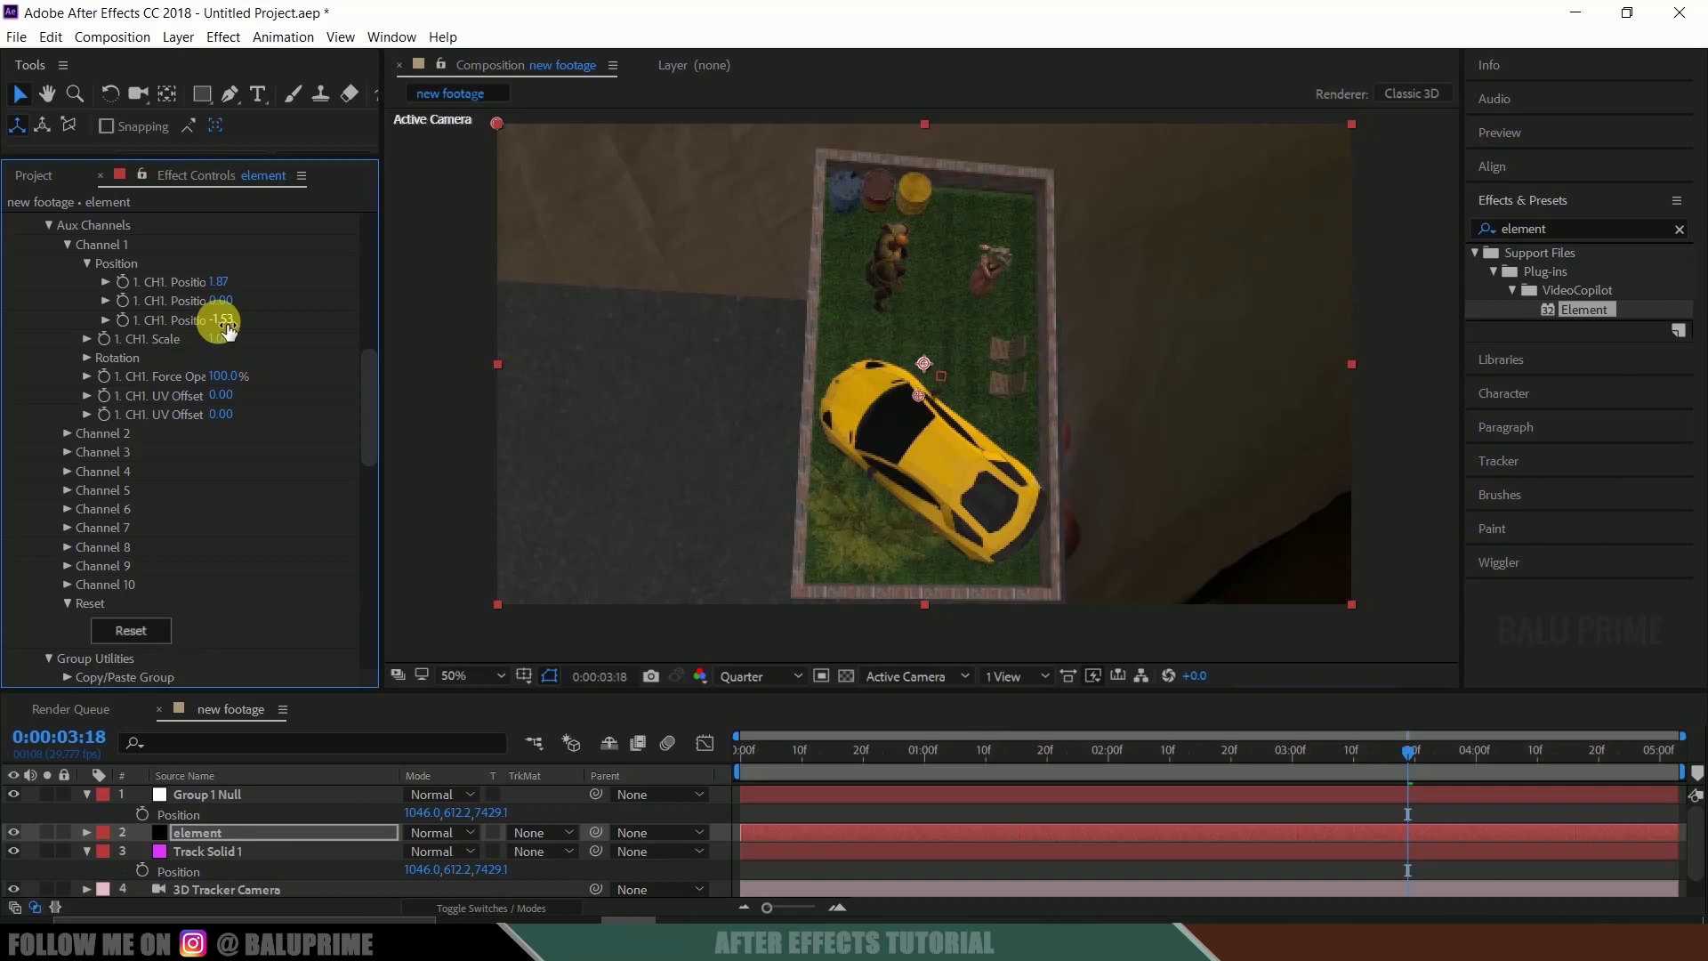
Step: Reopen Element's Scene Setup, apply the Physical preset Matte_Shadow to the plane and confirm the scene
scroll(173, 424, "up", 10)
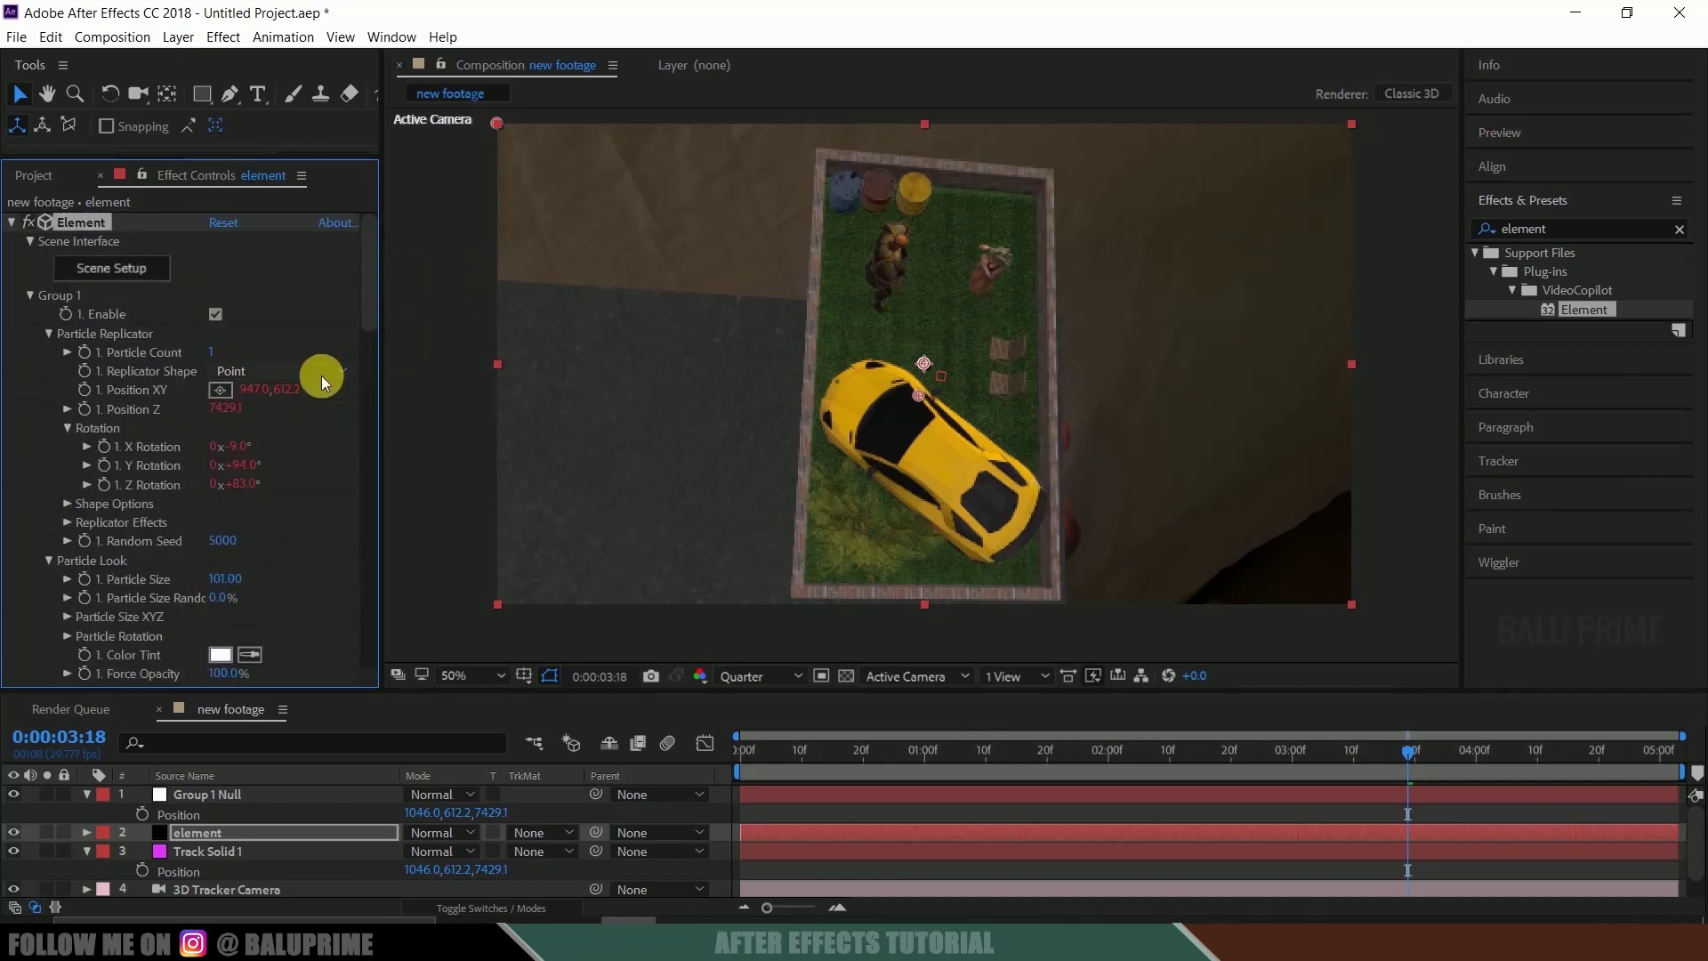
left_click(134, 281)
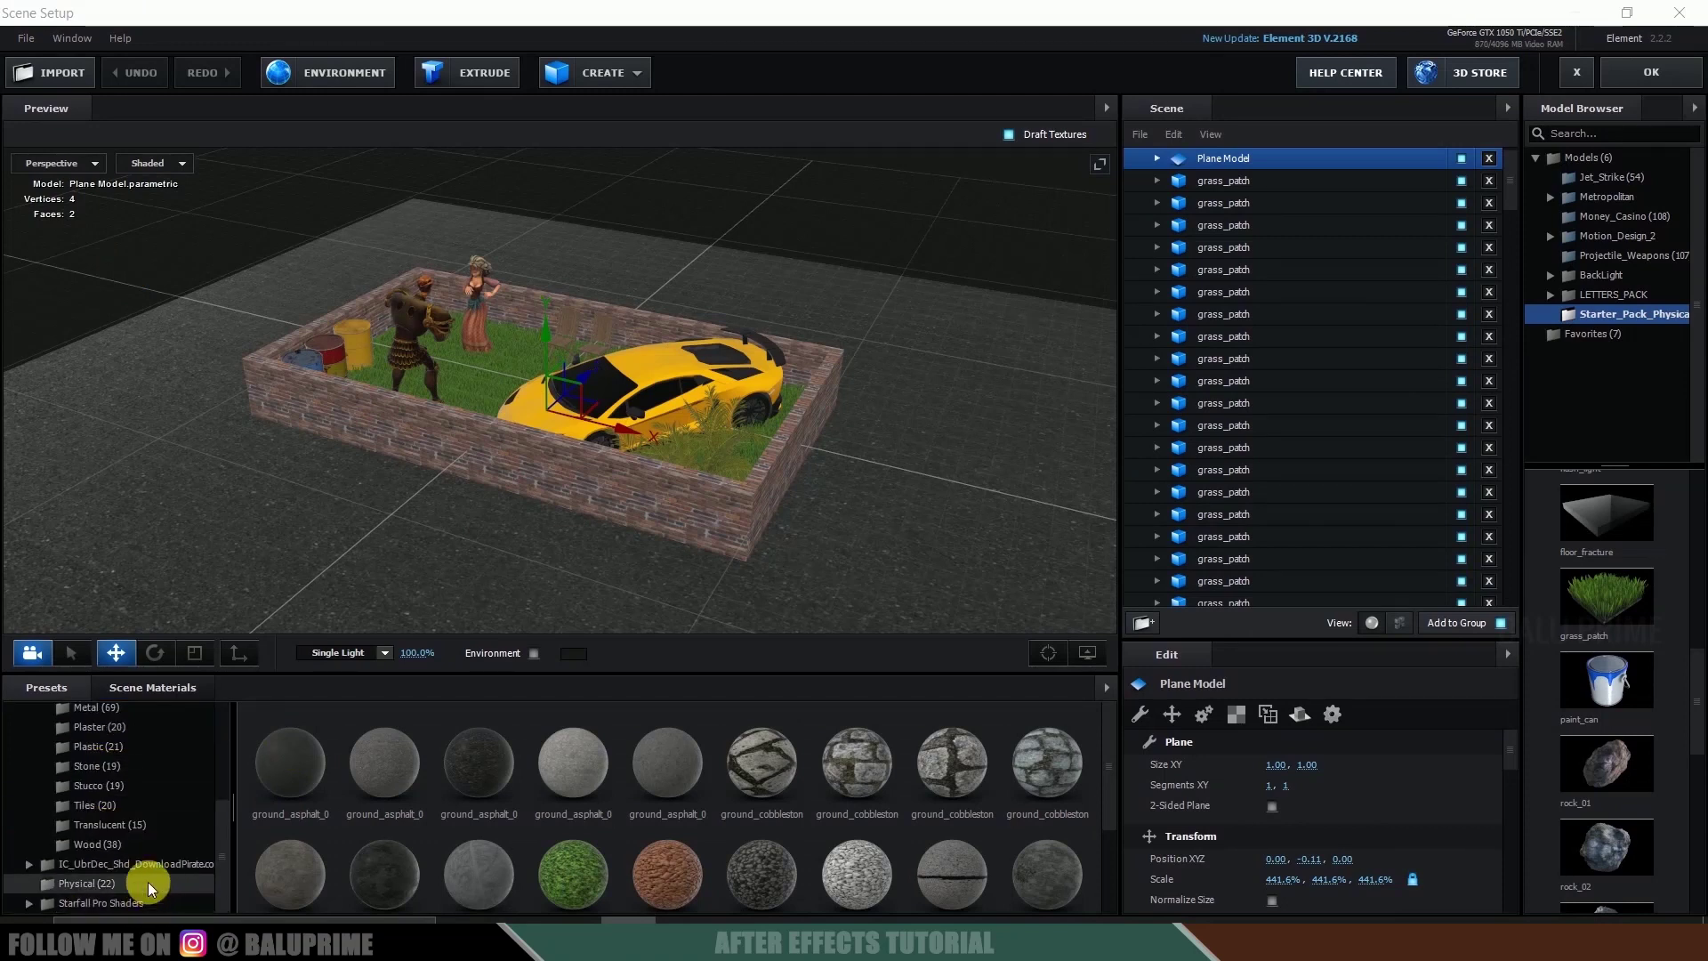
left_click(89, 884)
scroll(387, 861, "down", 2)
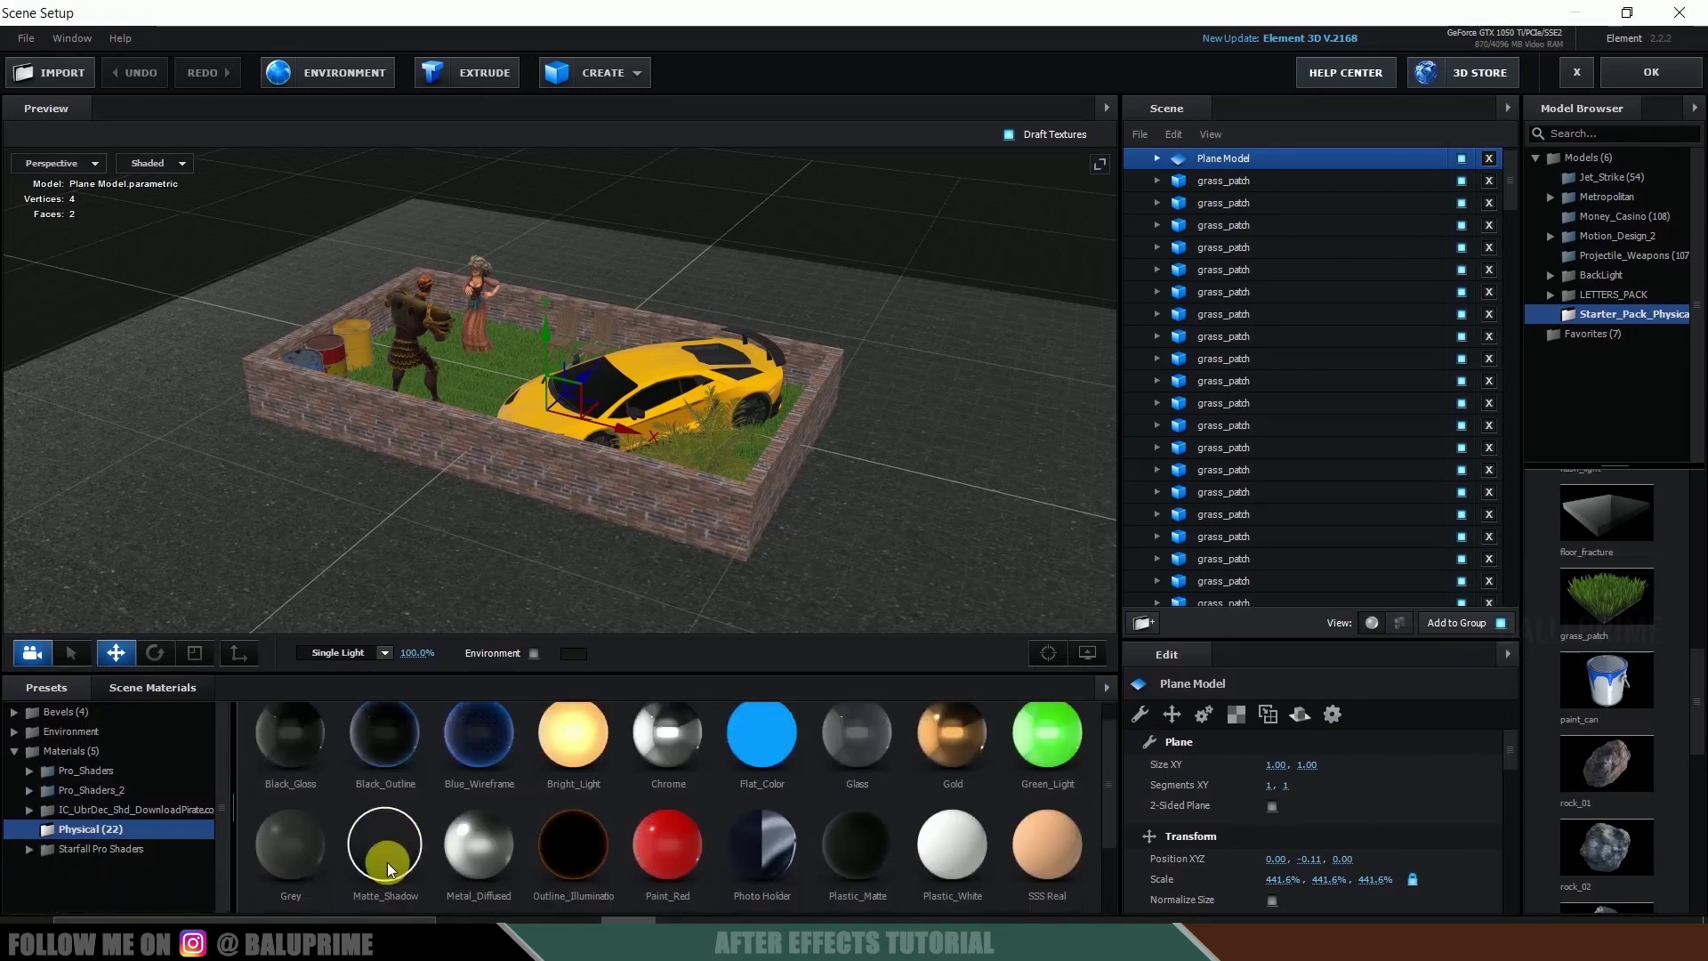
left_click_drag(399, 756, 1206, 153)
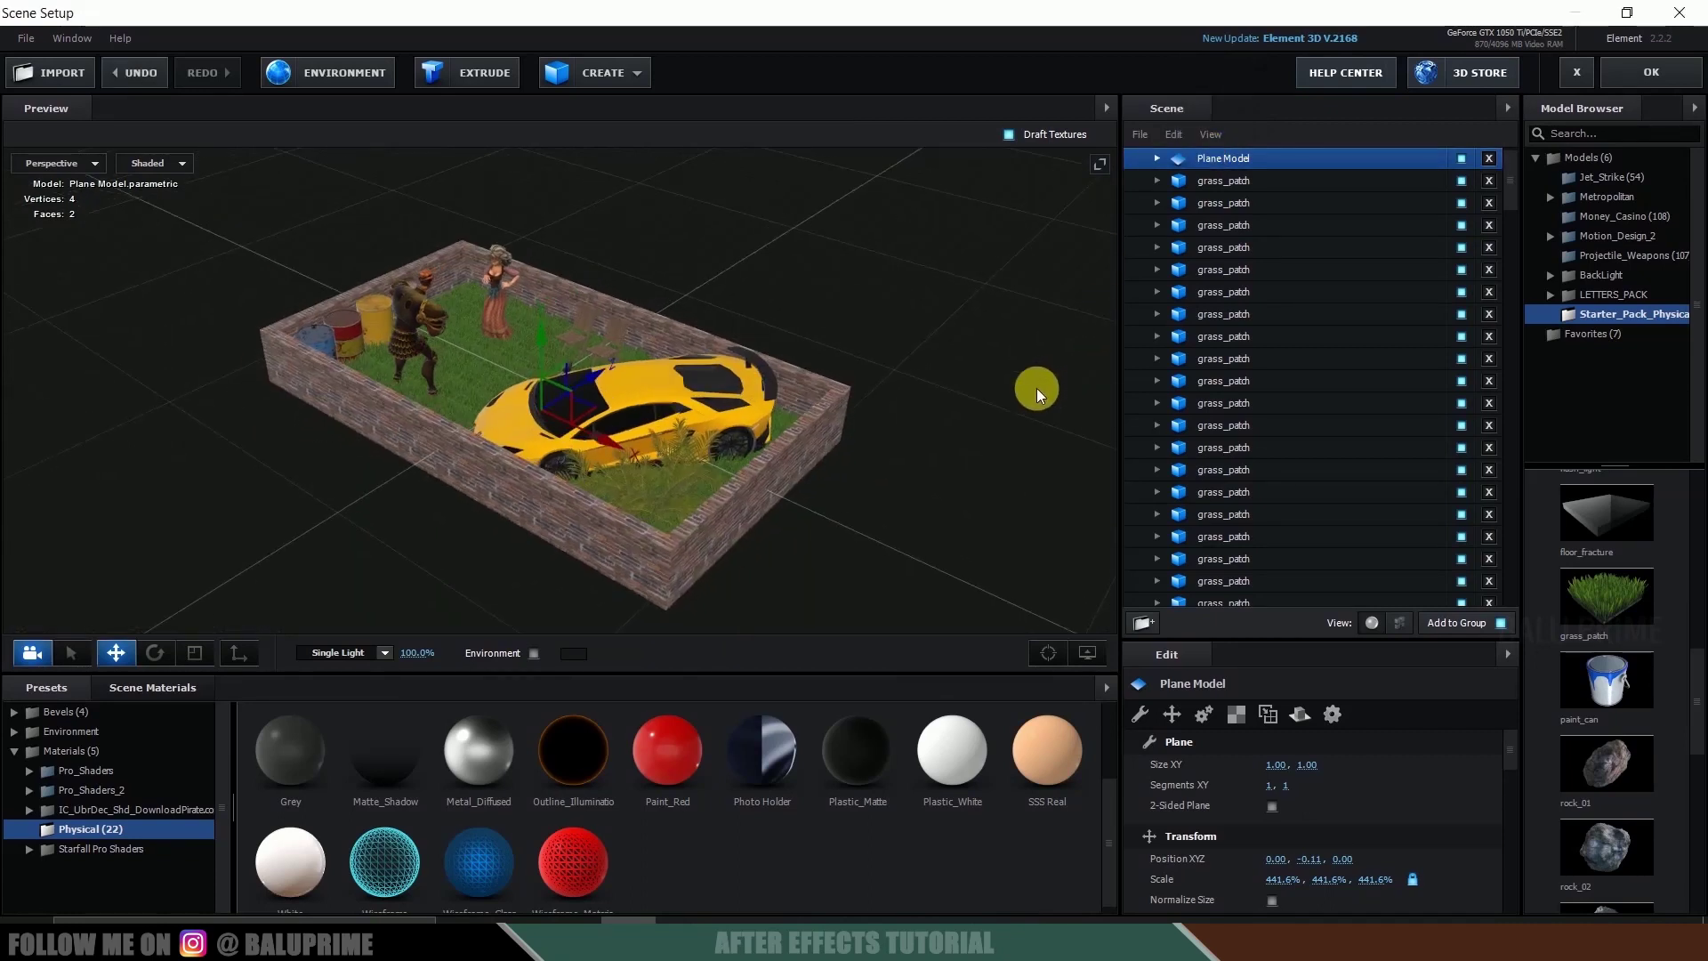
left_click(1626, 81)
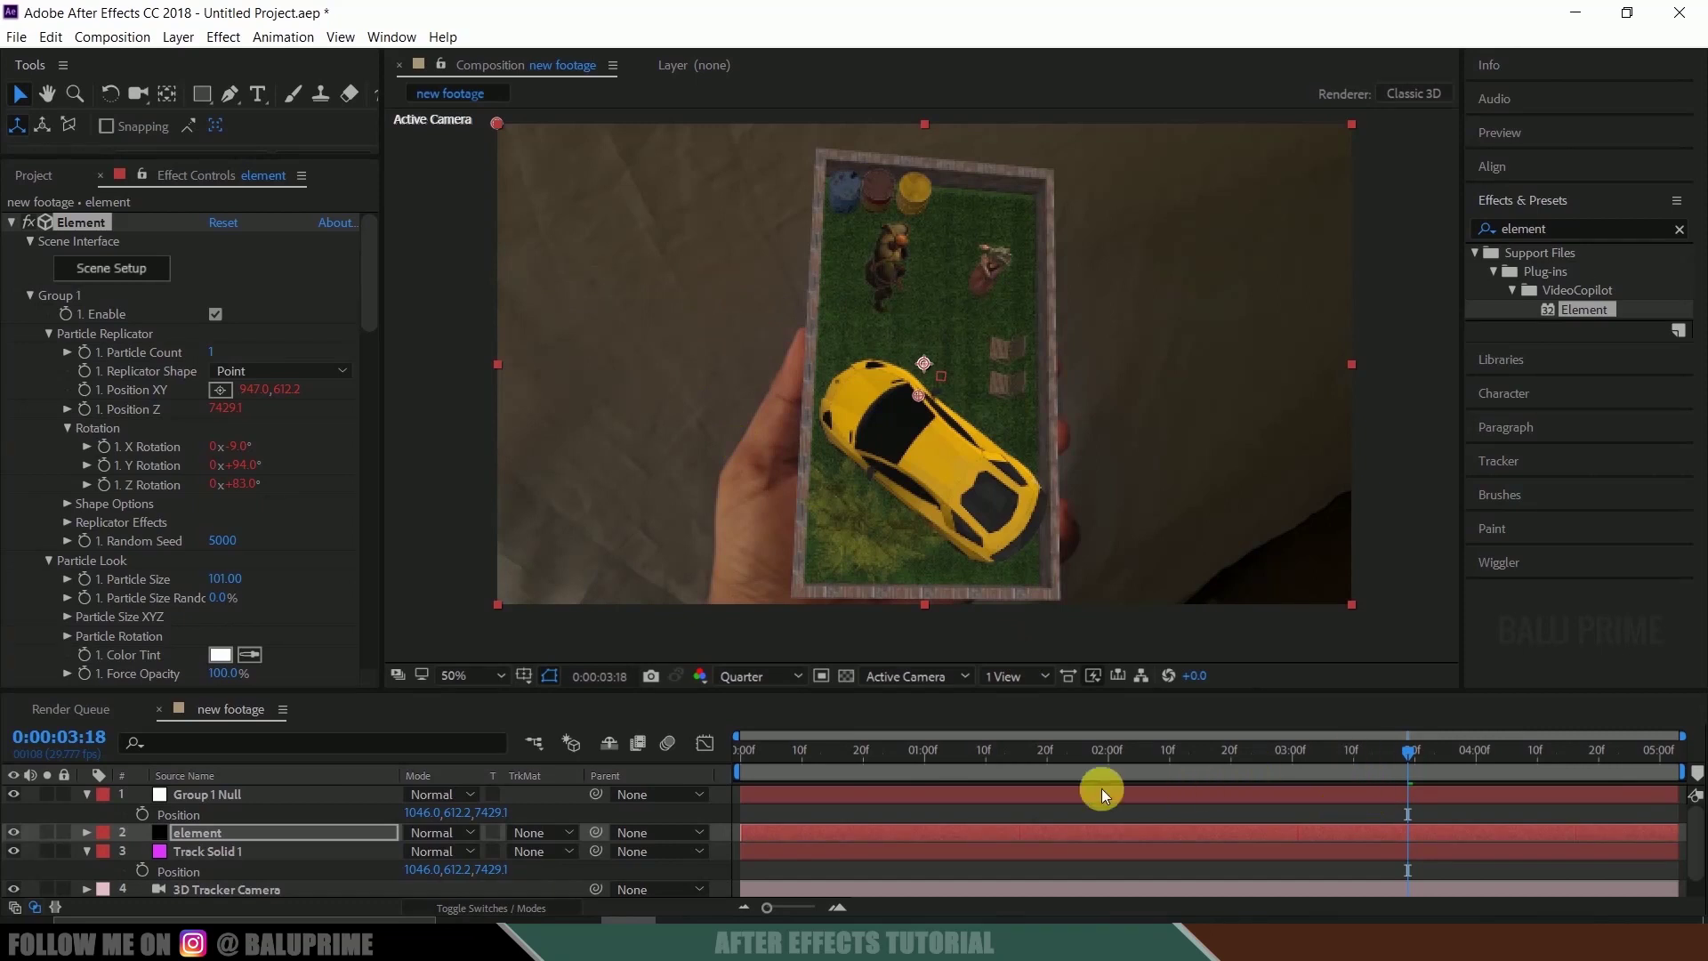
Step: Set the SSAO Intensity to 25 and check the shading at several frames along the timeline
left_click(807, 760)
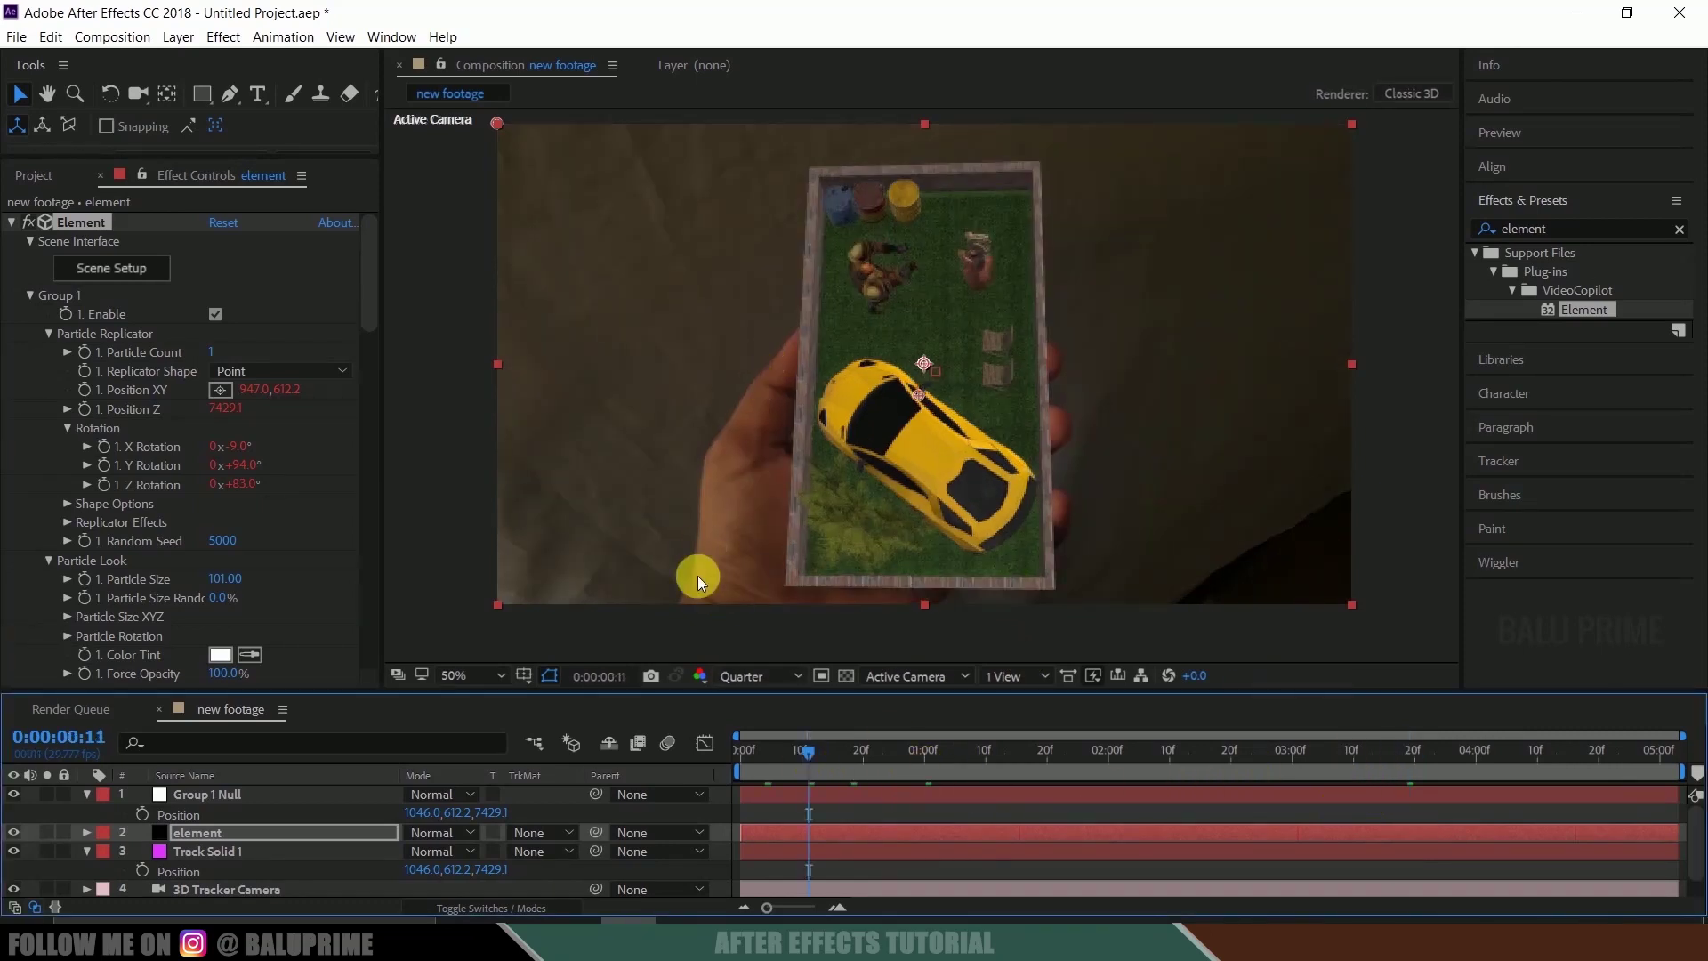
left_click_drag(372, 299, 371, 574)
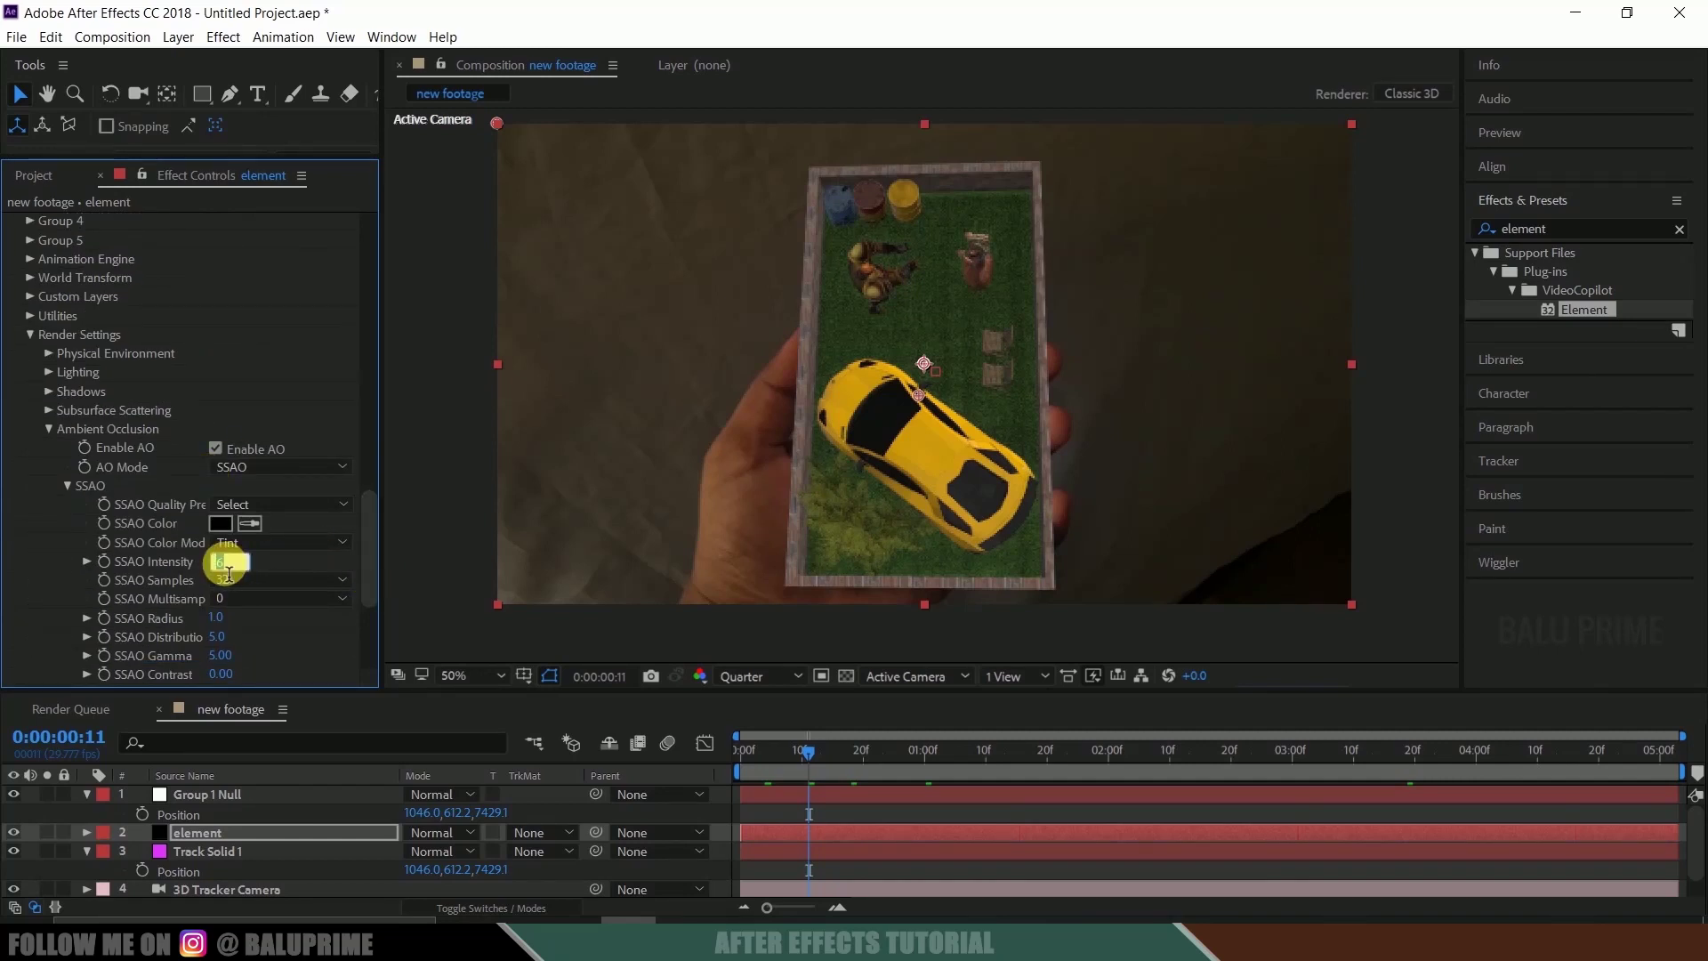
key("Return")
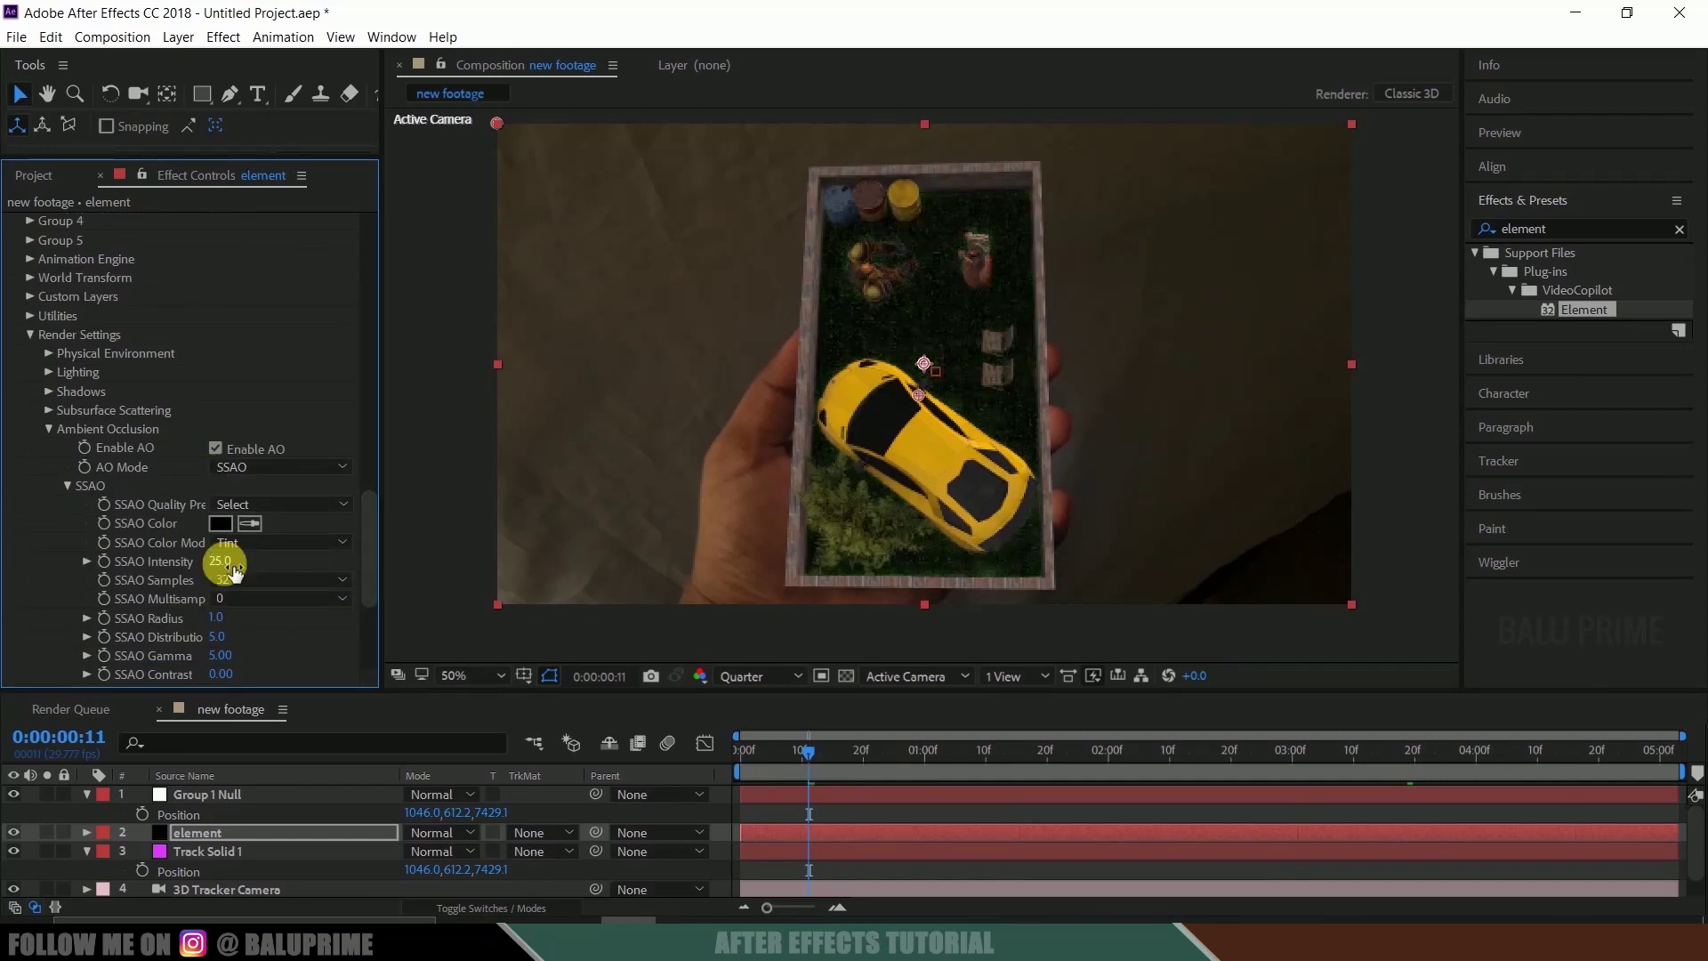
left_click(1267, 756)
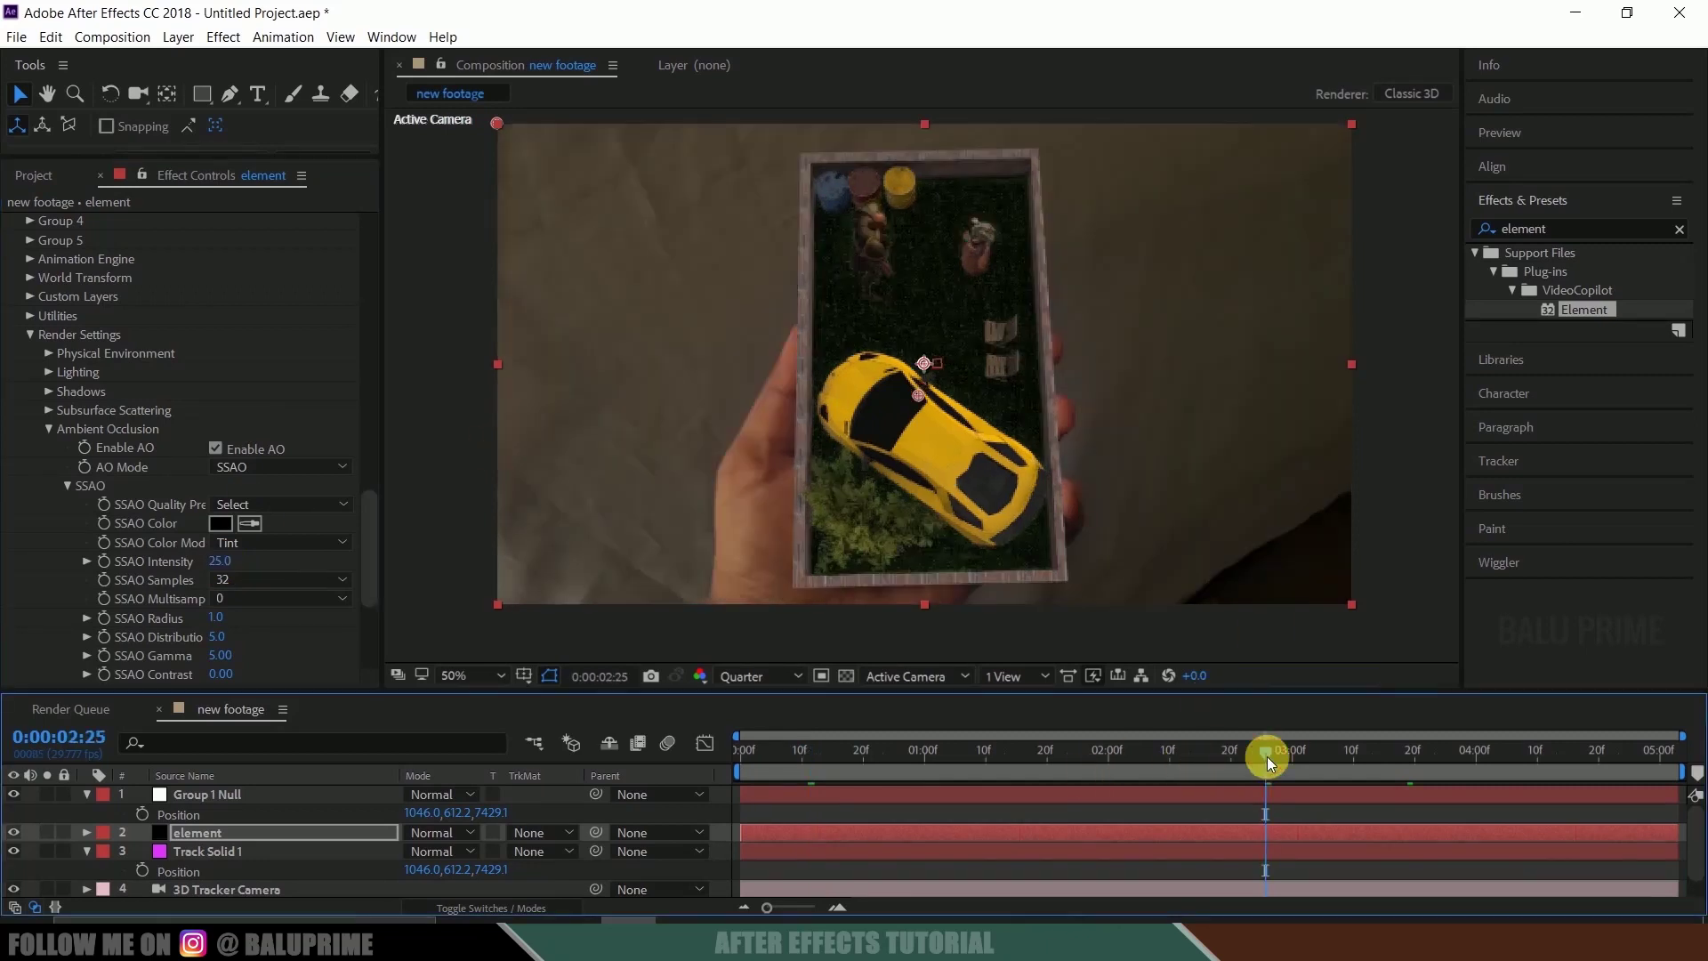
left_click(1402, 755)
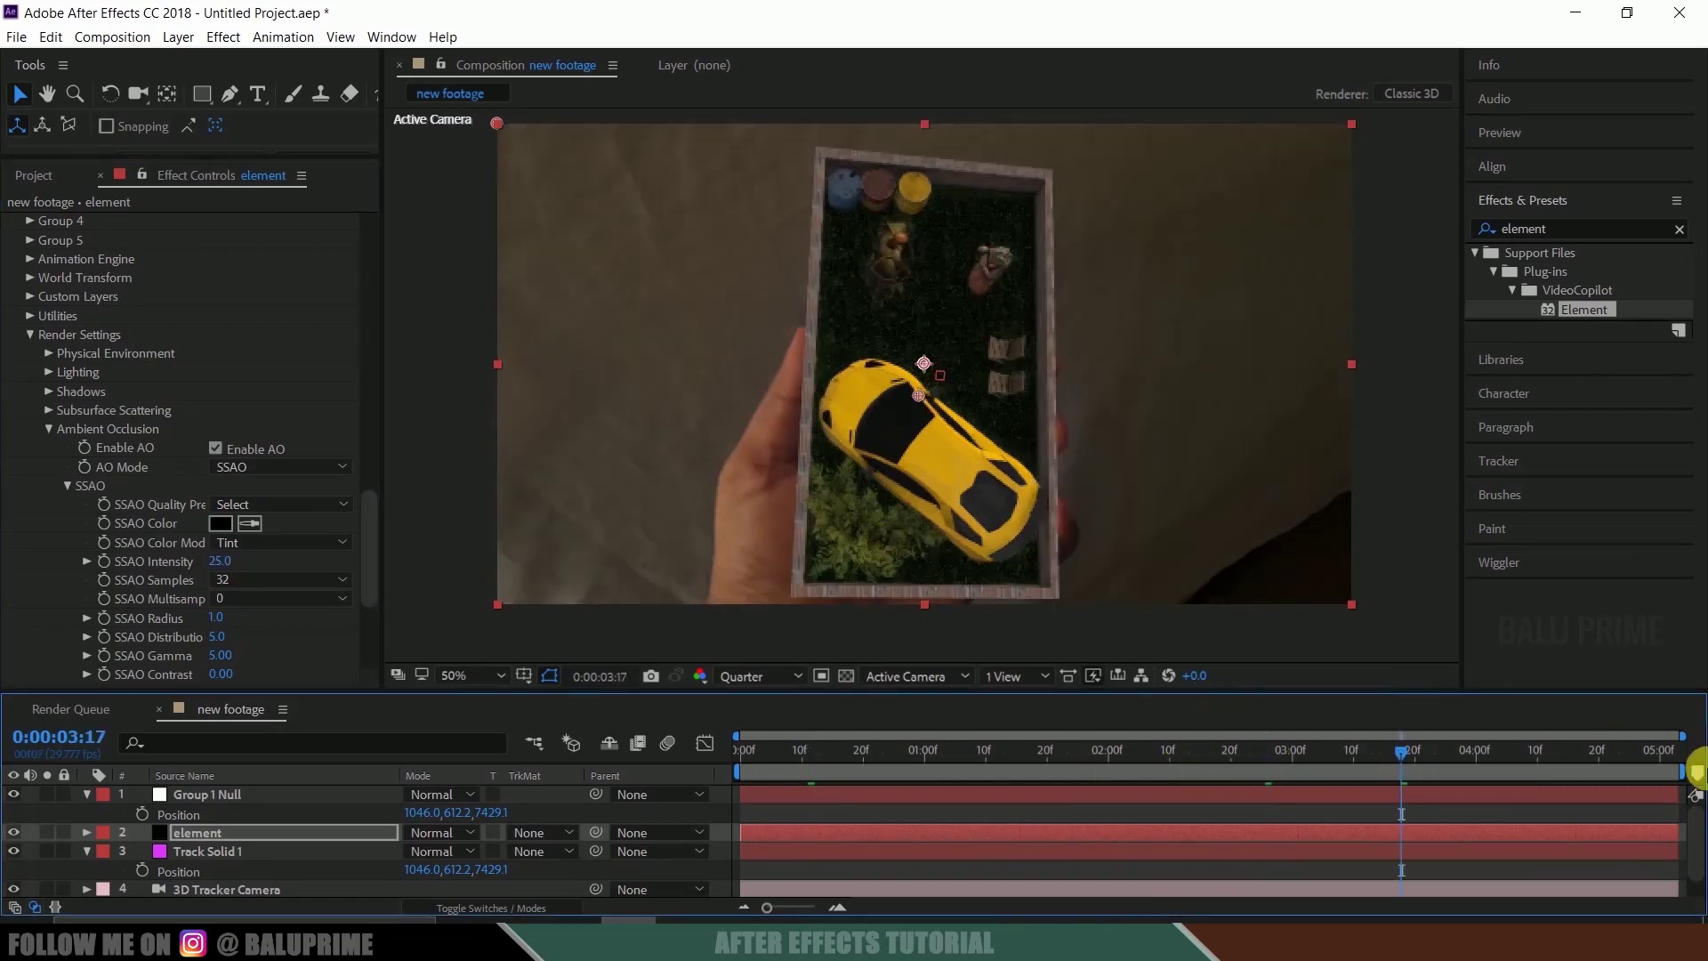
left_click(1581, 762)
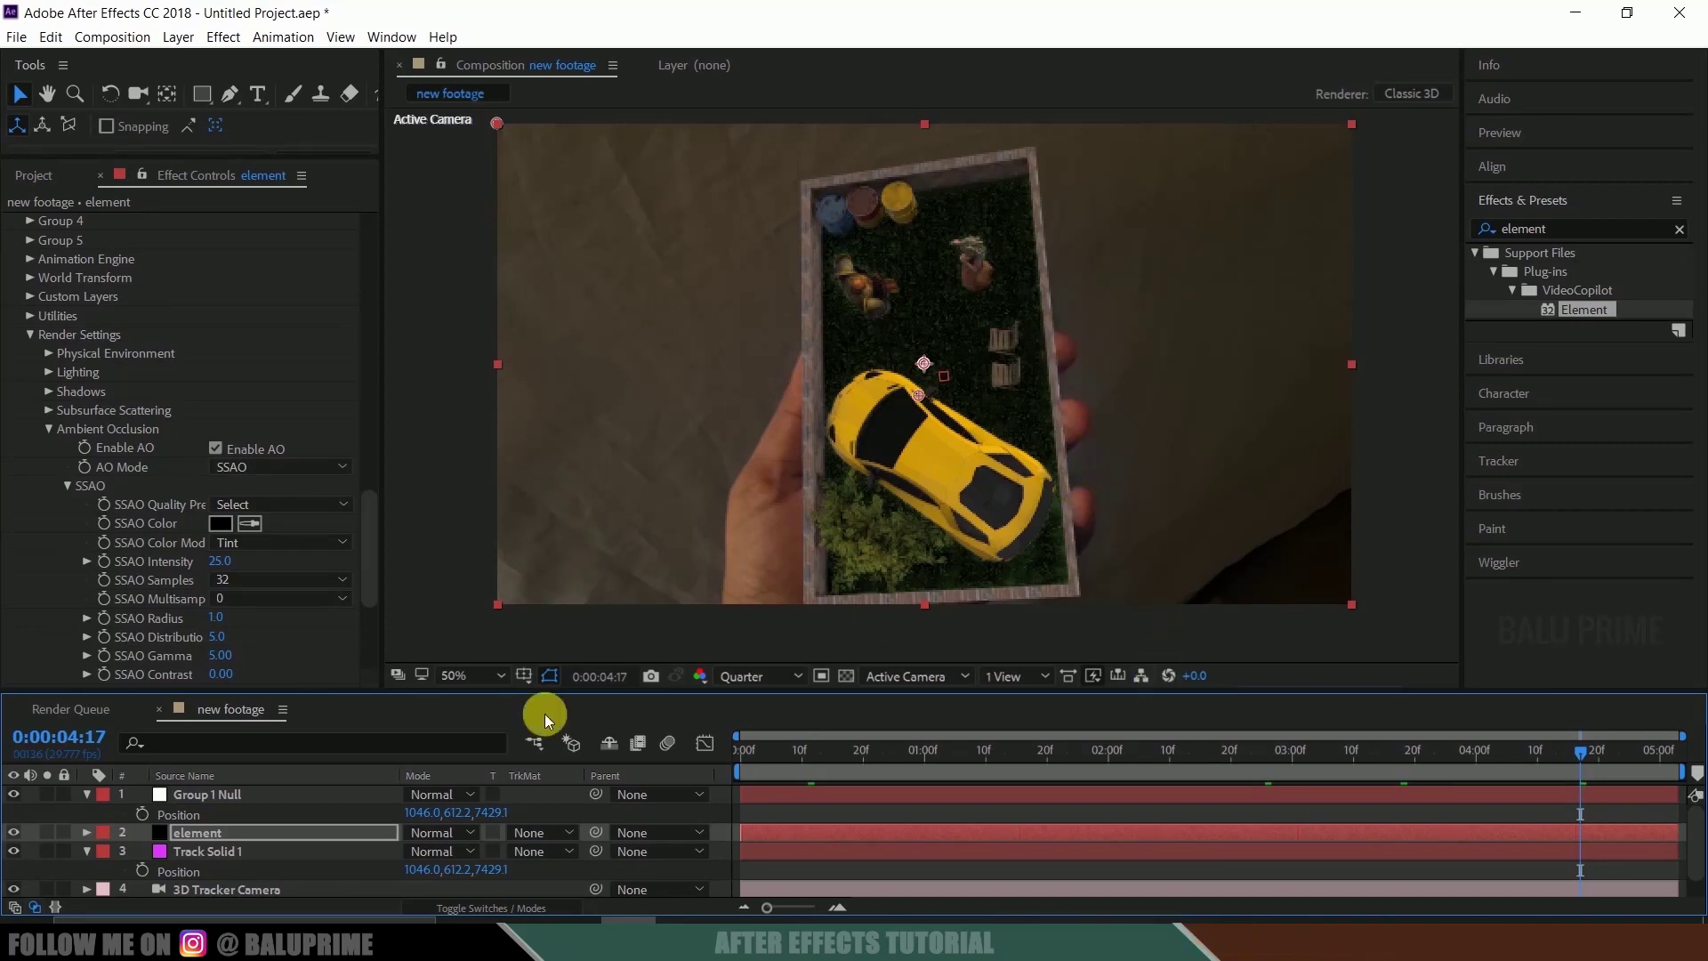
Step: Set the element layer's SSAO Intensity to 10 and return to the first frame
left_click(198, 831)
left_click(220, 562)
key("Return")
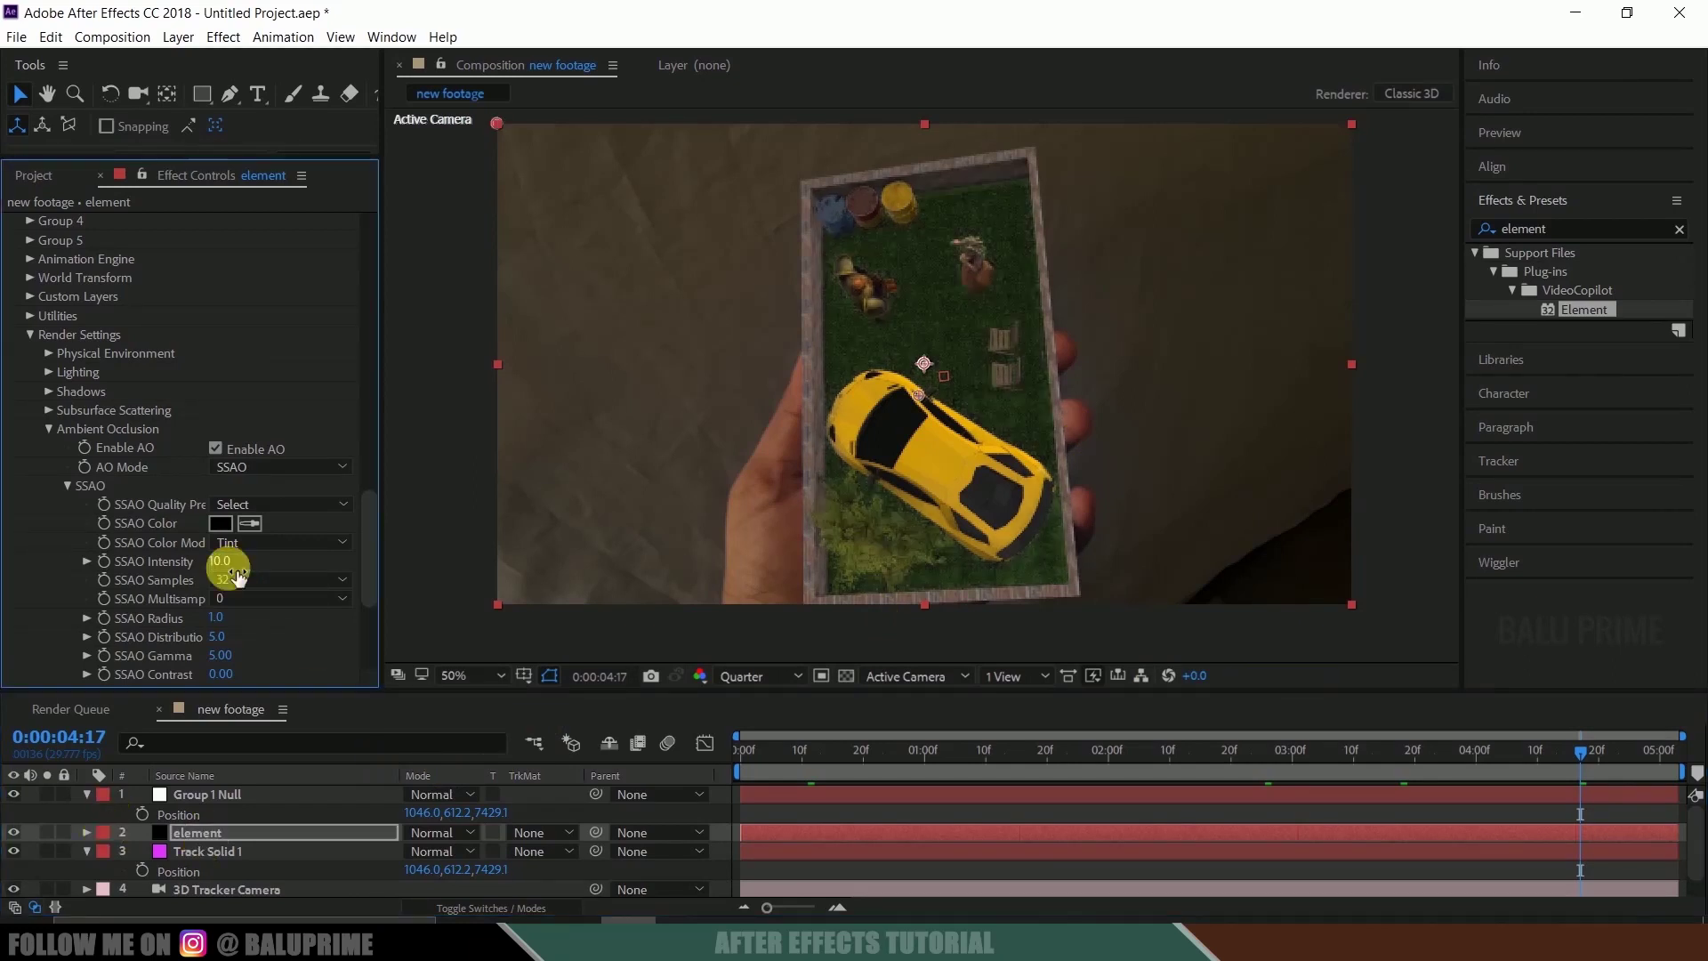
left_click(762, 762)
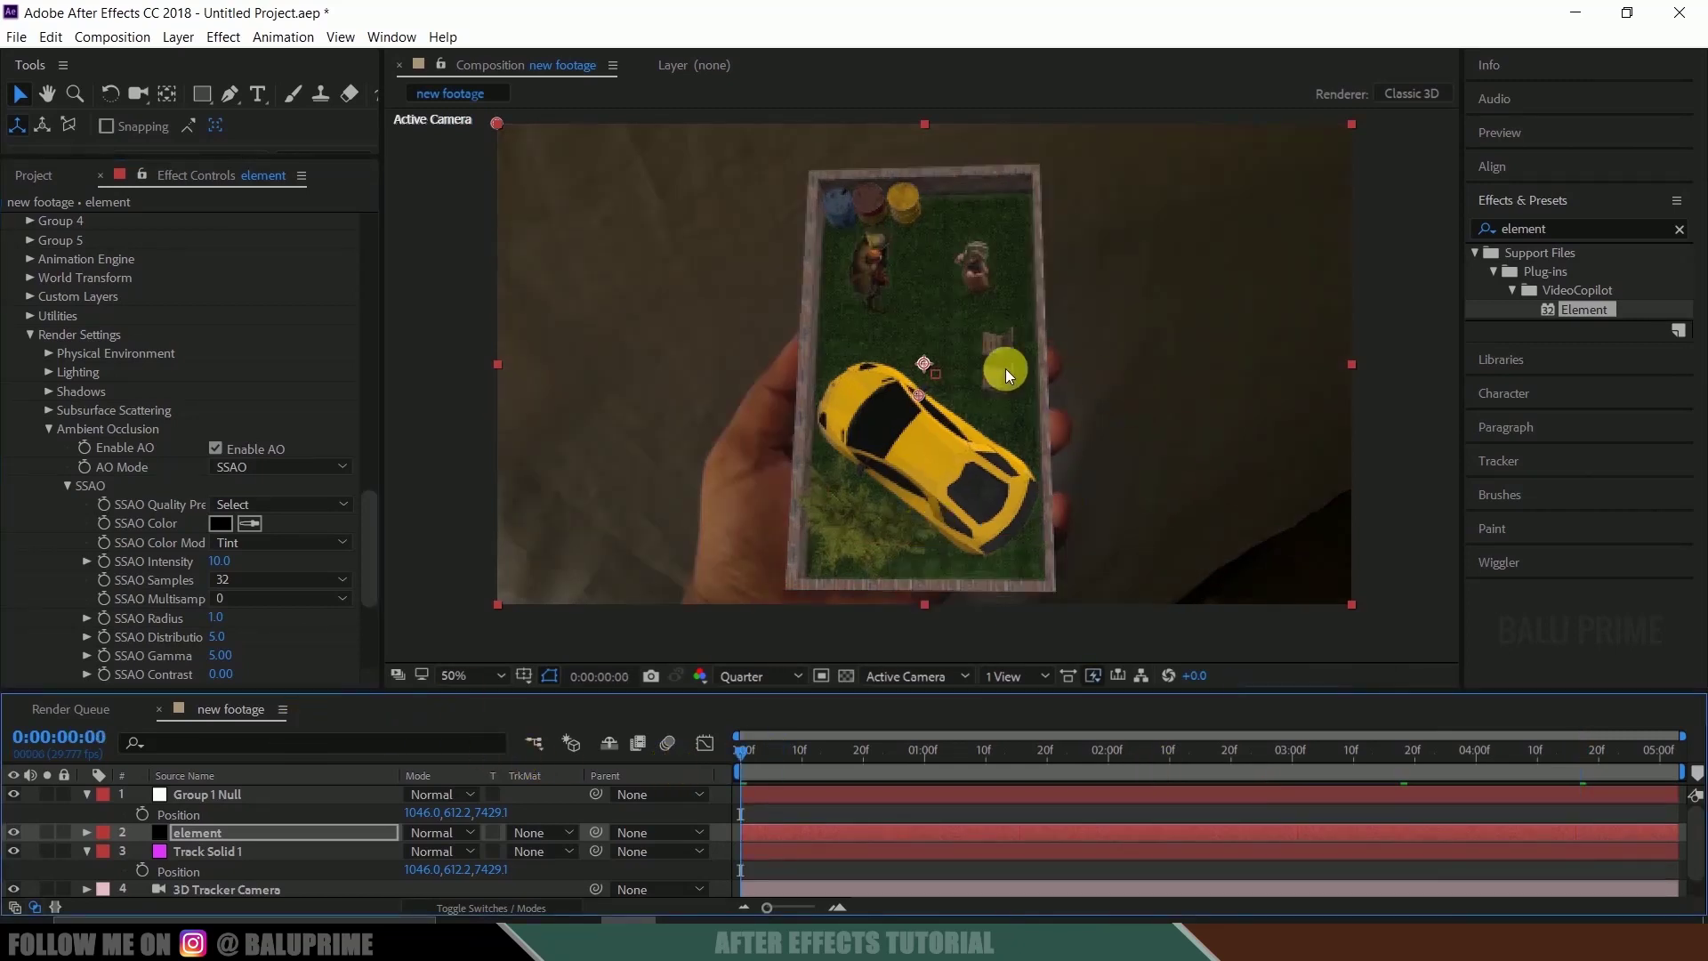
Step: Create a parallel light with 150% intensity and move it horizontally past the right side of the brick box
left_click(278, 780)
left_click(178, 37)
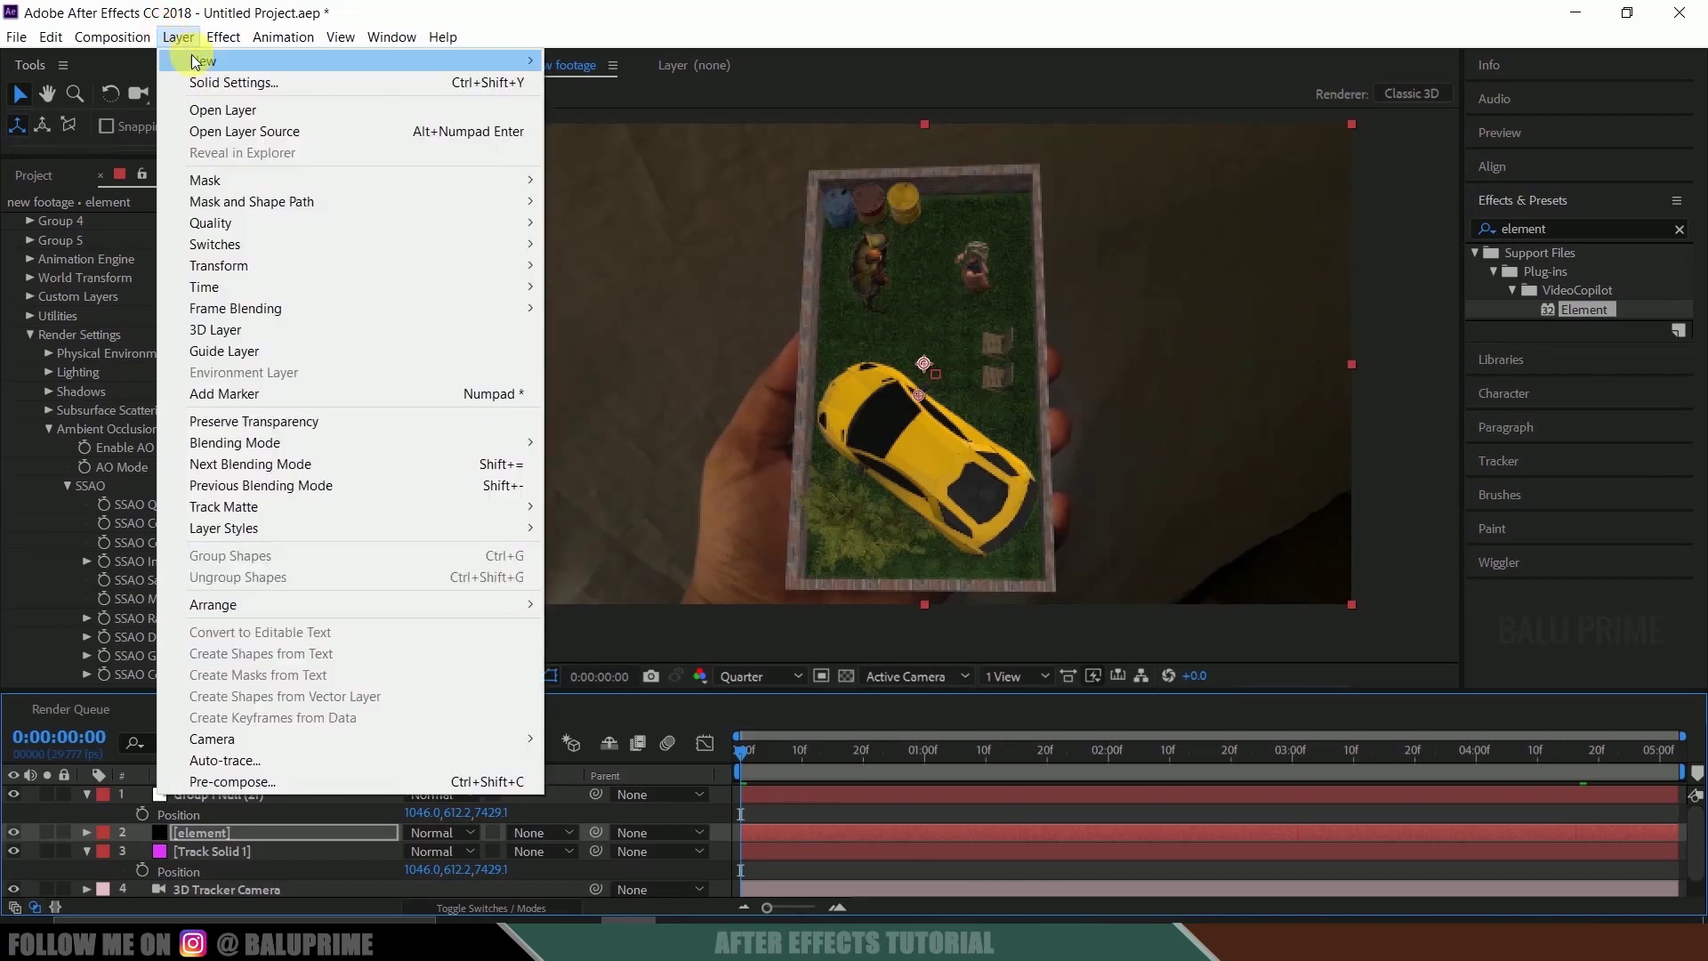
mouse_move(195, 60)
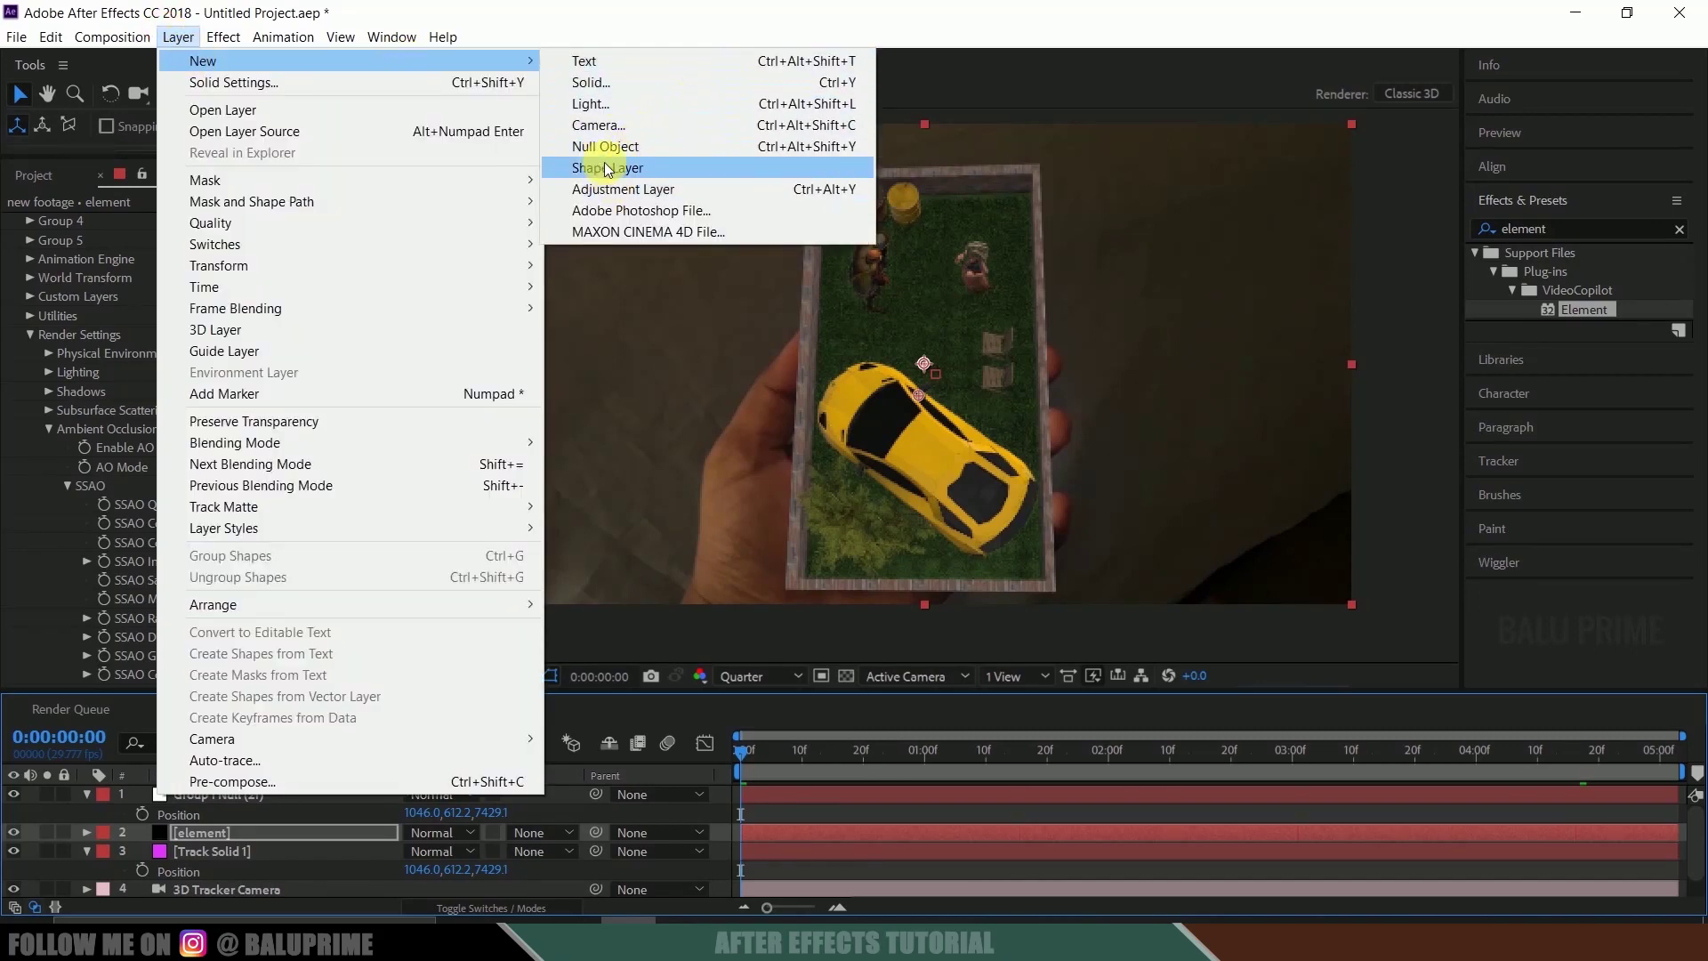
left_click(595, 105)
left_click(1544, 306)
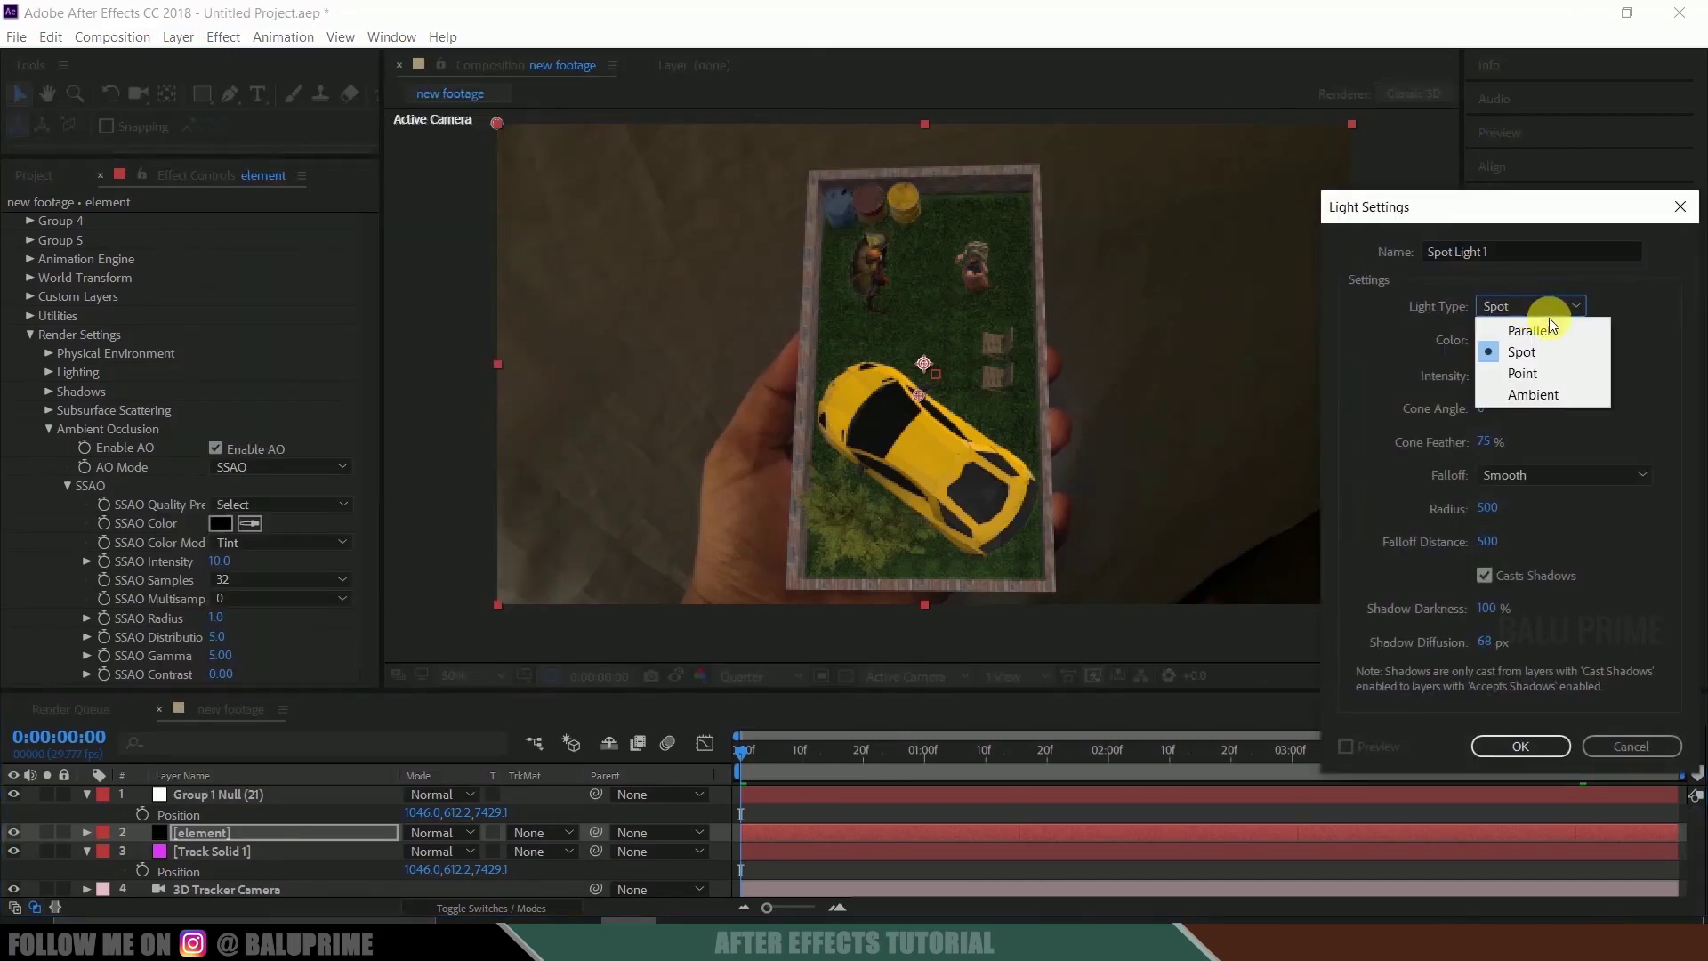
left_click(1539, 330)
left_click(1494, 378)
type("100")
key("Return")
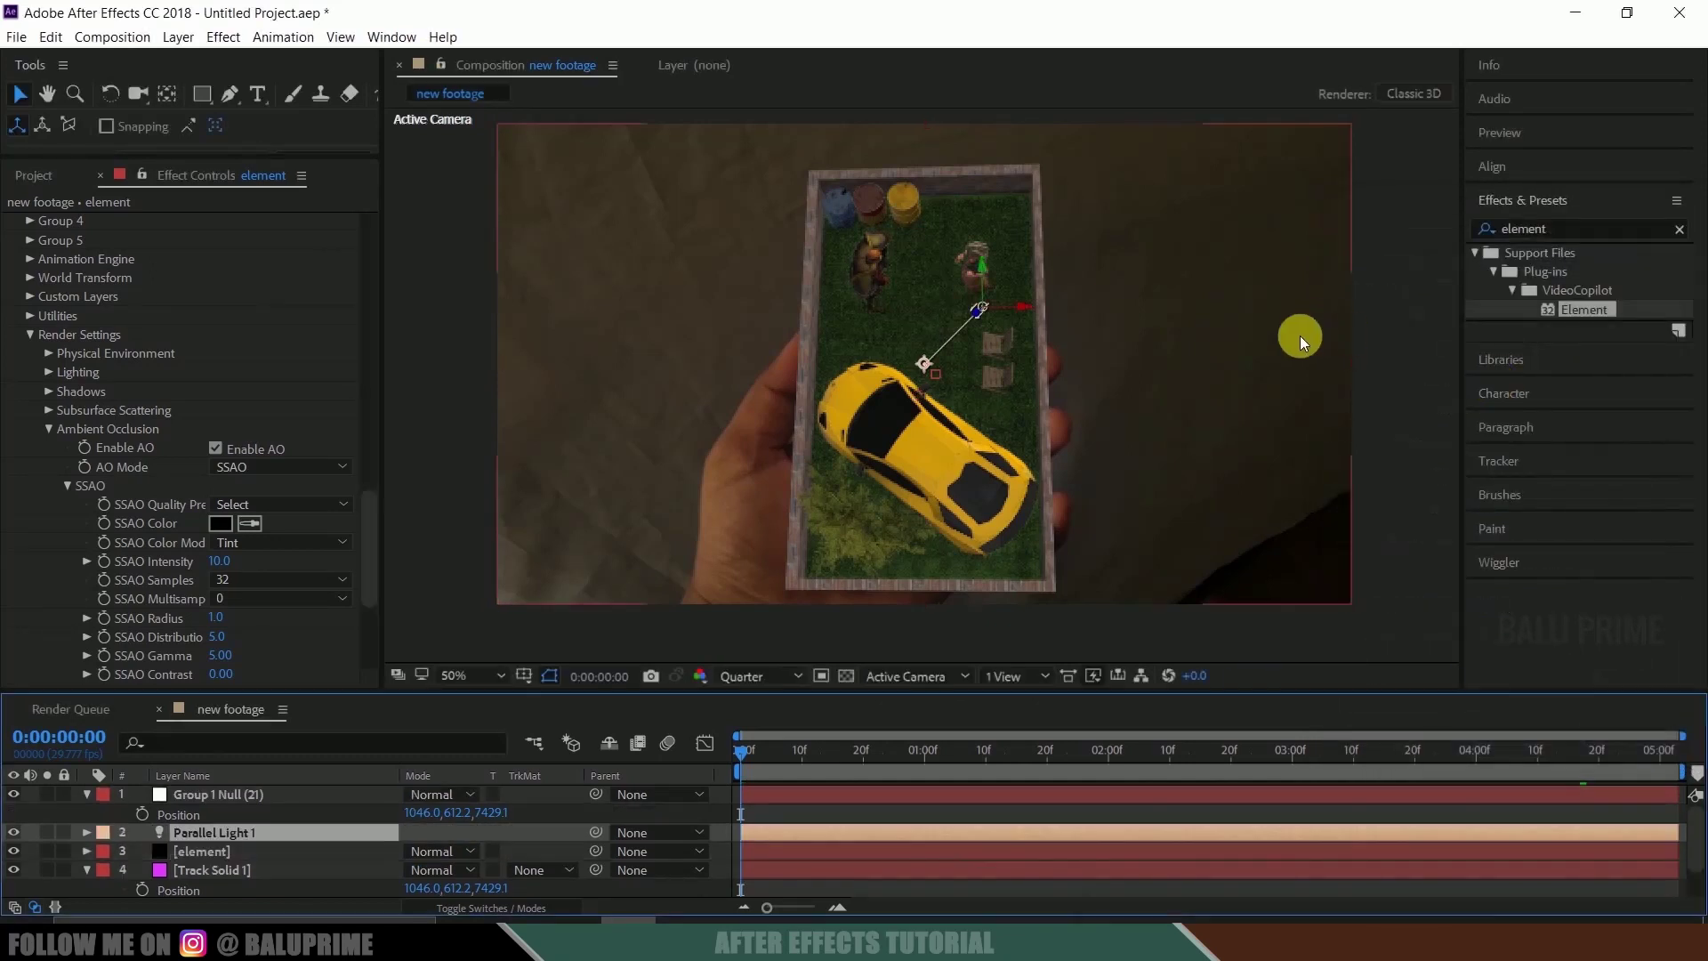
left_click_drag(1028, 306, 1257, 307)
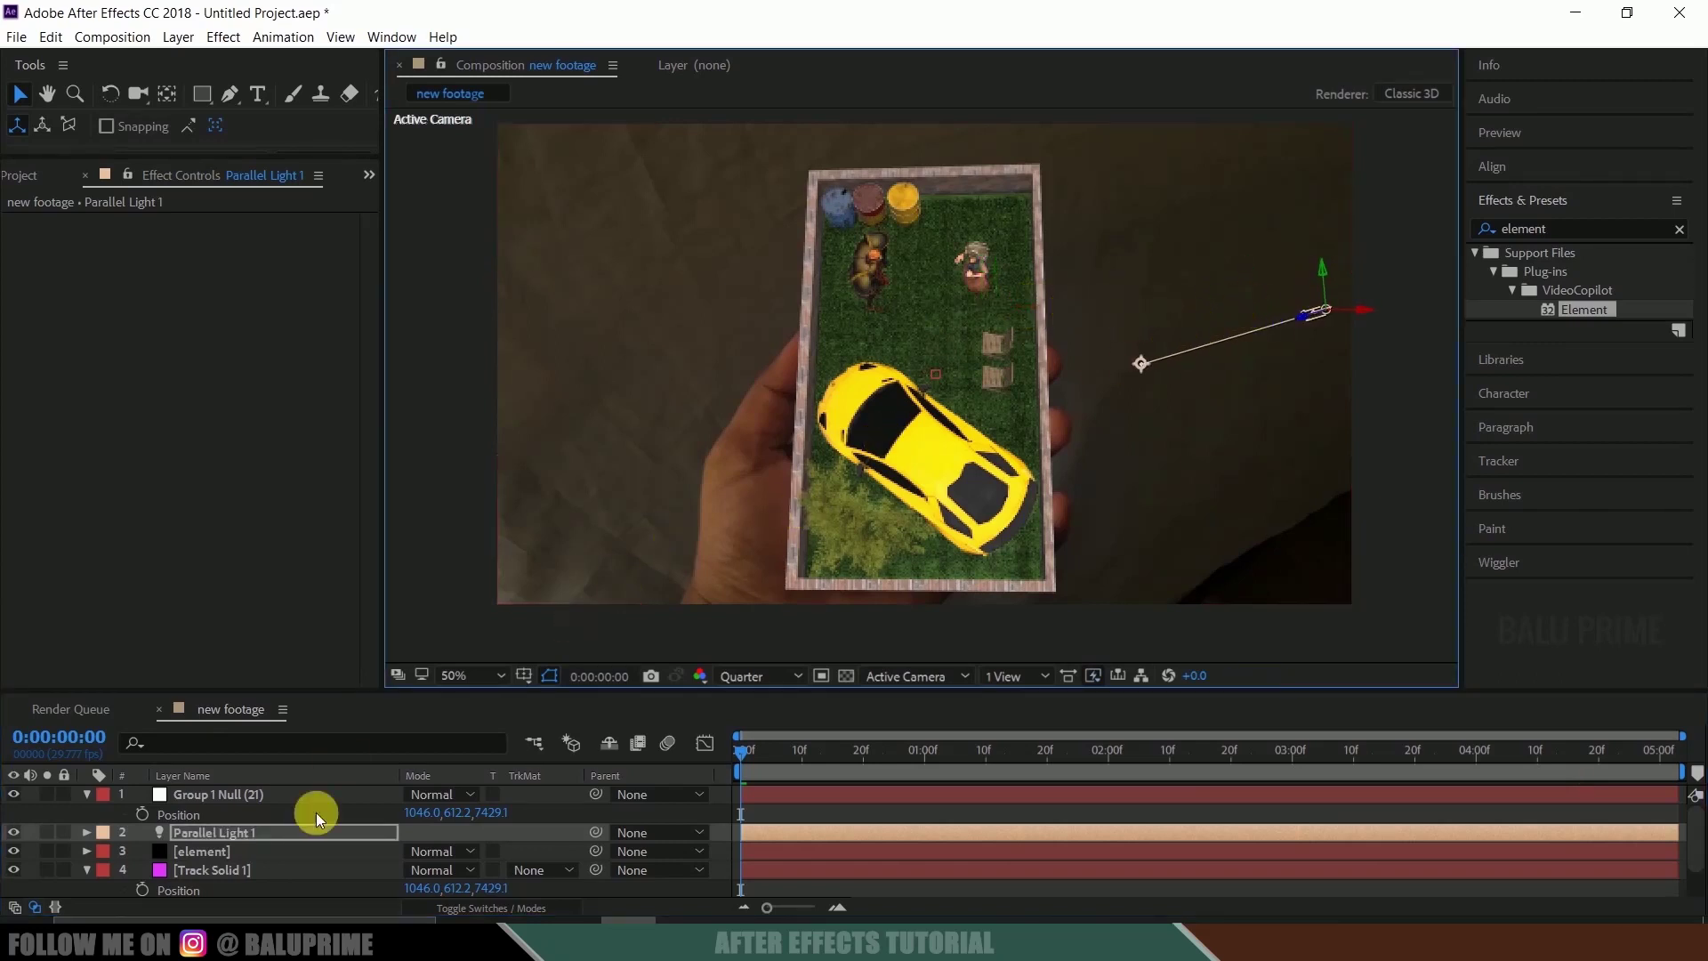
Step: Set the parallel light's intensity to 75% in its Light Options
left_click(86, 832)
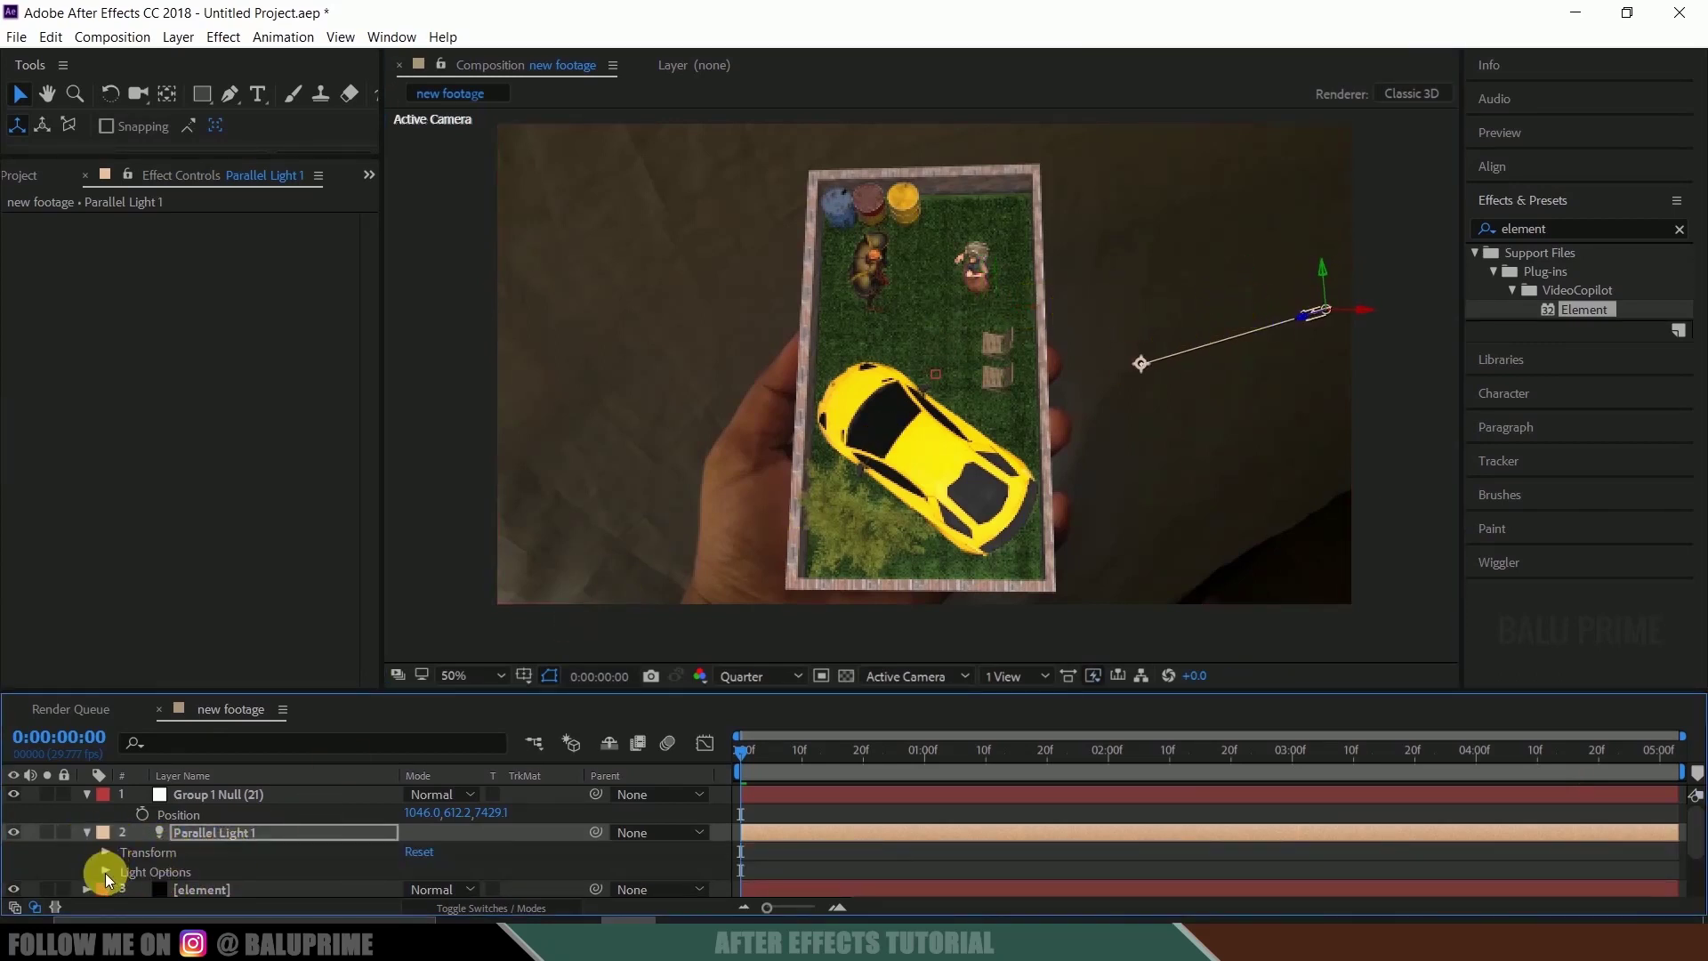
left_click(105, 872)
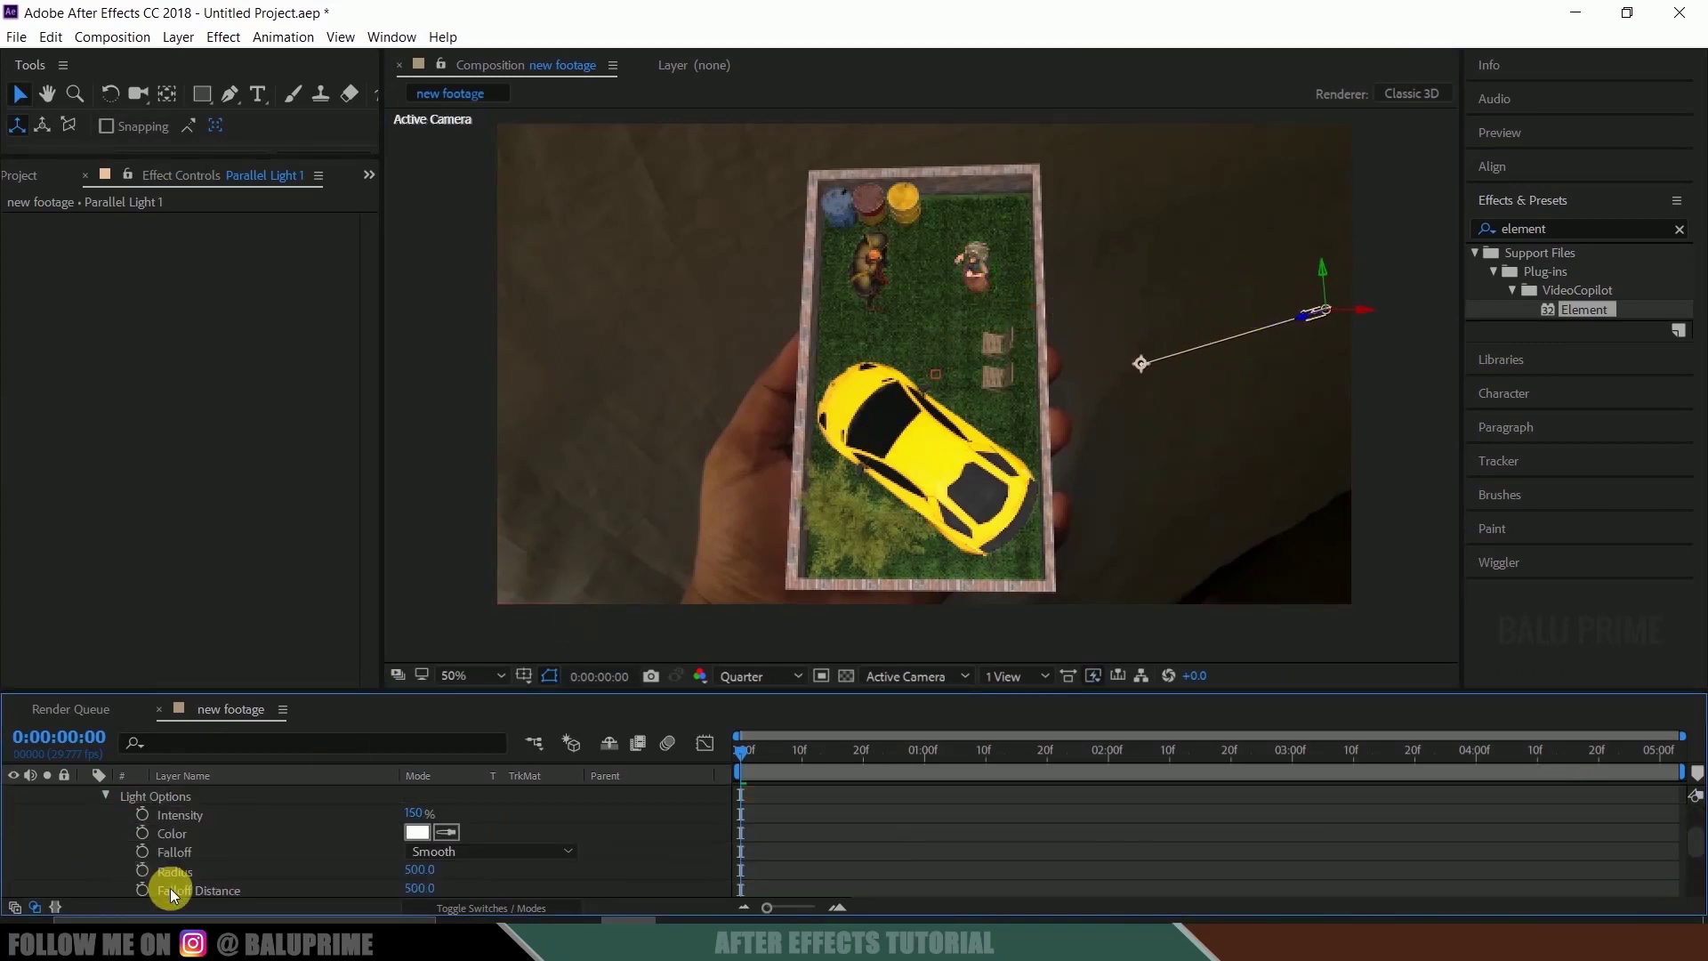
type("75")
left_click(412, 816)
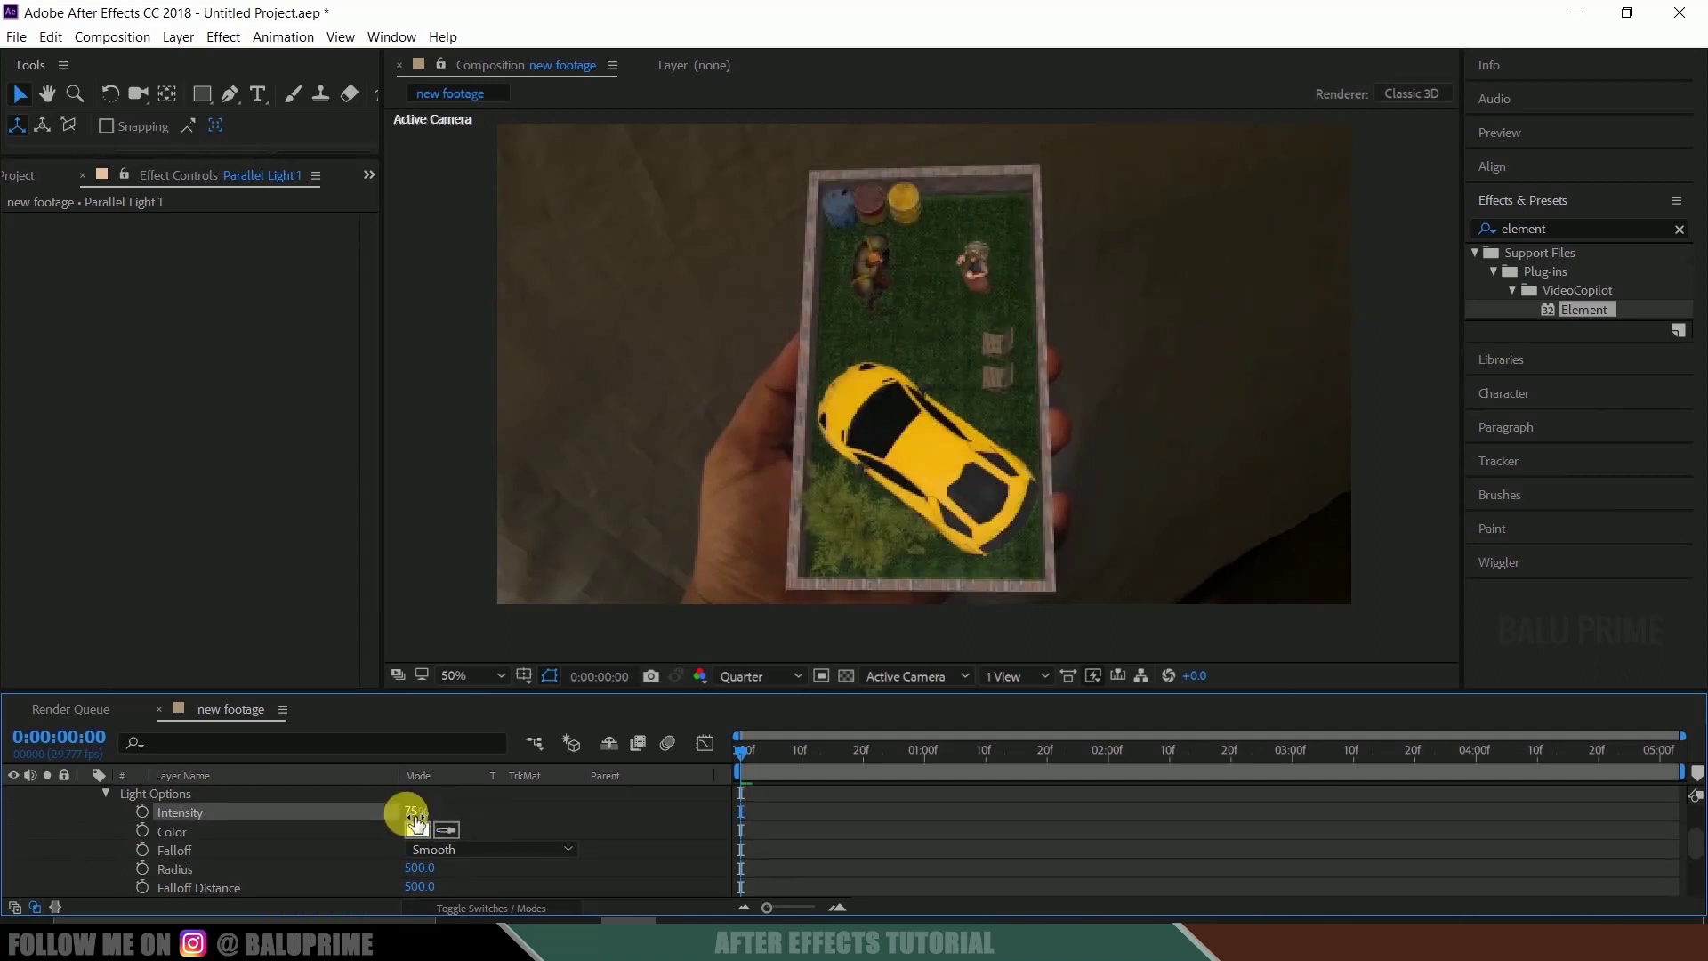
Step: Play a preview of the composition from the first frame to examine the lighting and shading
left_click_drag(779, 755, 736, 756)
left_click(736, 756)
key("space")
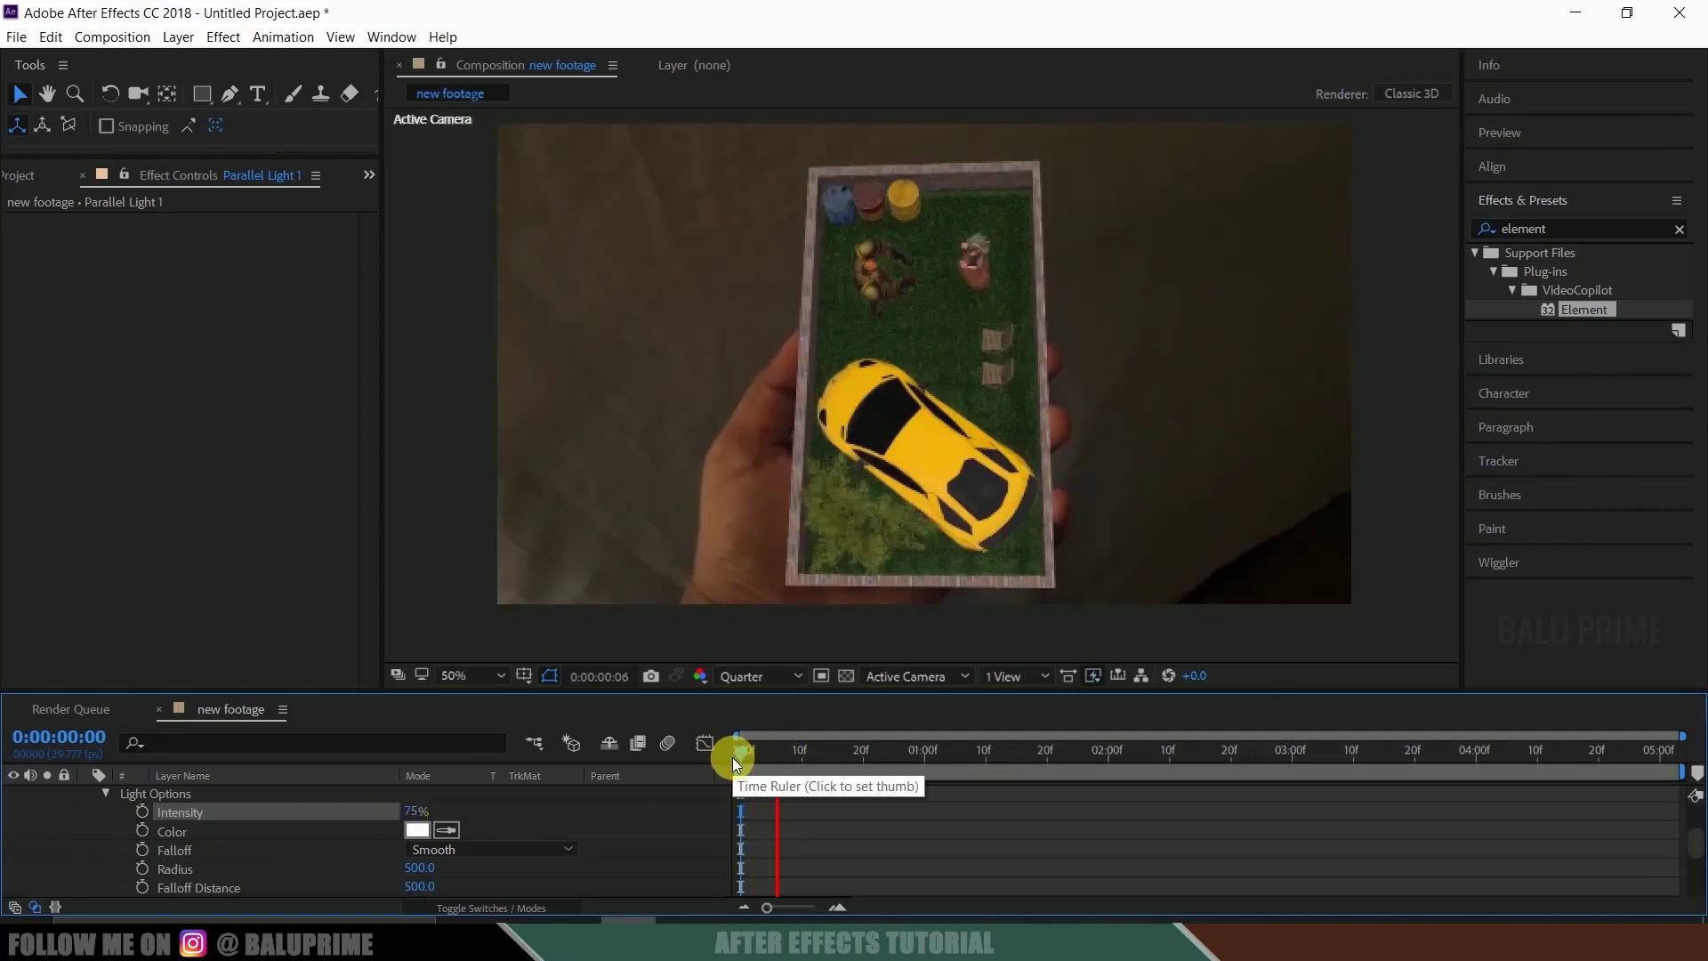